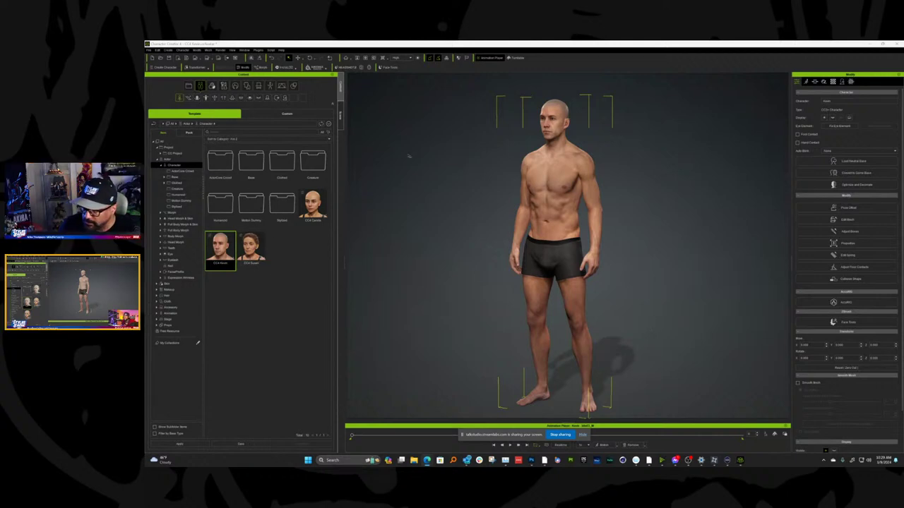
click(148, 50)
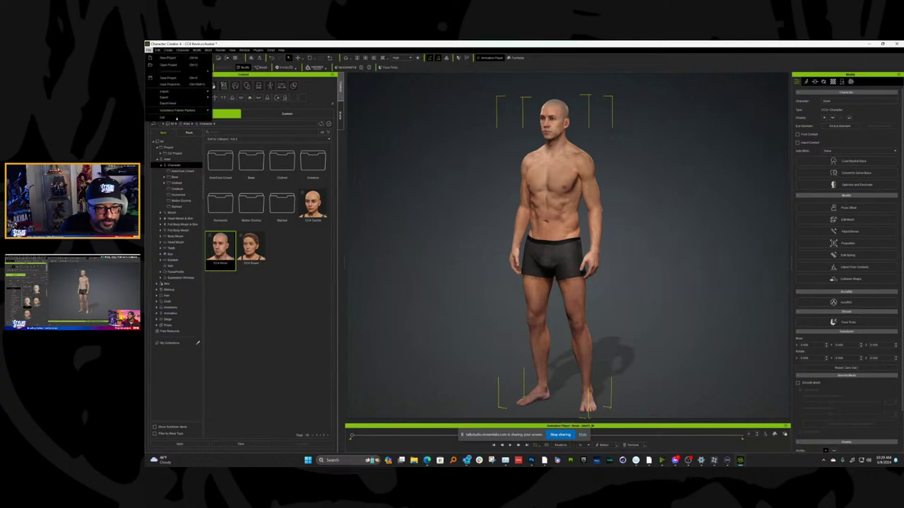
click(168, 58)
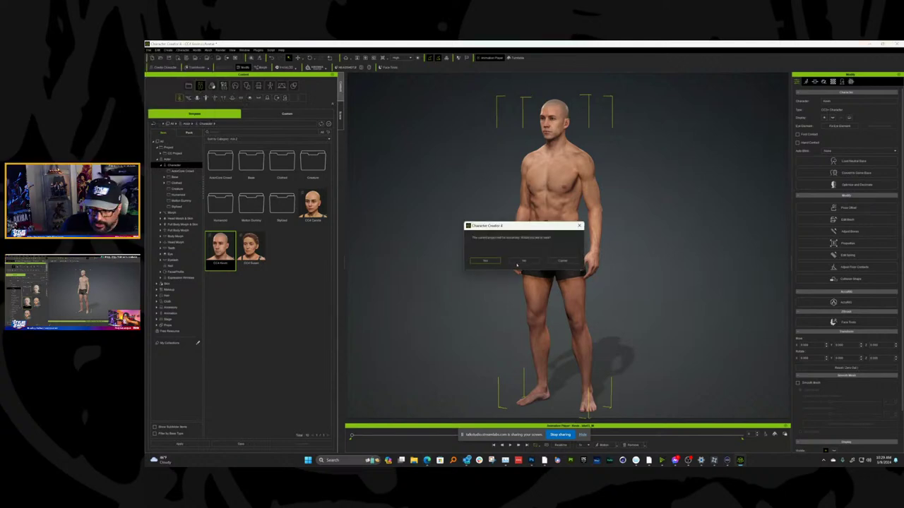
click(486, 261)
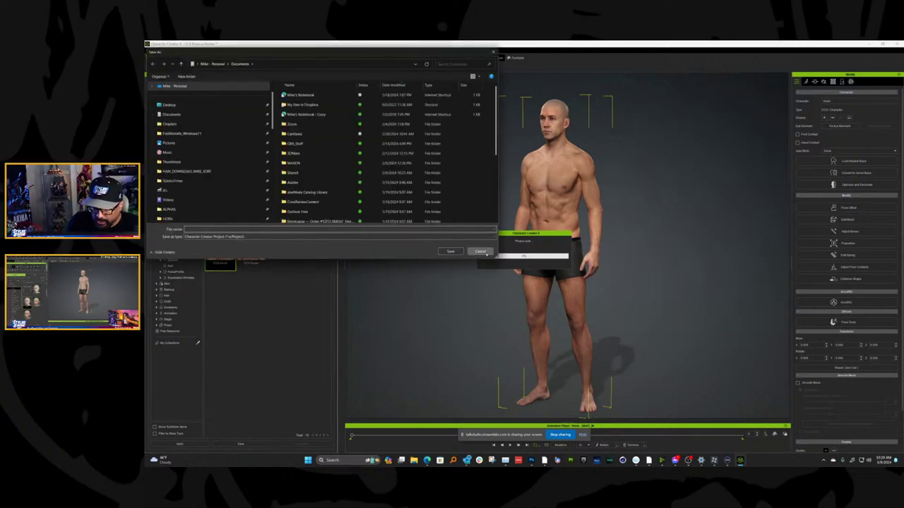
click(480, 252)
- Start a new empty project without saving the current one
click(148, 50)
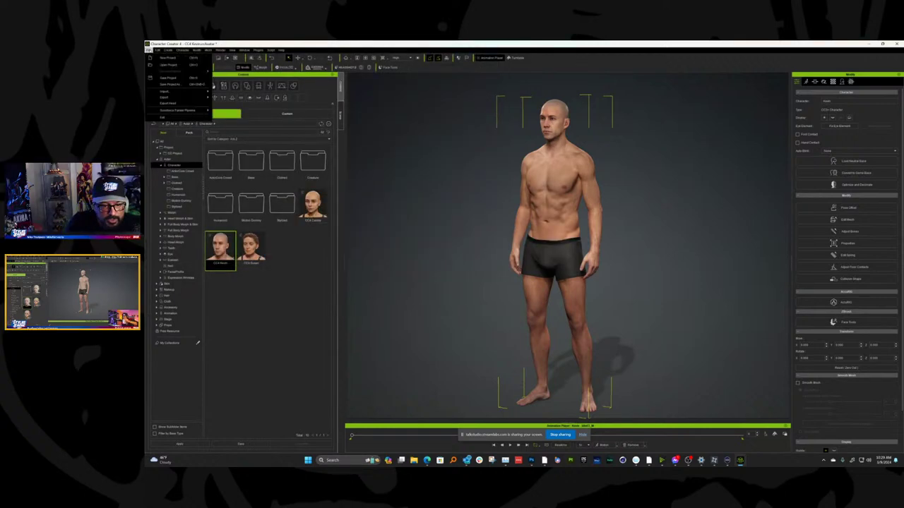
click(170, 57)
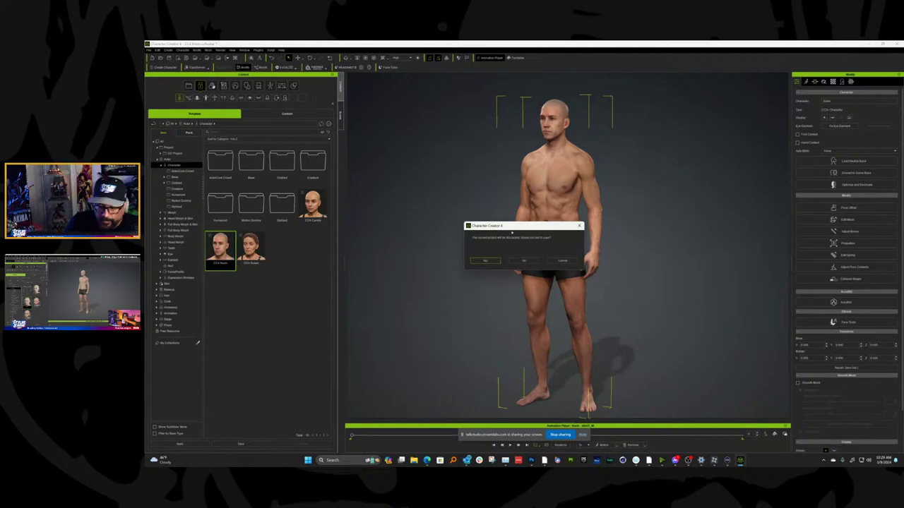
click(526, 260)
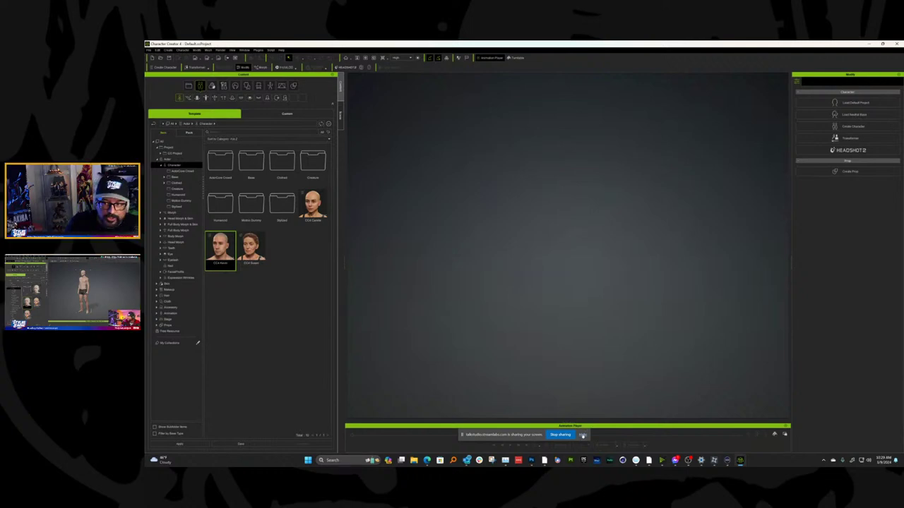
click(583, 435)
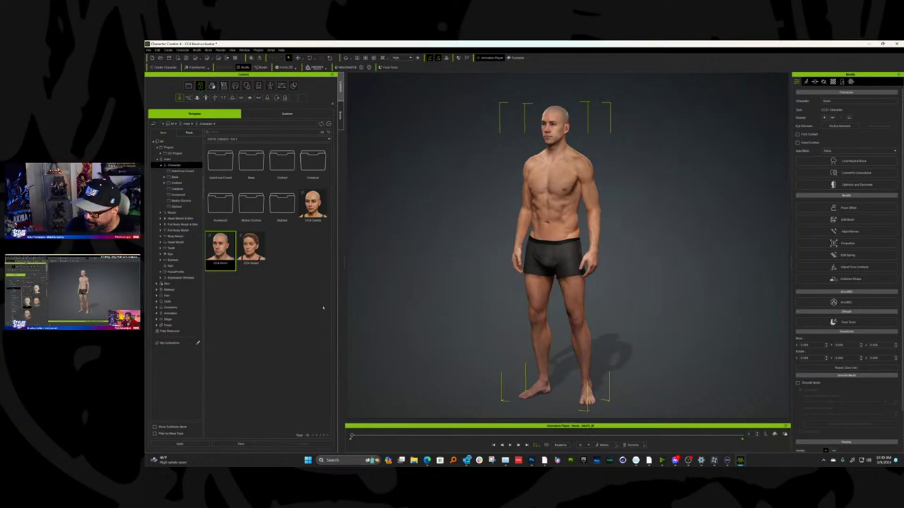
click(660, 280)
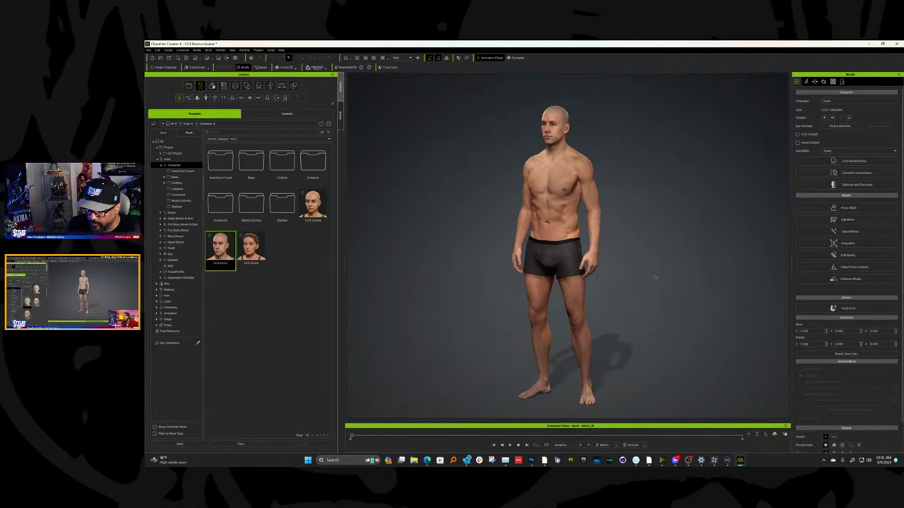
click(591, 303)
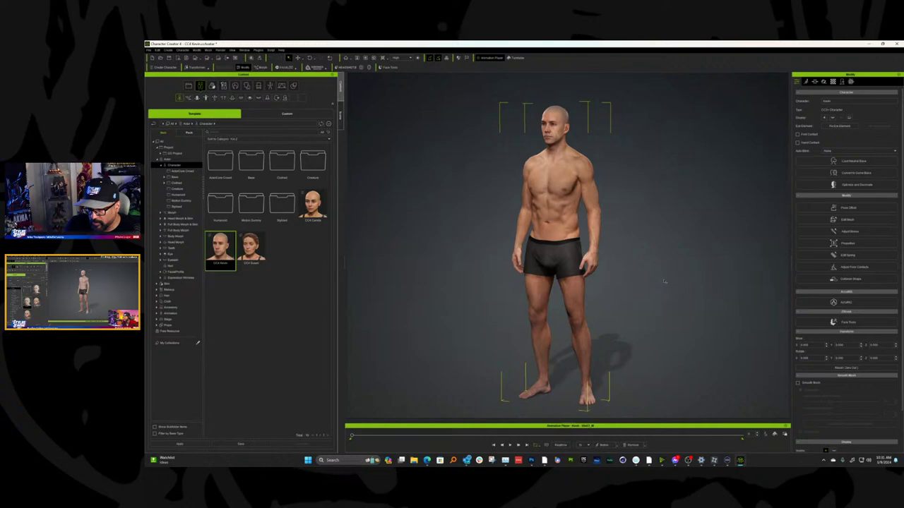
middle_drag(634, 302, 628, 310)
click(653, 305)
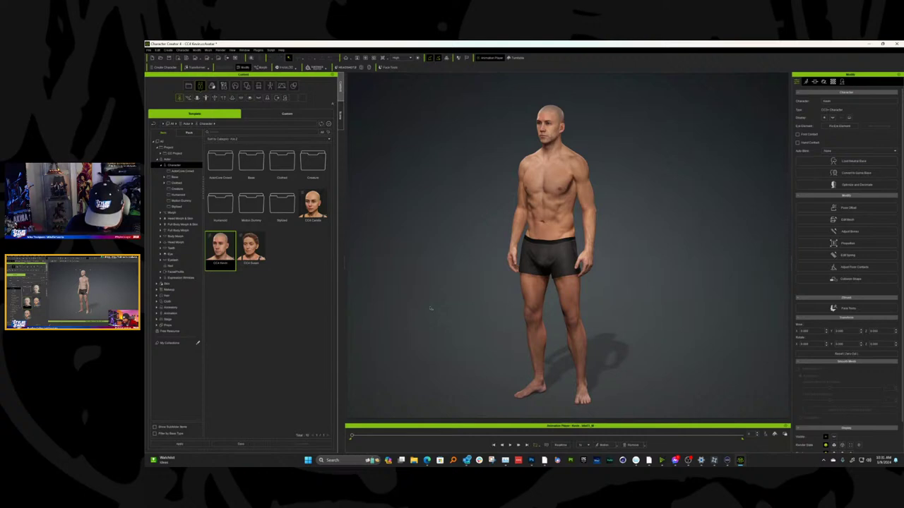
- Switch to ZBrush to check the pose of the base body there, and return to Character Creator
mouse_move(545, 460)
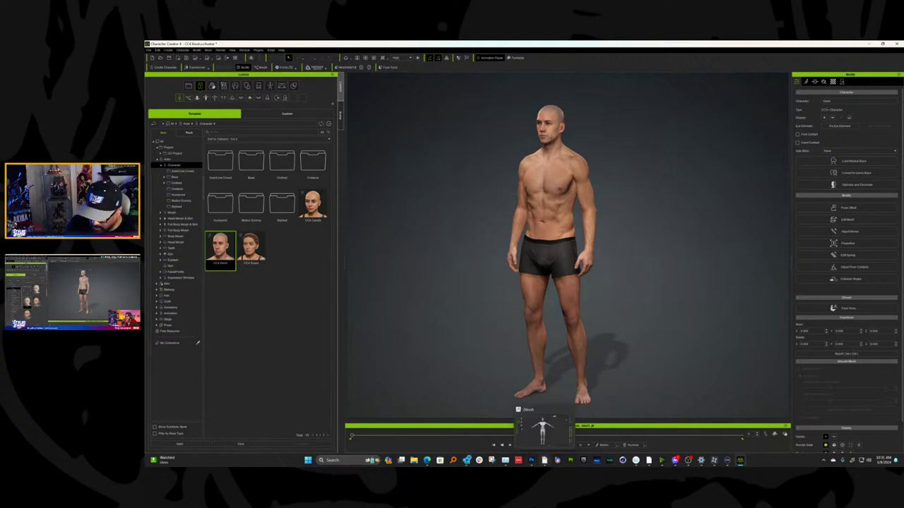
click(544, 435)
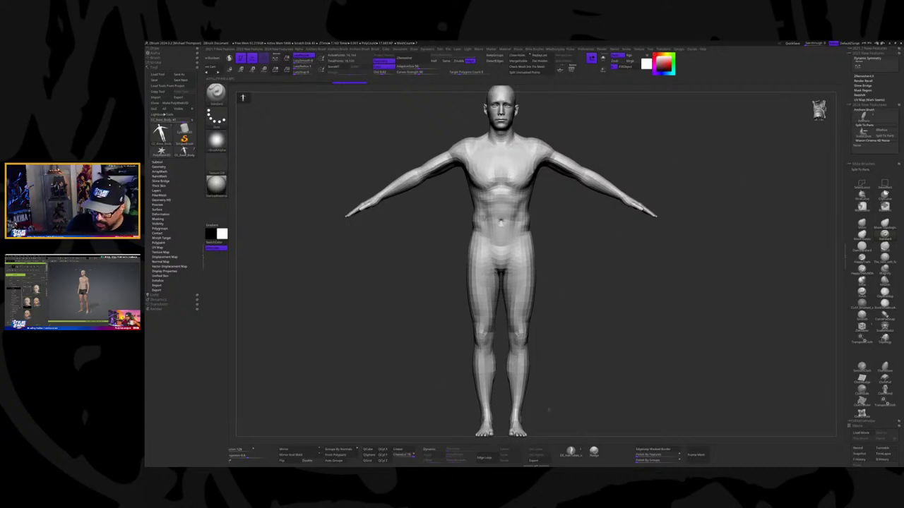
key(super)
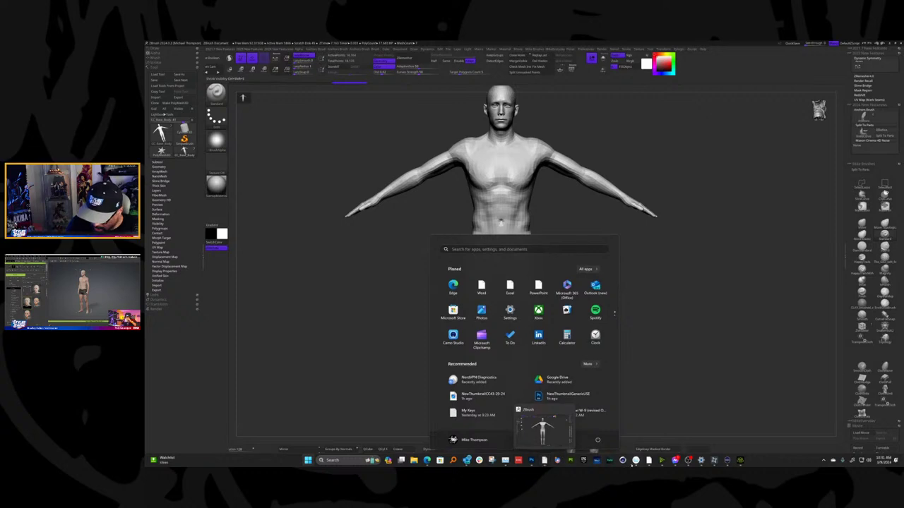
click(740, 430)
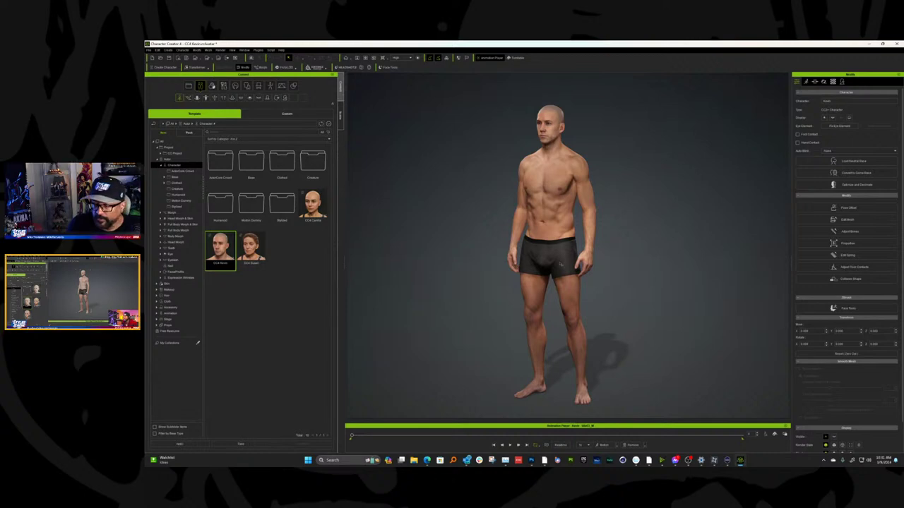
- Put the male character into the A-Pose calibration pose
click(616, 445)
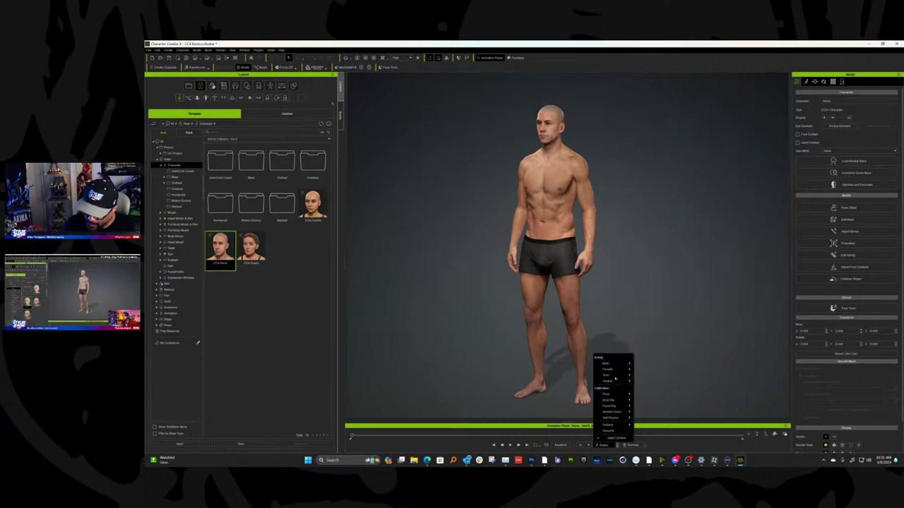
mouse_move(614, 396)
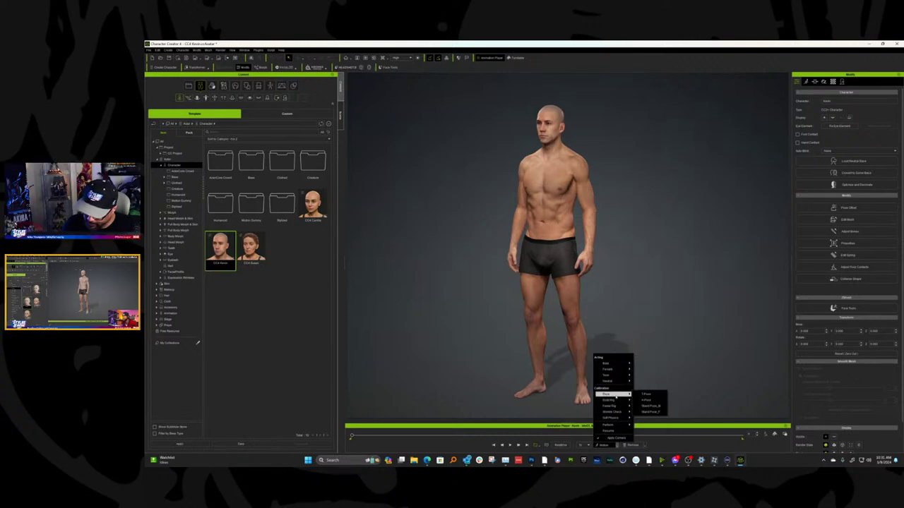
click(645, 400)
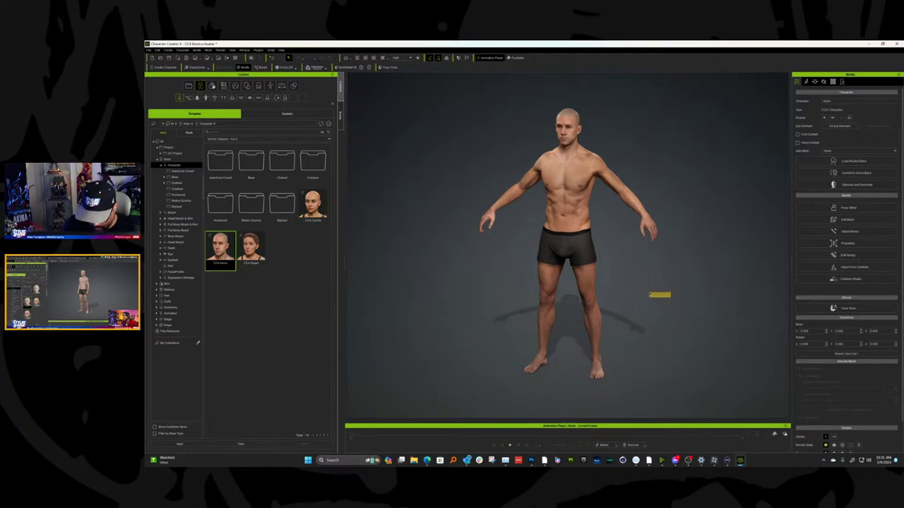
- Examine the posed character's torso, arms and hands from the front, back and side
middle_drag(657, 295, 570, 299)
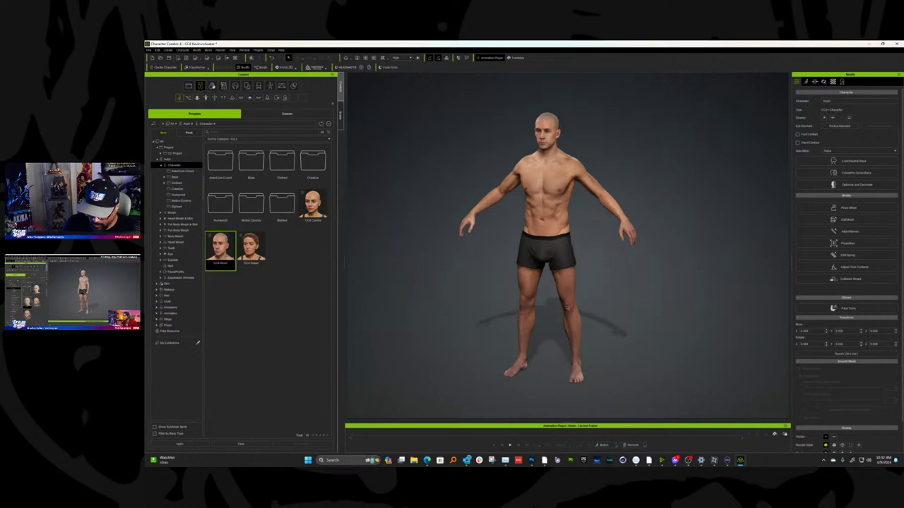
click(567, 307)
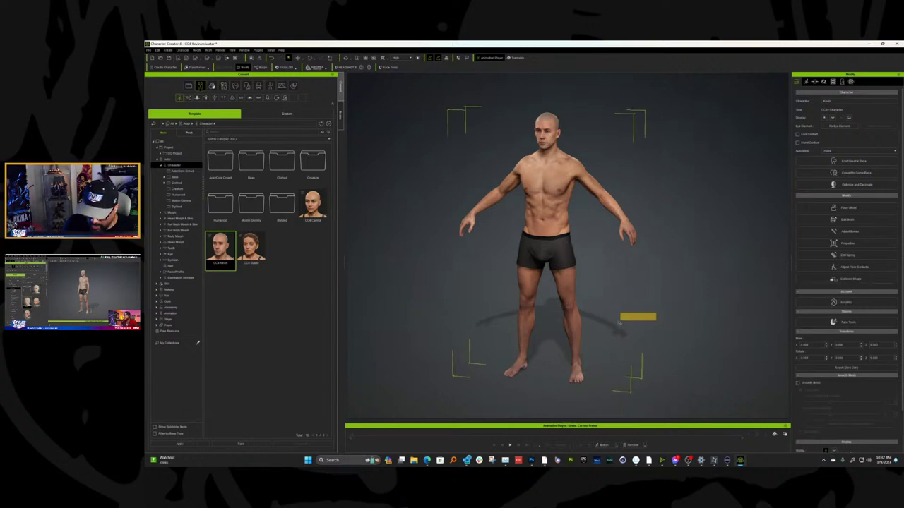
click(619, 323)
key(super)
key(super)
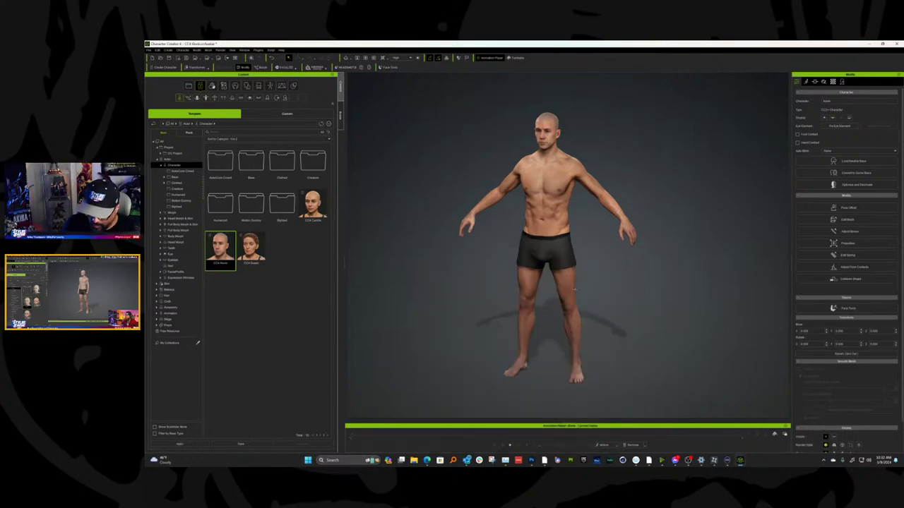
right_drag(574, 288, 501, 254)
scroll(552, 189, up, 5)
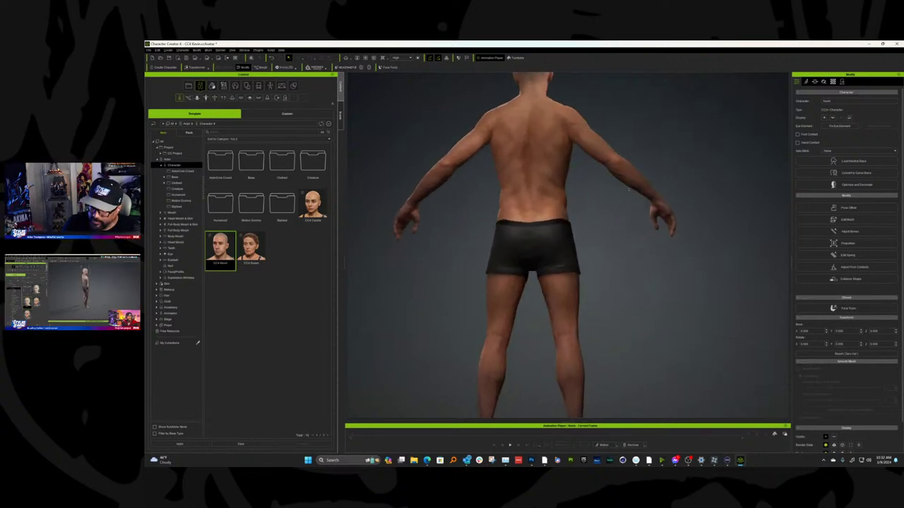
scroll(678, 281, up, 4)
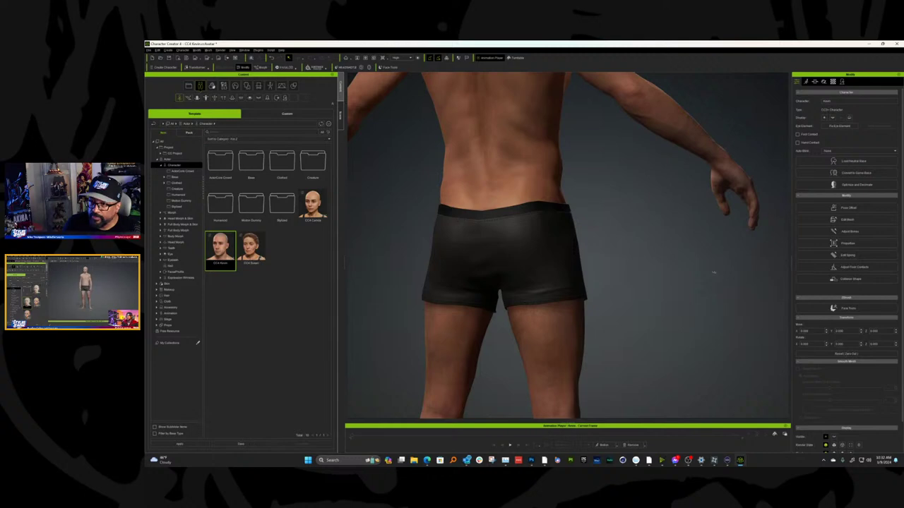
right_drag(699, 295, 646, 320)
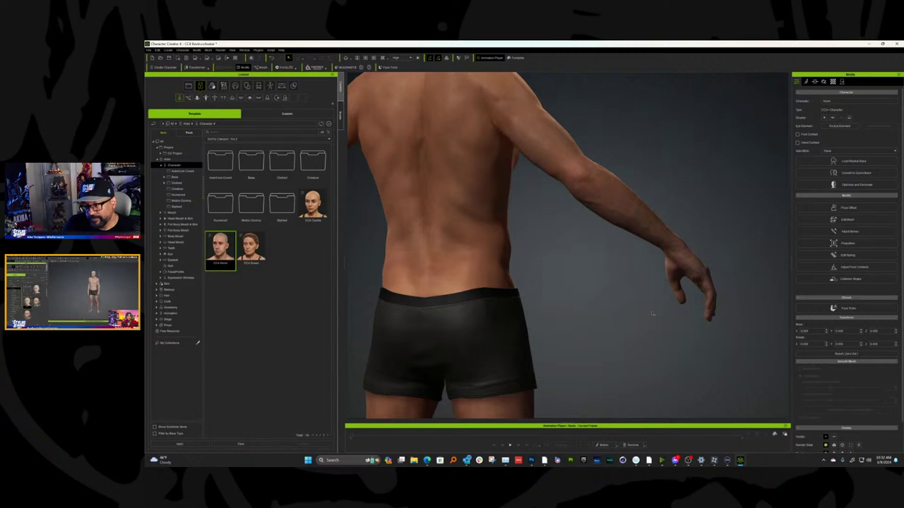
right_drag(653, 316, 838, 303)
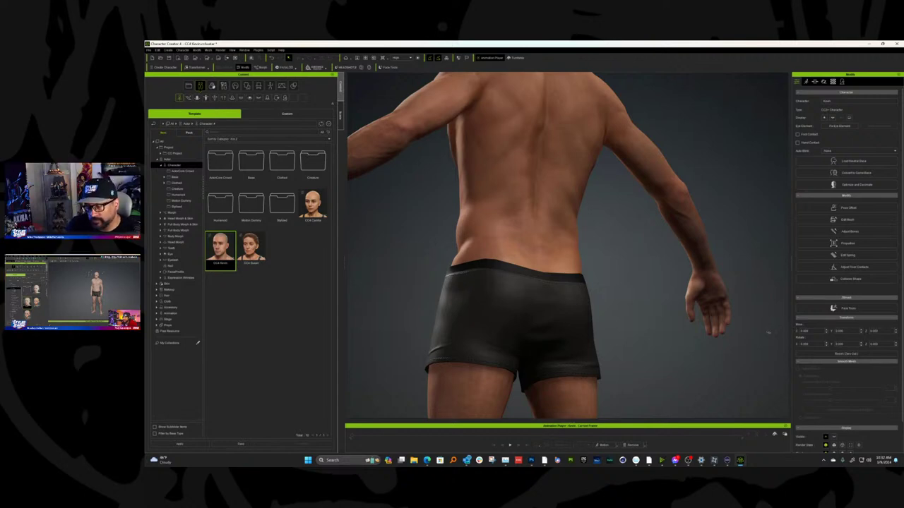
right_drag(780, 329, 219, 397)
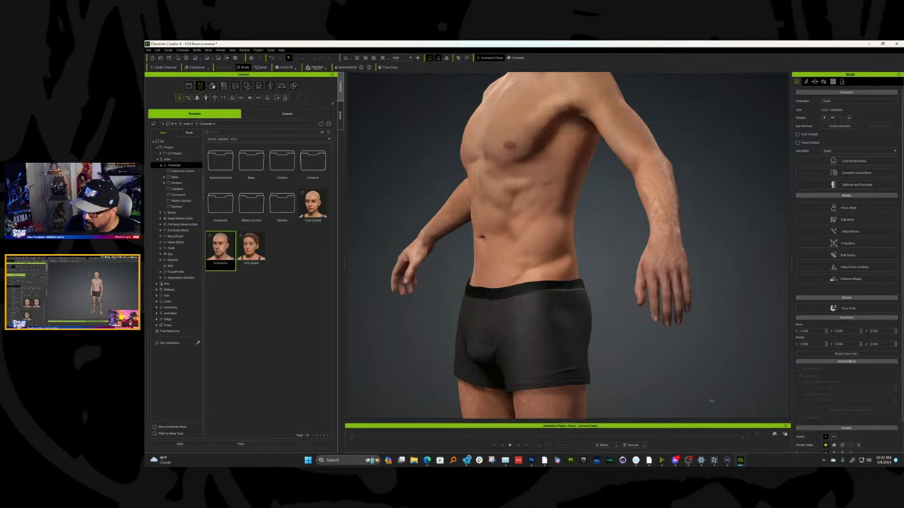
- Select the character and open the Gesture folder of the animation library
click(617, 446)
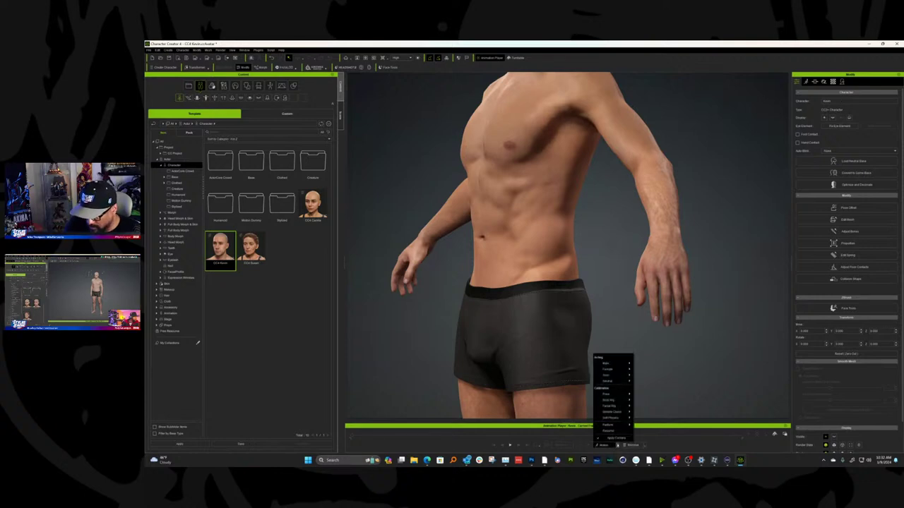
click(558, 253)
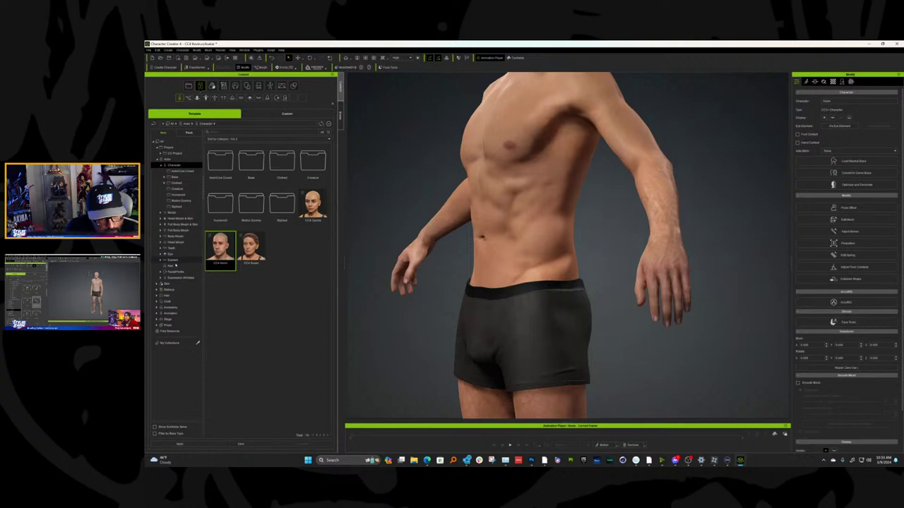
click(176, 313)
click(220, 206)
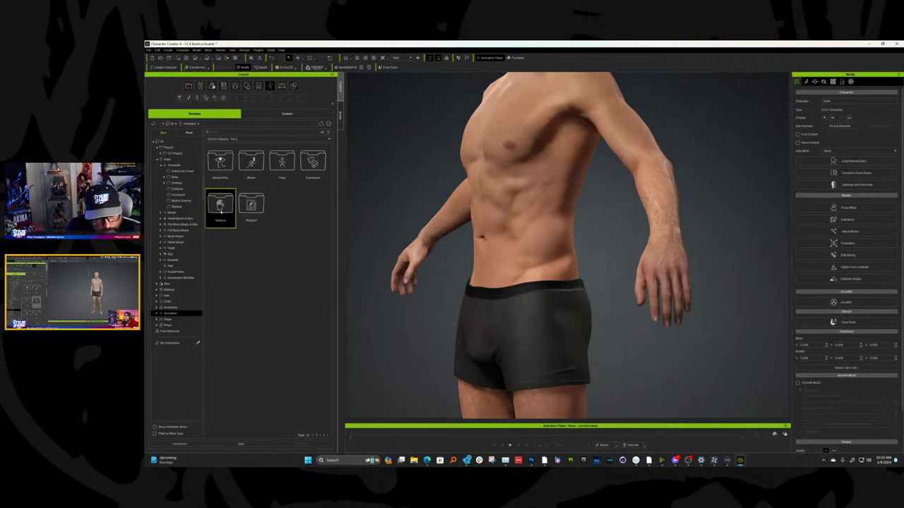
double_click(221, 205)
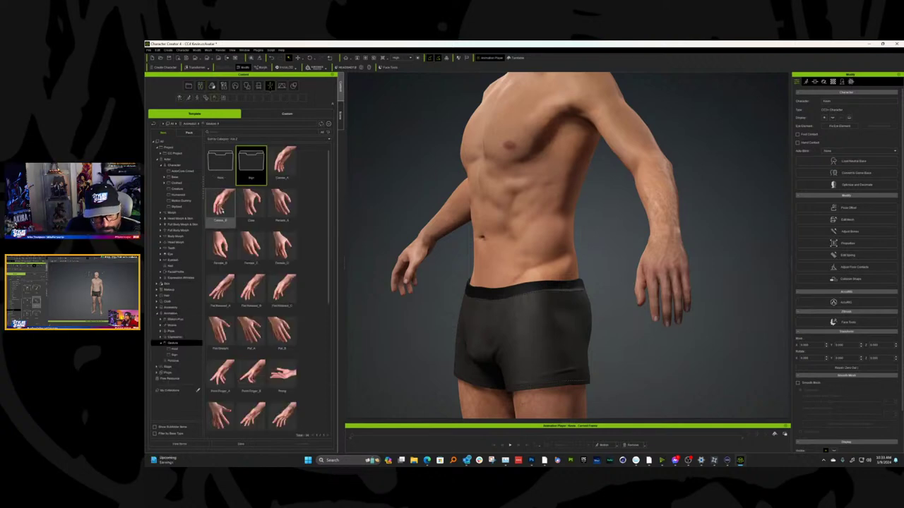
- Apply the Claw gesture to both hands of the character and check the spread fingers
double_click(251, 332)
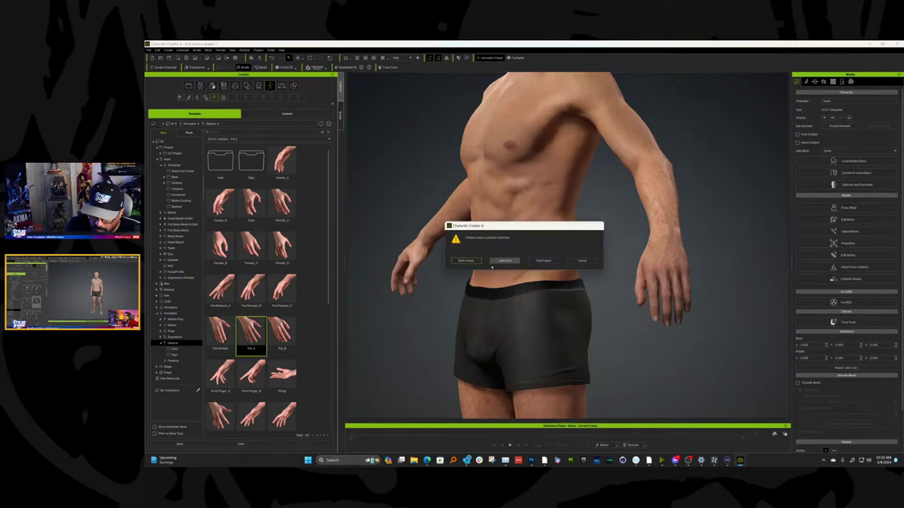
click(580, 262)
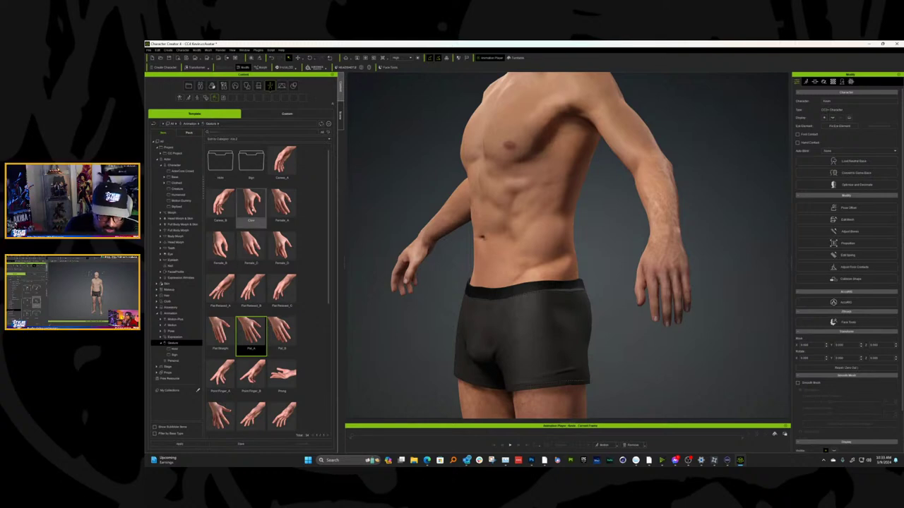
click(251, 203)
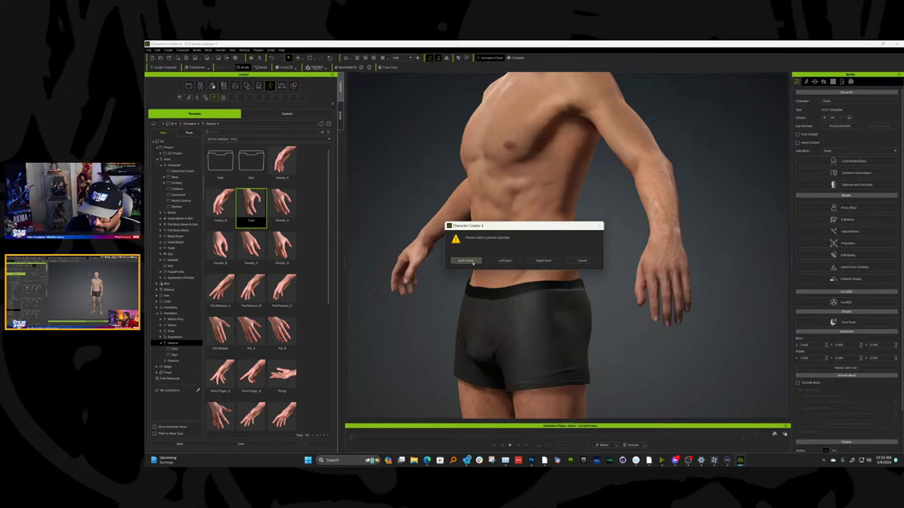
click(466, 261)
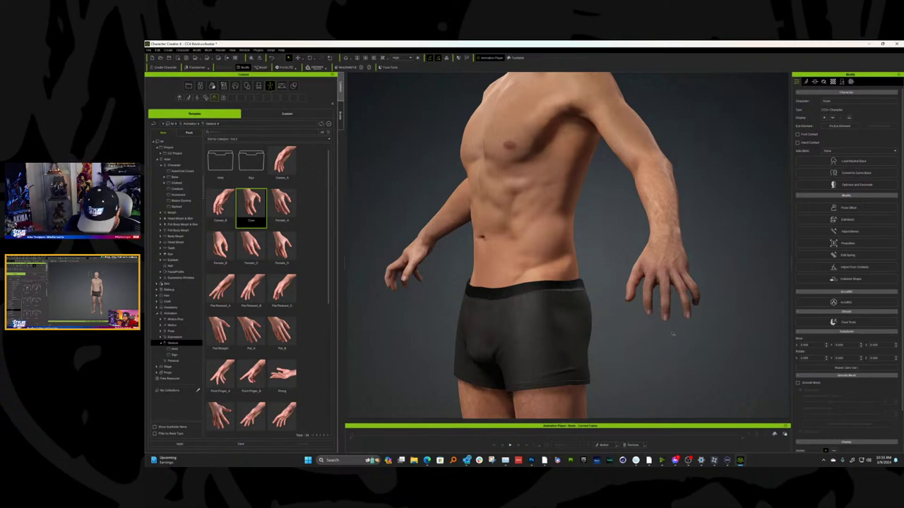
mouse_move(564, 247)
right_down()
mouse_move(487, 249)
mouse_move(572, 248)
right_up()
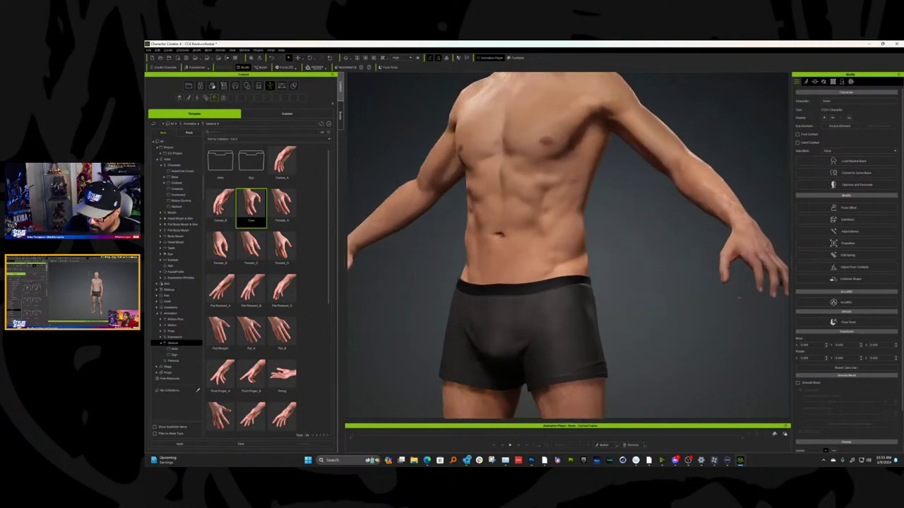
right_drag(743, 297, 719, 298)
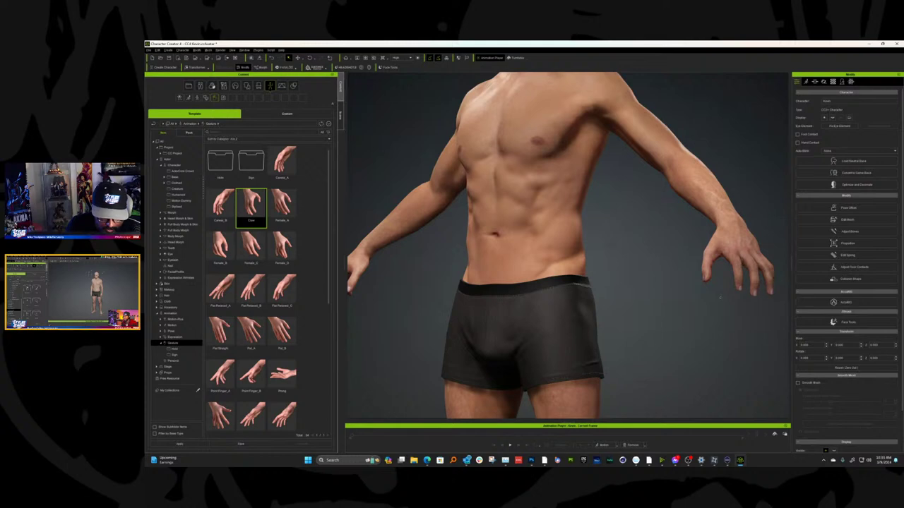
- Apply the Splayed_A gesture to both hands of the character and check the pose from the front
right_drag(719, 296, 621, 299)
scroll(287, 379, down, 5)
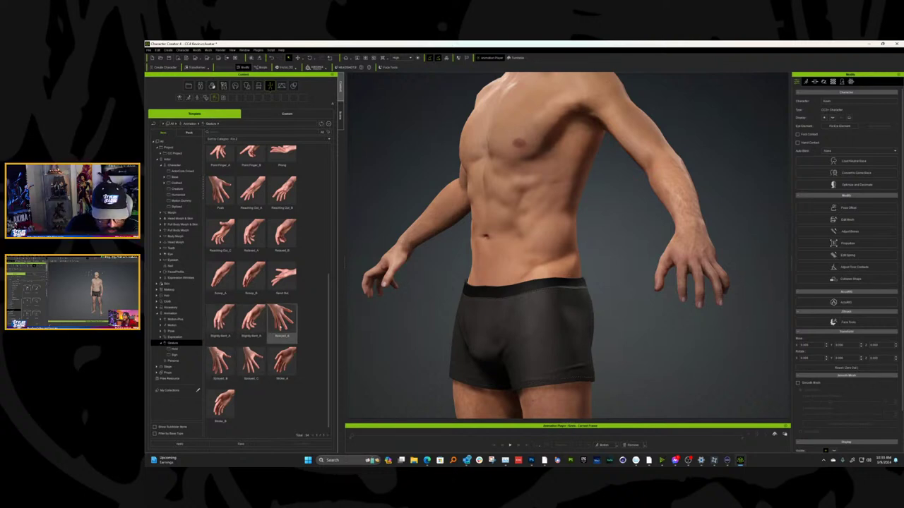
double_click(281, 319)
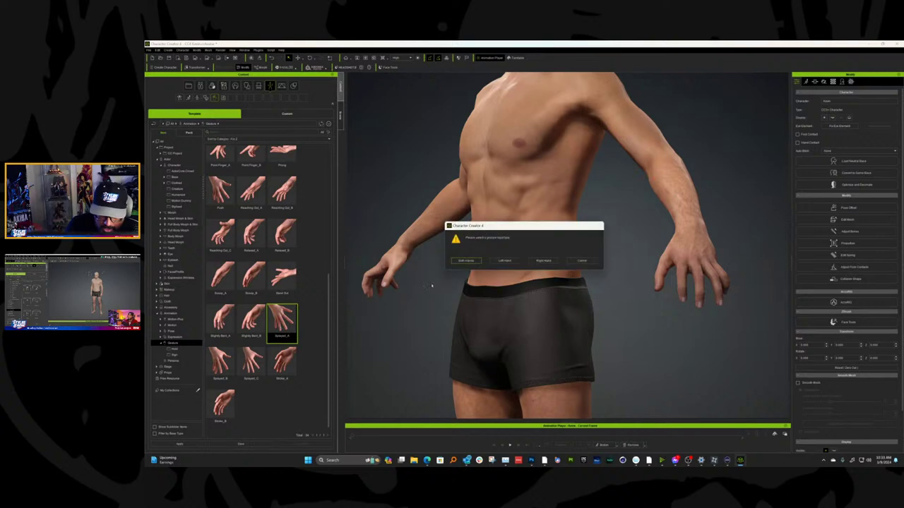
click(466, 261)
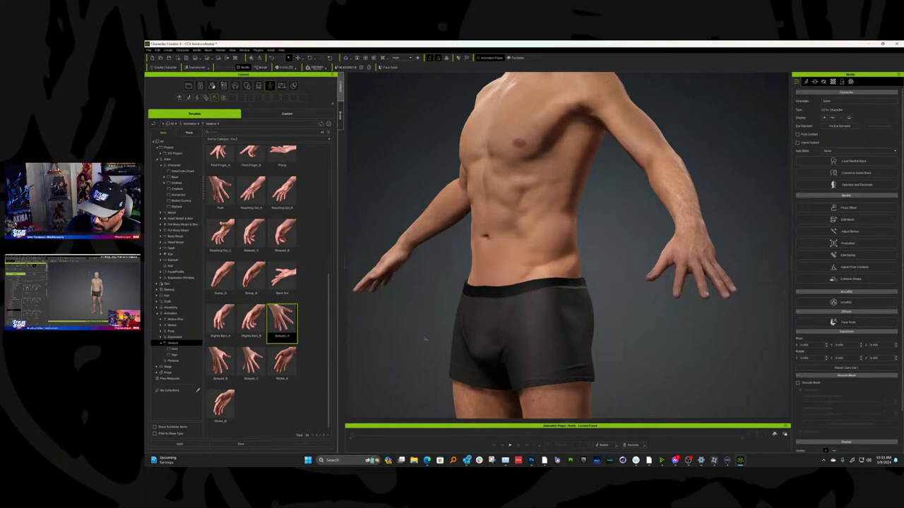
right_drag(423, 336, 509, 338)
right_drag(654, 362, 741, 361)
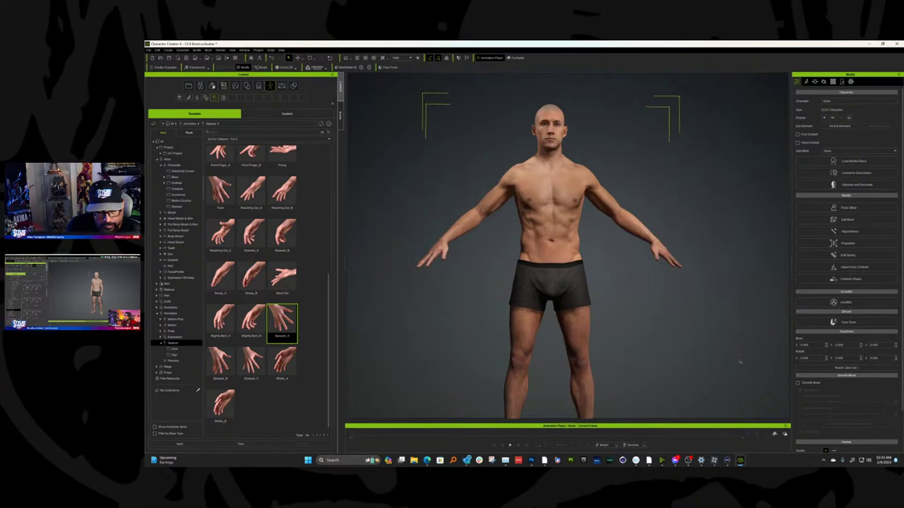
- Send the character to ZBrush through GoZ using the Current Pose option
click(261, 58)
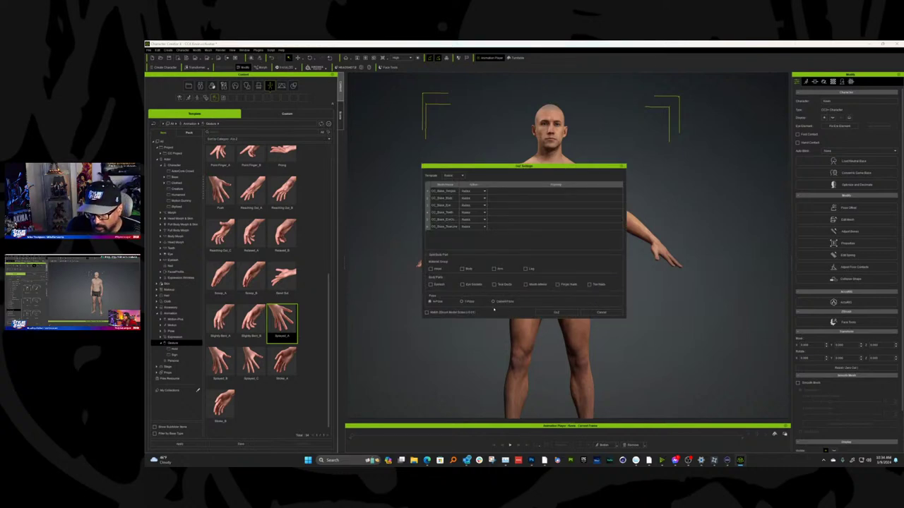
click(493, 301)
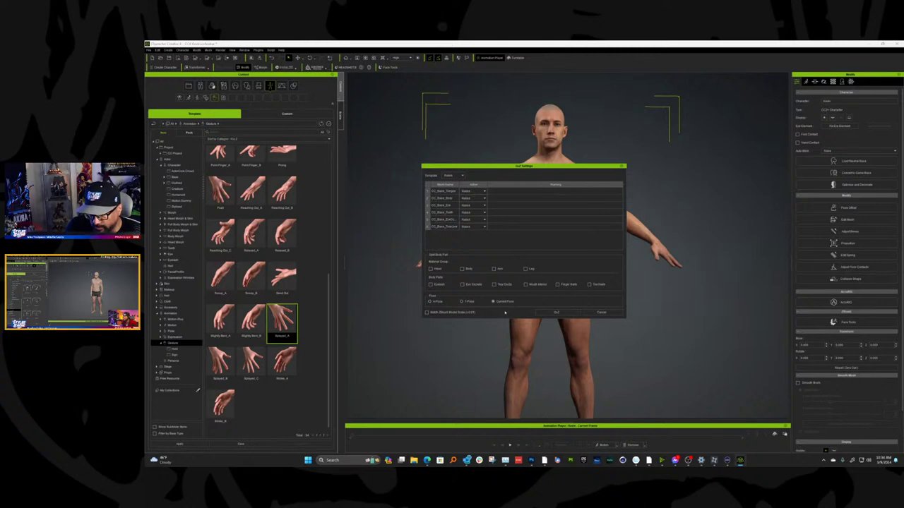
click(556, 313)
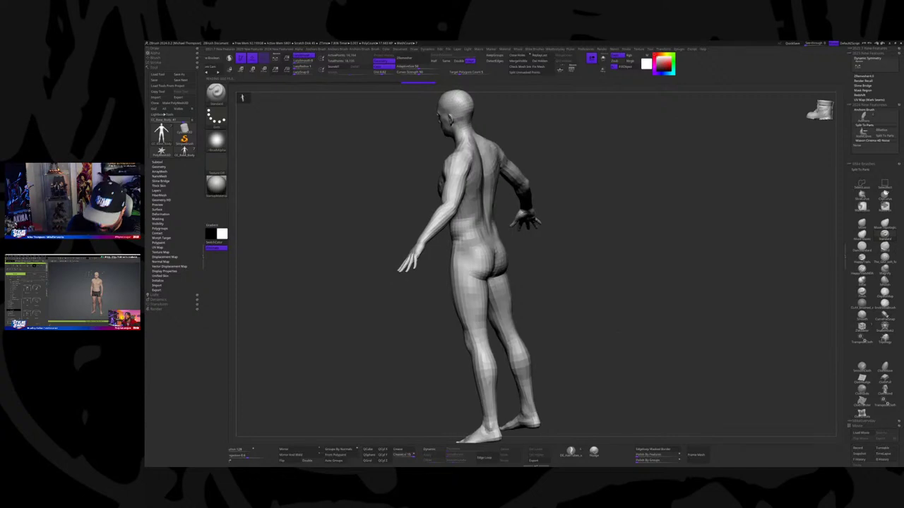
- Turn on the PolyFrame display in ZBrush and inspect the polygroups and topology on the legs, torso and hands
key(space)
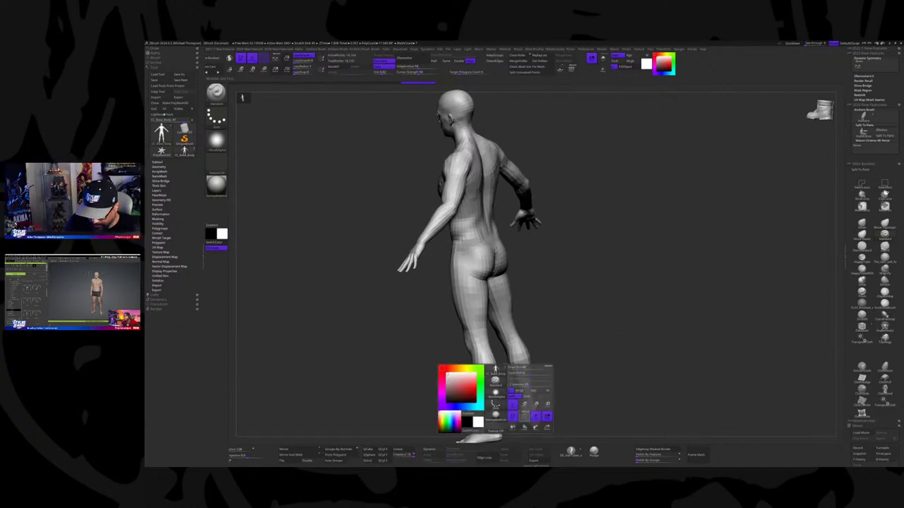
key(shift+f)
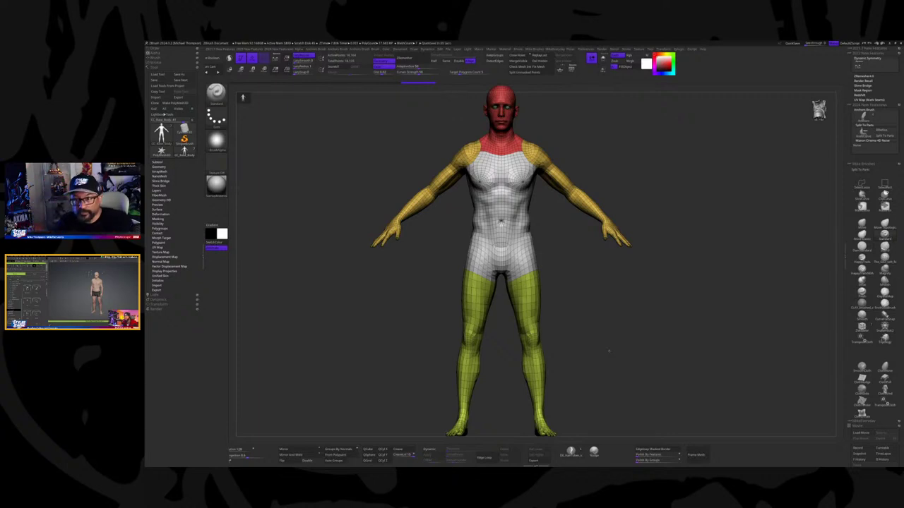
drag(602, 344, 565, 337)
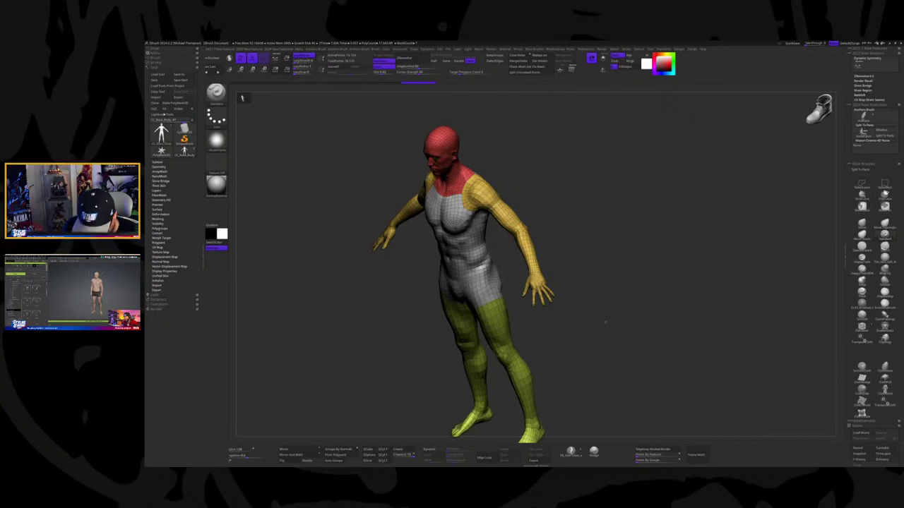
scroll(565, 338, up, 5)
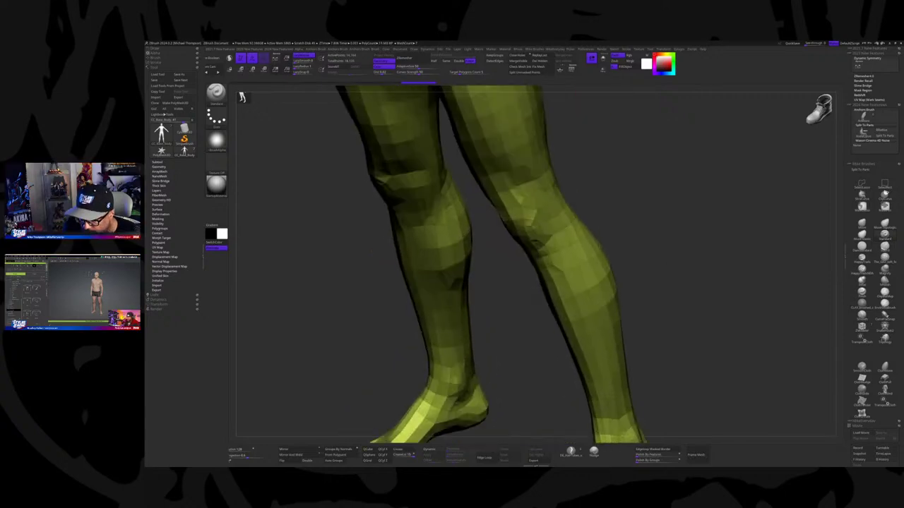
scroll(241, 97, up, 5)
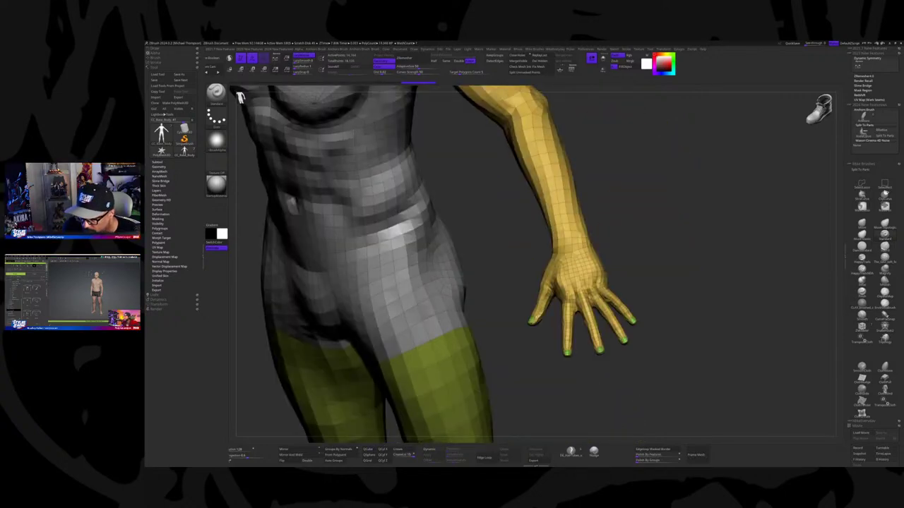
scroll(242, 97, down, 5)
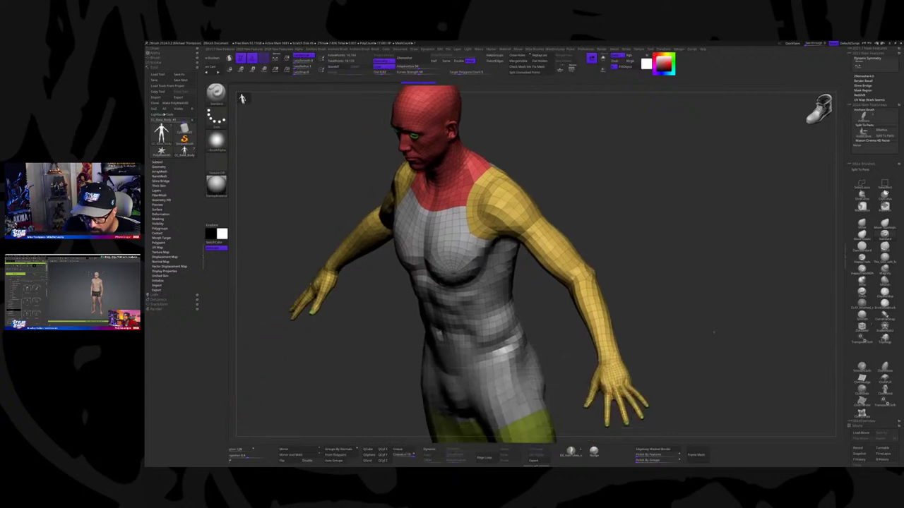
- Examine the transferred body's mesh and proportions from the front, both close up and at full figure
scroll(241, 96, up, 3)
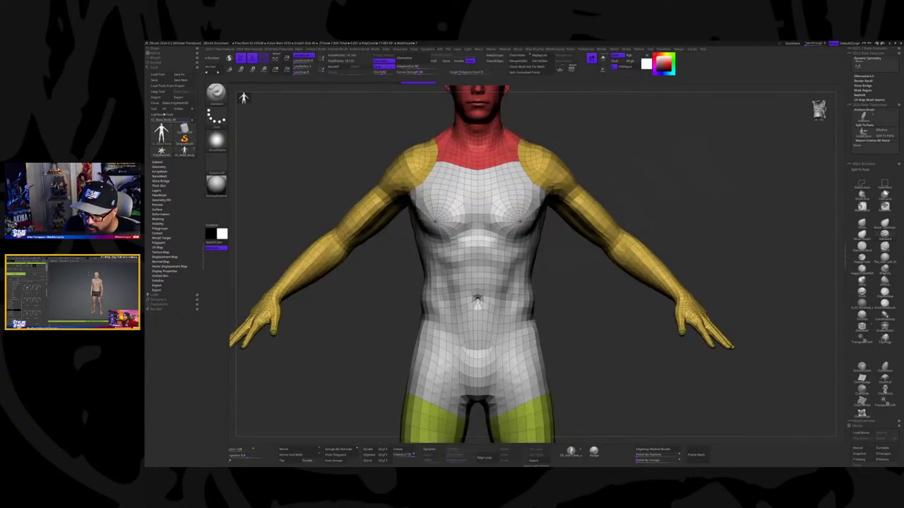
scroll(243, 97, down, 5)
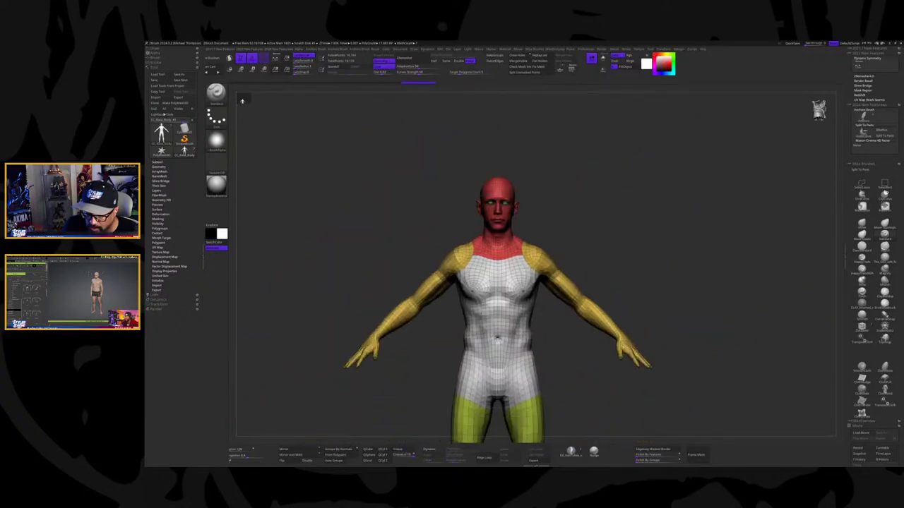
scroll(242, 101, down, 3)
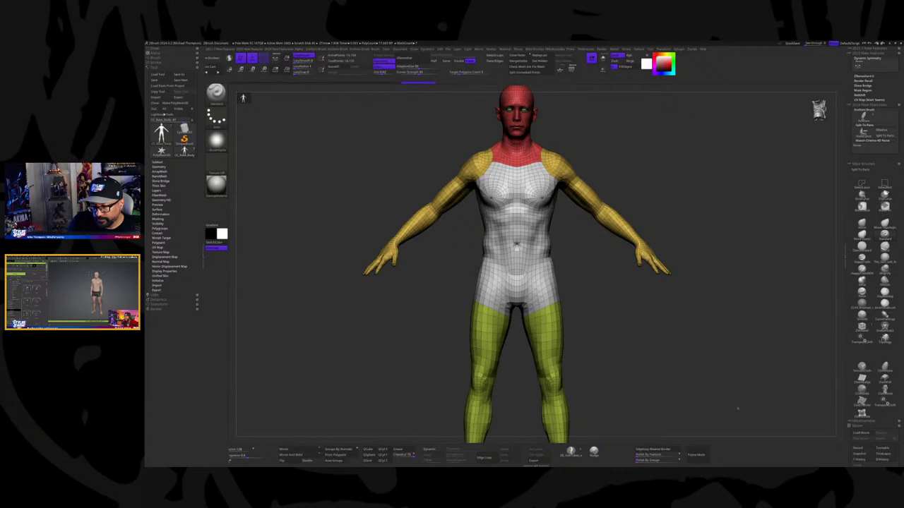
scroll(242, 97, down, 2)
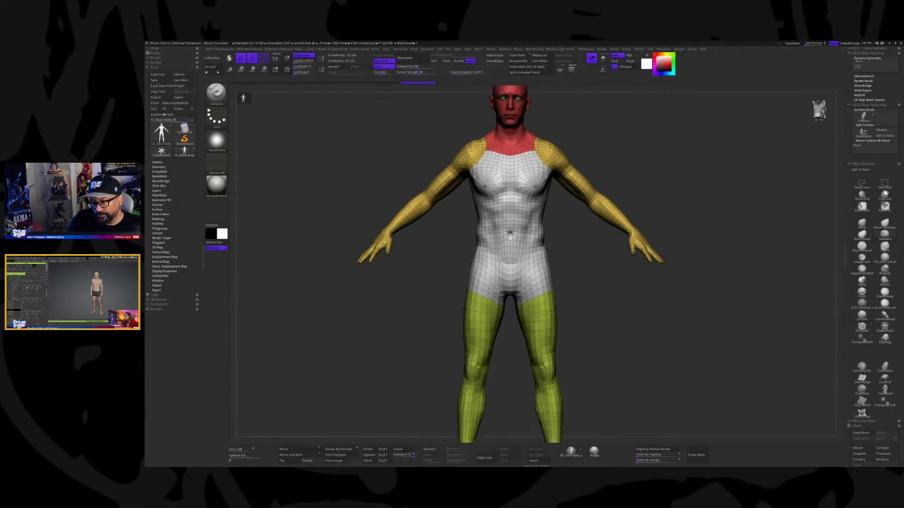
scroll(243, 98, down, 3)
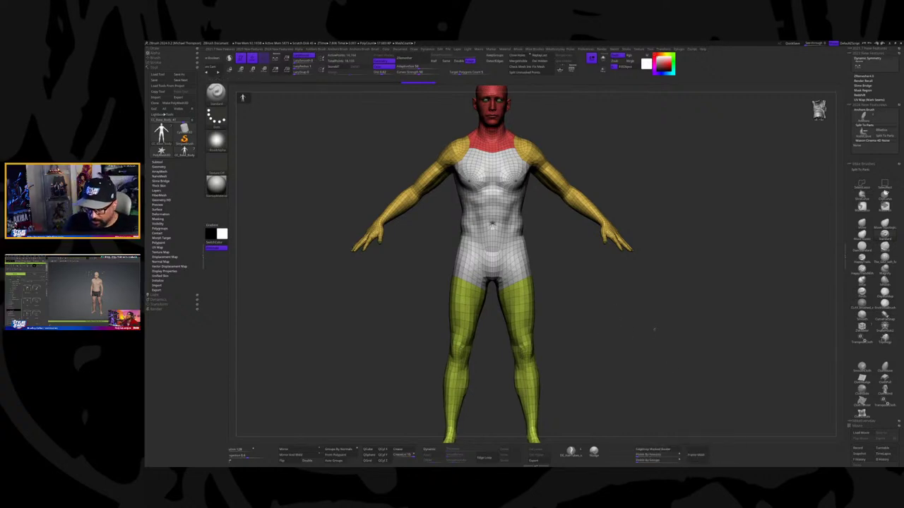
drag(654, 329, 627, 357)
mouse_move(626, 356)
ctrl+right_down()
mouse_move(626, 296)
mouse_move(627, 353)
mouse_move(635, 332)
ctrl+right_up()
ctrl+right_drag(628, 382, 805, 348)
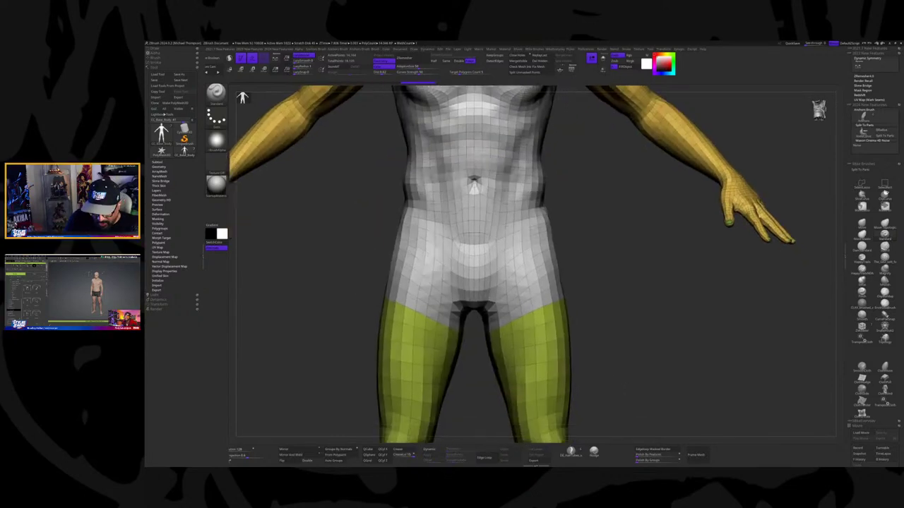
key(f)
mouse_move(678, 353)
right_down()
mouse_move(681, 367)
mouse_move(690, 344)
right_up()
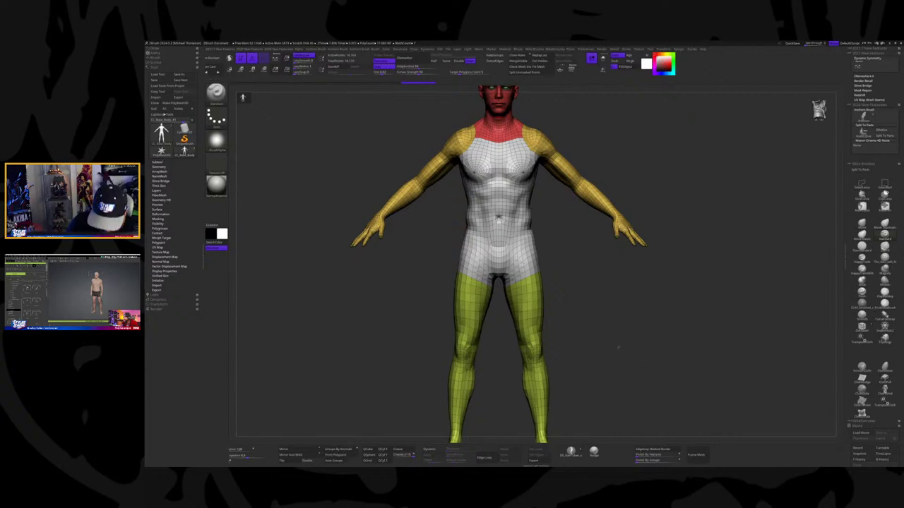
- Switch back to Character Creator and browse the Morph, Head Morph & Skin, Full Body Morph & Skin and Body Morph library folders
key(super)
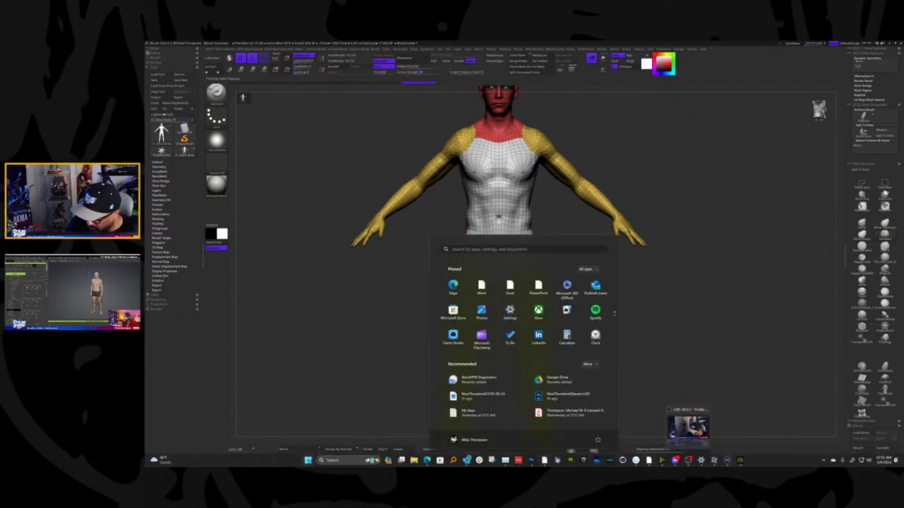
mouse_move(740, 459)
click(739, 427)
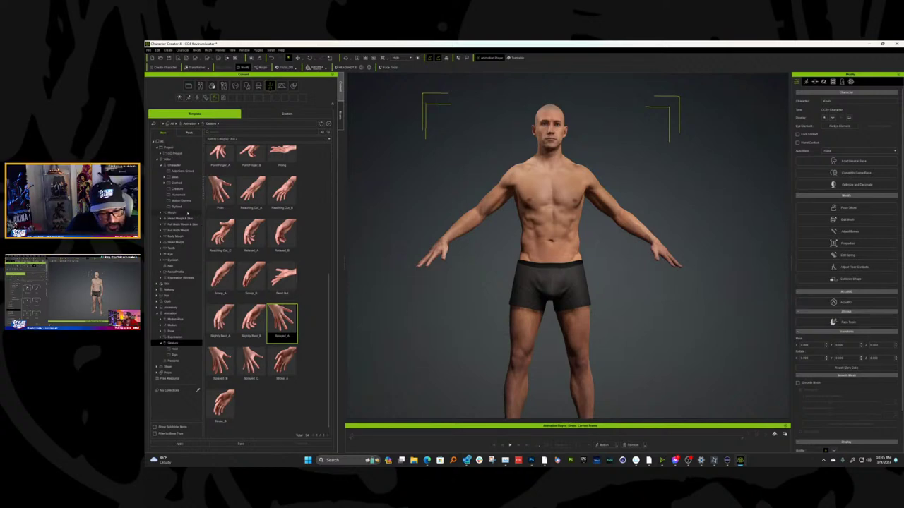
click(180, 213)
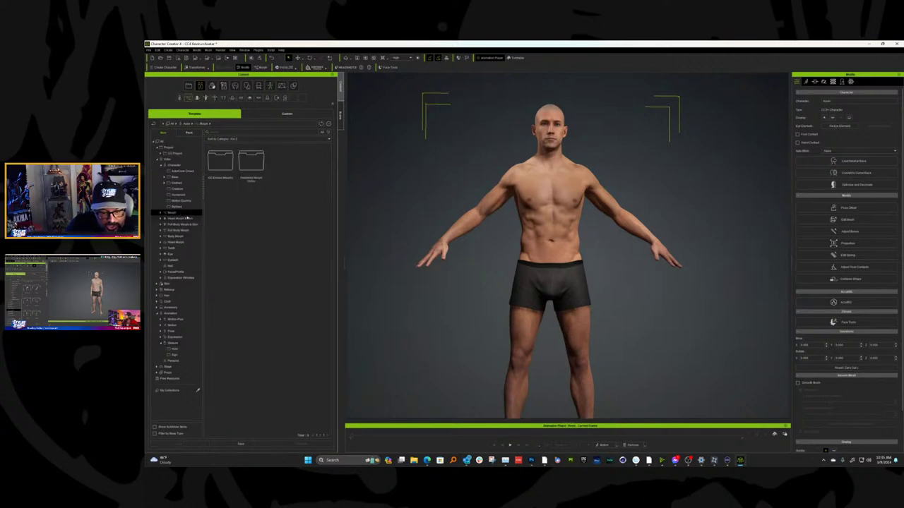
click(185, 219)
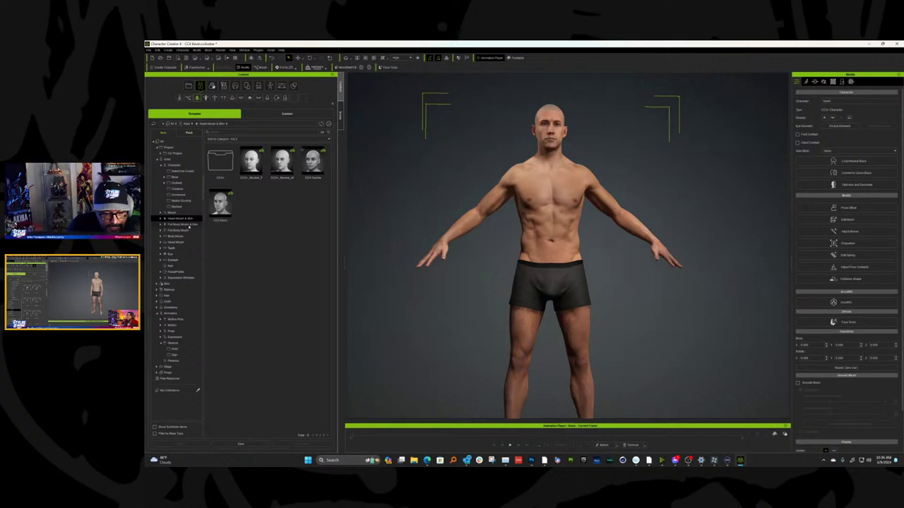
click(188, 224)
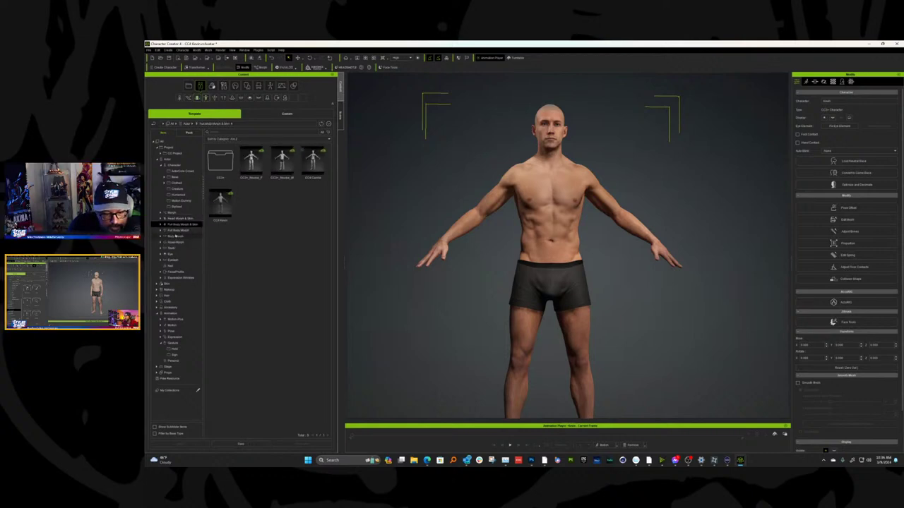
click(161, 236)
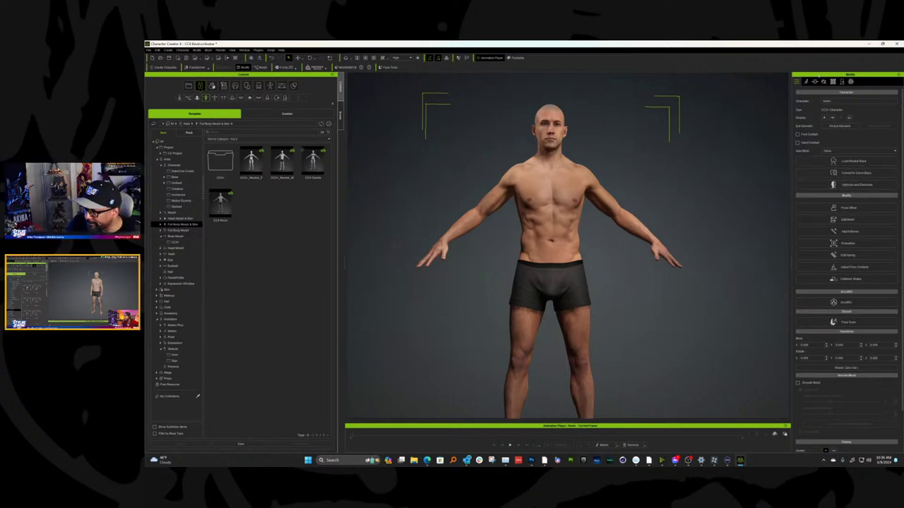
- Show the character's morph sliders at a readable width and list all Actor morphs after checking the Favorites
click(814, 82)
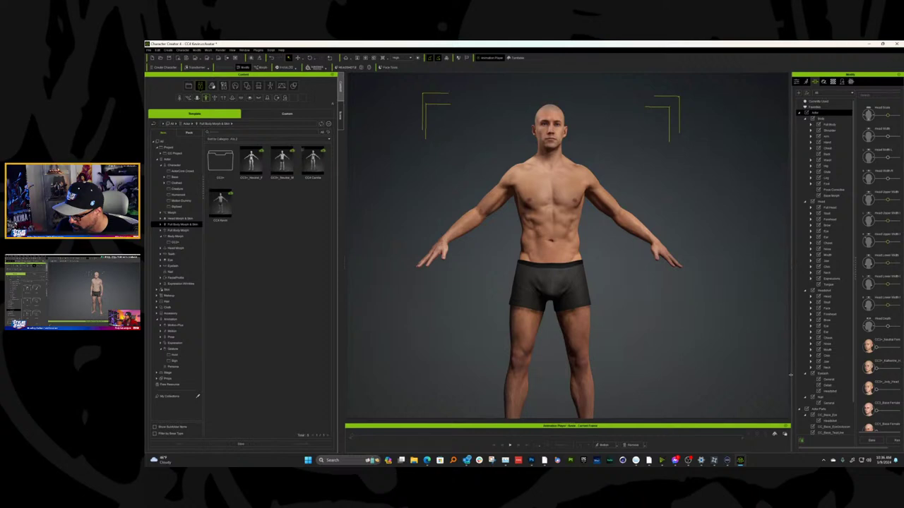
drag(790, 338, 675, 339)
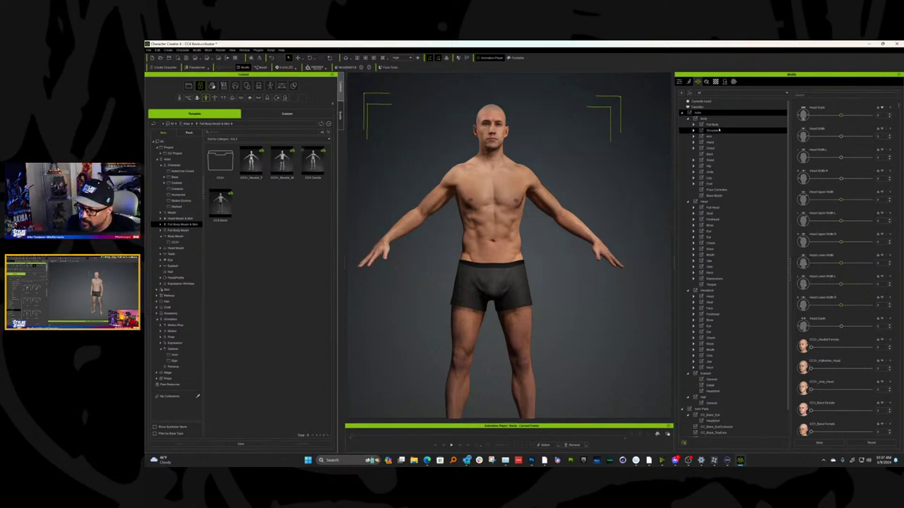
click(699, 107)
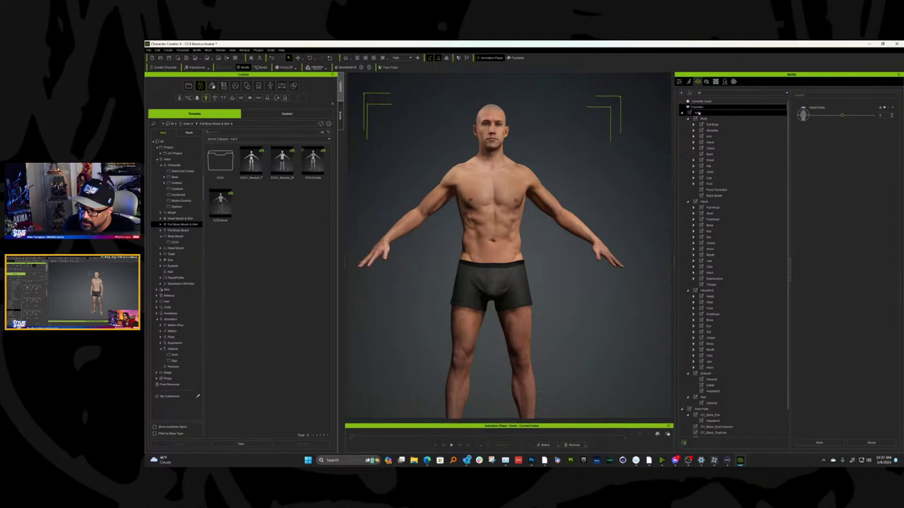
click(698, 113)
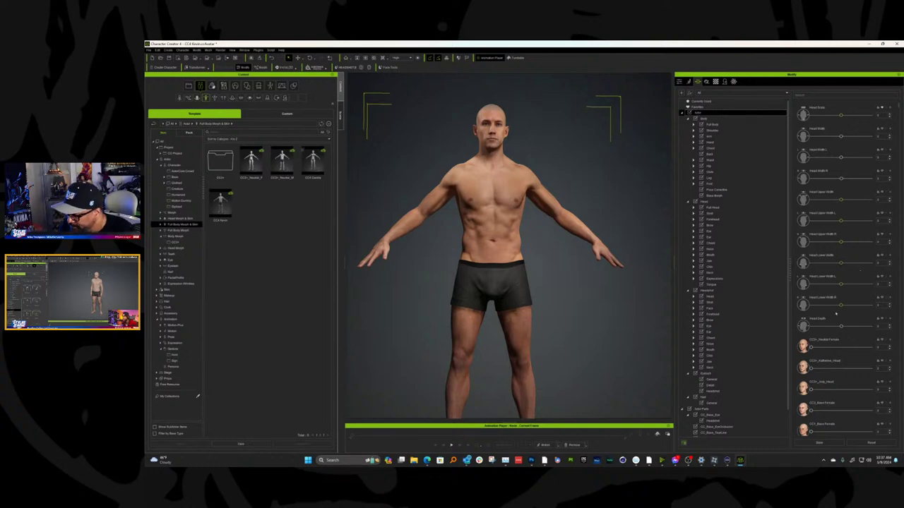
- Find the Head Scale morph among the Actor sliders and try it, first shrinking the head and then enlarging it
scroll(836, 314, down, 7)
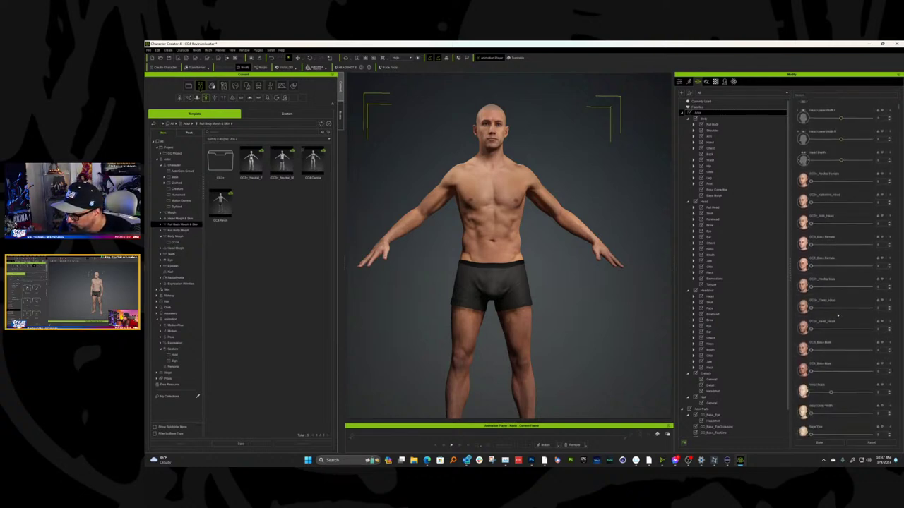
scroll(837, 316, down, 2)
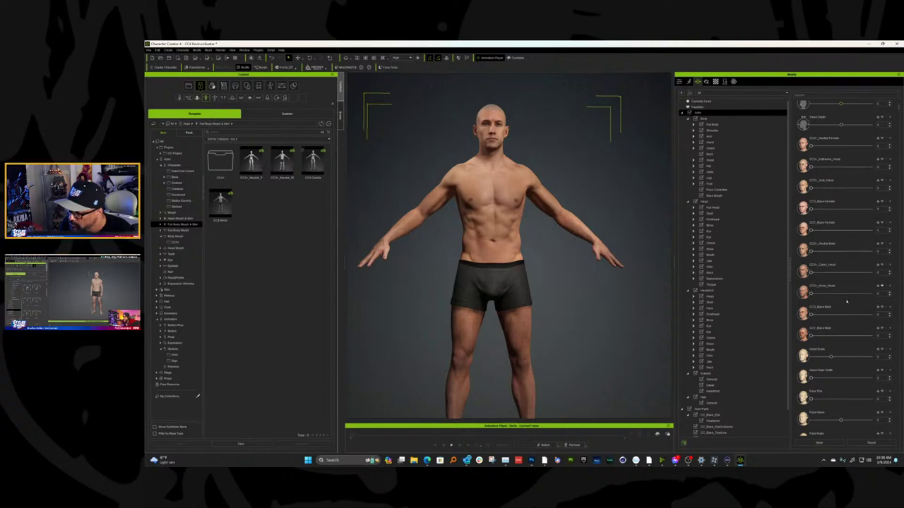
scroll(845, 301, down, 3)
scroll(846, 305, down, 2)
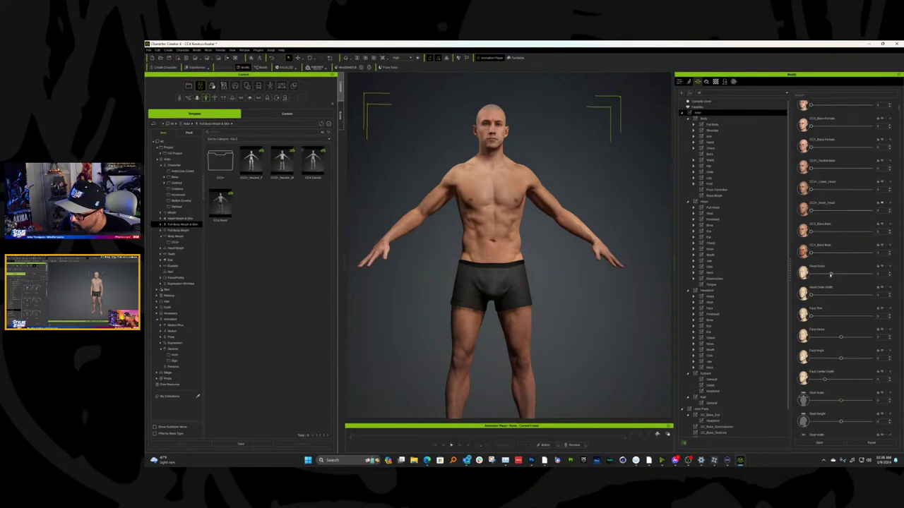
mouse_move(831, 275)
mouse_down()
mouse_move(870, 274)
mouse_move(815, 274)
mouse_up()
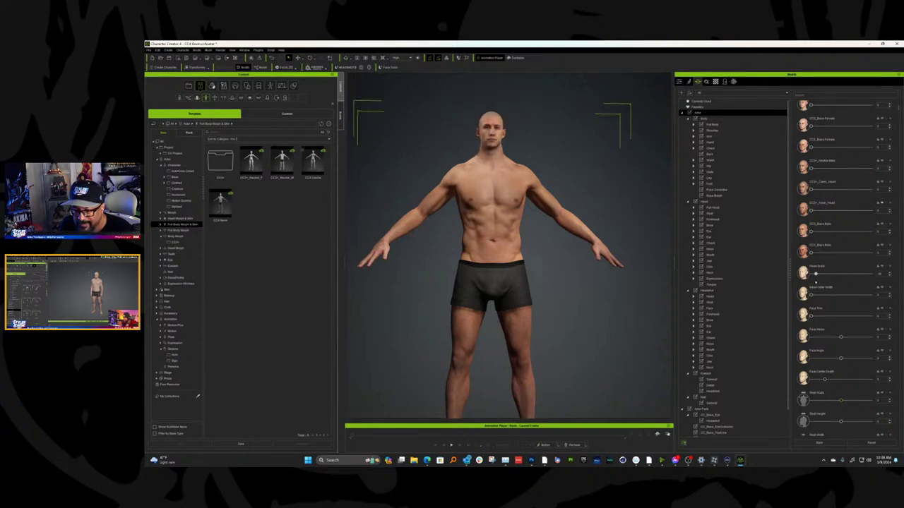
drag(816, 280, 840, 274)
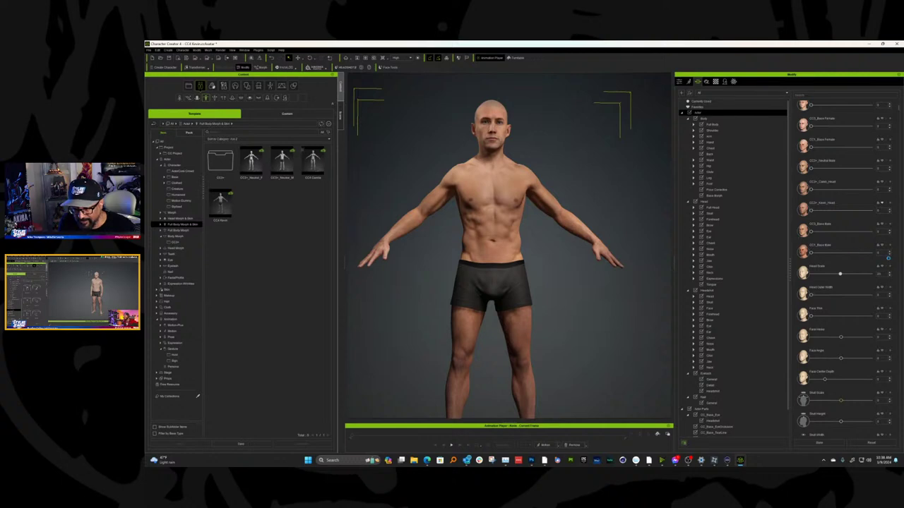
- Reset the Head Scale morph and look through the skull shape sliders further along the Actor morphs
click(877, 267)
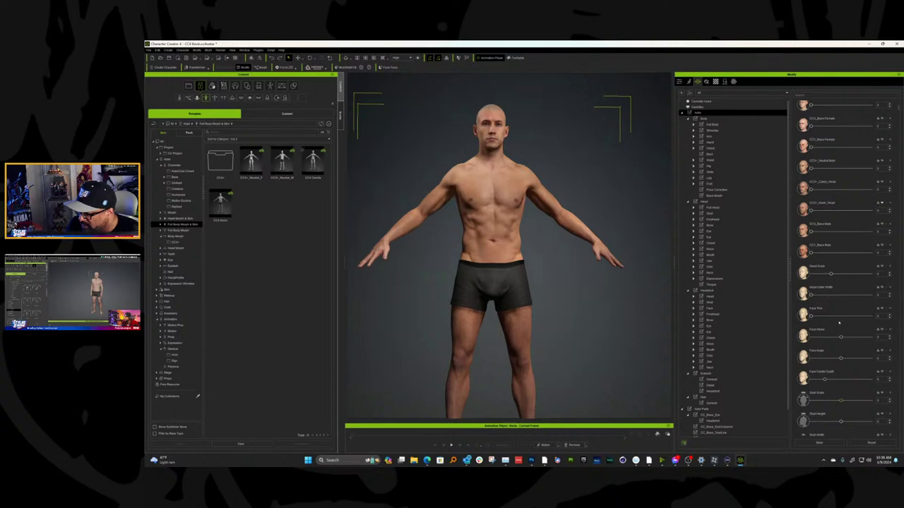
scroll(839, 322, down, 7)
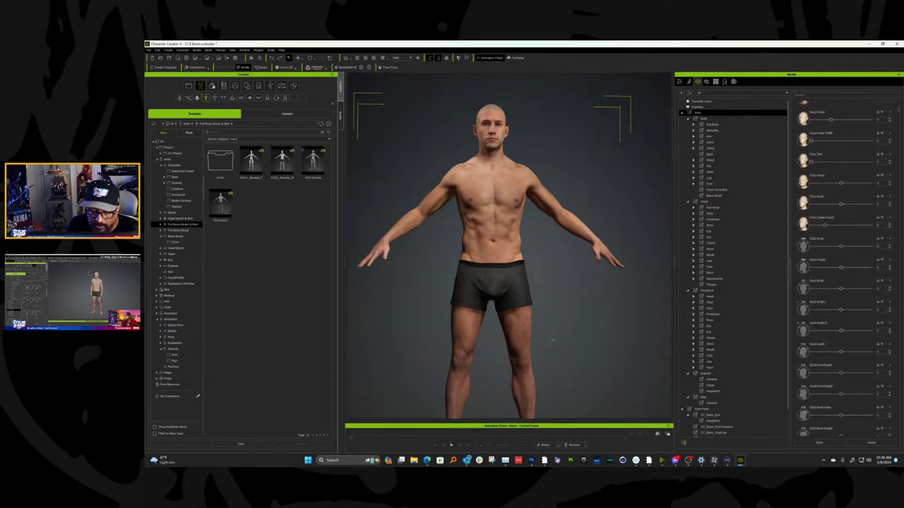
scroll(848, 283, down, 7)
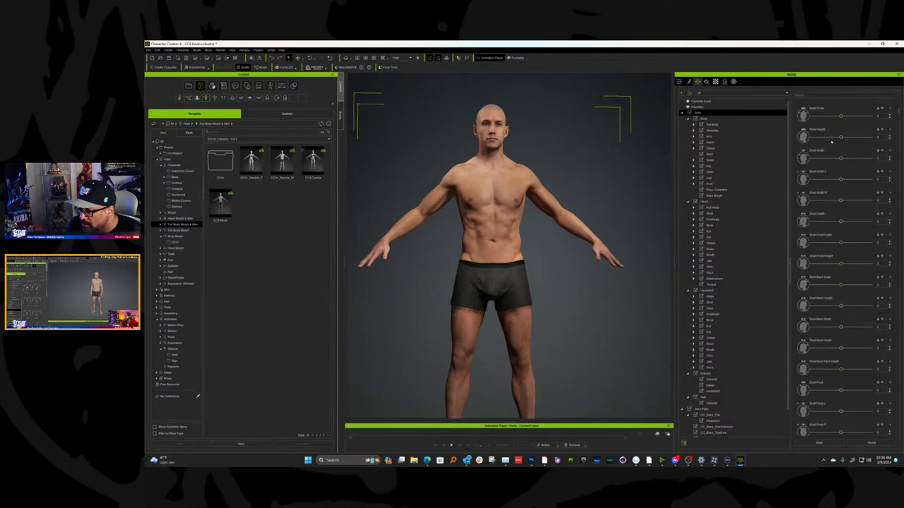
scroll(837, 246, up, 1)
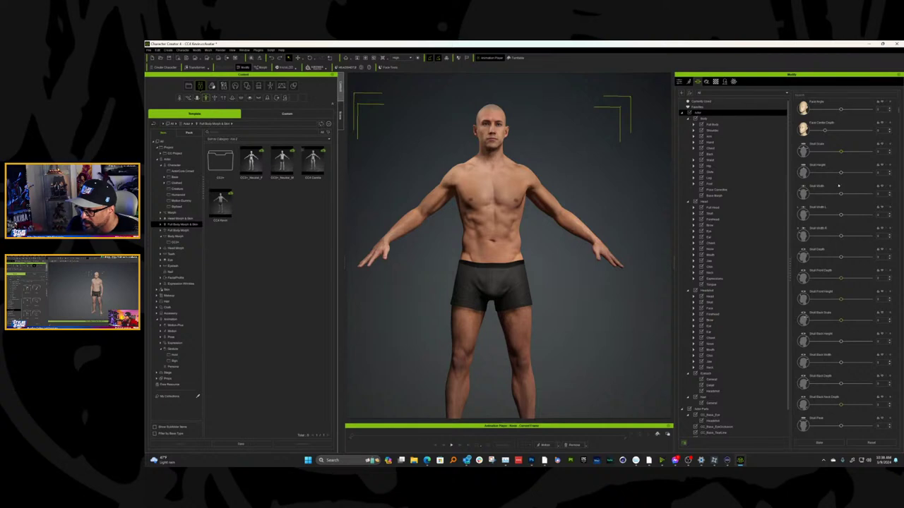
scroll(838, 283, down, 10)
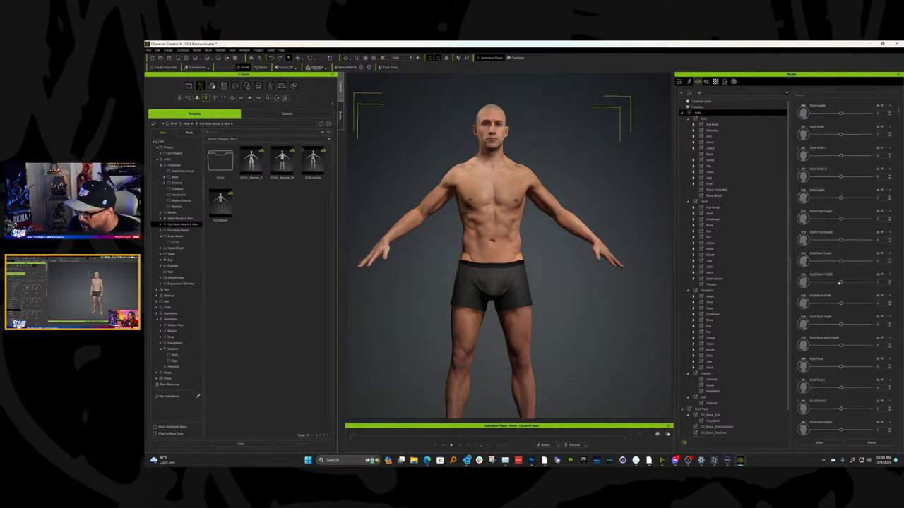
scroll(839, 285, down, 1)
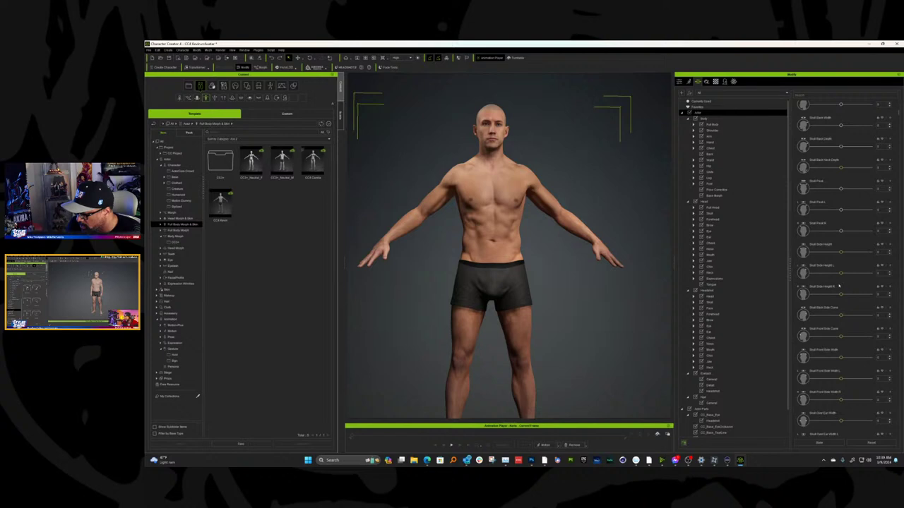
scroll(840, 286, down, 9)
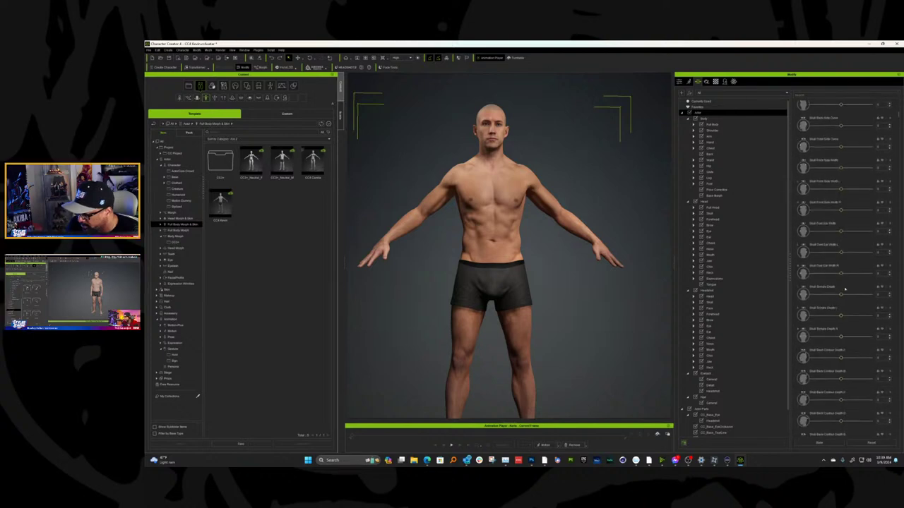
scroll(844, 288, down, 2)
scroll(845, 288, up, 5)
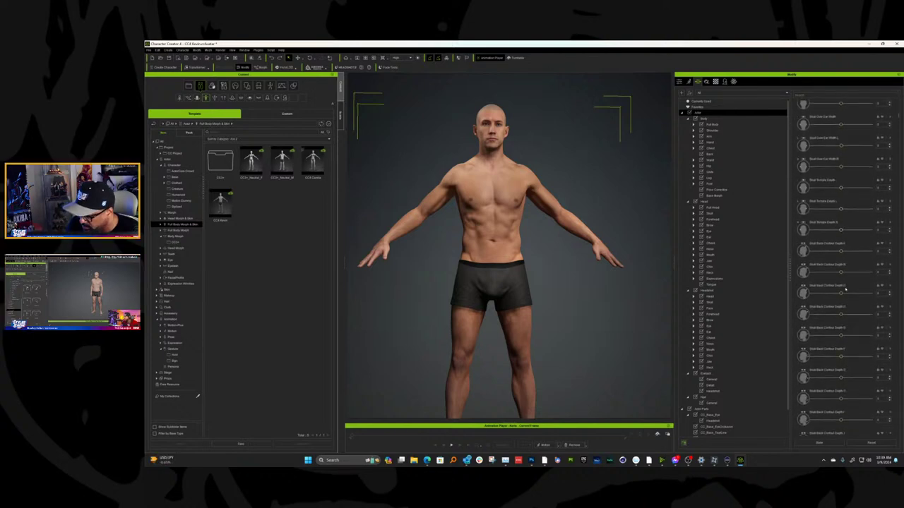
scroll(860, 302, up, 3)
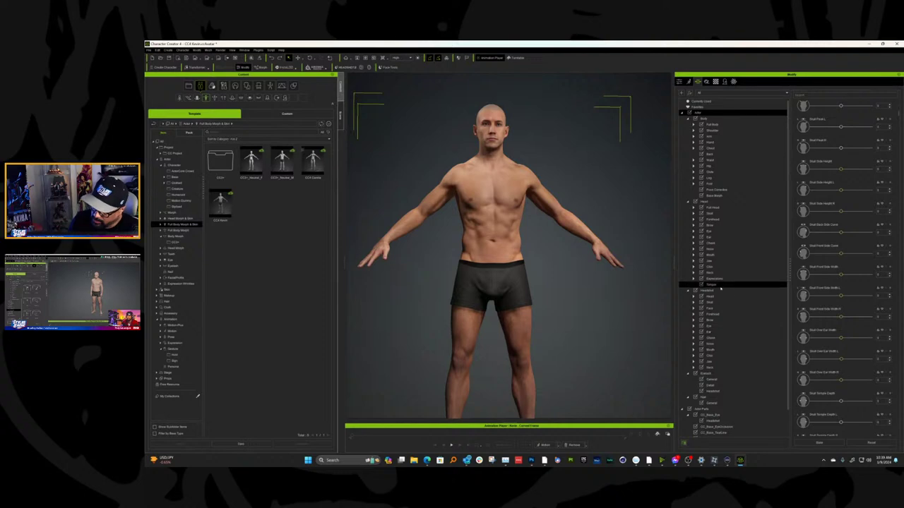
- Look through the morph category tree from the Body and Head groups to Headshot and Actor Parts
scroll(729, 286, down, 2)
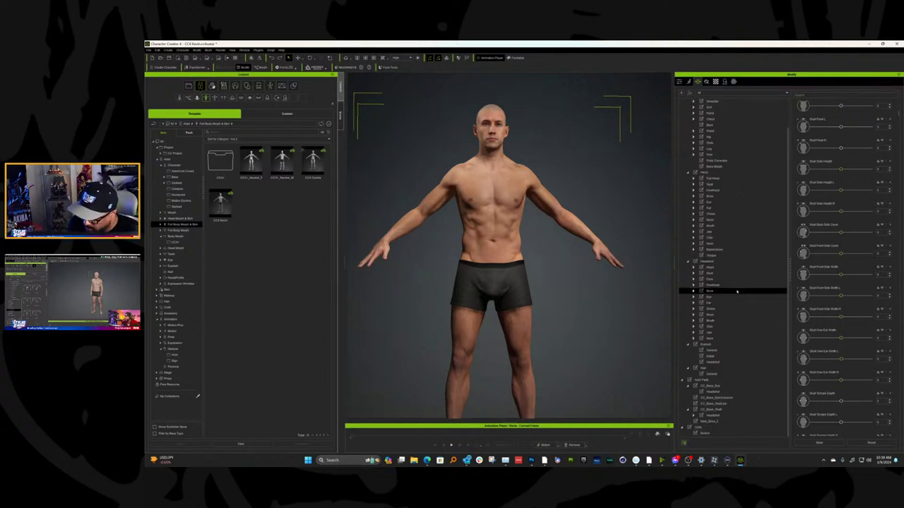
scroll(731, 288, up, 1)
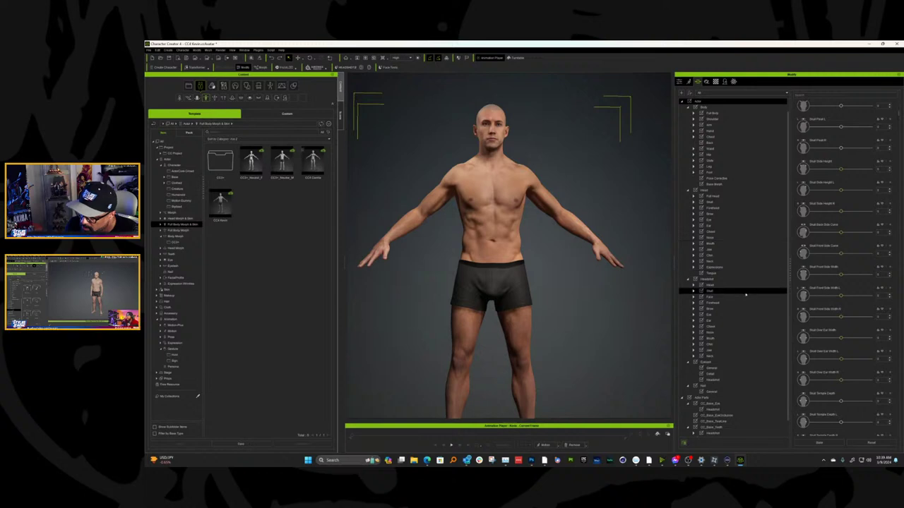
scroll(753, 303, down, 1)
scroll(752, 305, down, 1)
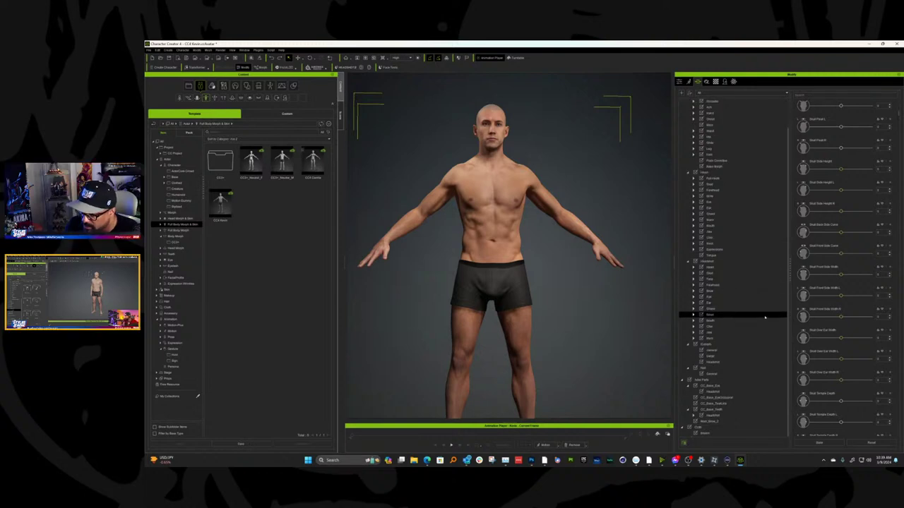
scroll(730, 112, up, 3)
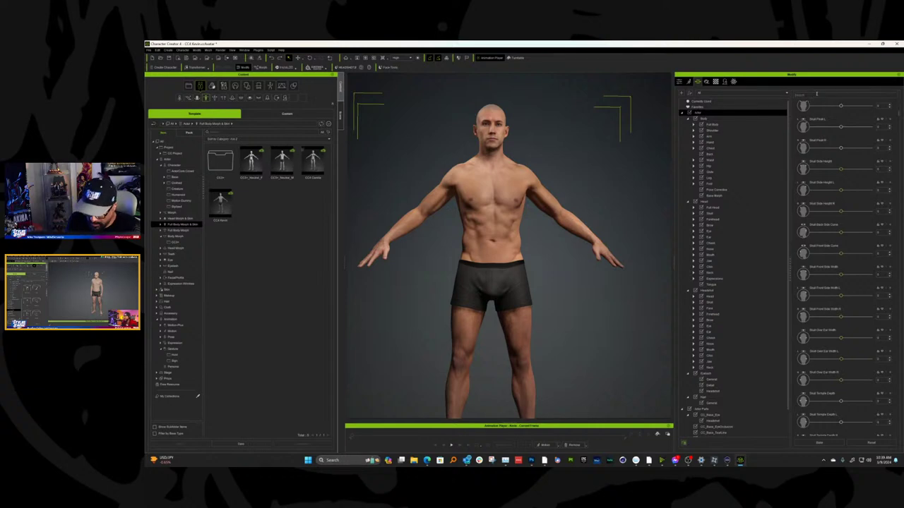
- Filter the Actor morphs by "butt", view the character from behind, and widen both the viewport and the slider list
click(817, 94)
text(butt)
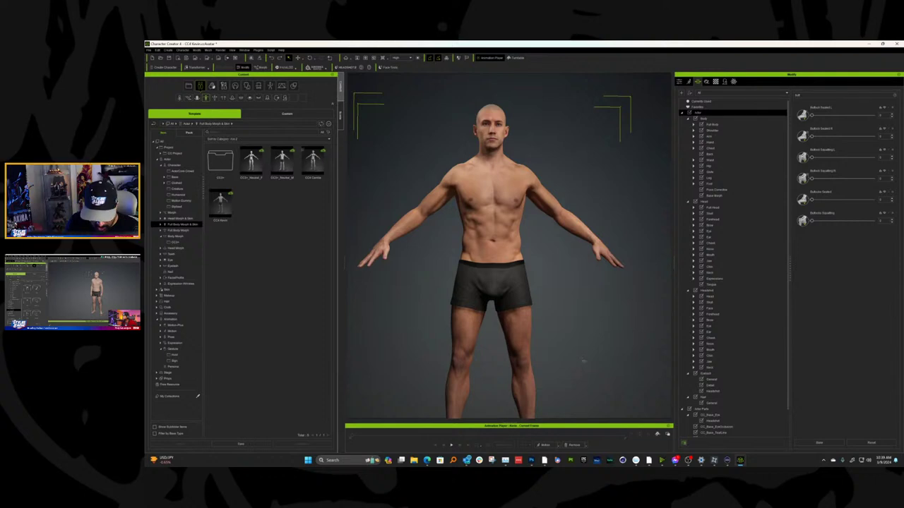
mouse_move(582, 365)
right_down()
mouse_move(302, 383)
mouse_move(571, 295)
right_up()
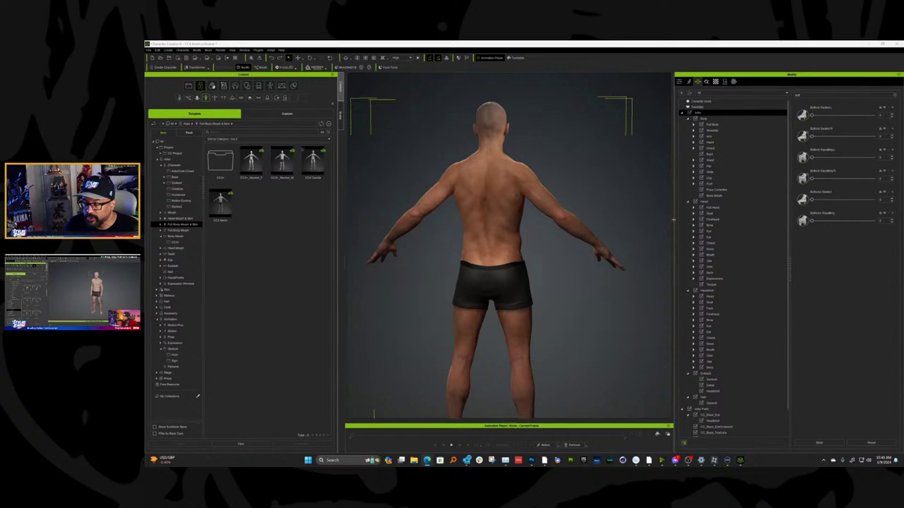
drag(673, 220, 702, 223)
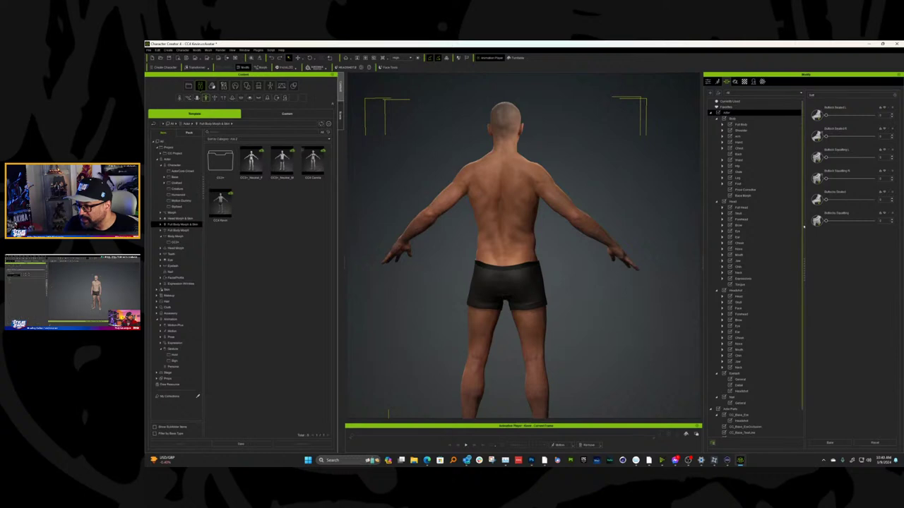
drag(804, 224, 773, 226)
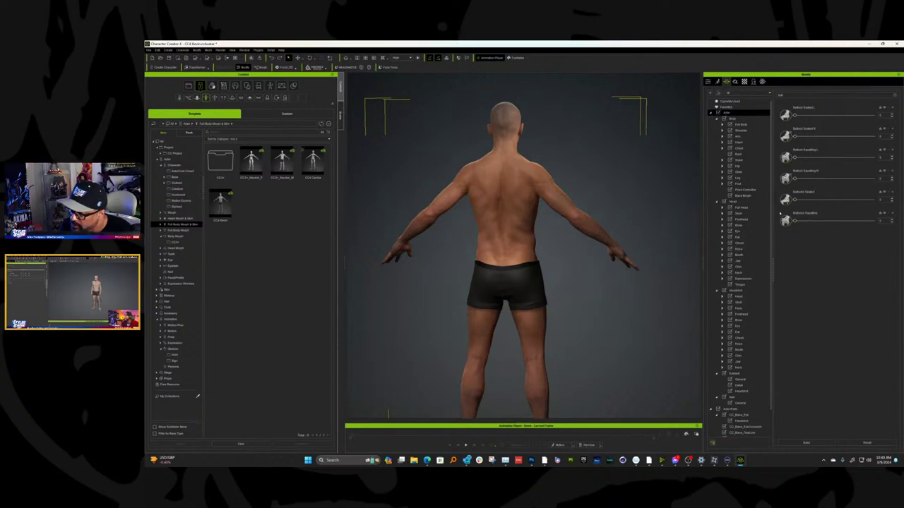
- Try the Buttocks Seated morph from behind and in side profile, leaving it at 1
drag(794, 201, 843, 200)
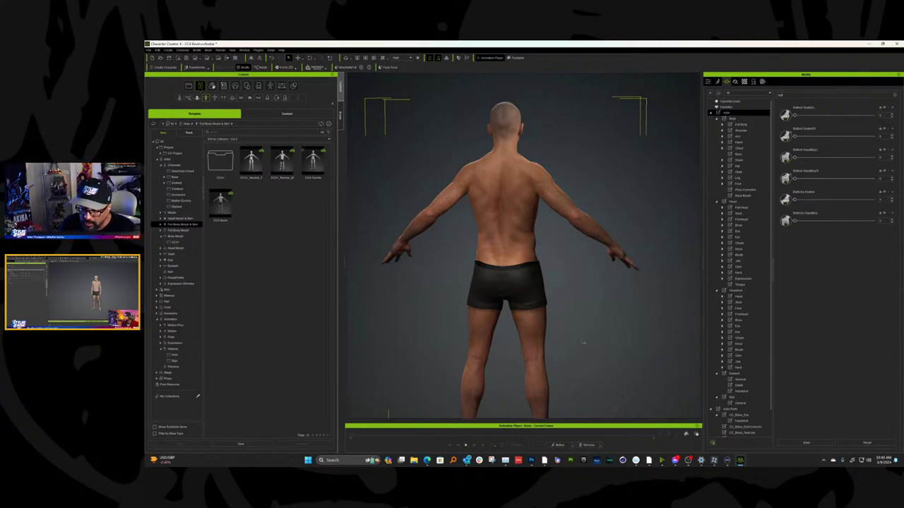
middle_drag(630, 352, 649, 353)
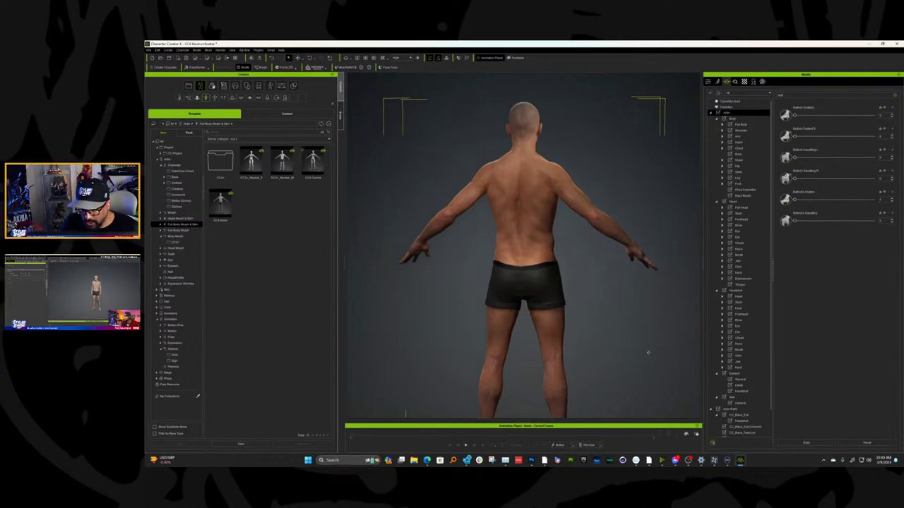
scroll(648, 352, up, 3)
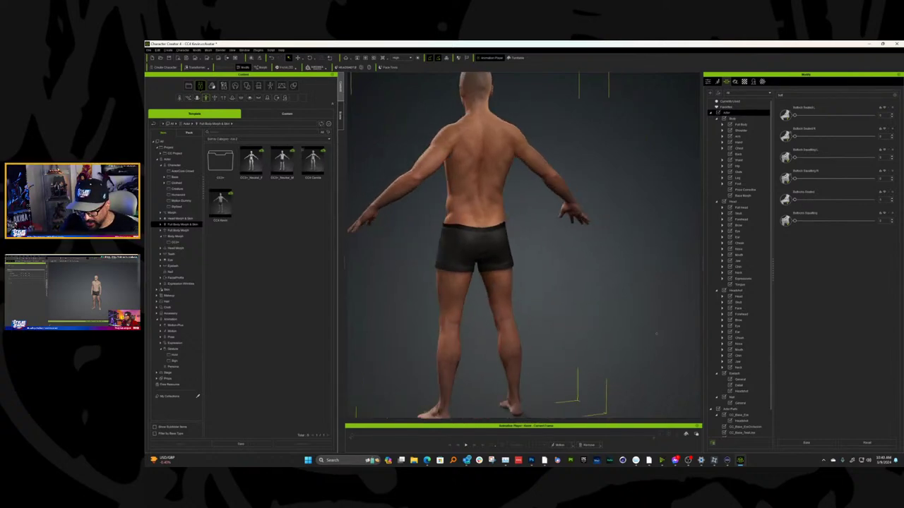
right_drag(656, 335, 691, 306)
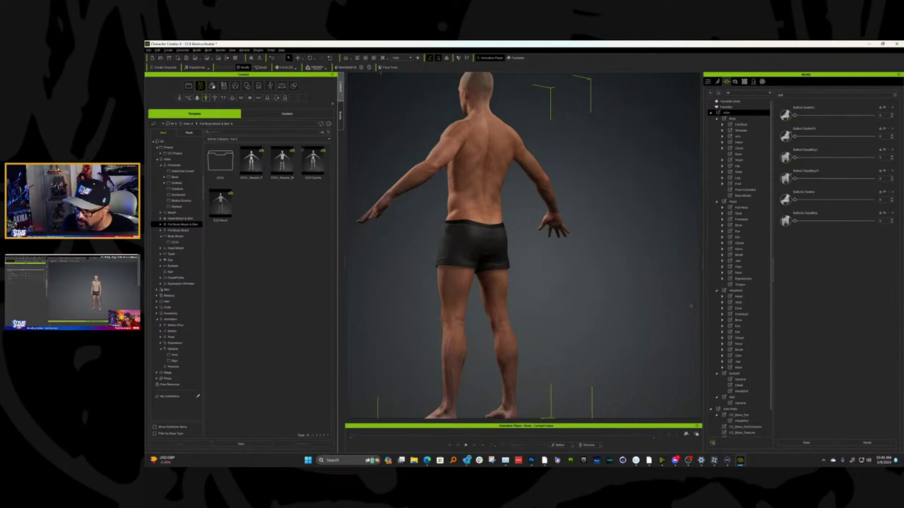
right_drag(690, 306, 720, 307)
drag(793, 200, 842, 200)
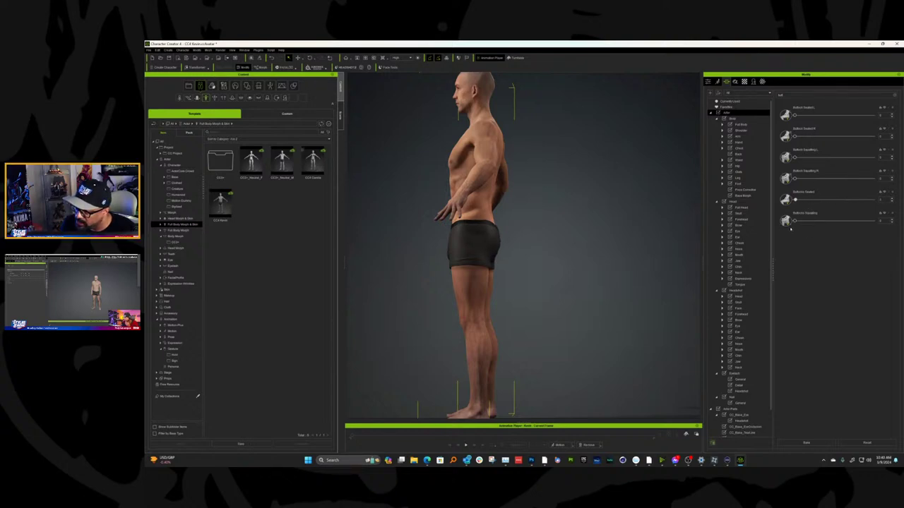
- Try the Buttocks Squatting morph at 100, check the body from behind, and return the morph to 0
drag(796, 221, 873, 221)
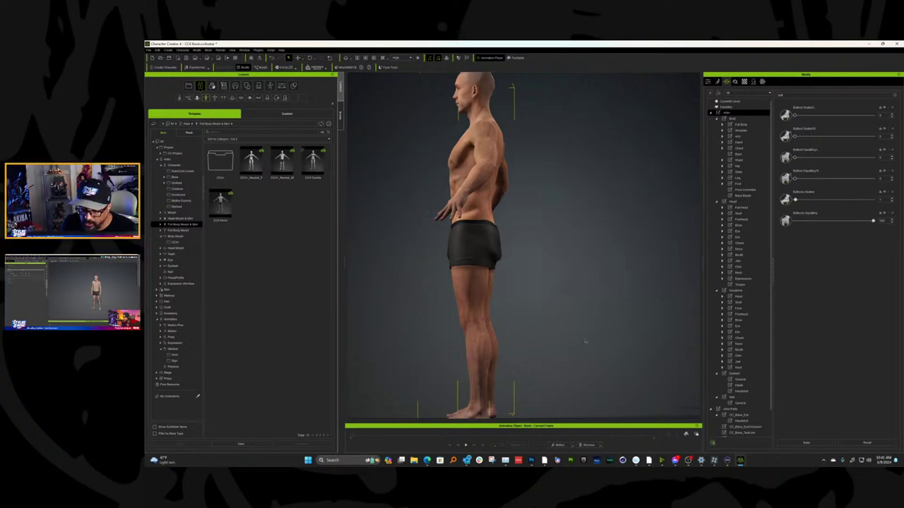
right_drag(582, 346, 442, 361)
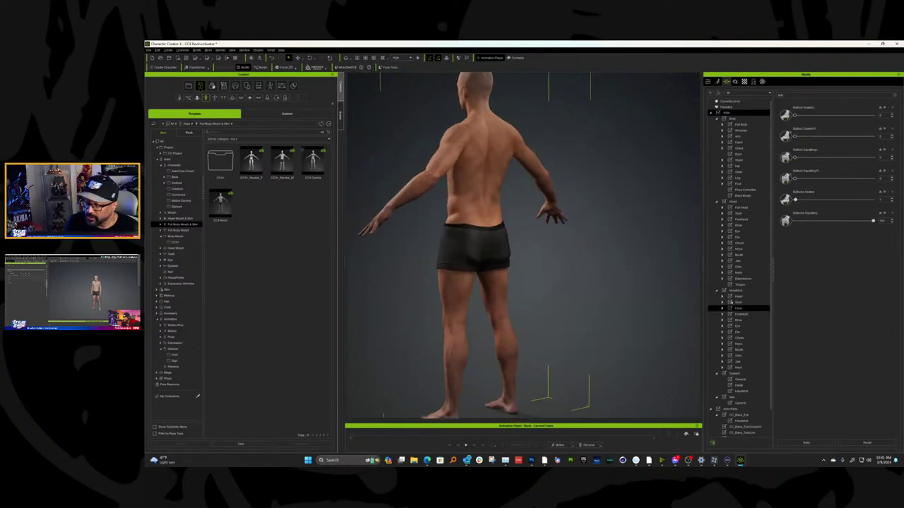
drag(873, 221, 795, 221)
right_drag(566, 312, 615, 303)
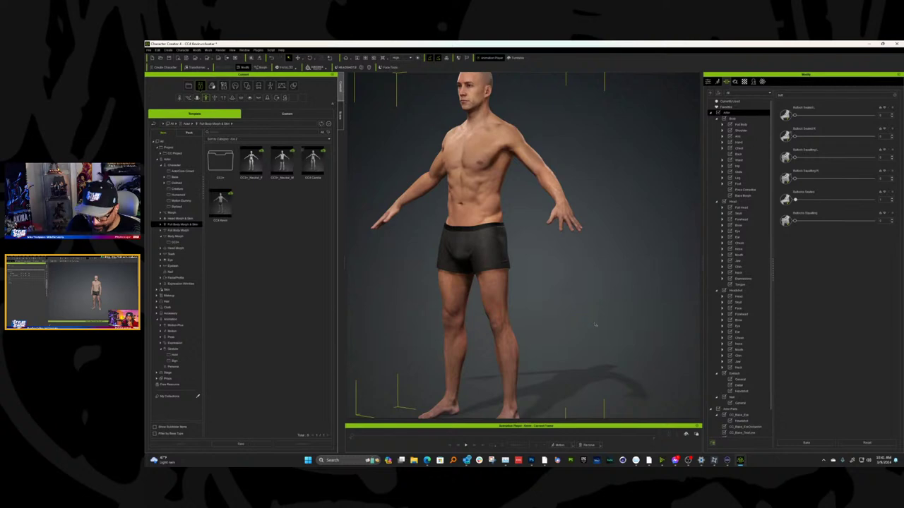
right_drag(581, 338, 523, 231)
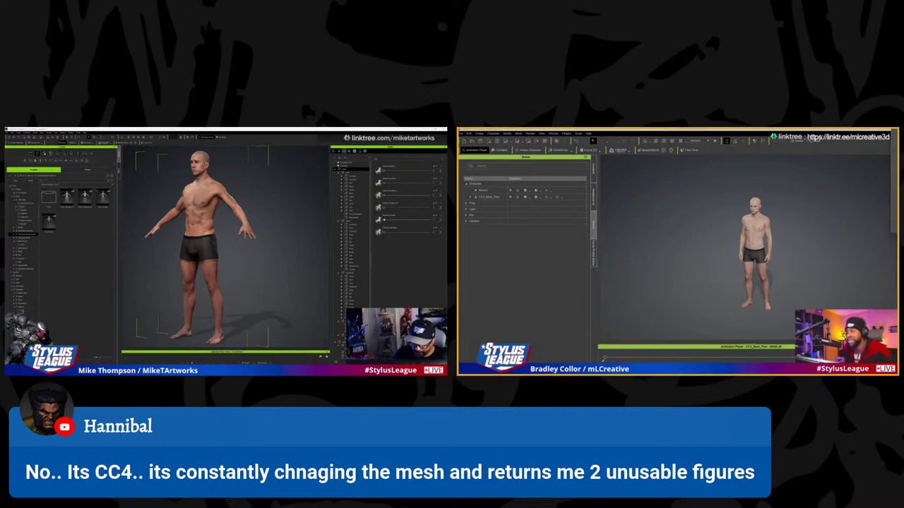
- Switch to ZBrush, rotate both unmasked hands downward at the wrists with the Gizmo, and clear the mask
key(alt+Tab)
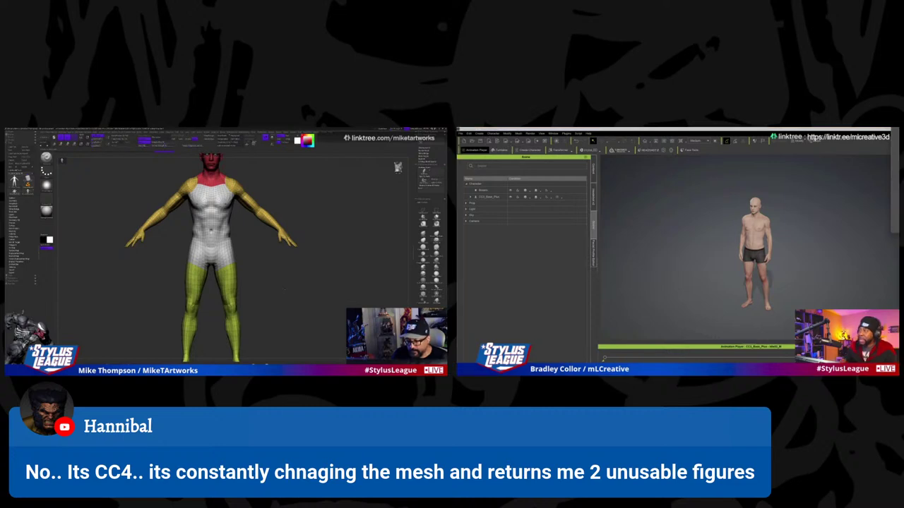
key(super)
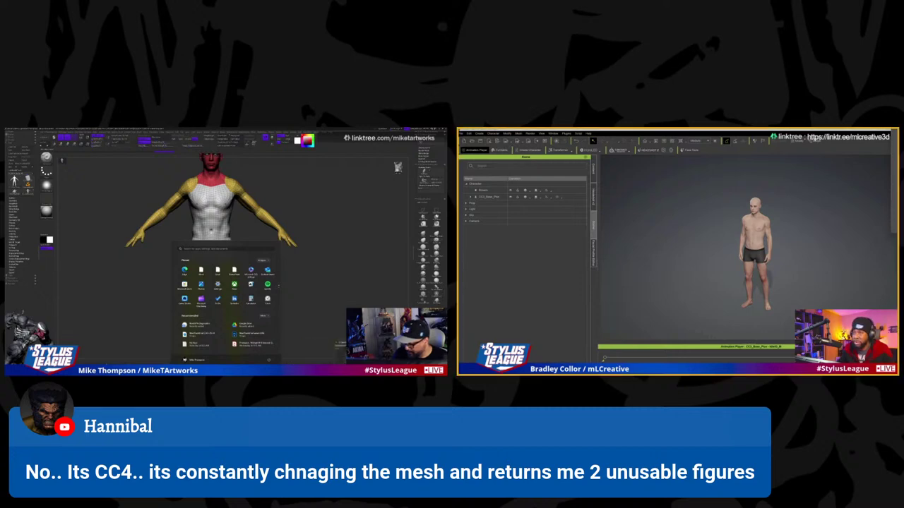
click(305, 353)
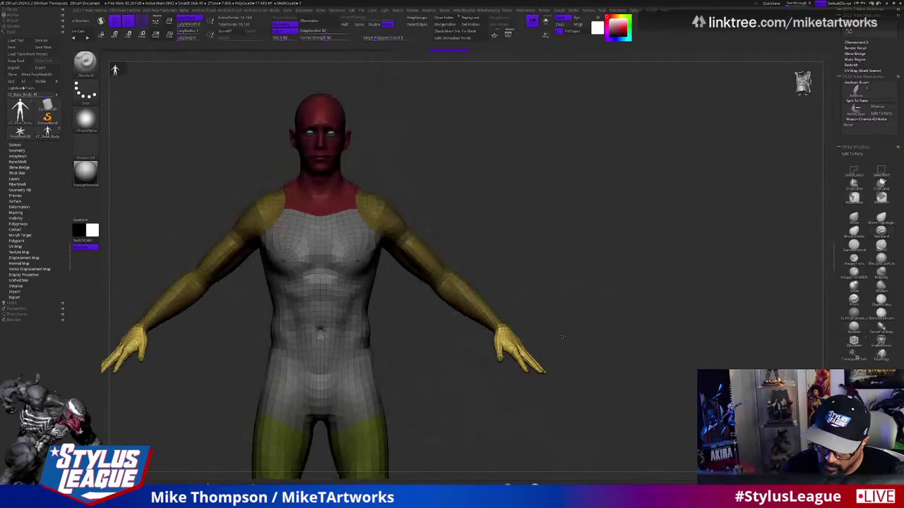
key(w)
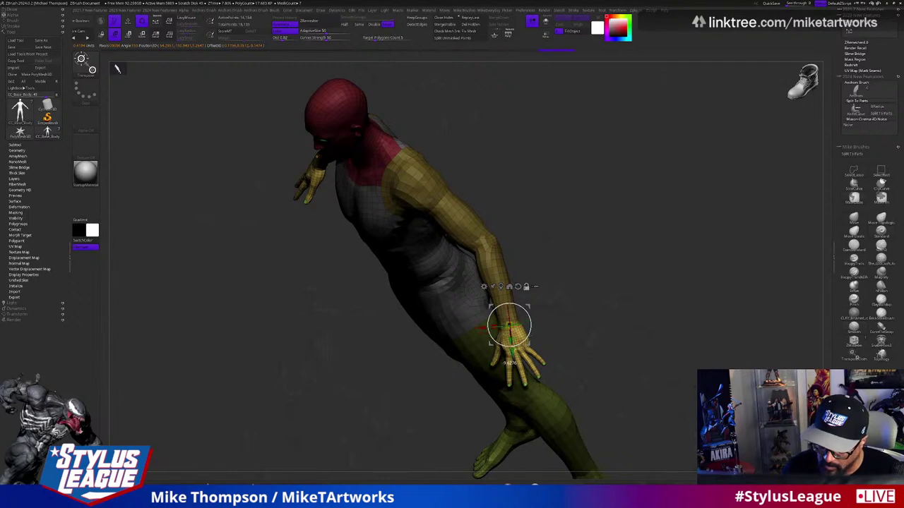
key(shift)
drag(529, 321, 515, 340)
mouse_move(627, 380)
alt+mouse_down()
mouse_move(659, 349)
mouse_move(614, 349)
mouse_move(656, 349)
mouse_move(614, 348)
mouse_move(666, 335)
alt+mouse_up()
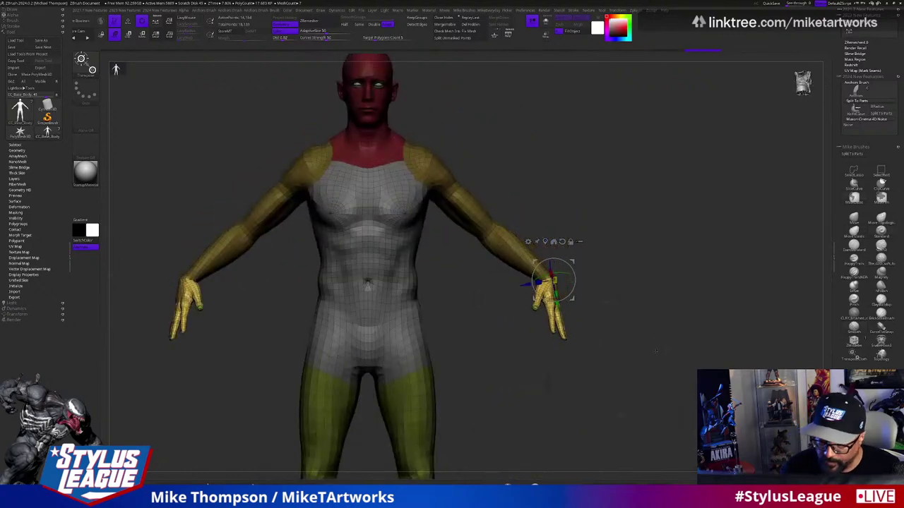
key(q)
ctrl+click(634, 415)
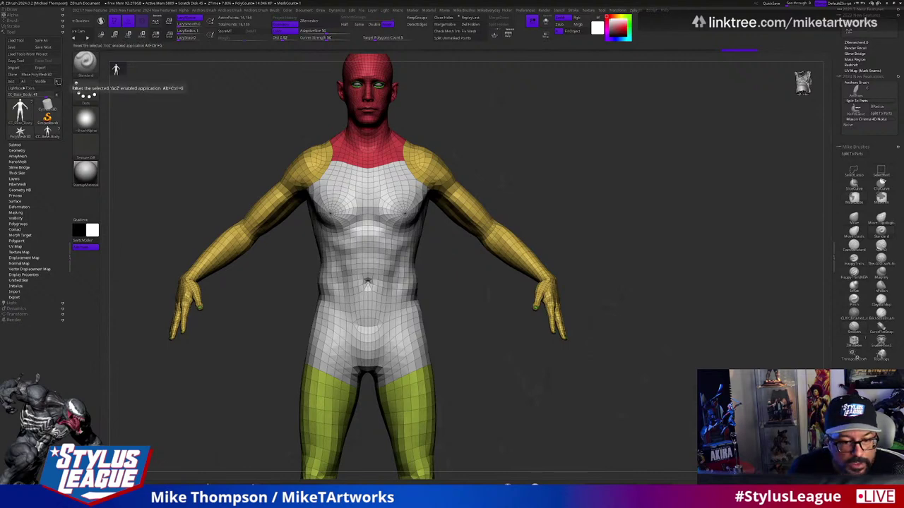
- Check the GoZ target application, send the body subtool to Character Creator, and try to update its mesh in Current Pose
click(57, 82)
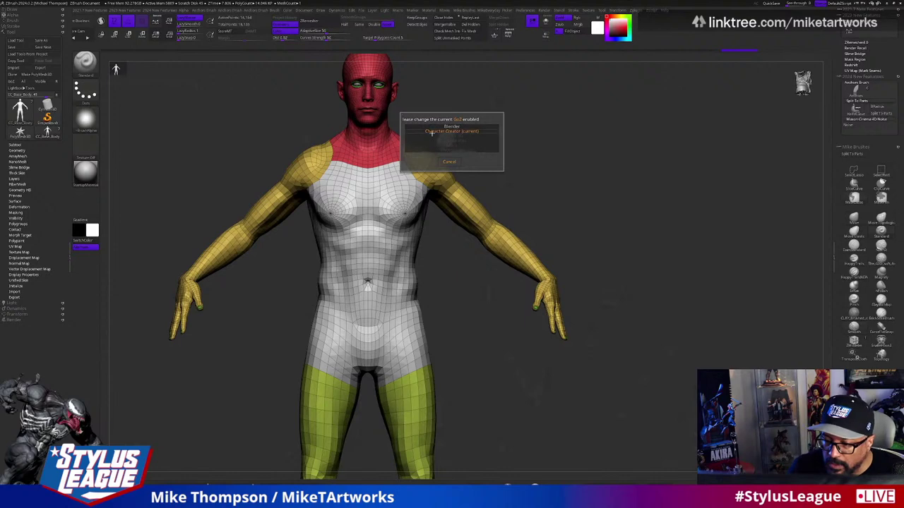
click(445, 161)
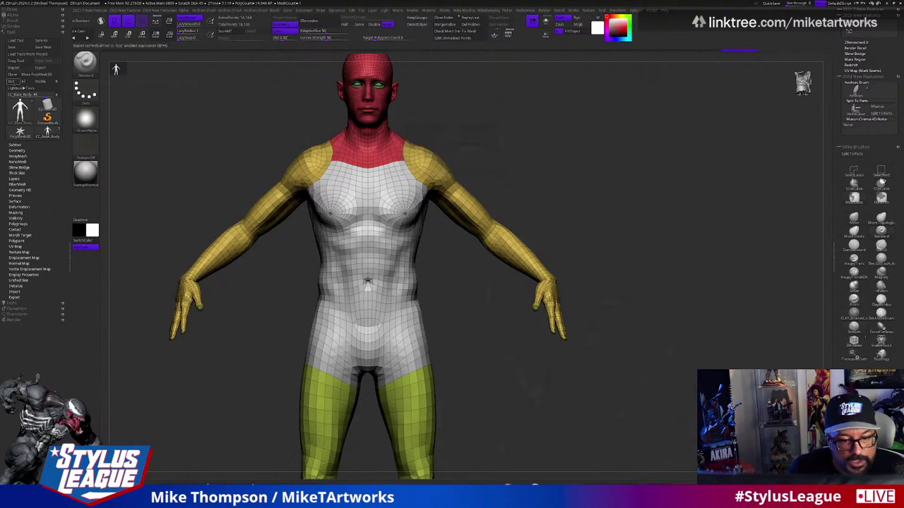
click(10, 81)
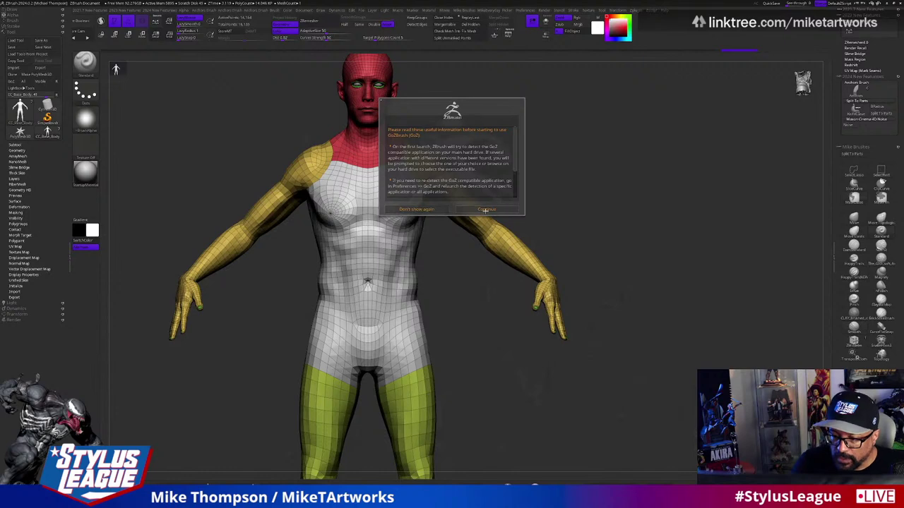
click(486, 209)
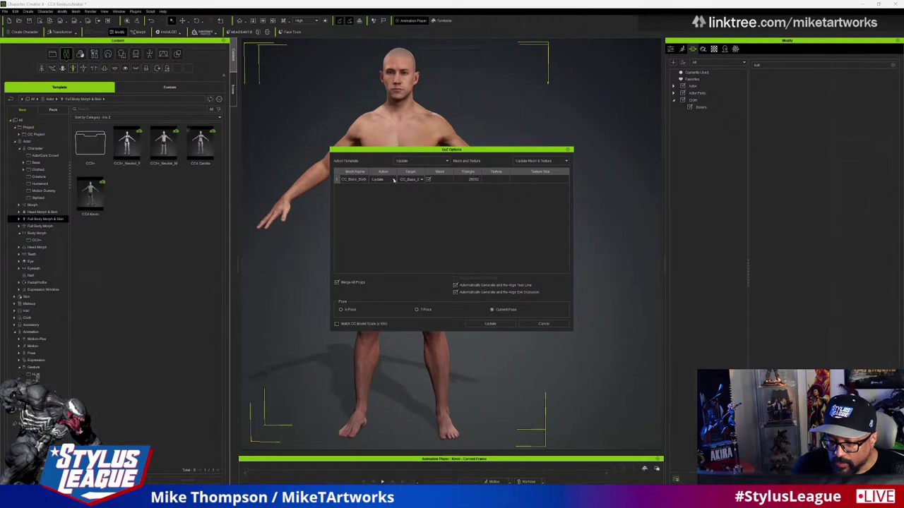
click(490, 324)
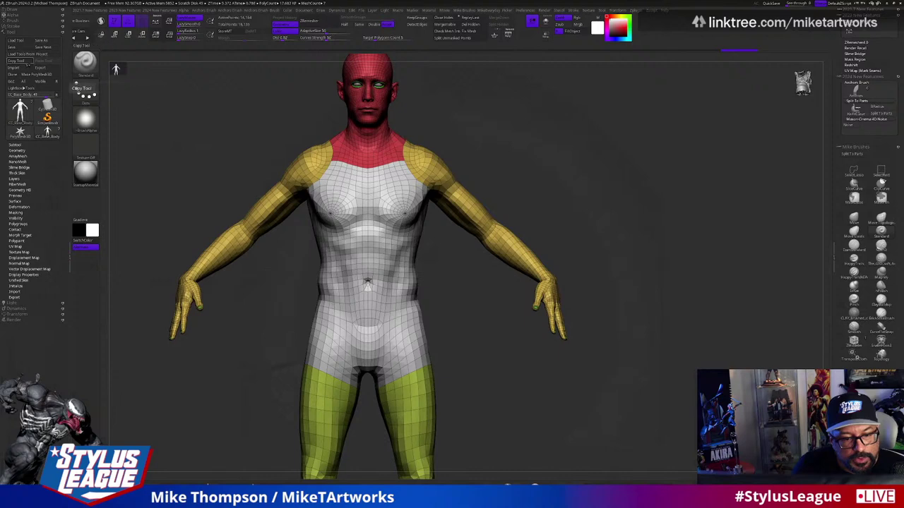
- Send all visible subtools from ZBrush through GoZ, suppress the information notice, and update the meshes in Character Creator in Current Pose
click(40, 81)
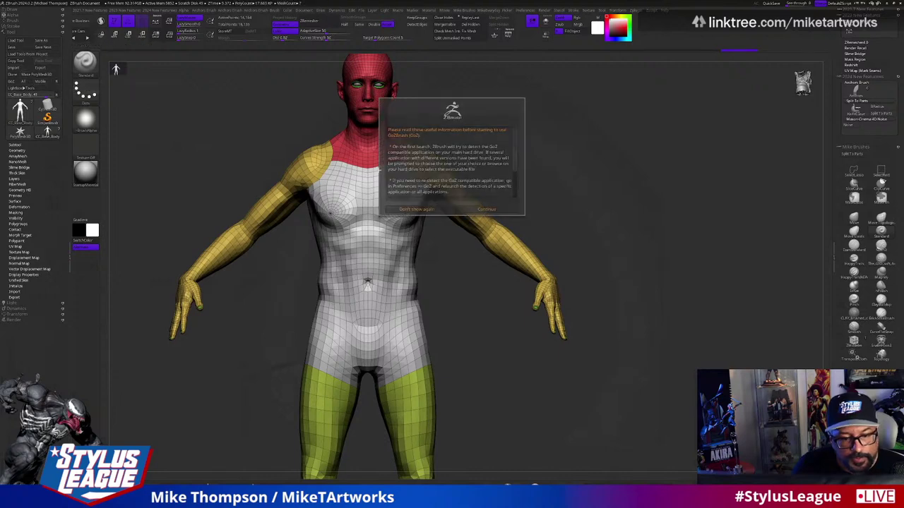
click(415, 209)
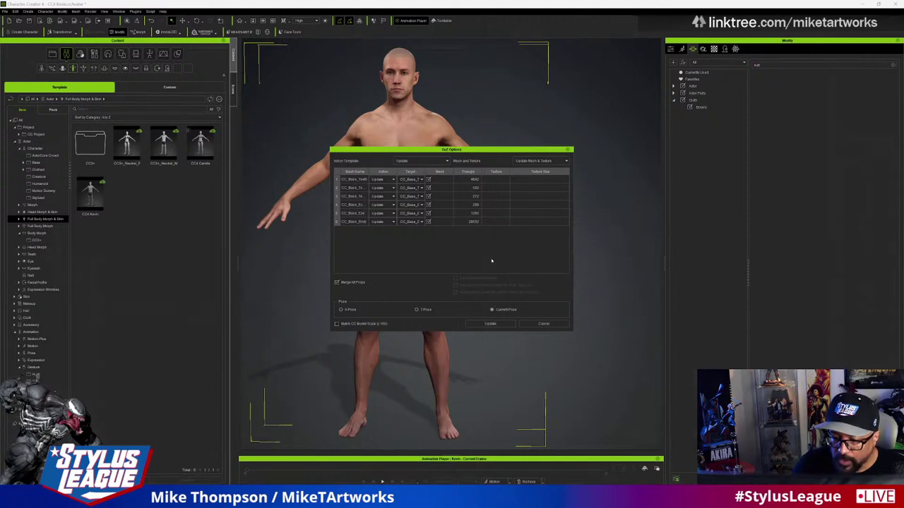
click(494, 323)
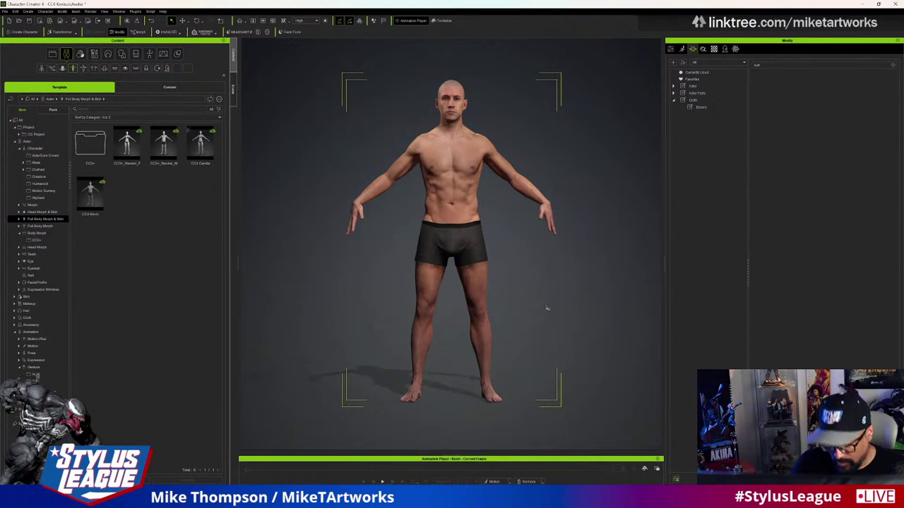
scroll(565, 282, up, 1)
scroll(569, 278, up, 1)
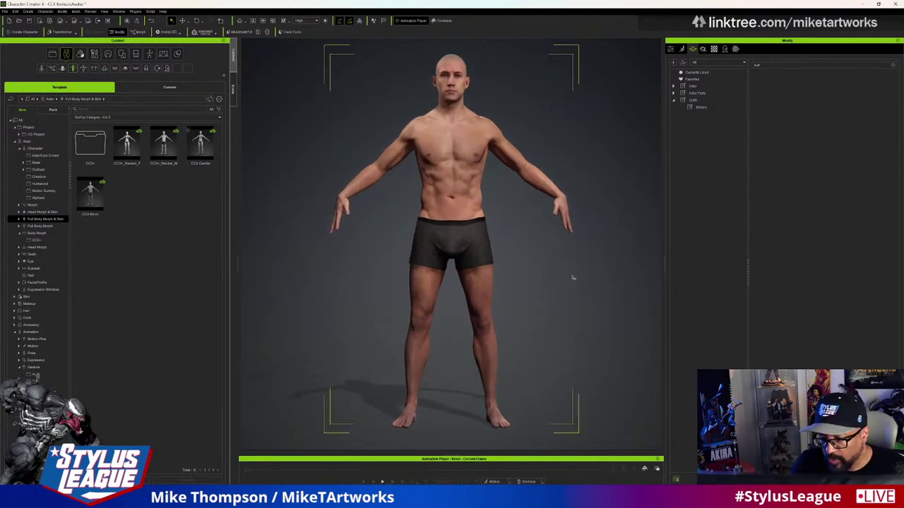
scroll(617, 274, up, 1)
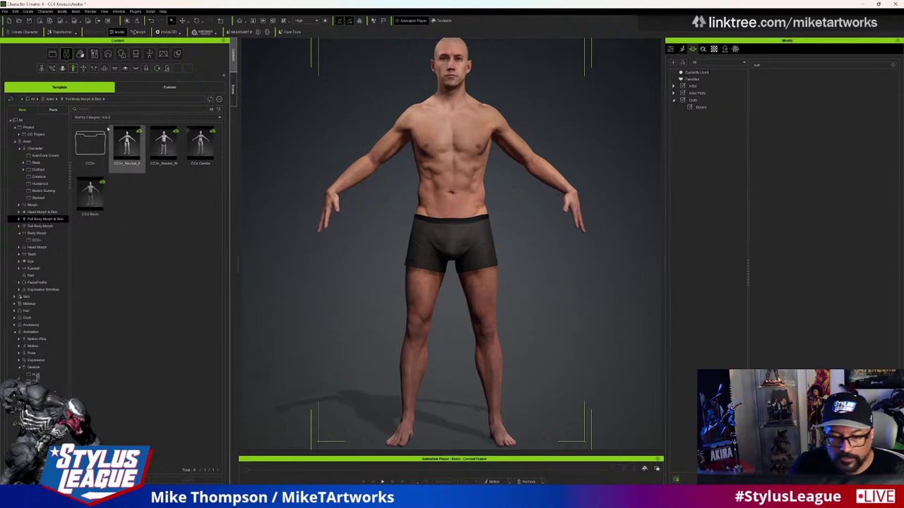
- Expand the character in the scene list, widen the name column, and select CC_Base_Body to show its modify options
click(232, 90)
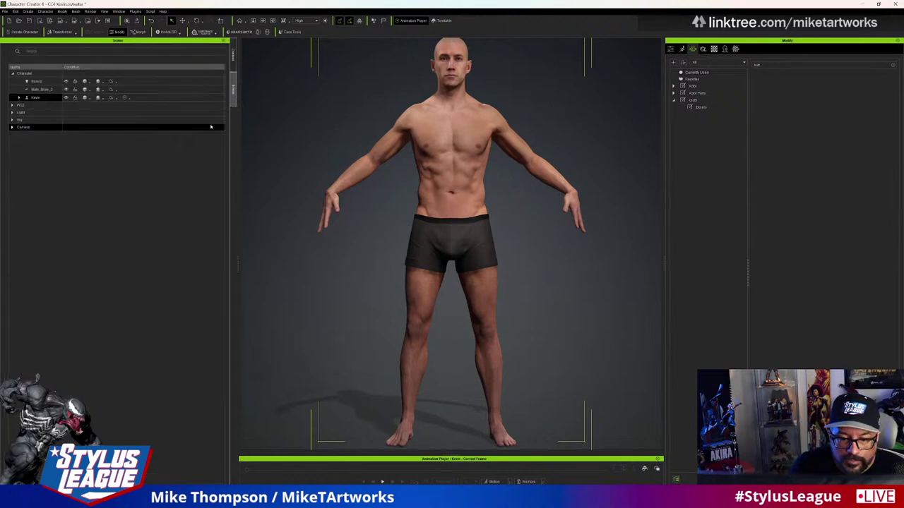
click(20, 97)
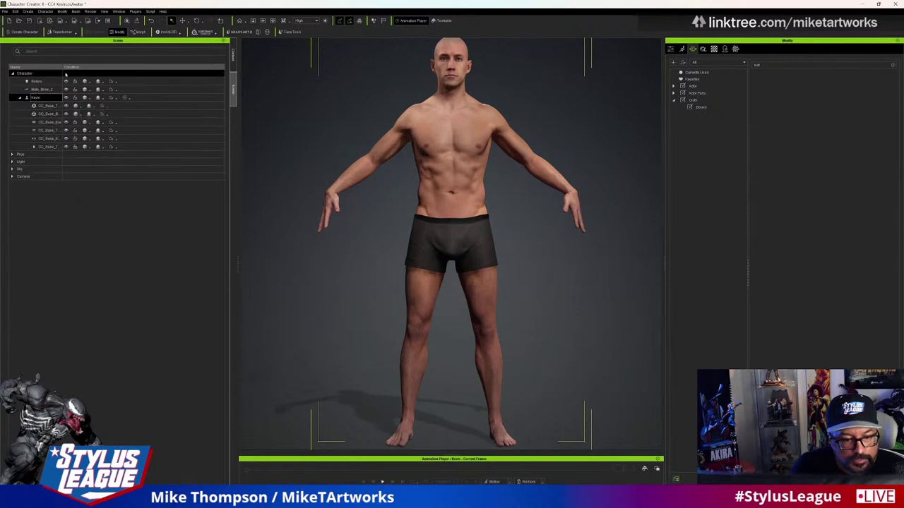
drag(65, 66, 123, 67)
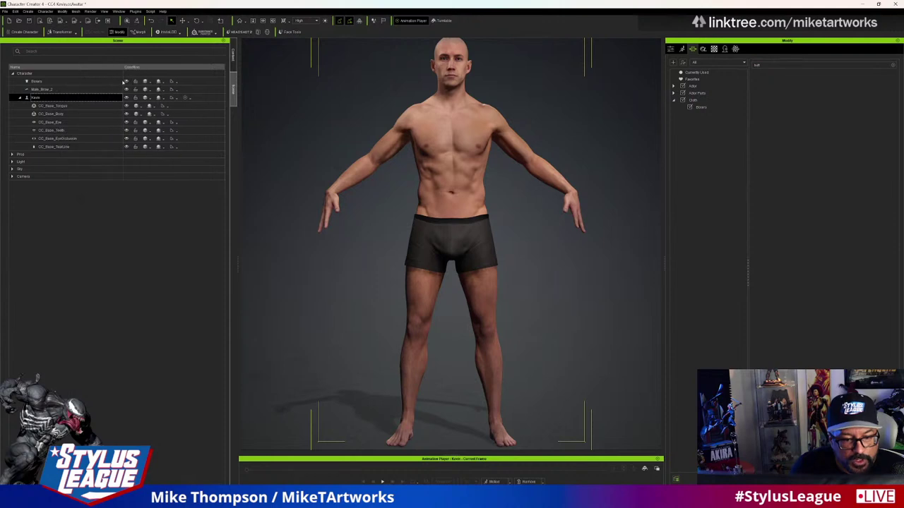
click(75, 114)
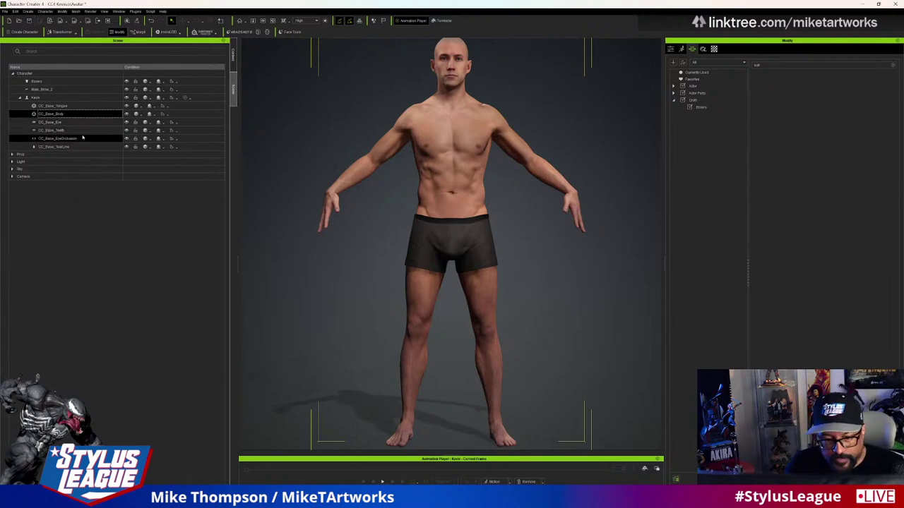
click(672, 49)
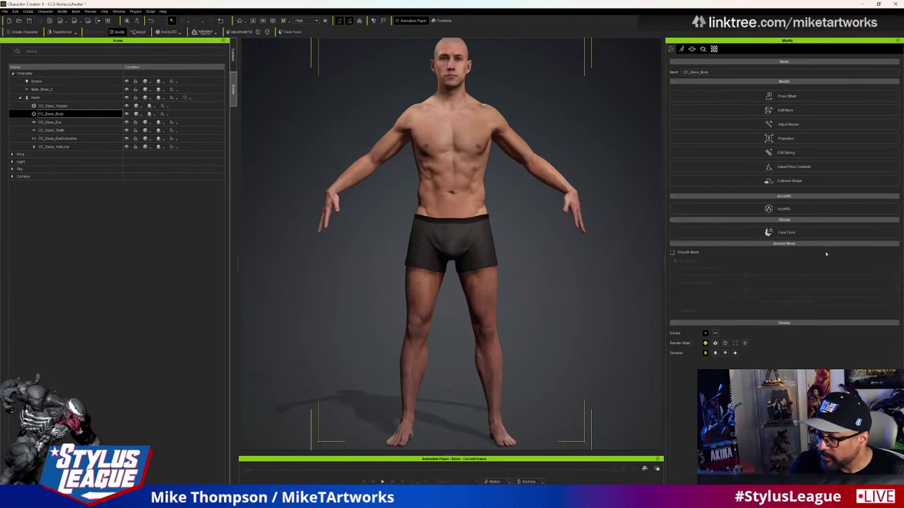
- Open Adjust Bones for the character, enable Symmetry Selection, and auto-position the body bones to the edited mesh
click(804, 128)
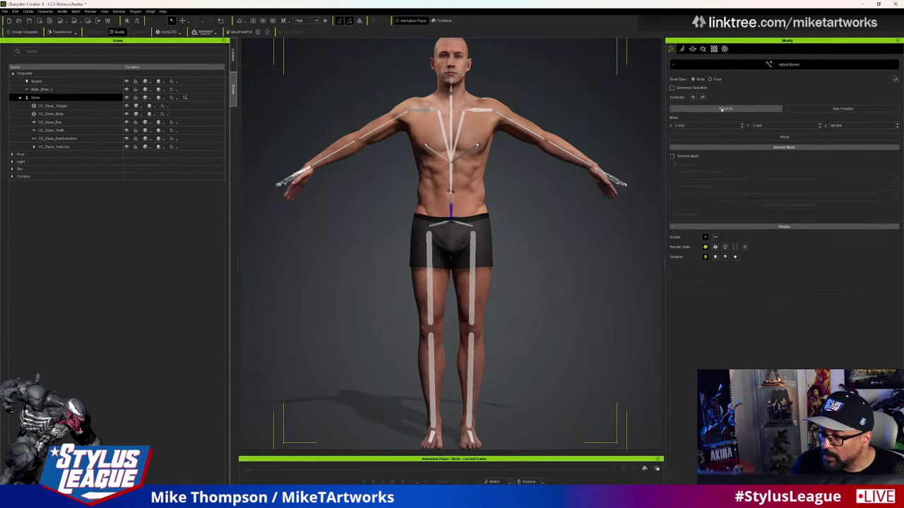
click(672, 87)
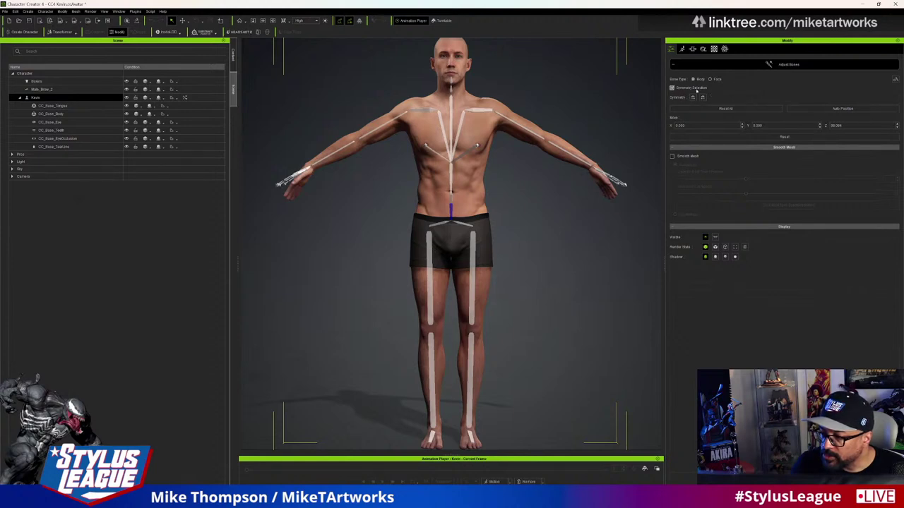
click(839, 109)
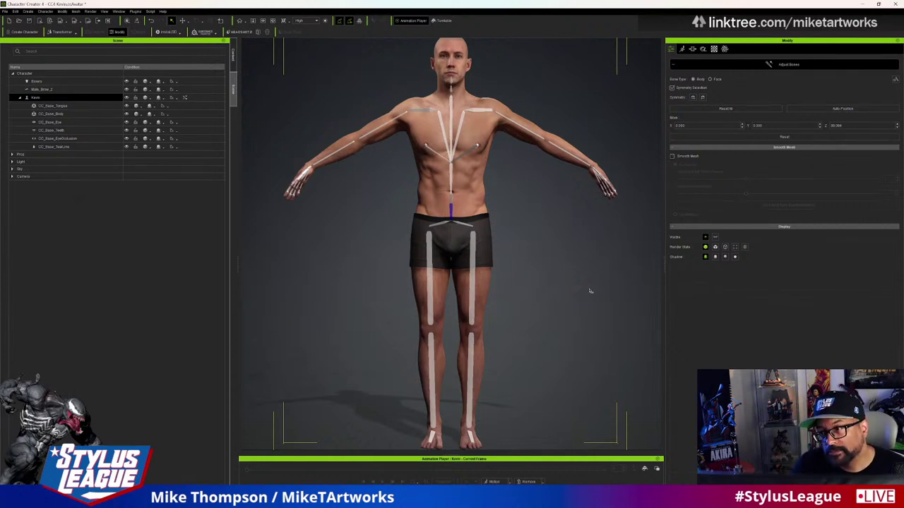
right_drag(565, 313, 576, 342)
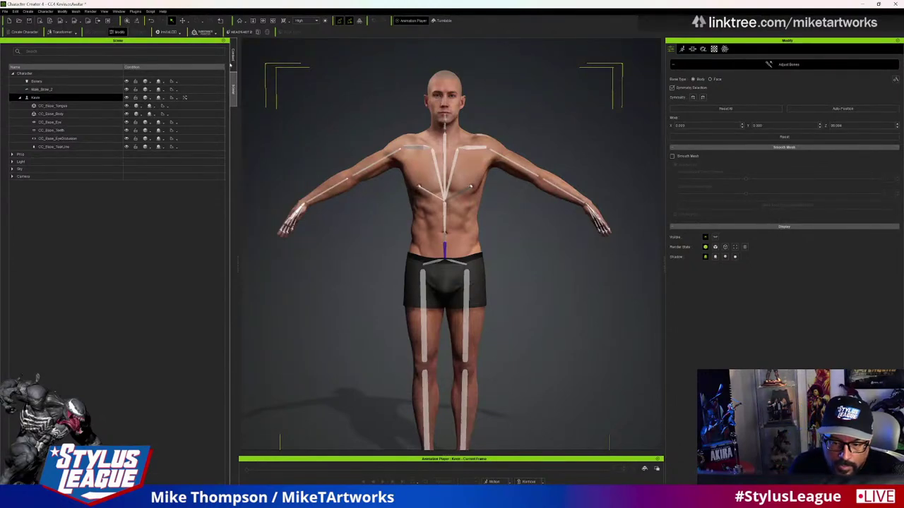
- Browse the Gesture animations and try the Caress_A gesture on both of the character's hands
click(233, 55)
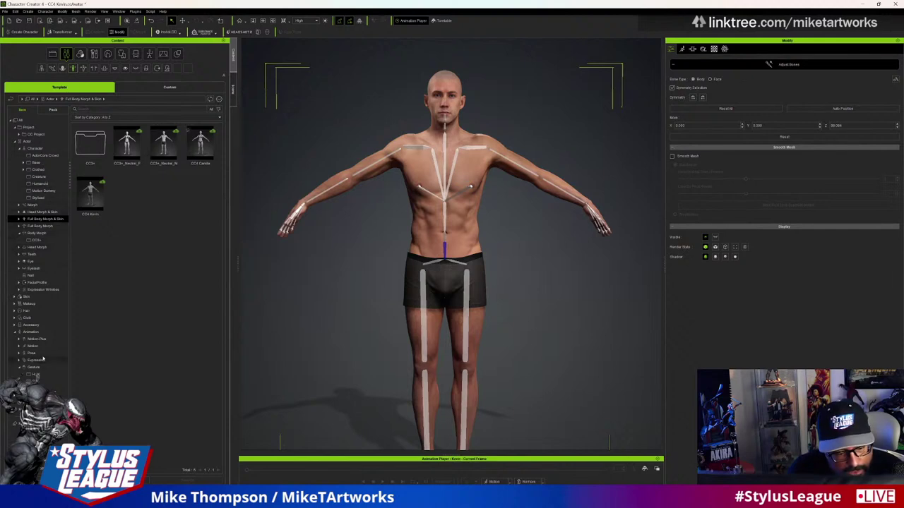
click(33, 332)
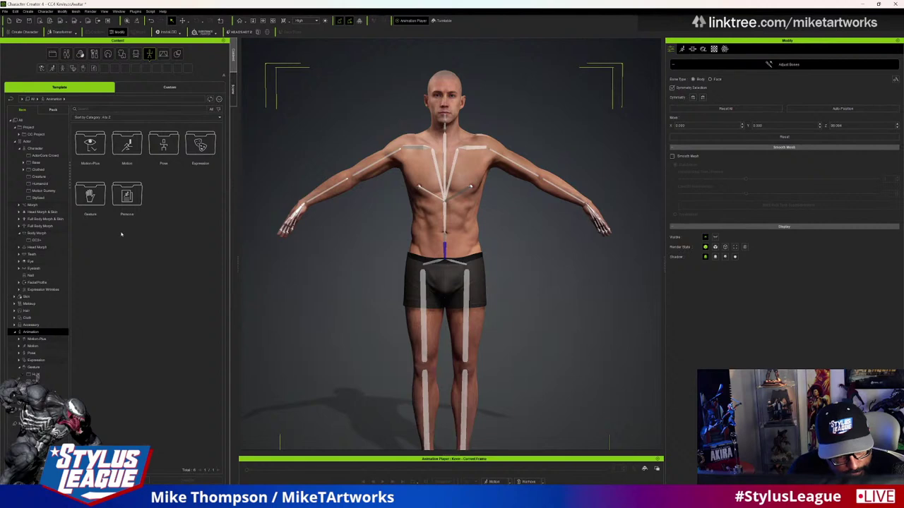
double_click(91, 199)
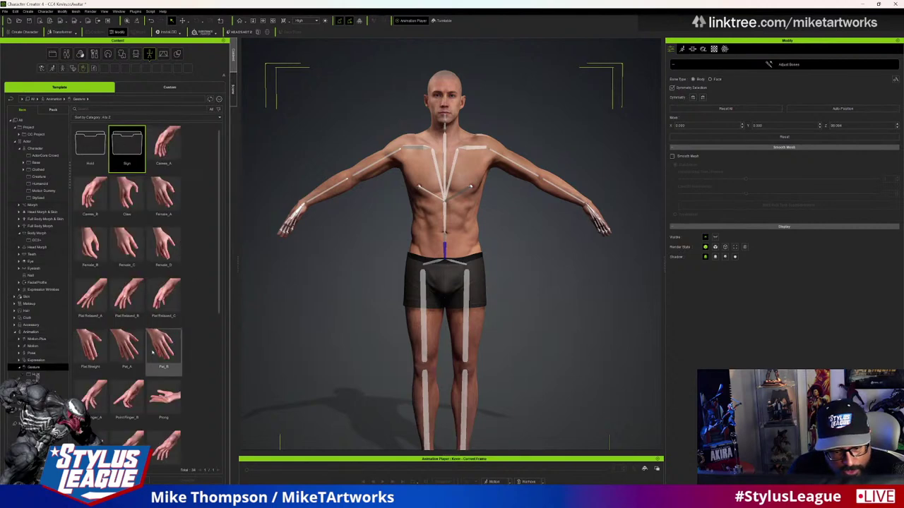
click(92, 204)
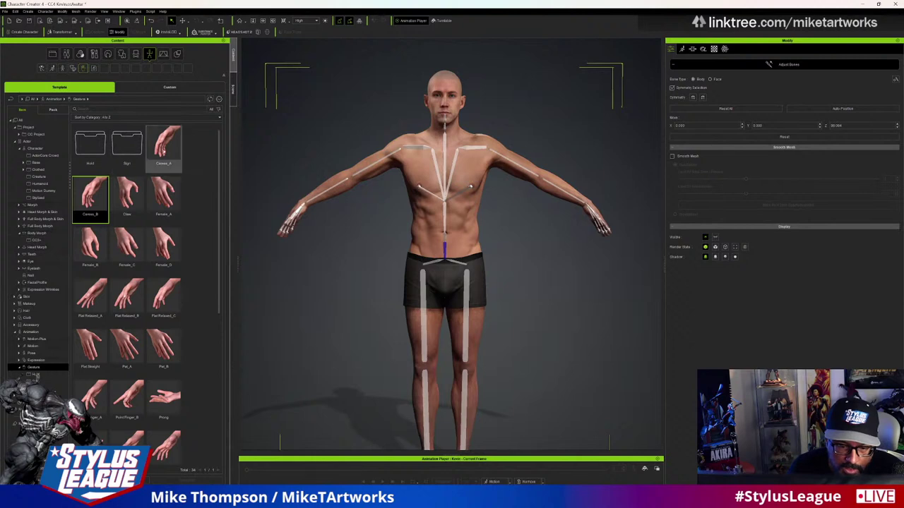
click(163, 145)
drag(276, 187, 424, 233)
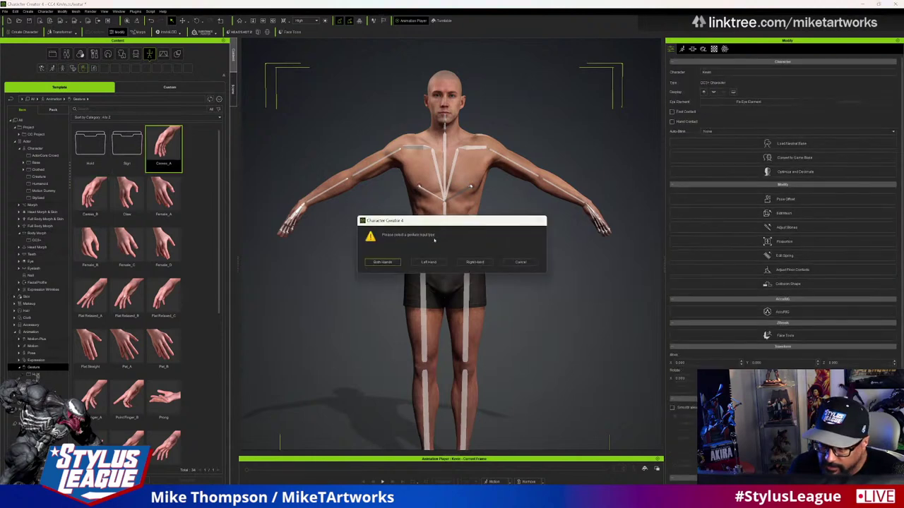
click(382, 262)
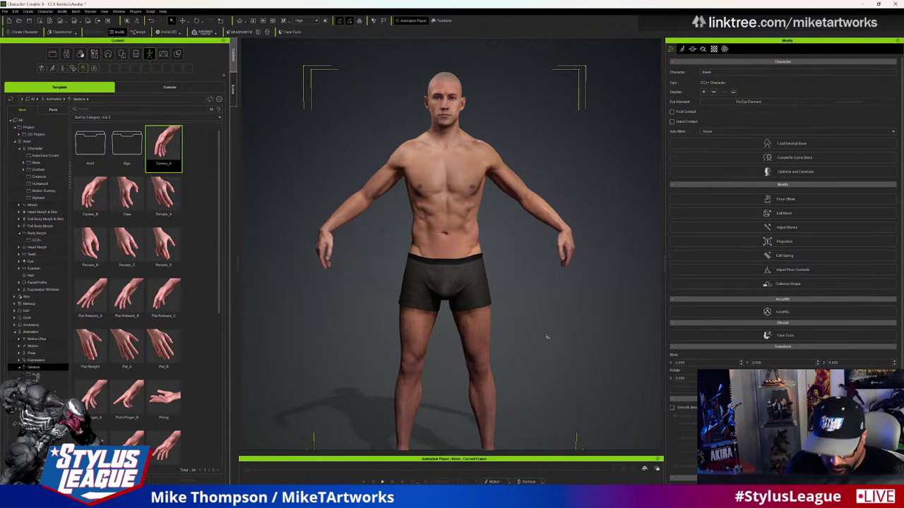
mouse_move(568, 343)
mouse_down()
mouse_move(145, 341)
mouse_move(106, 355)
mouse_move(243, 306)
mouse_move(565, 336)
mouse_up()
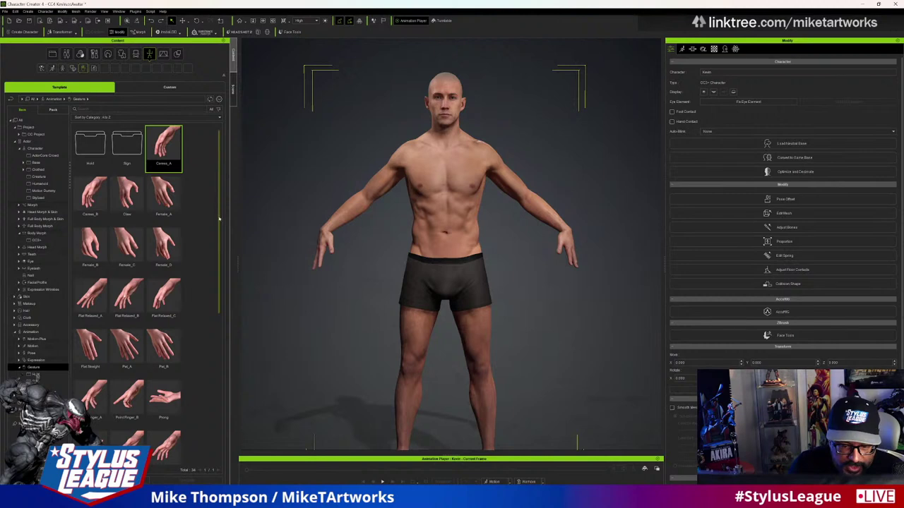
- Try the Fist_Clenched gesture from the Hold folder on both hands, and undo it
scroll(218, 219, down, 3)
scroll(216, 205, up, 3)
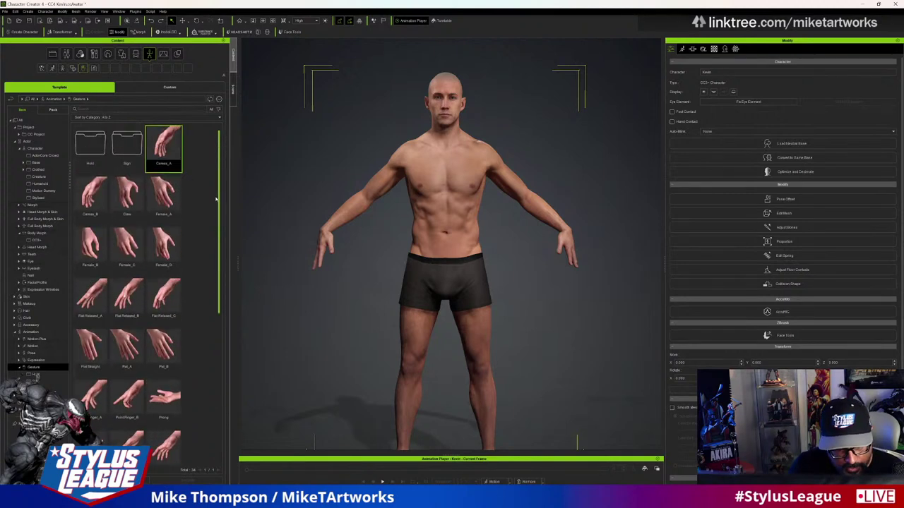
double_click(85, 151)
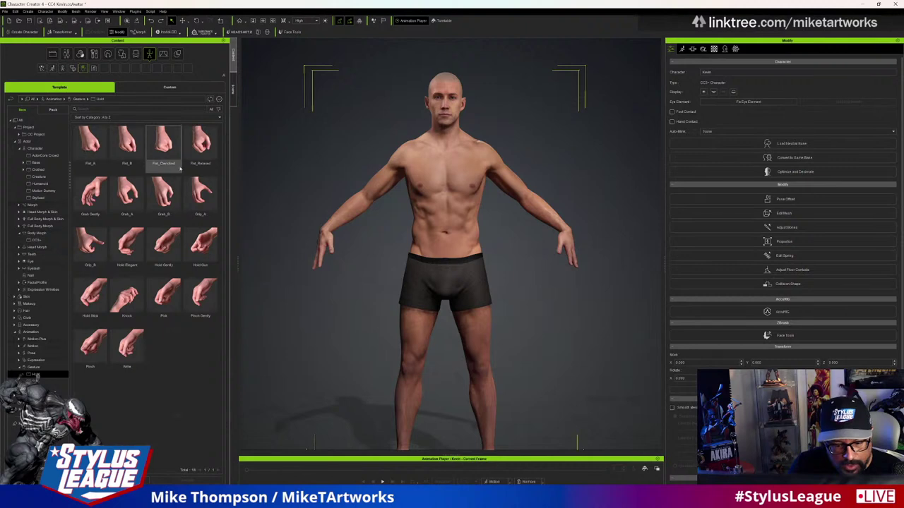
double_click(162, 141)
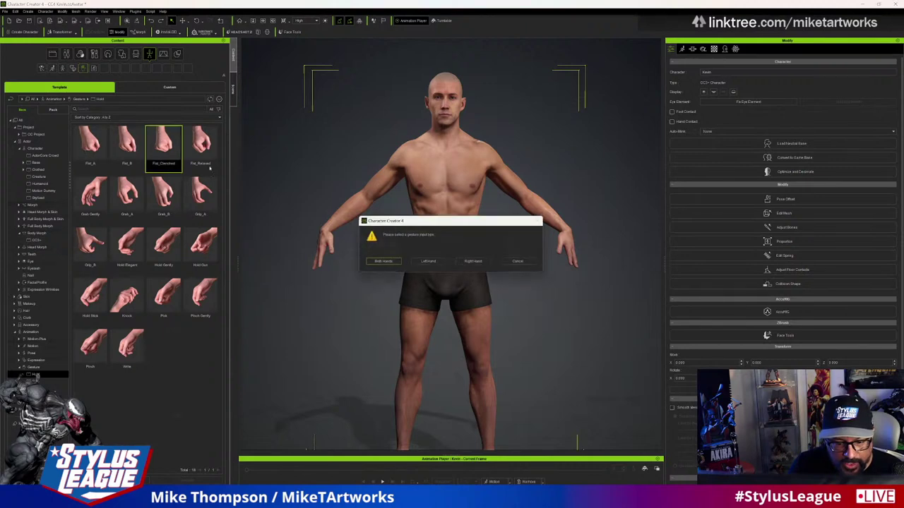
key(Return)
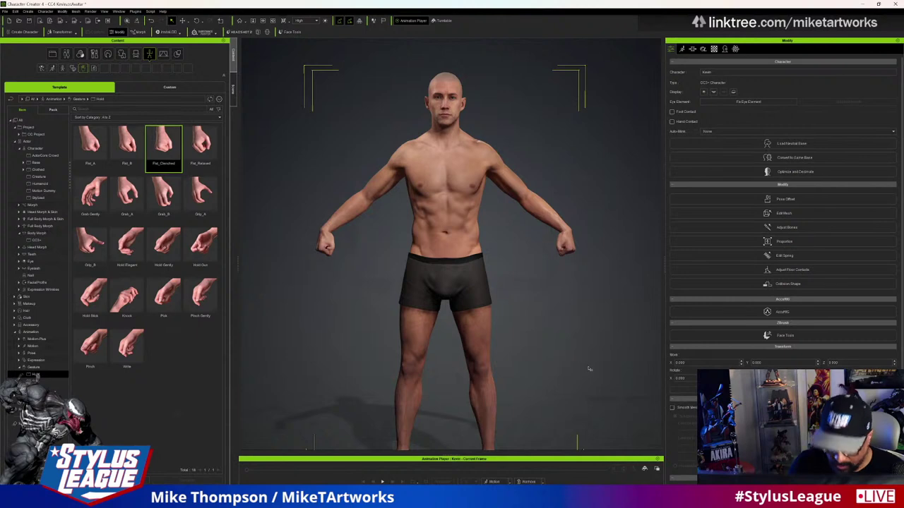
mouse_move(596, 363)
right_down()
mouse_move(294, 353)
mouse_move(621, 366)
mouse_move(565, 374)
mouse_move(601, 375)
right_up()
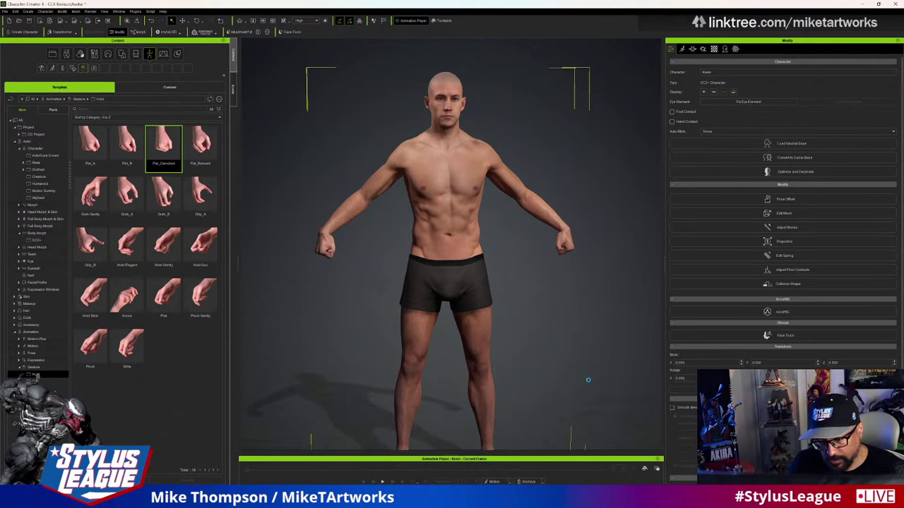
key(ctrl+z)
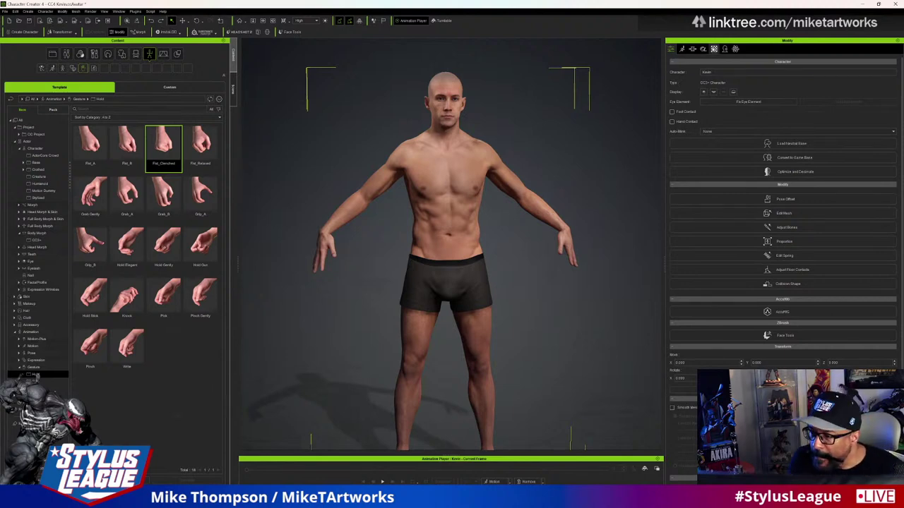
- Apply the T-pose from the calibration poses to the character
mouse_move(457, 500)
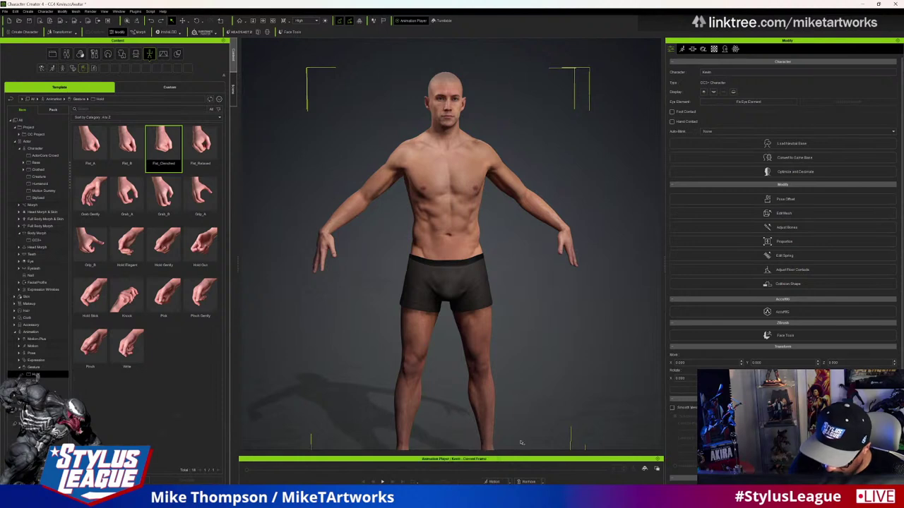
click(512, 483)
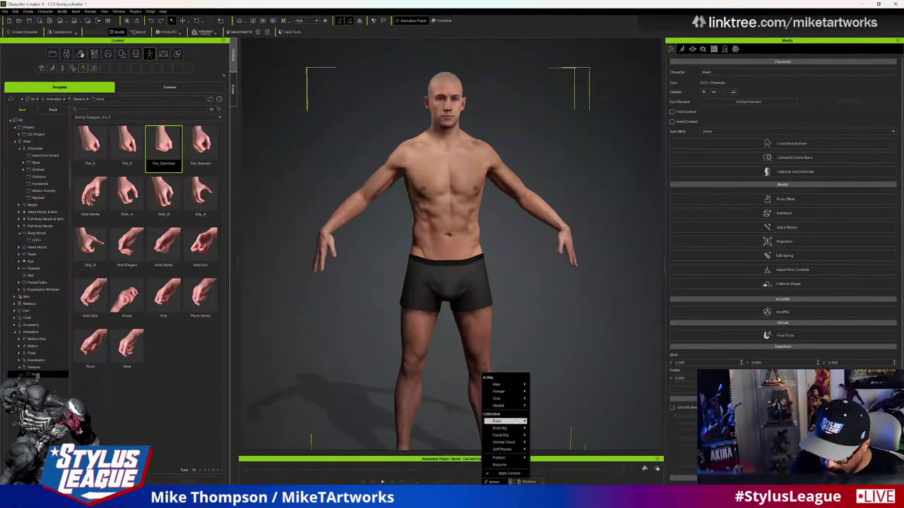
mouse_move(511, 422)
click(547, 424)
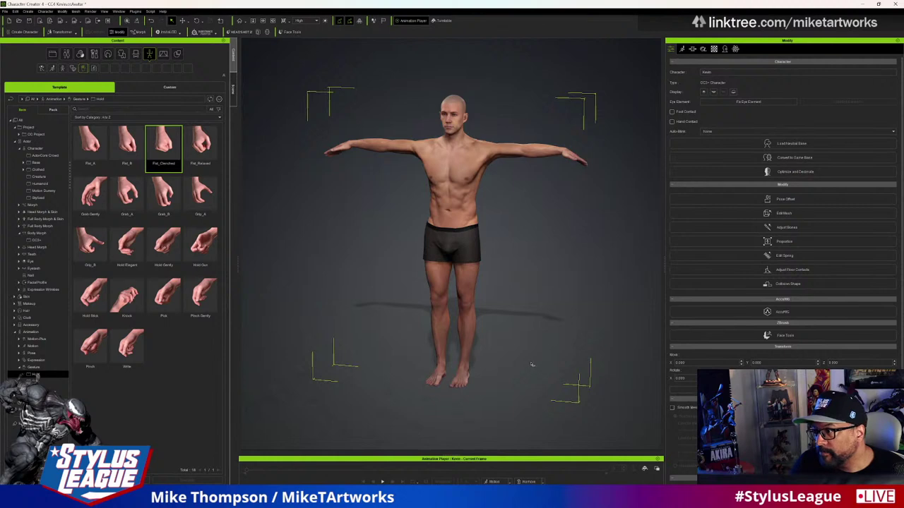
- Apply the A-Pose from the calibration poses to the character
click(494, 481)
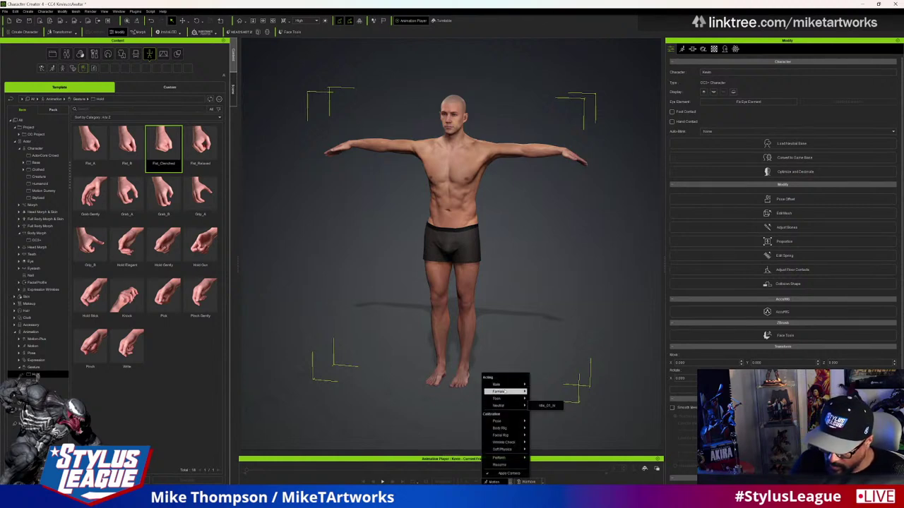
mouse_move(507, 421)
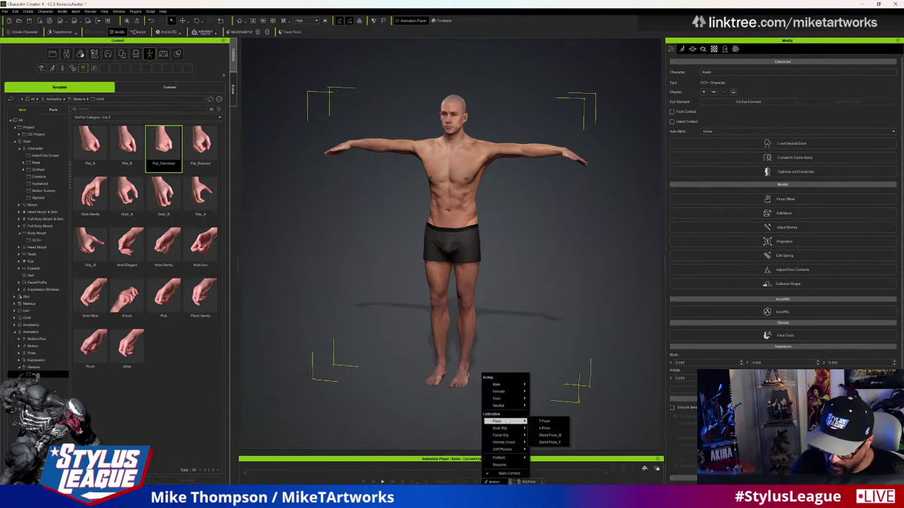
click(545, 428)
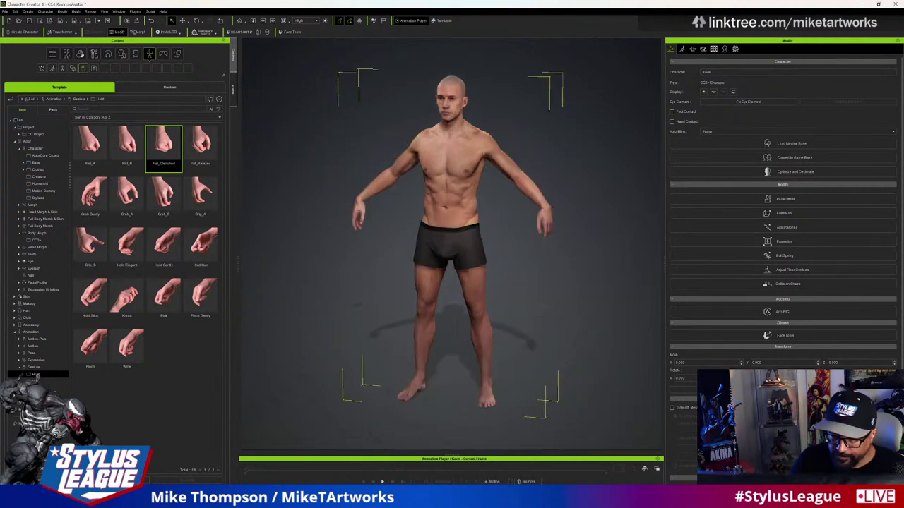
- Switch to ZBrush, restore the version of the body with raised, spread hands, and clear the mask from the mesh
mouse_move(471, 501)
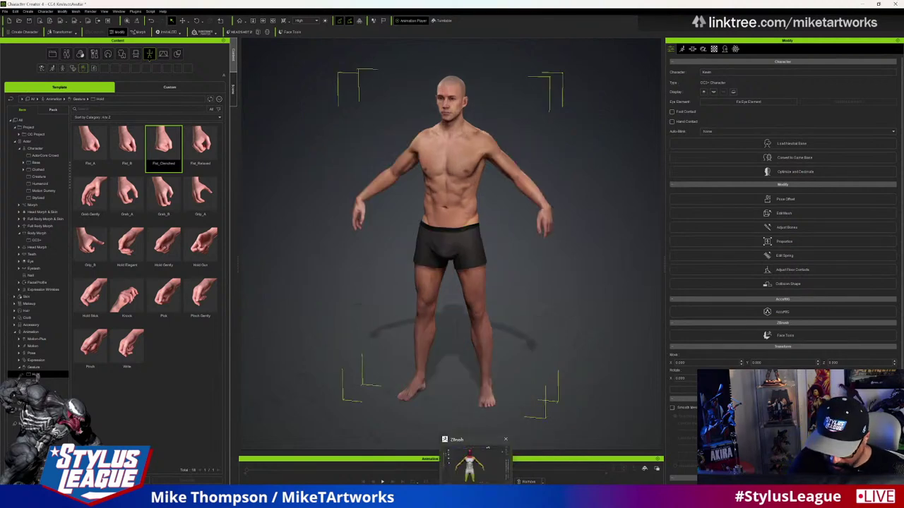
click(470, 462)
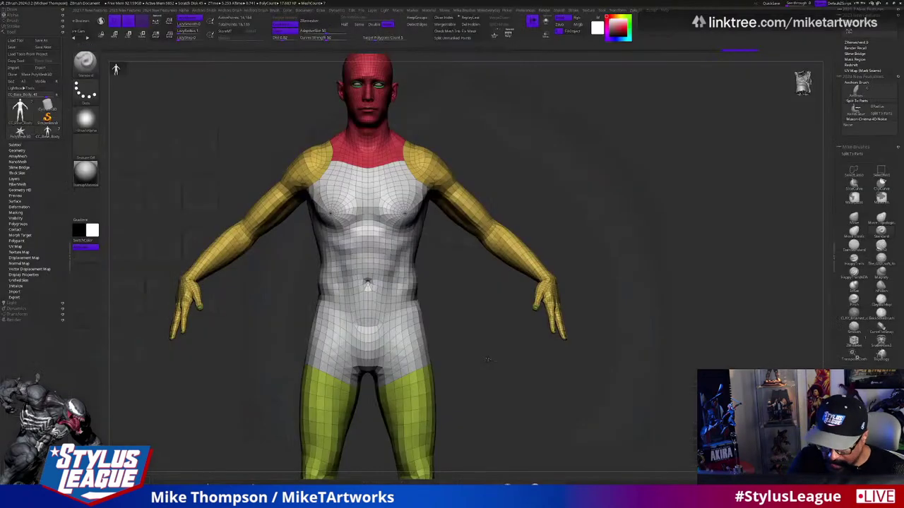
ctrl+click(569, 384)
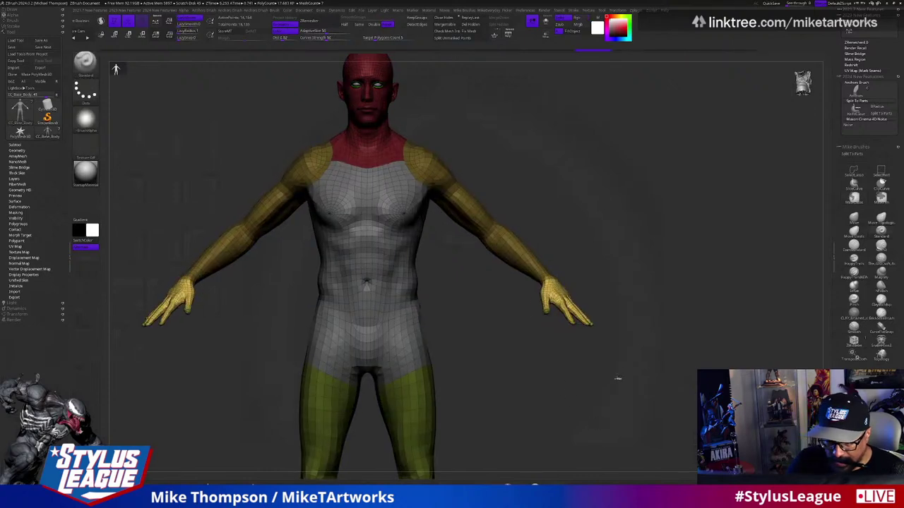
ctrl+drag(618, 379, 625, 424)
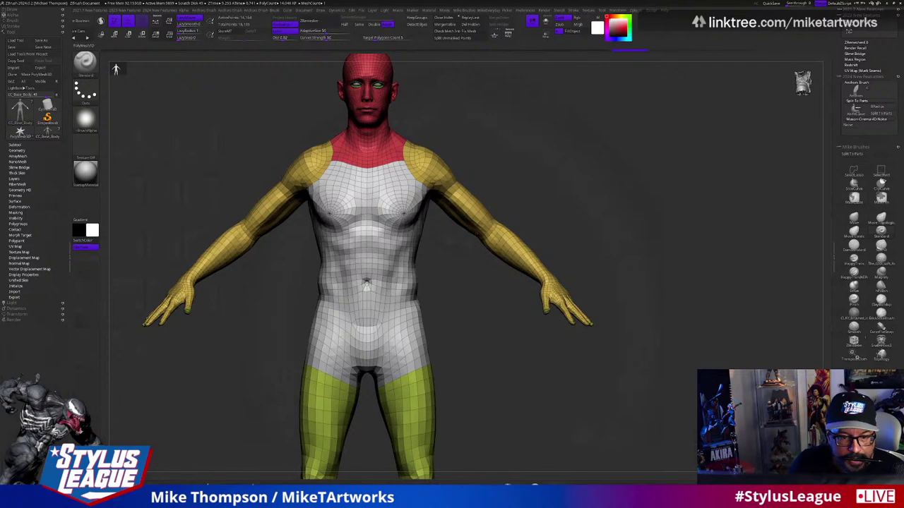
- Send the body back to Character Creator through GoZ and update all its meshes with the Current Pose option
click(41, 81)
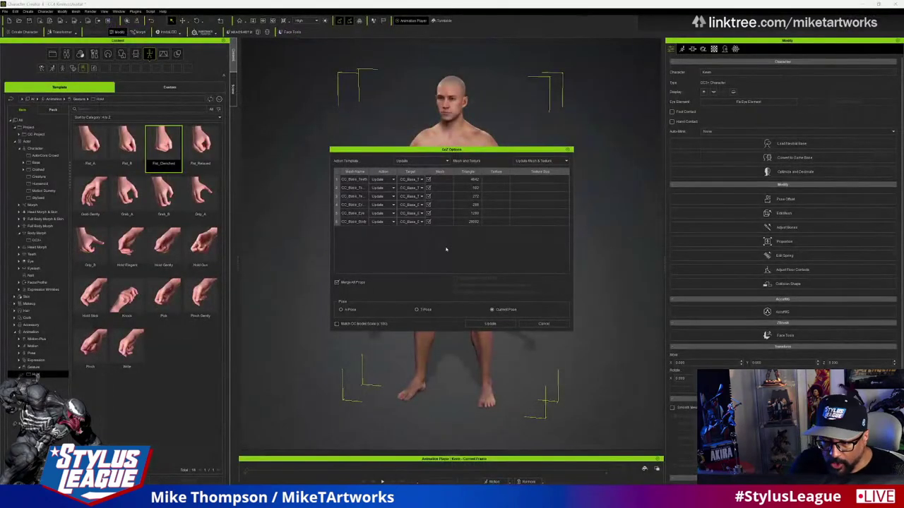
click(491, 324)
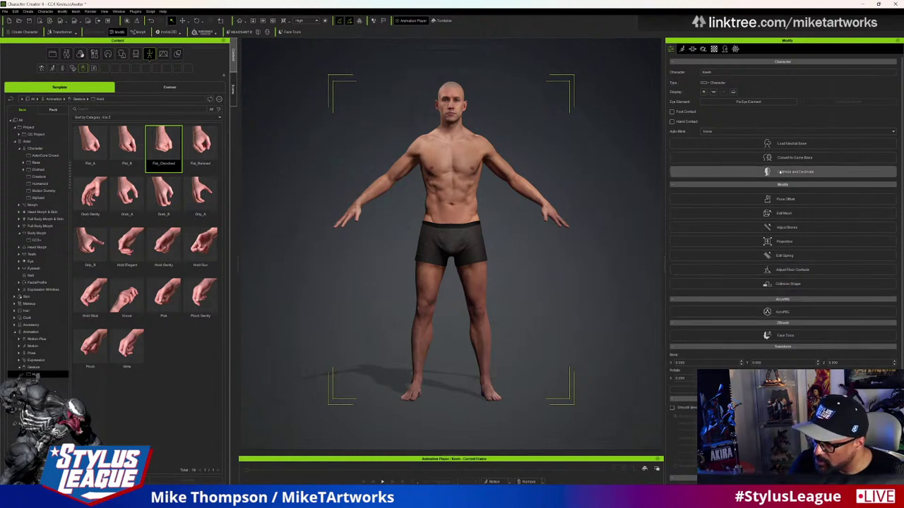
- Open Adjust Bones for the character and auto-position the body bones to fit the reshaped hands
click(786, 227)
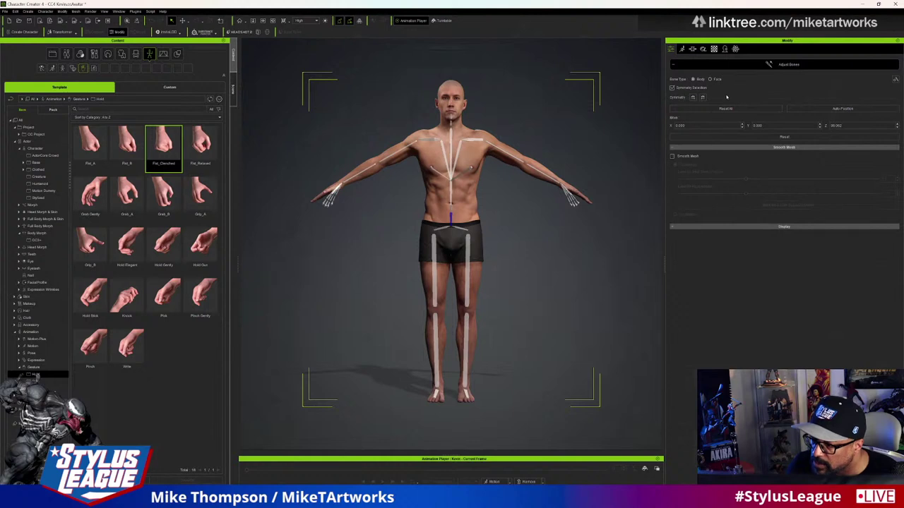
click(829, 109)
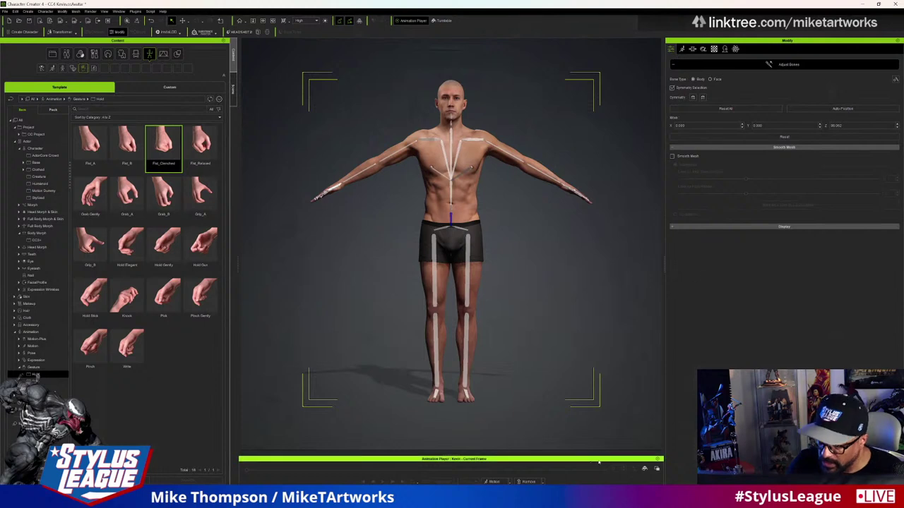
click(682, 48)
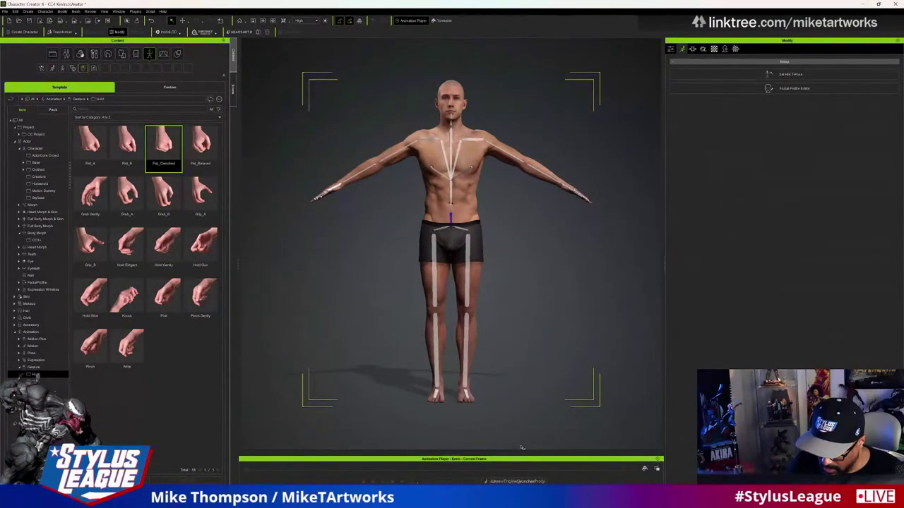
- Put the character with the realigned hand bones into the calibration A-Pose
click(494, 482)
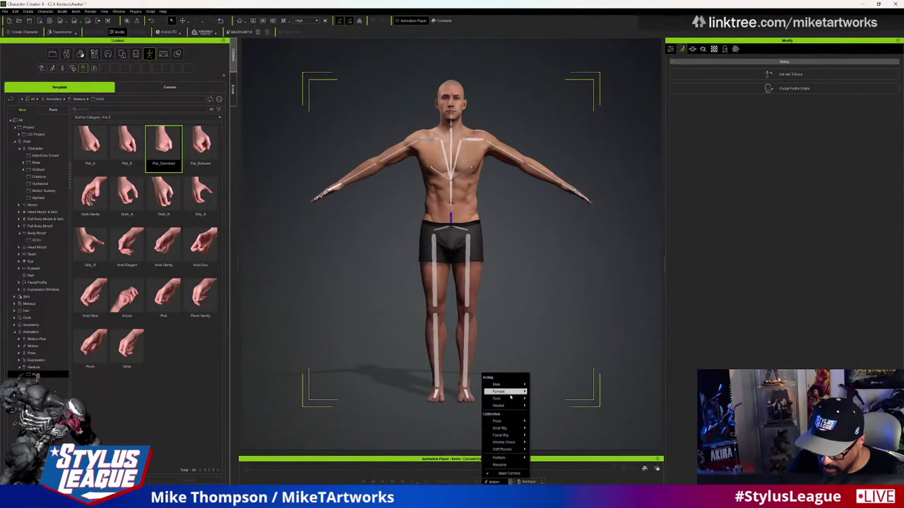
mouse_move(498, 420)
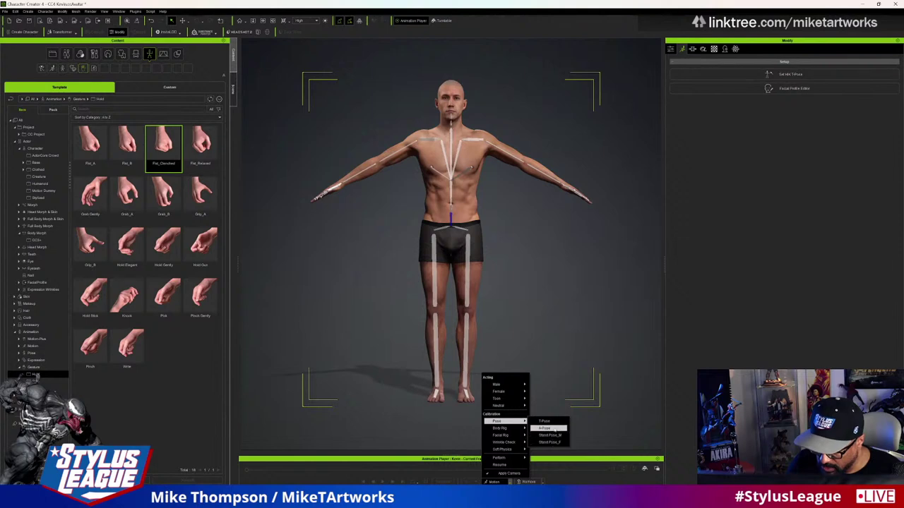
click(548, 429)
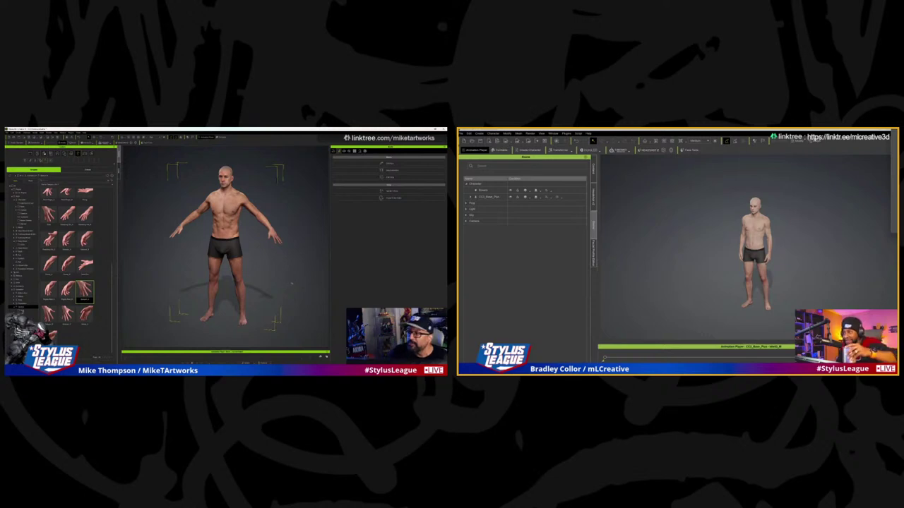
- Pose the CC3_Base_Plus character in the second scene with the A-Pose calibration pose
right_drag(293, 282, 278, 269)
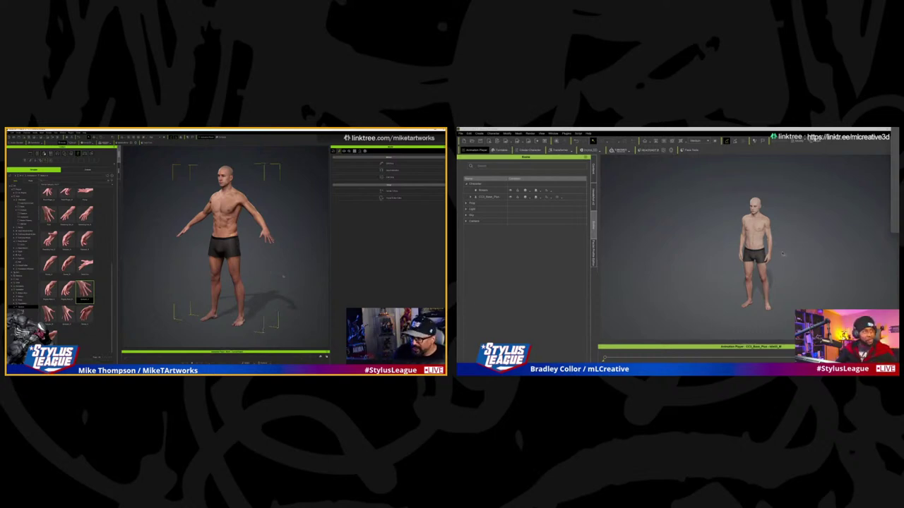
scroll(782, 252, up, 3)
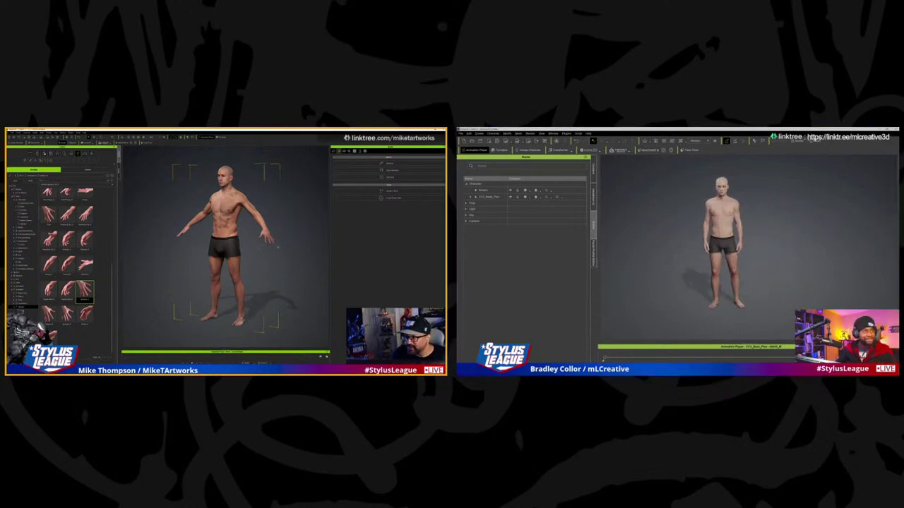
scroll(781, 263, up, 5)
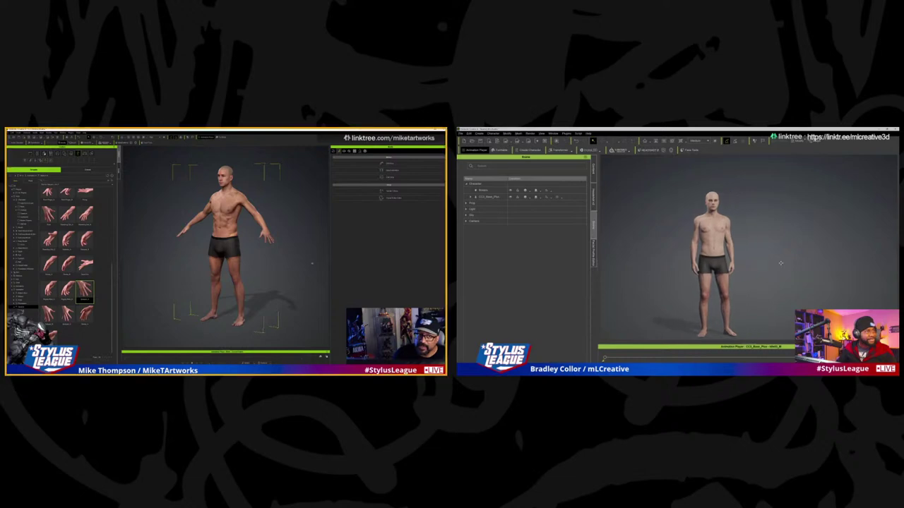
scroll(781, 252, down, 2)
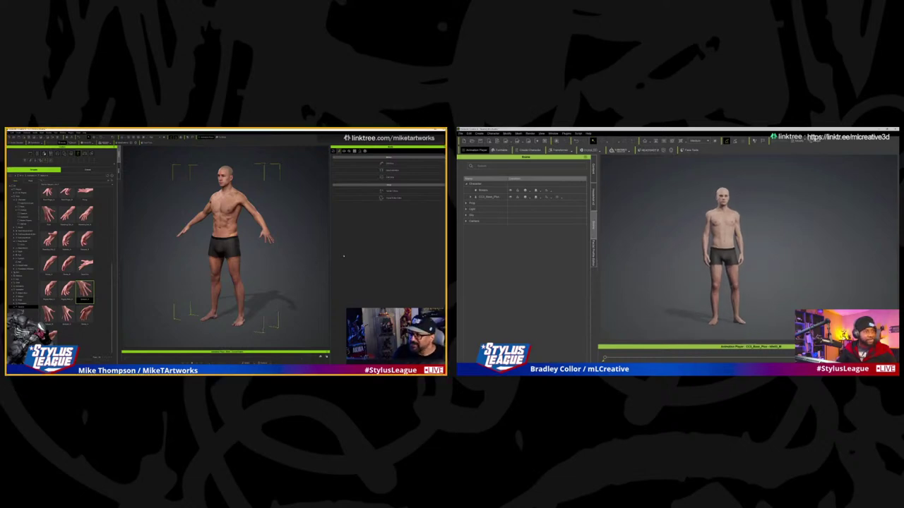
right_click(773, 281)
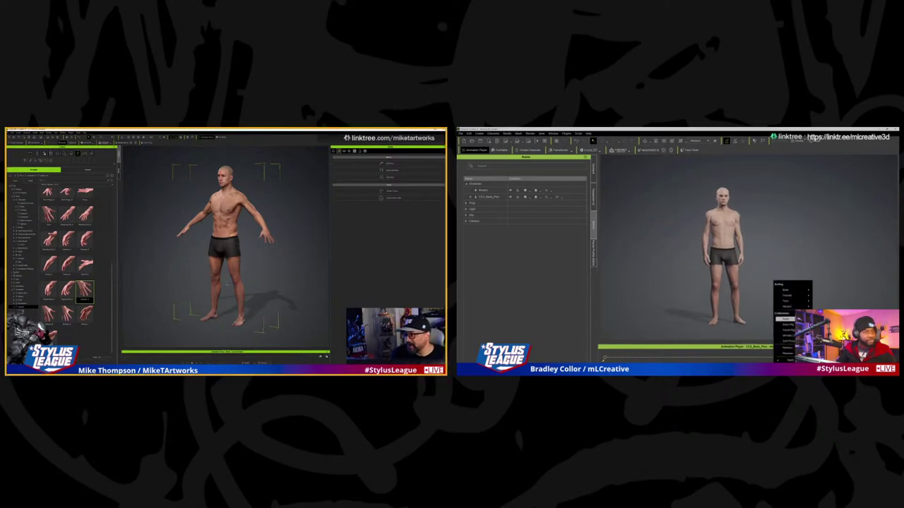
click(784, 319)
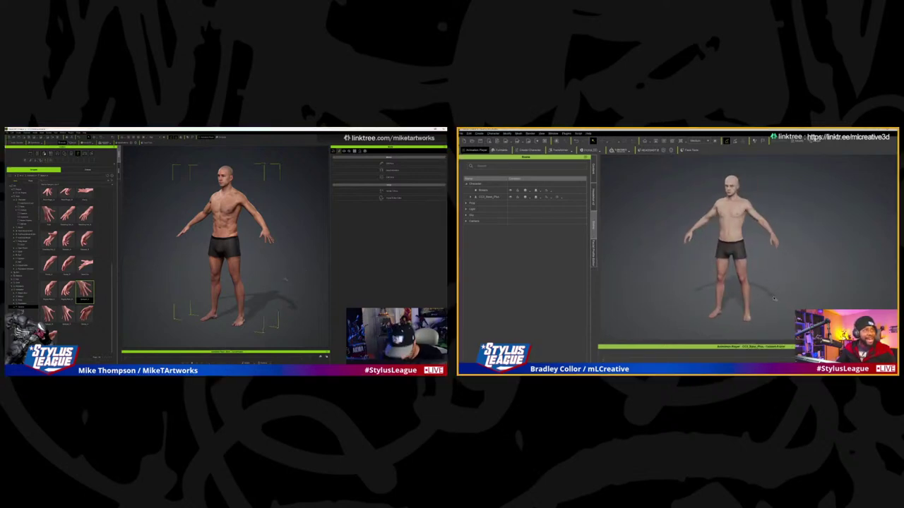
- Open the Morph folder under Actor in the content library
mouse_move(233, 247)
right_down()
mouse_move(183, 248)
mouse_move(240, 247)
right_up()
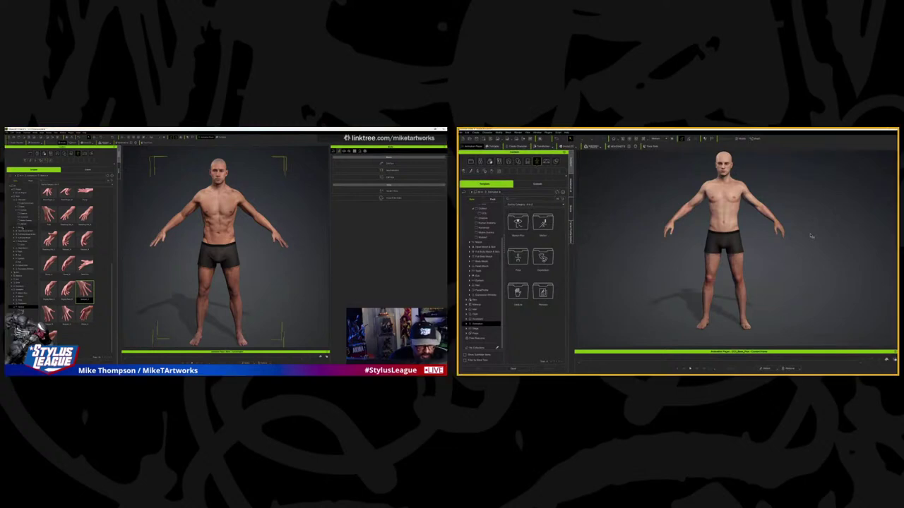
click(25, 229)
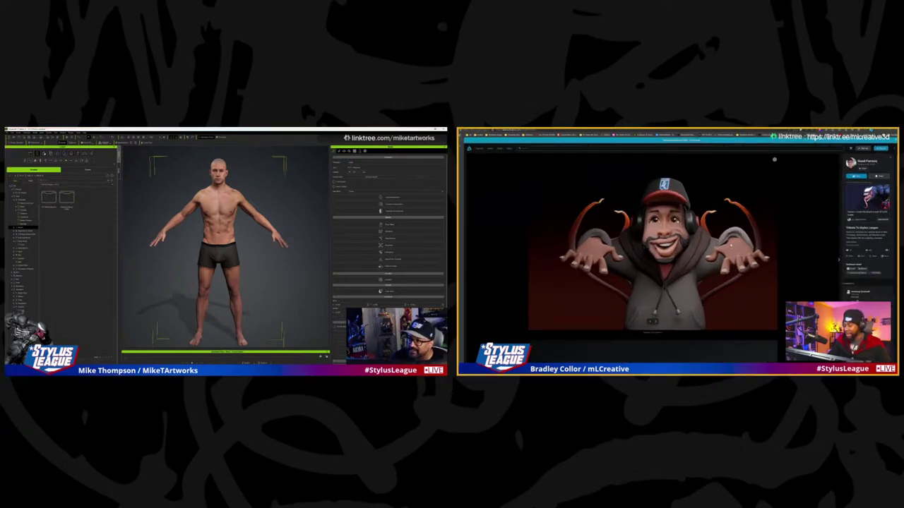
- Examine the three stylized bust renders in the "Tribute To Stylus League" artwork post, from the tentacled figure to the armored one
scroll(731, 244, down, 3)
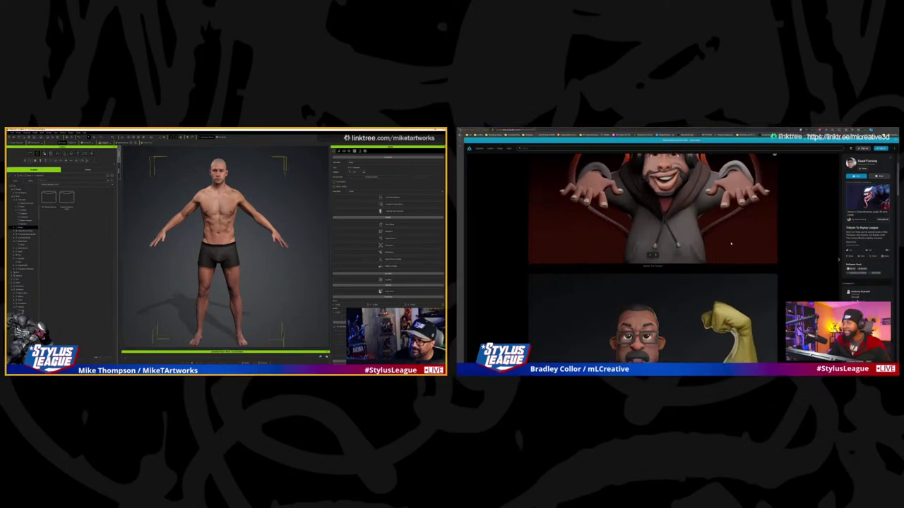
scroll(723, 245, down, 3)
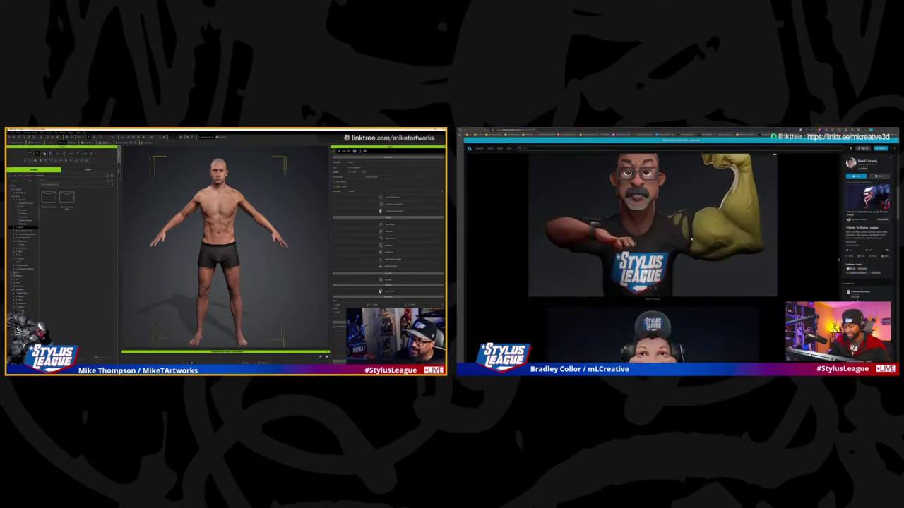
scroll(723, 245, up, 3)
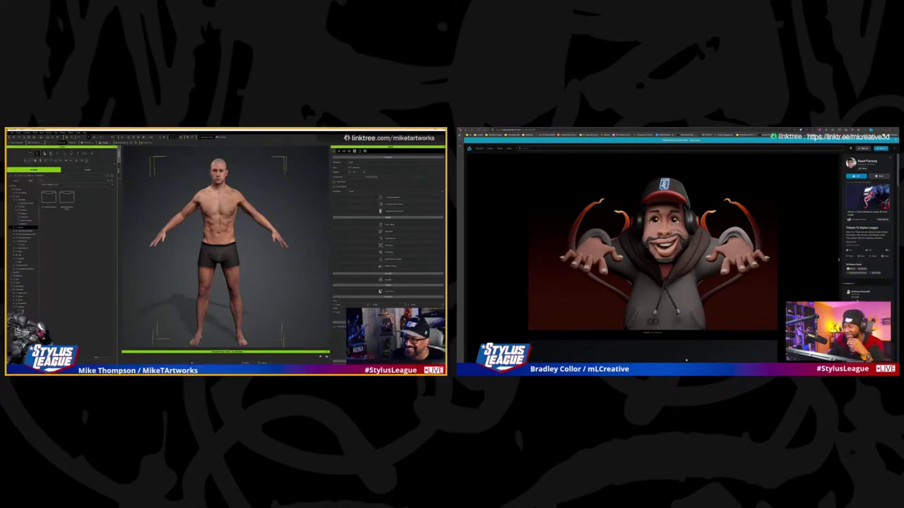
scroll(774, 242, down, 5)
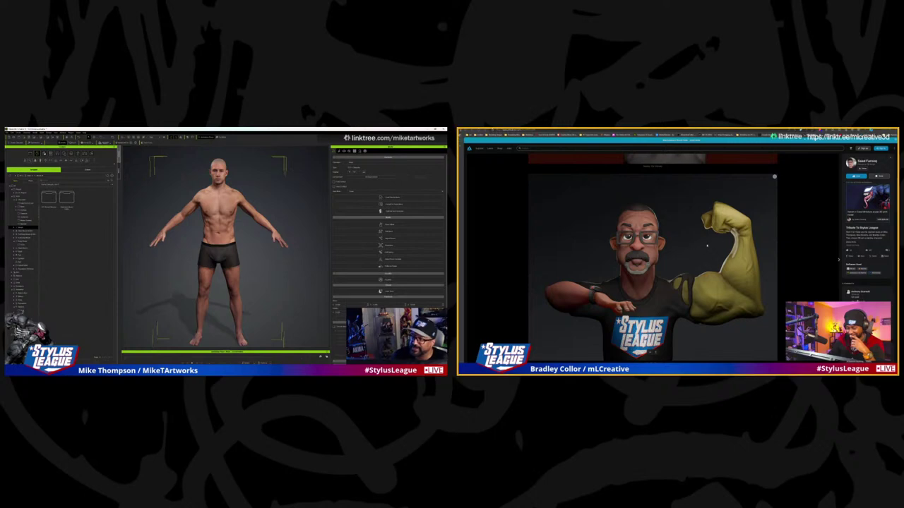
scroll(689, 230, down, 5)
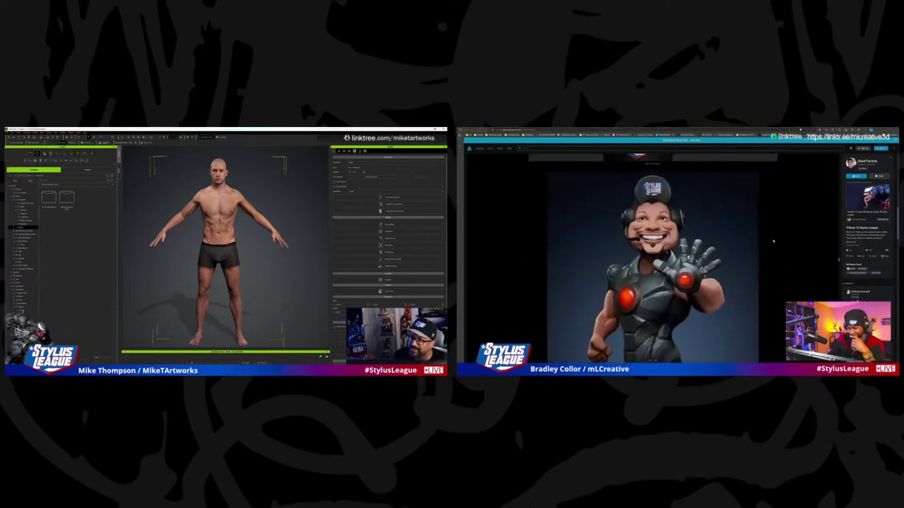
scroll(772, 241, down, 1)
scroll(773, 242, up, 1)
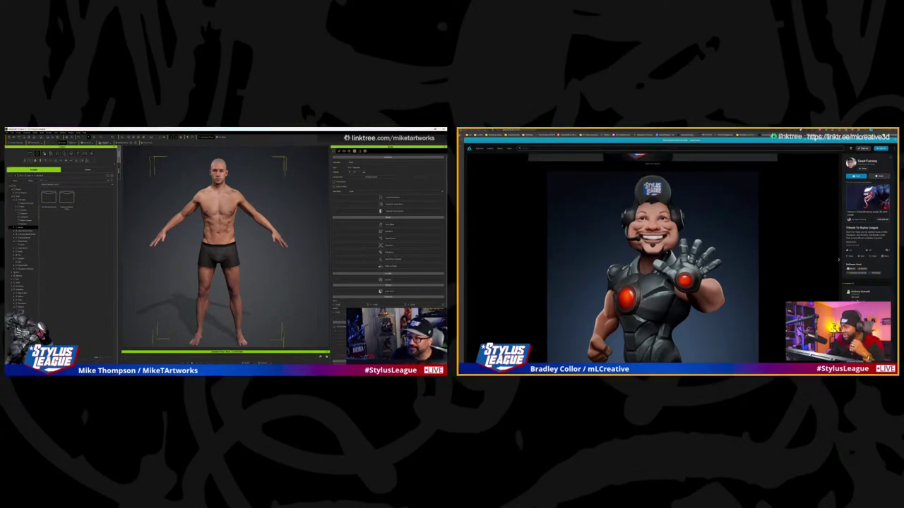
scroll(695, 264, down, 3)
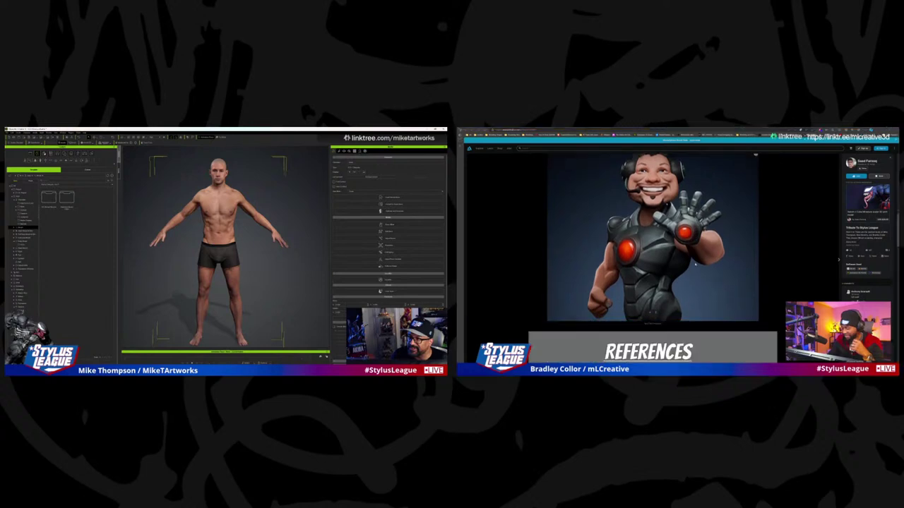
- Examine the reference photos, Blender viewport captures and ZBrush sculpt of the green-armed bust in the same artwork post
scroll(696, 264, down, 5)
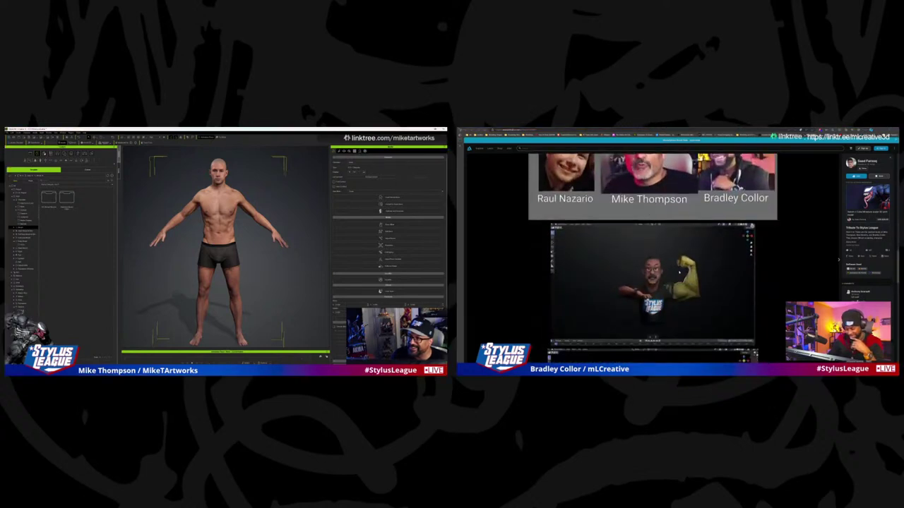
scroll(680, 273, down, 8)
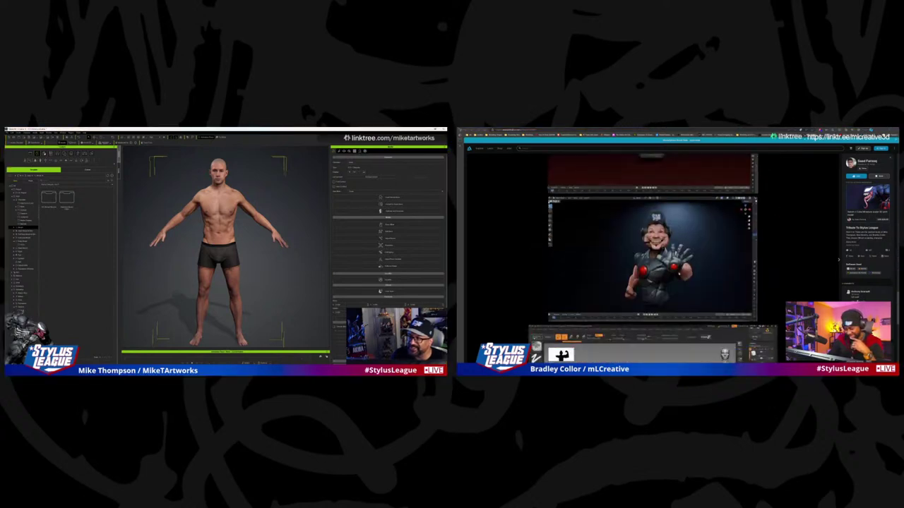
scroll(679, 273, down, 3)
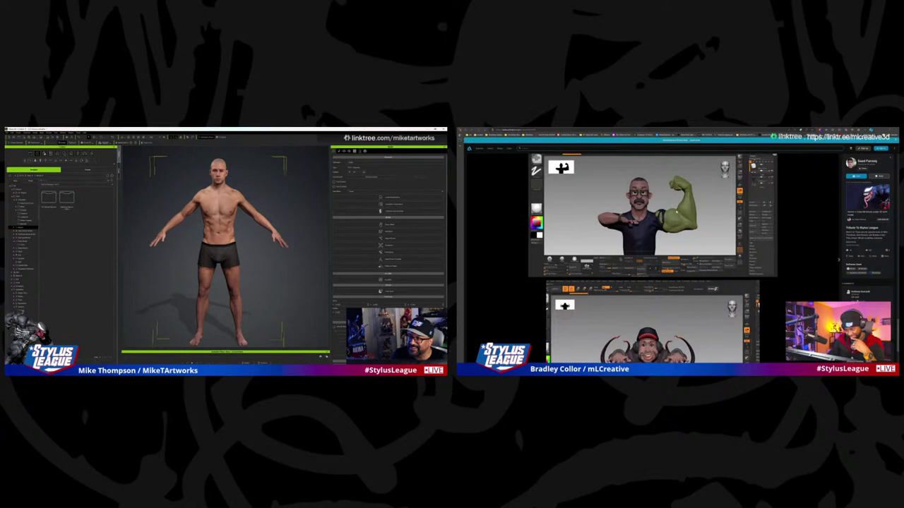
scroll(677, 212, up, 2)
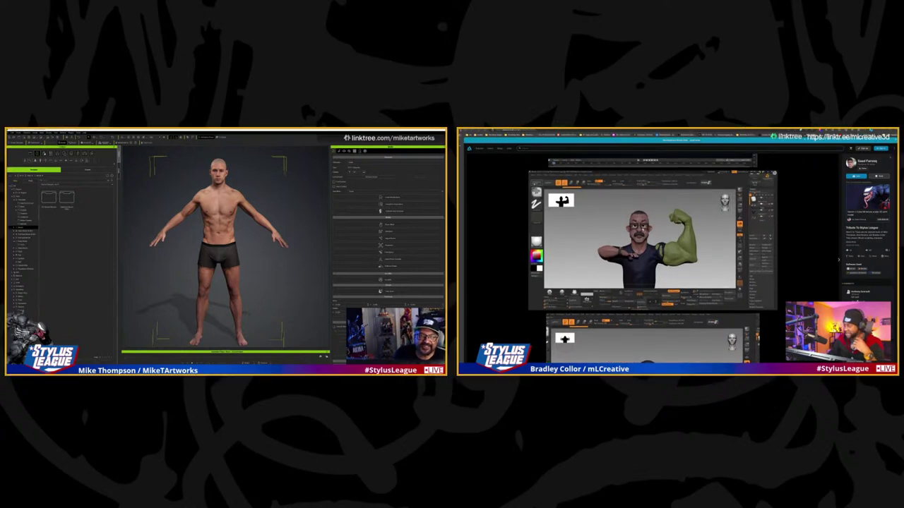
scroll(700, 248, down, 3)
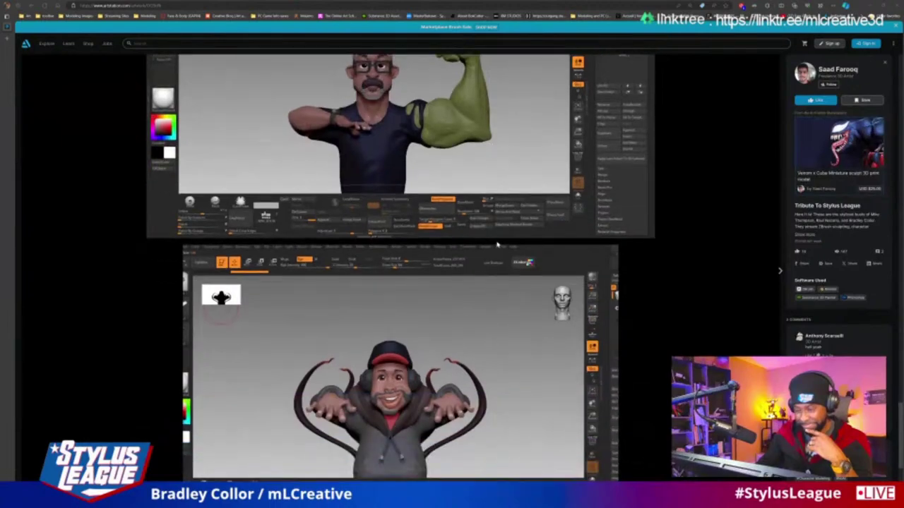
scroll(699, 247, up, 4)
scroll(496, 246, down, 3)
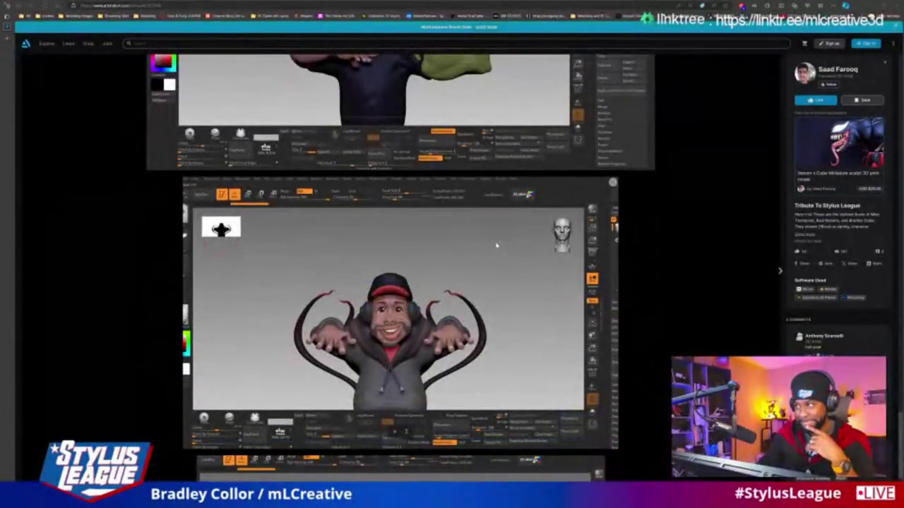
- Compare the ZBrush sculpt captures of the tentacled bust and the armored bust
scroll(496, 246, down, 3)
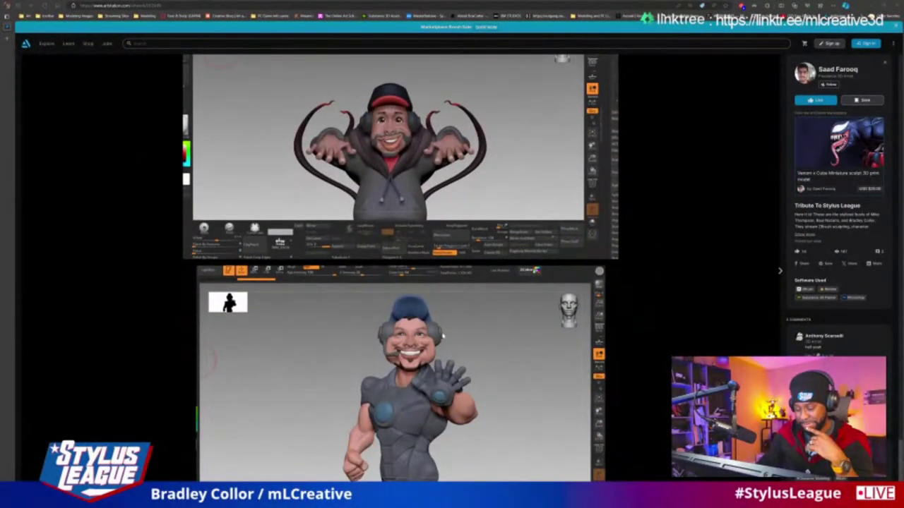
scroll(430, 360, up, 2)
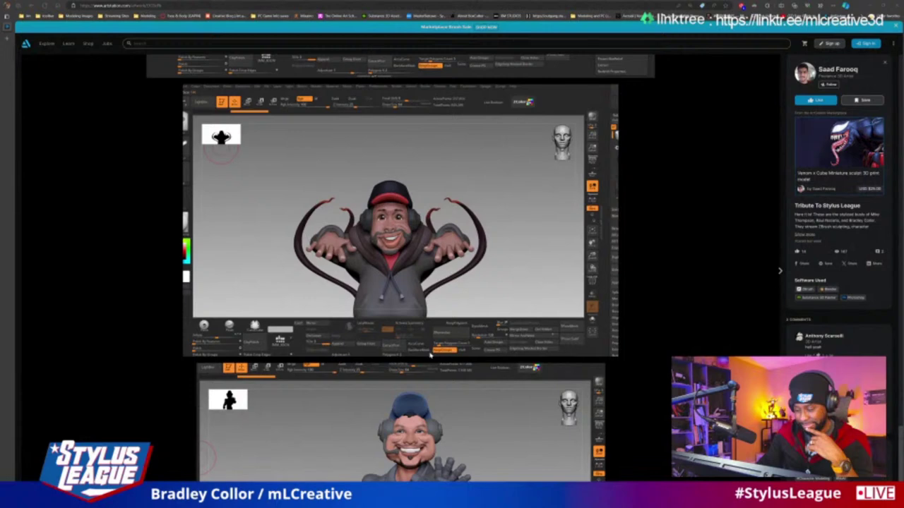
scroll(430, 355, down, 2)
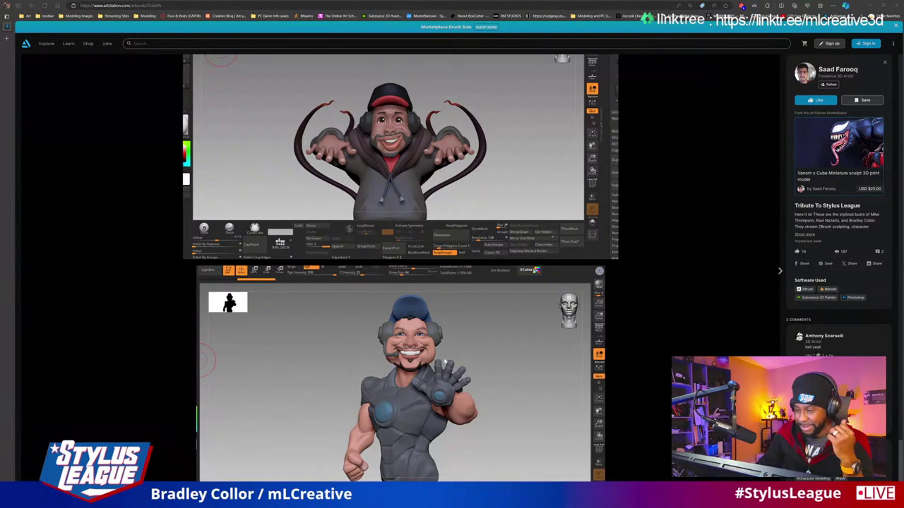
scroll(446, 351, up, 3)
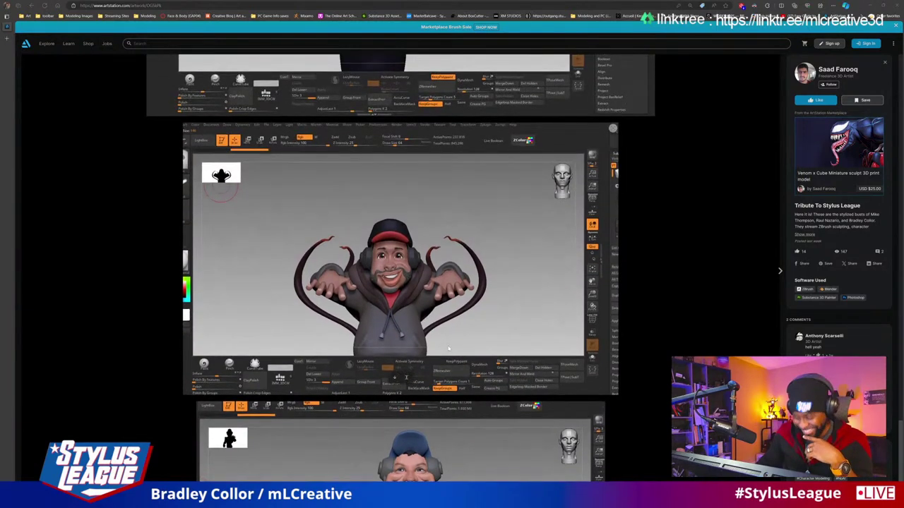
scroll(453, 330, down, 3)
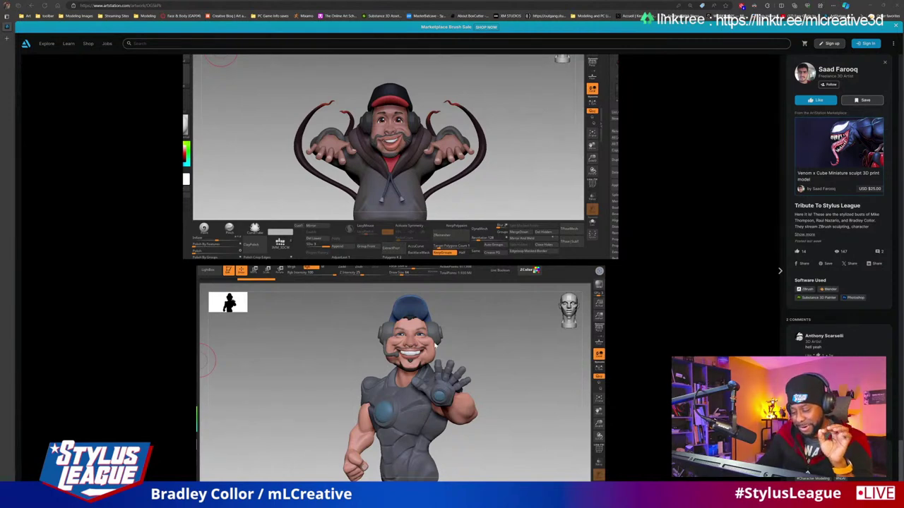
- Look back over the Blender viewport captures of the busts above the ZBrush sculpts
scroll(433, 343, up, 8)
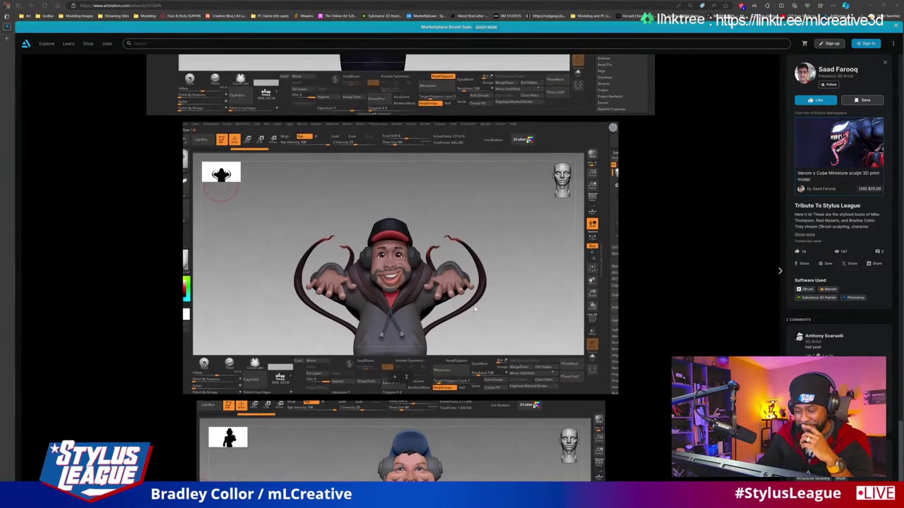
scroll(513, 269, up, 10)
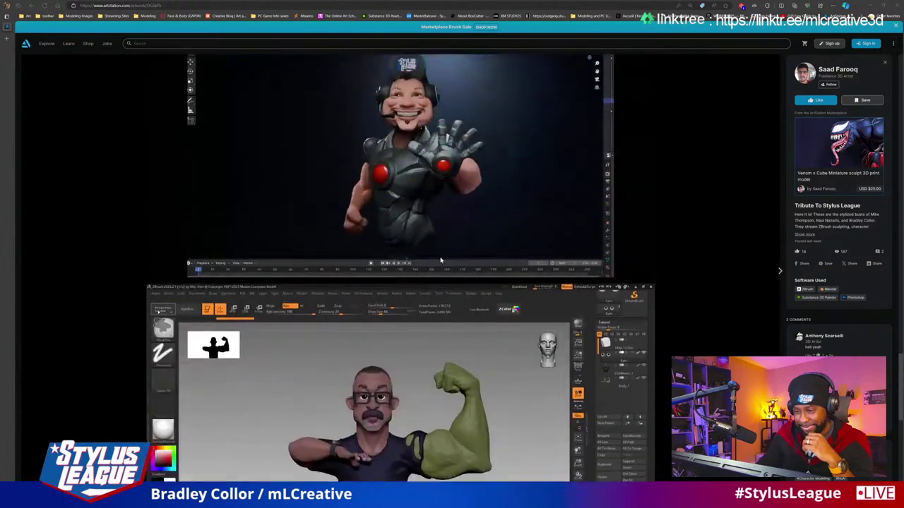
scroll(458, 267, up, 10)
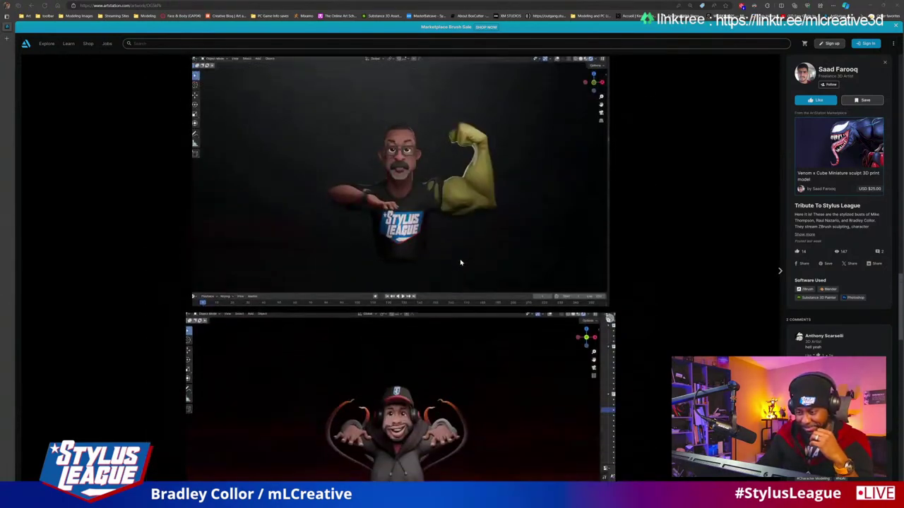
scroll(463, 262, down, 10)
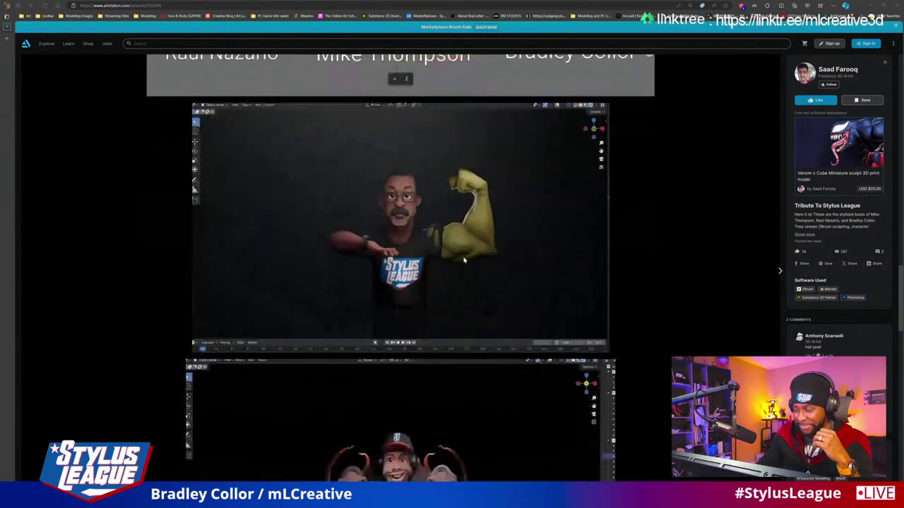
scroll(461, 240, down, 10)
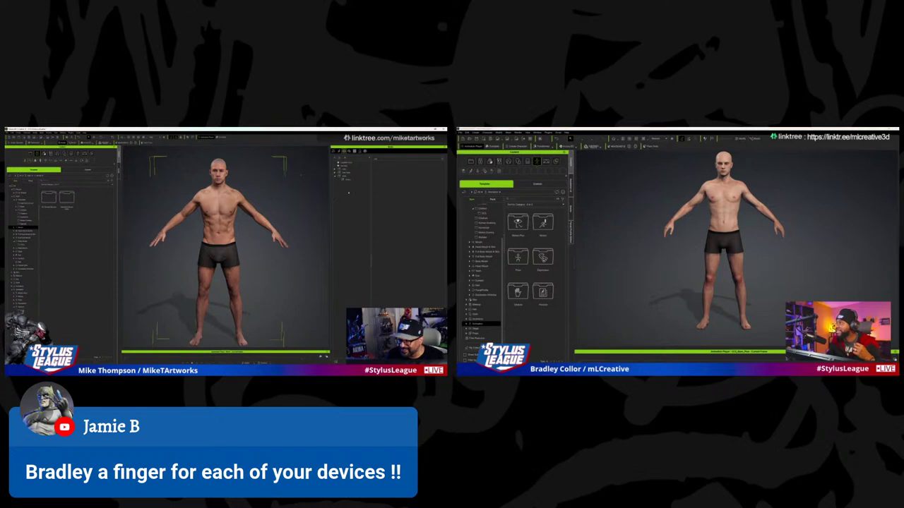
- Expand the morph category tree for the first scene's character and select a body-part subcategory
click(350, 170)
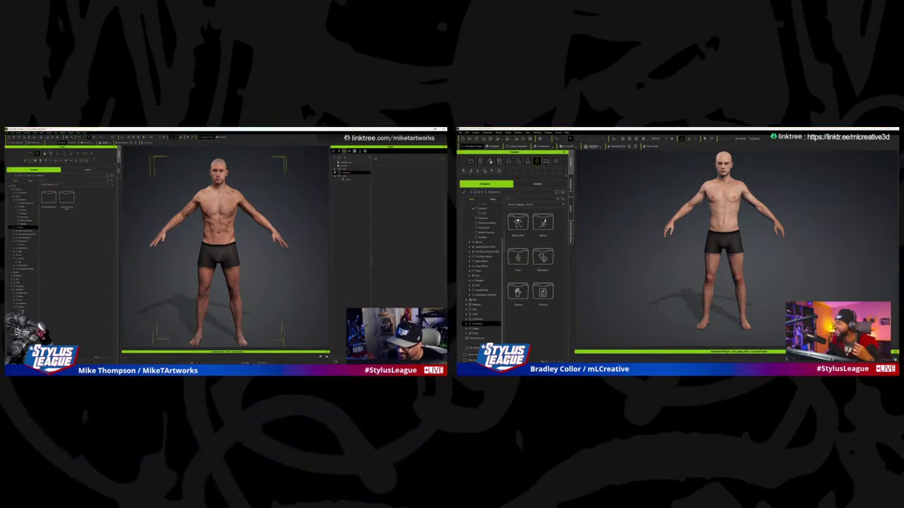
double_click(350, 172)
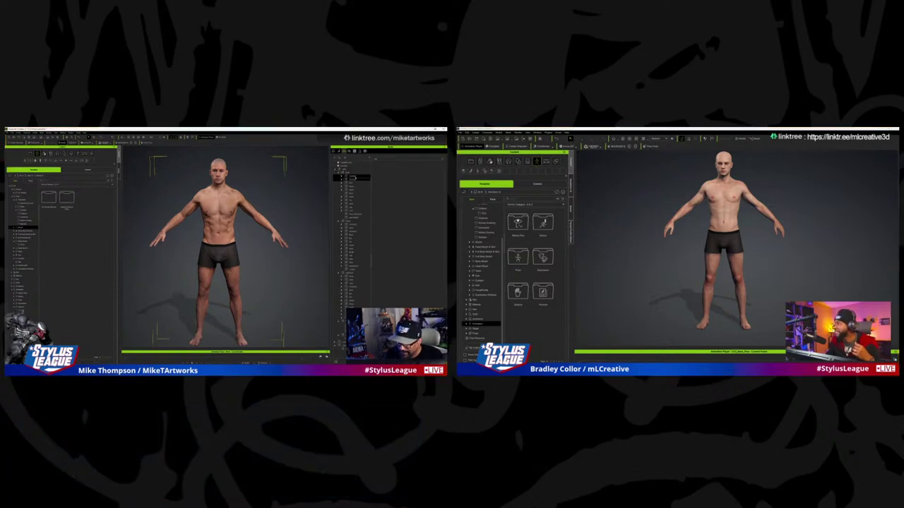
click(351, 180)
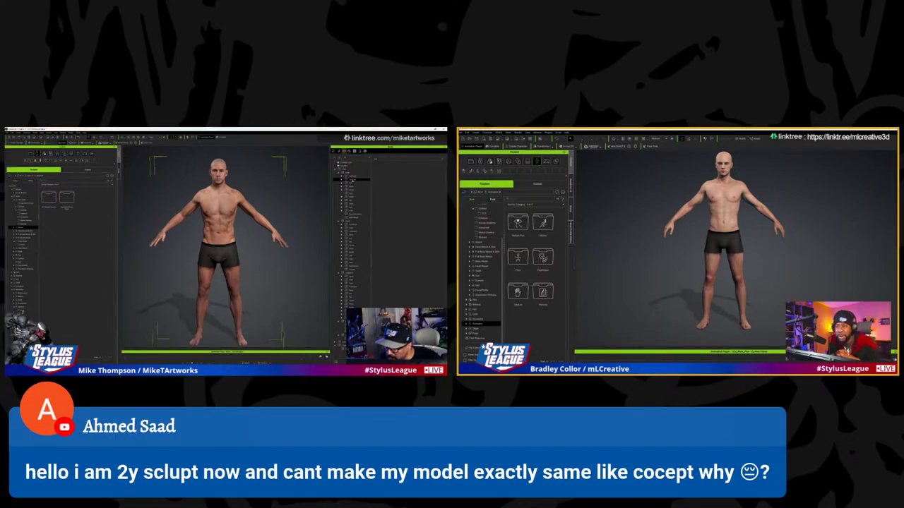
click(305, 210)
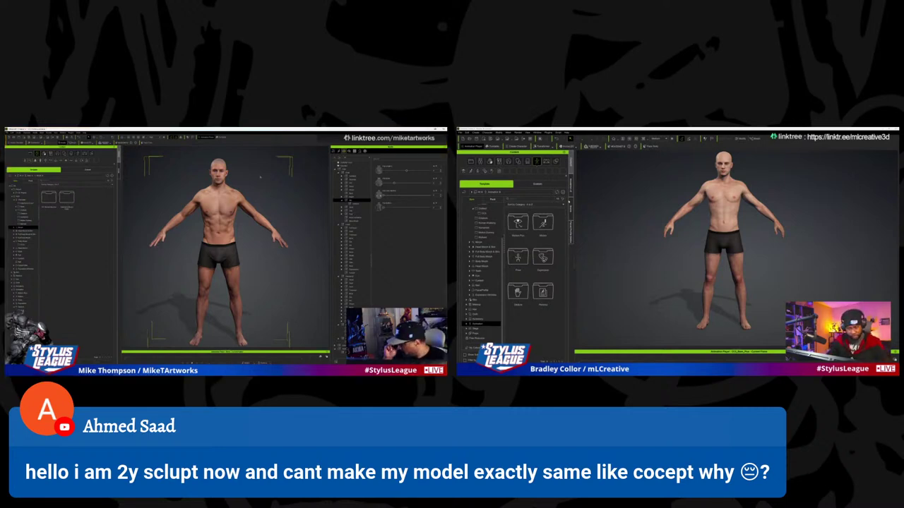
- Show the second scene's object list, expand the CC3_Base_Plus character and select one of its CC_Base meshes
click(570, 208)
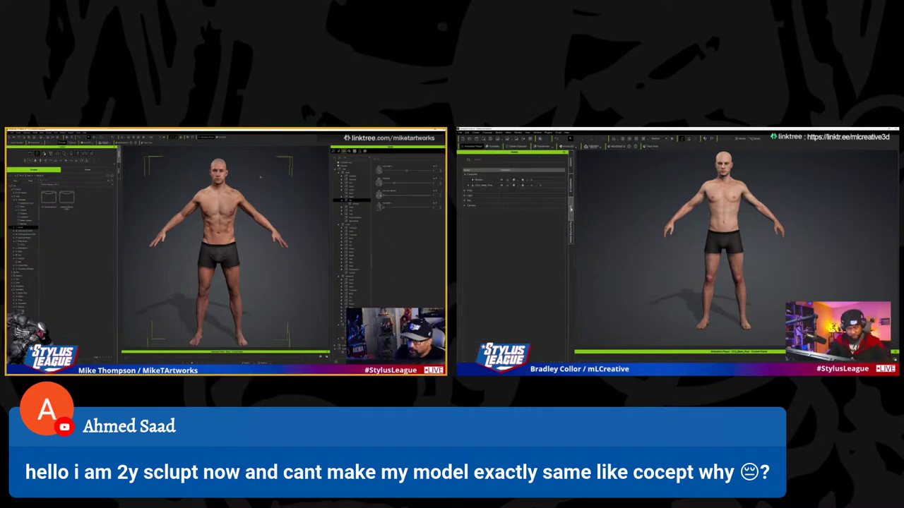
click(473, 185)
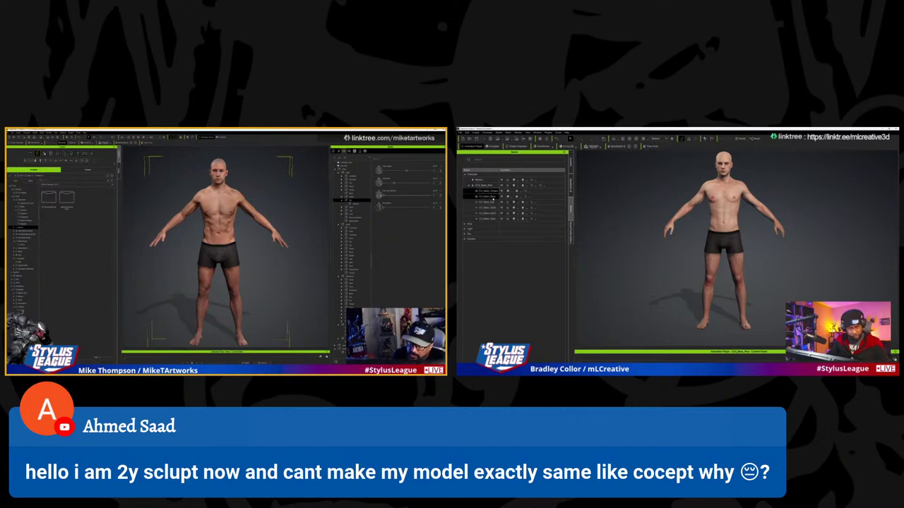
click(483, 191)
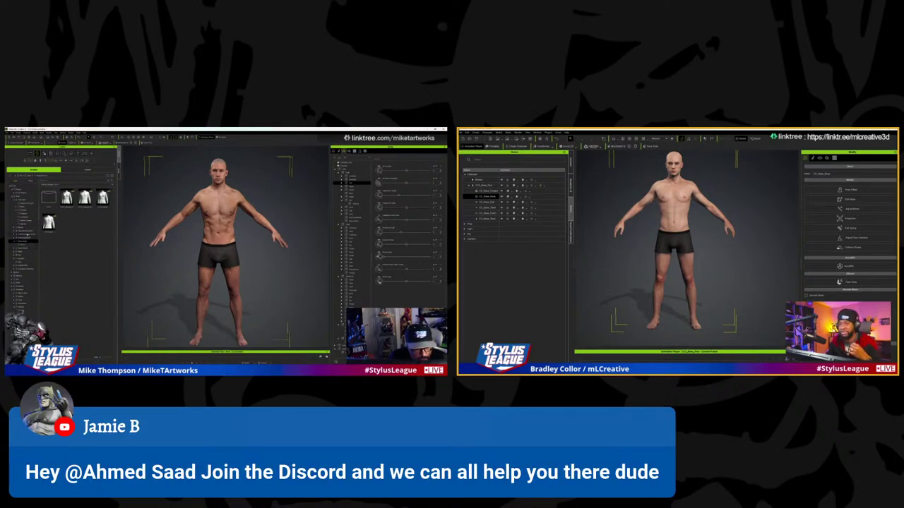
- Open the Full Body Morph & Skin category in the first scene's content library
click(16, 238)
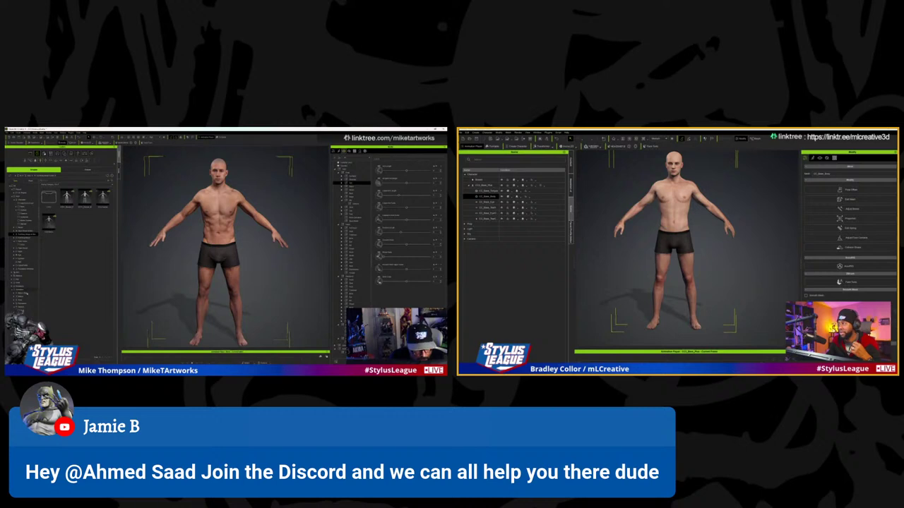
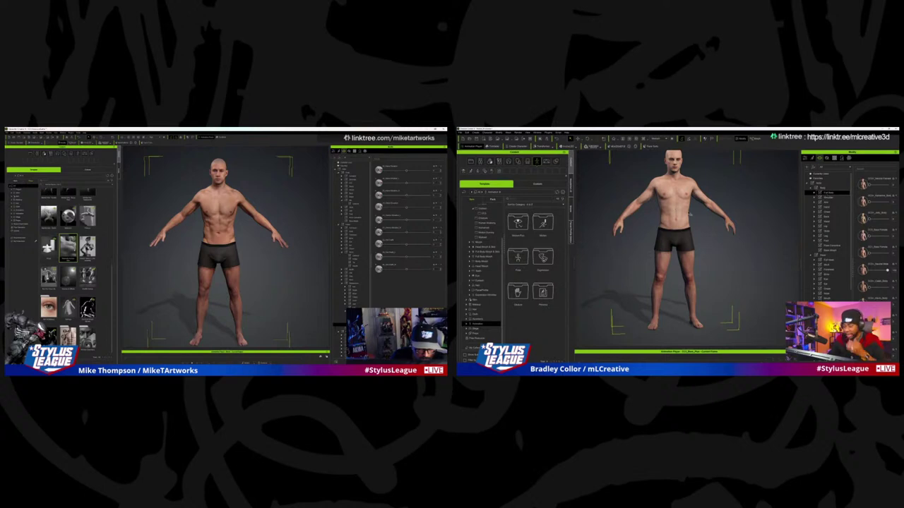
- Select a head morph subcategory for the CC3_Base_Plus character in the second scene
scroll(738, 213, up, 3)
scroll(739, 212, down, 2)
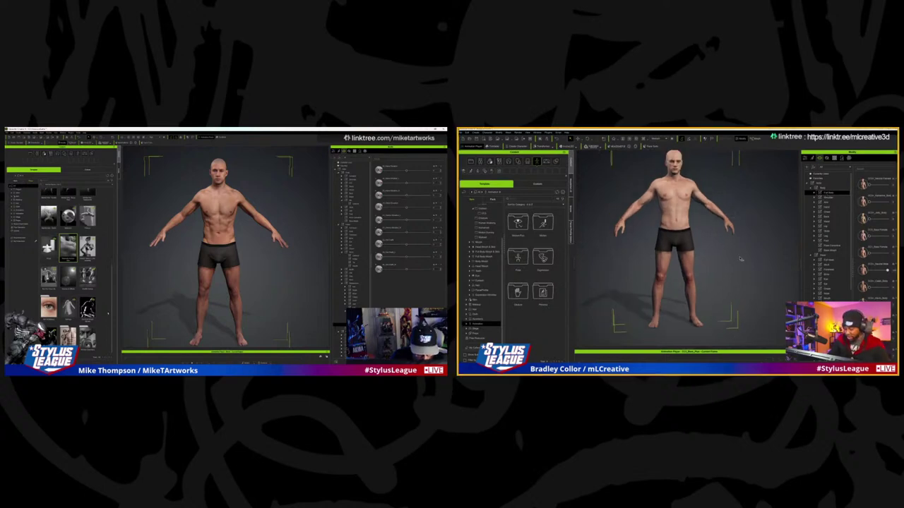
right_drag(739, 212, 742, 275)
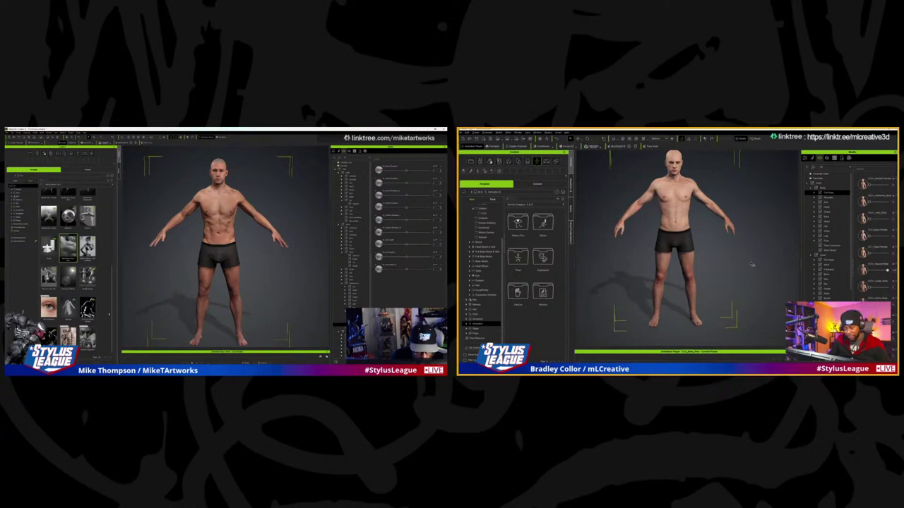
click(837, 218)
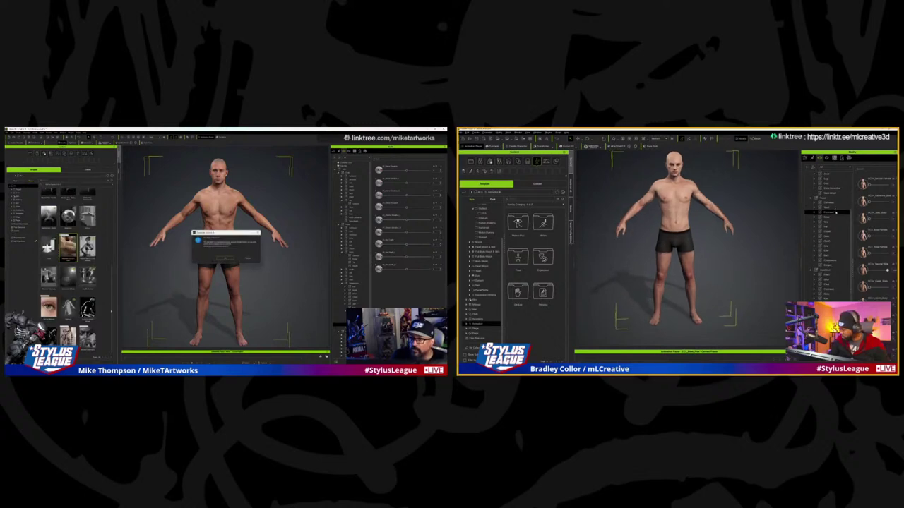
- Confirm the pending content download in the first scene and select the Shoulder morph subcategory in the second scene
click(832, 205)
click(226, 259)
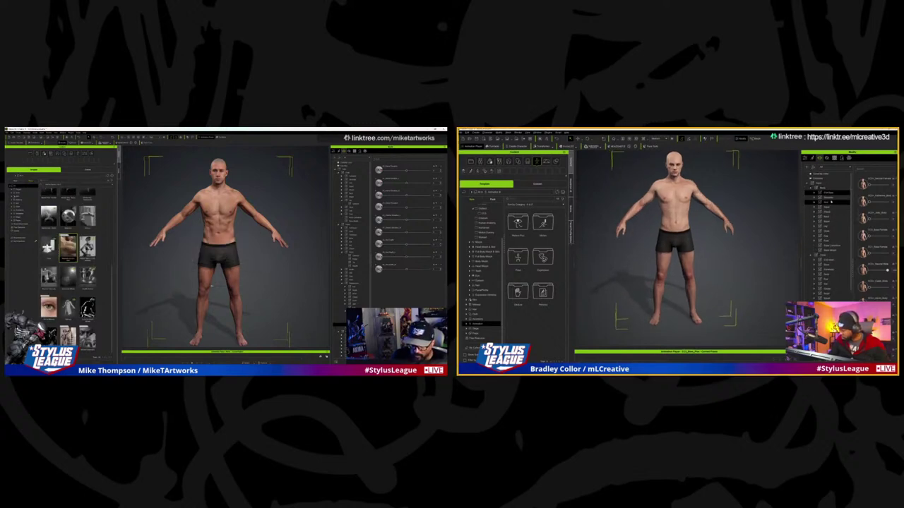
click(828, 196)
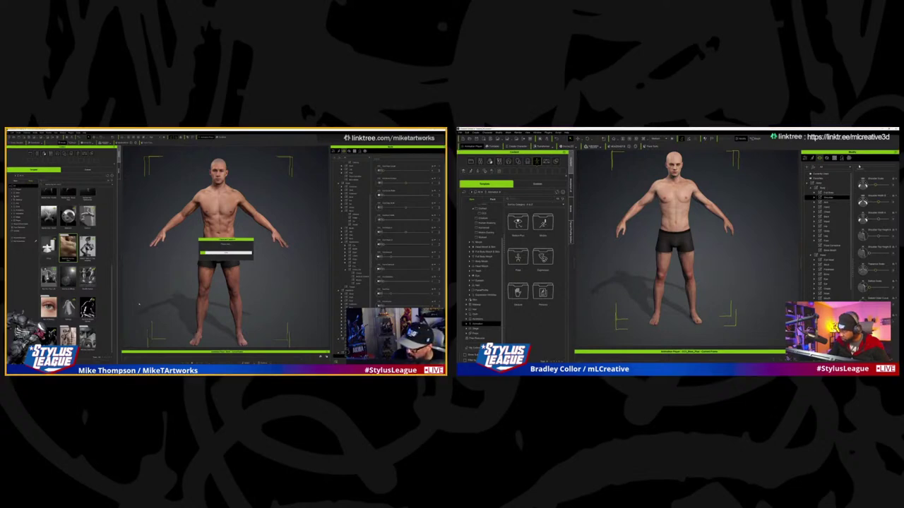
click(825, 173)
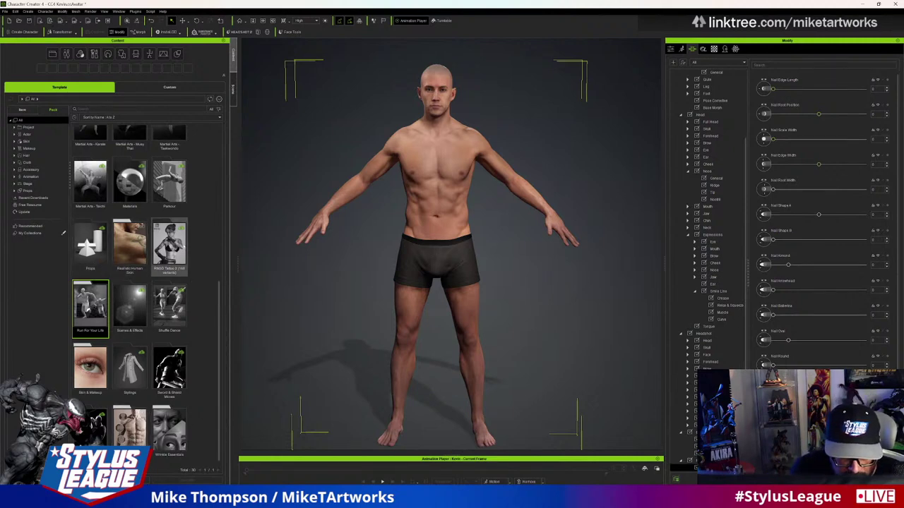
- Download the Characters pack from the first scene's content library
scroll(169, 281, up, 4)
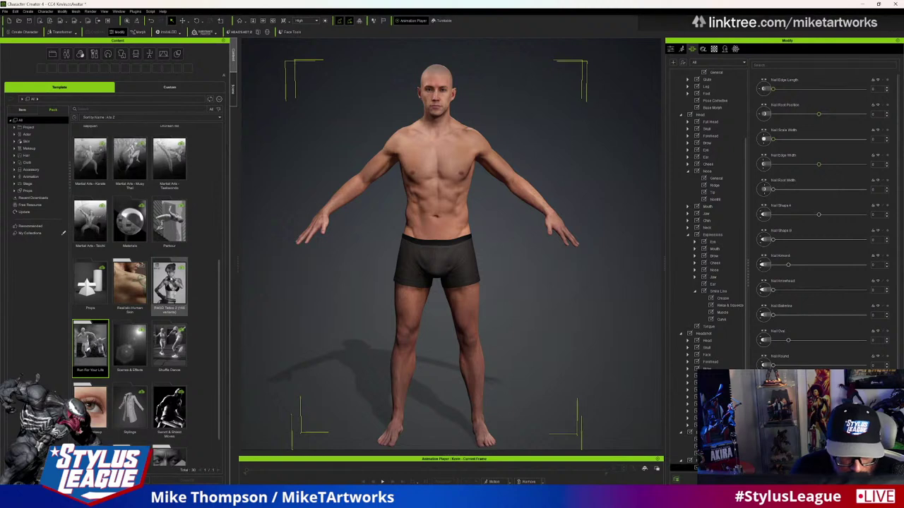
scroll(169, 281, up, 4)
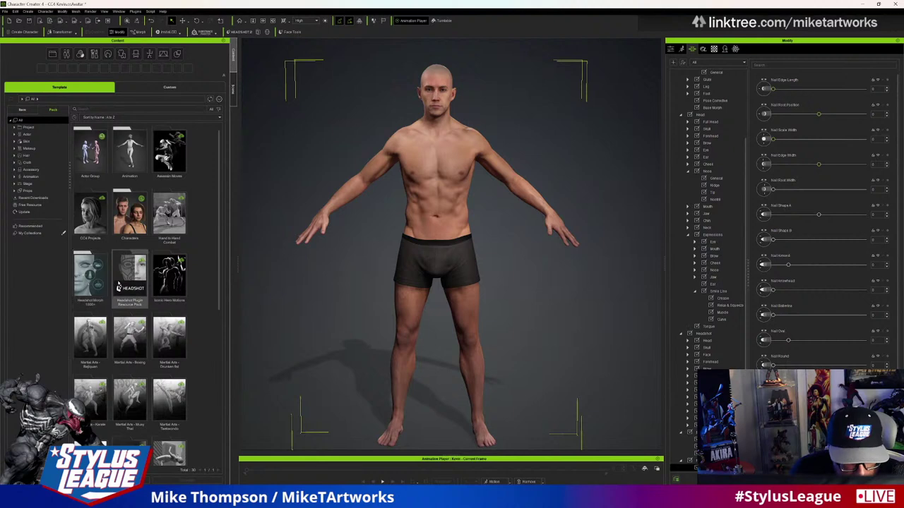
click(99, 267)
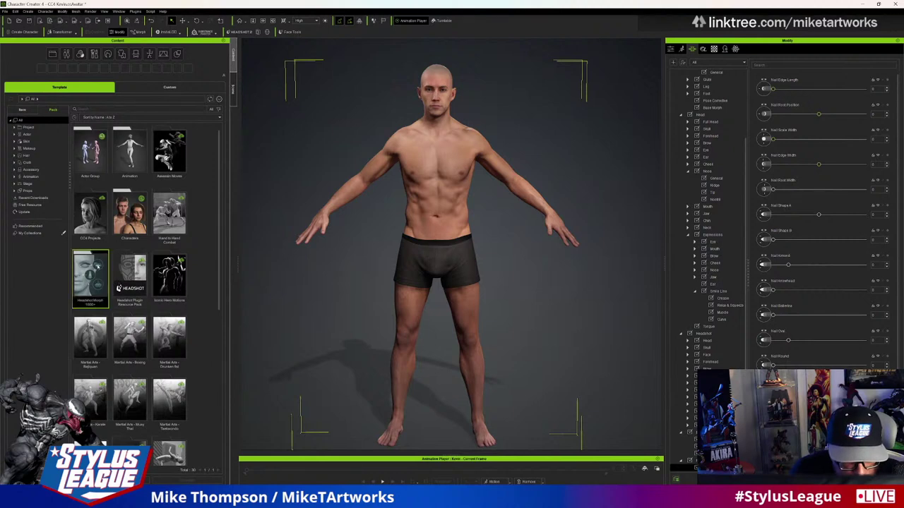
click(134, 271)
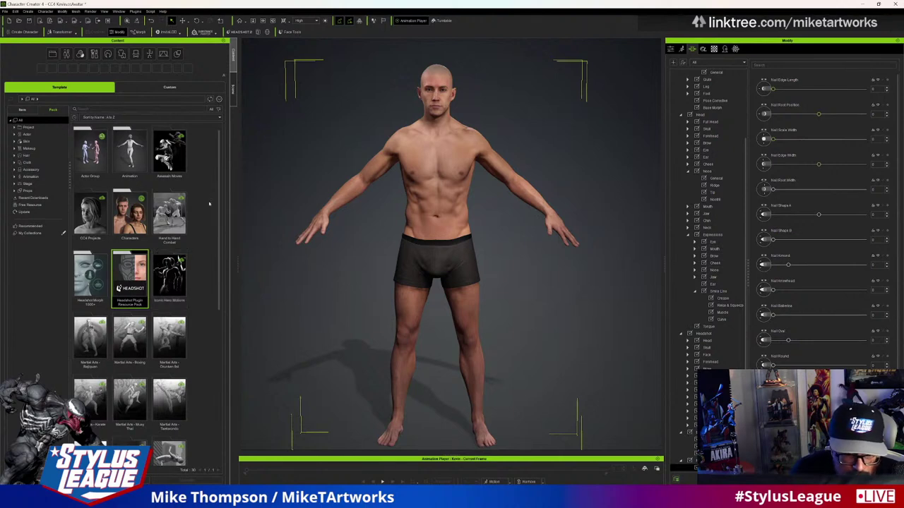
click(130, 215)
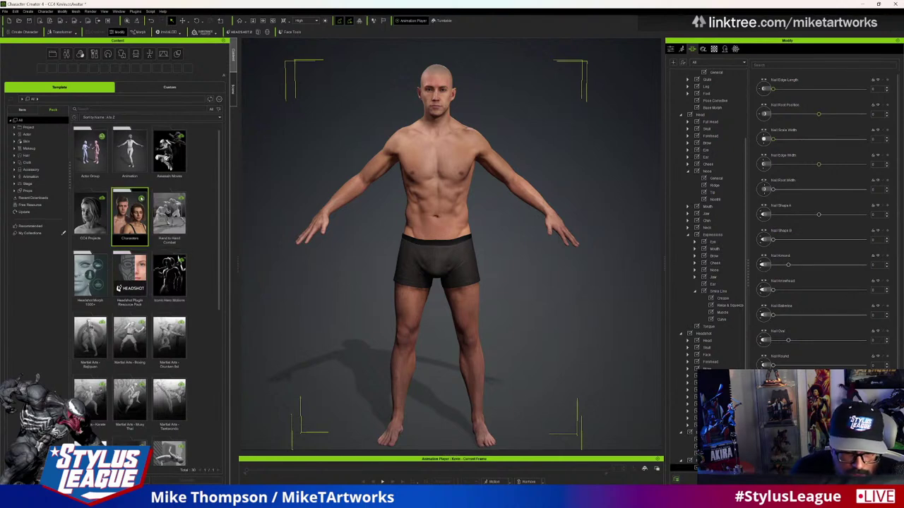
click(463, 284)
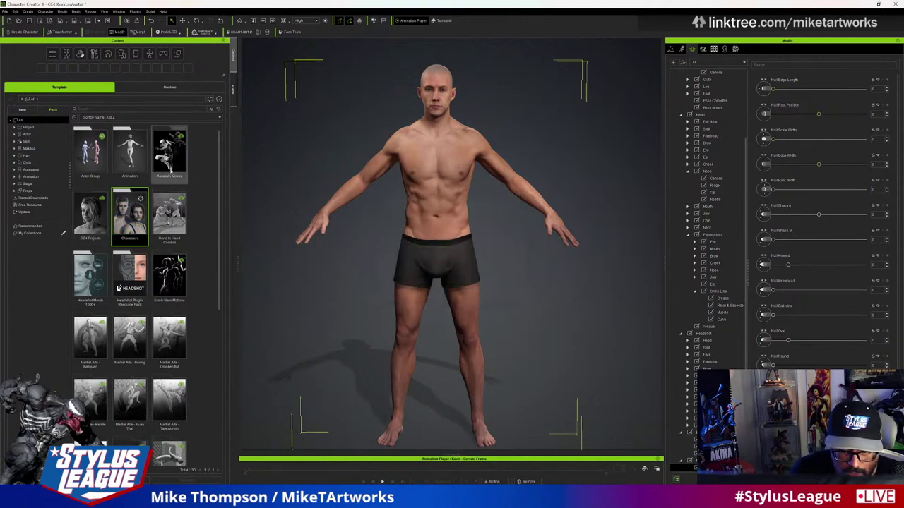
scroll(169, 381, down, 1)
scroll(169, 388, down, 3)
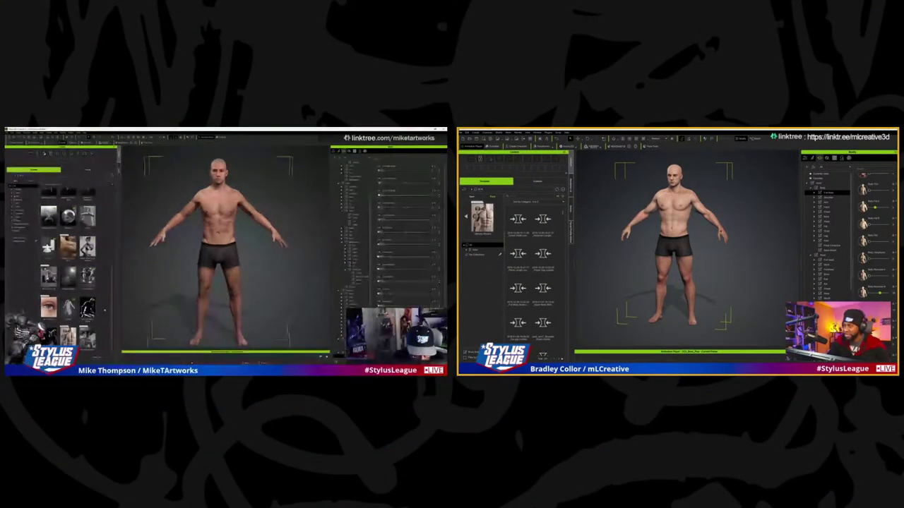
- Examine the second scene's Full Body morph sliders against the CC3_Base_Plus figure and open a morph subcategory in the first scene
scroll(726, 227, down, 2)
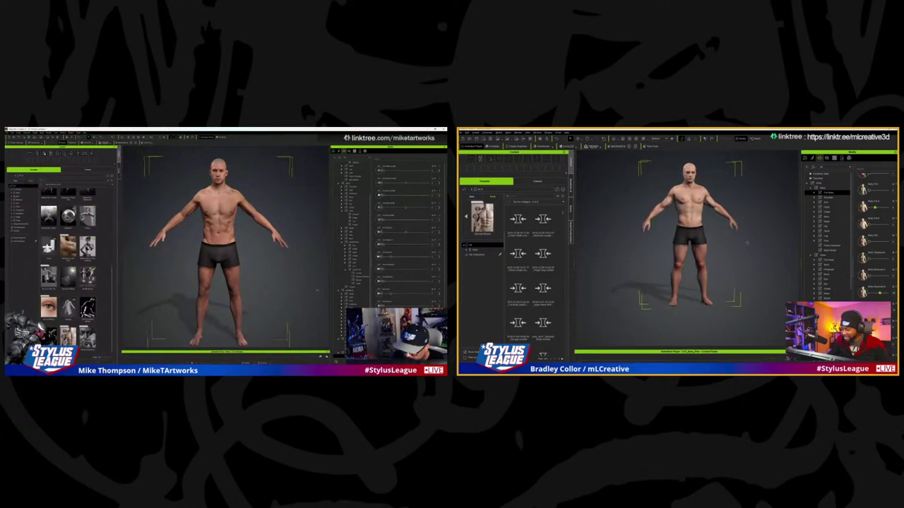
scroll(755, 242, up, 2)
scroll(754, 243, down, 1)
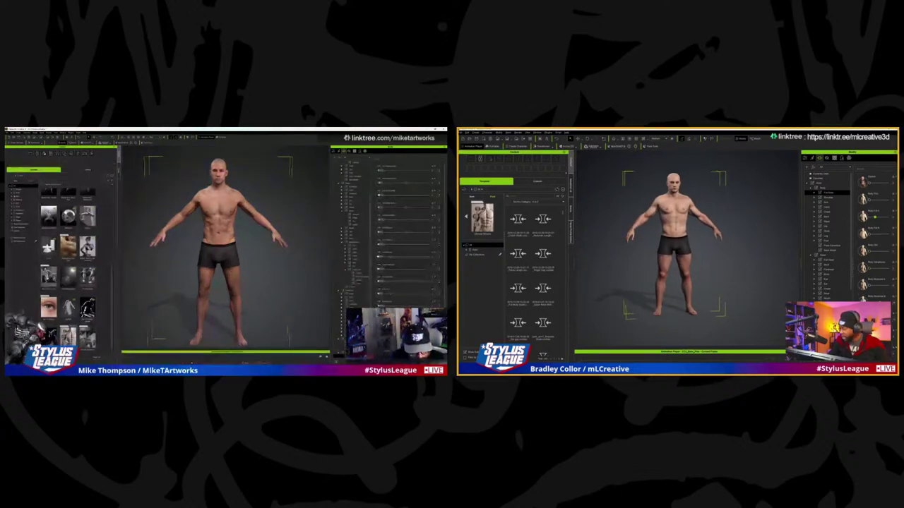
scroll(873, 233, up, 2)
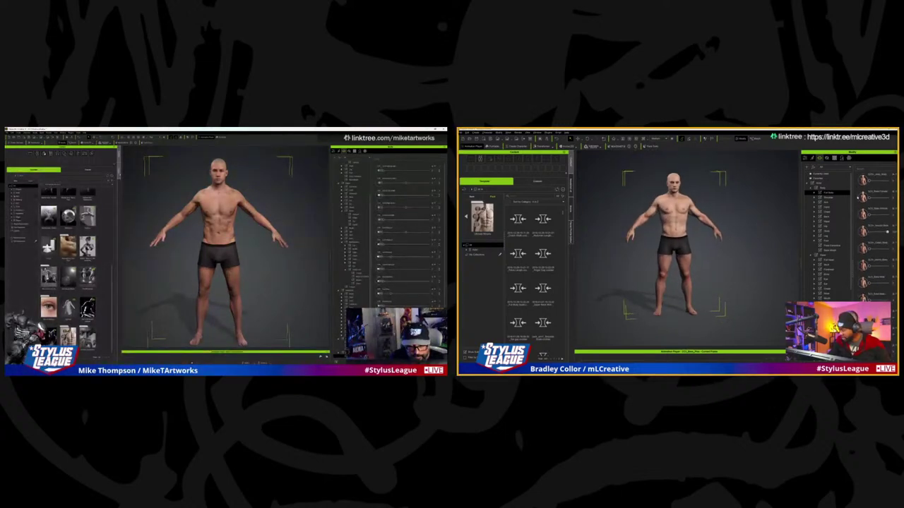
scroll(855, 196, up, 1)
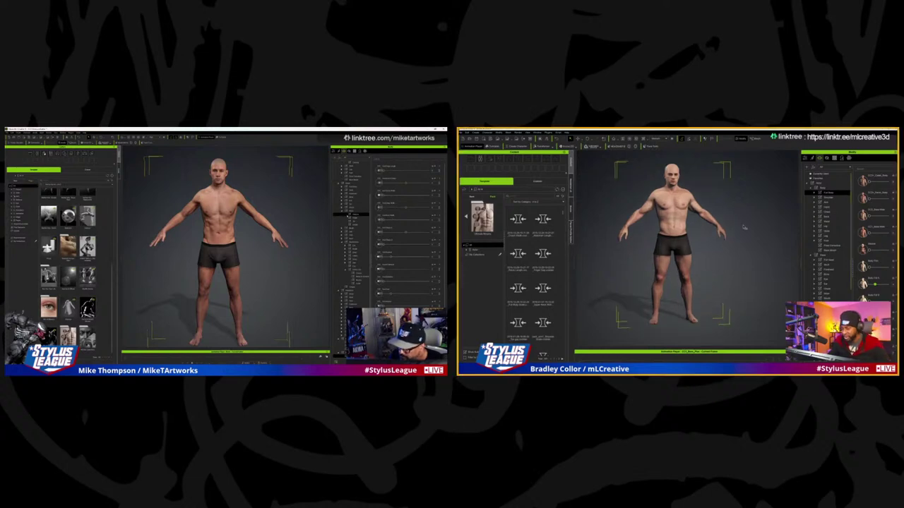
scroll(718, 207, up, 1)
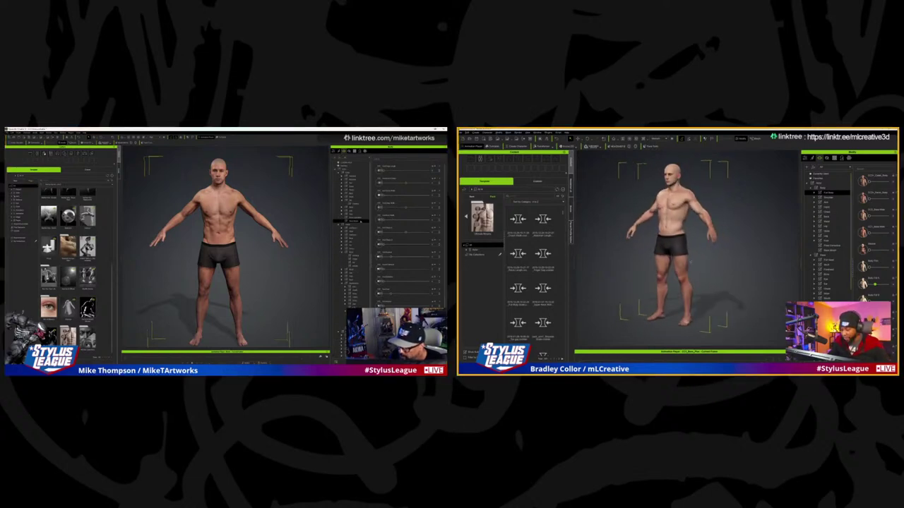
click(350, 190)
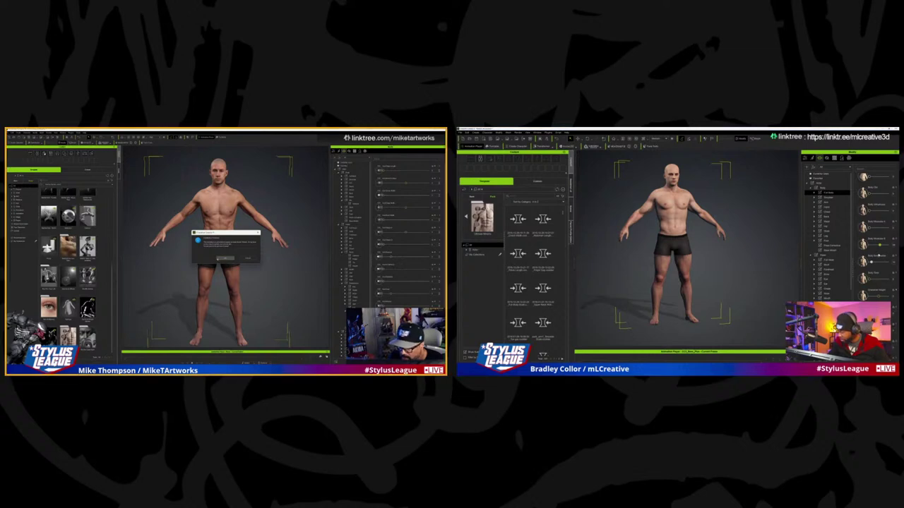
scroll(740, 259, up, 1)
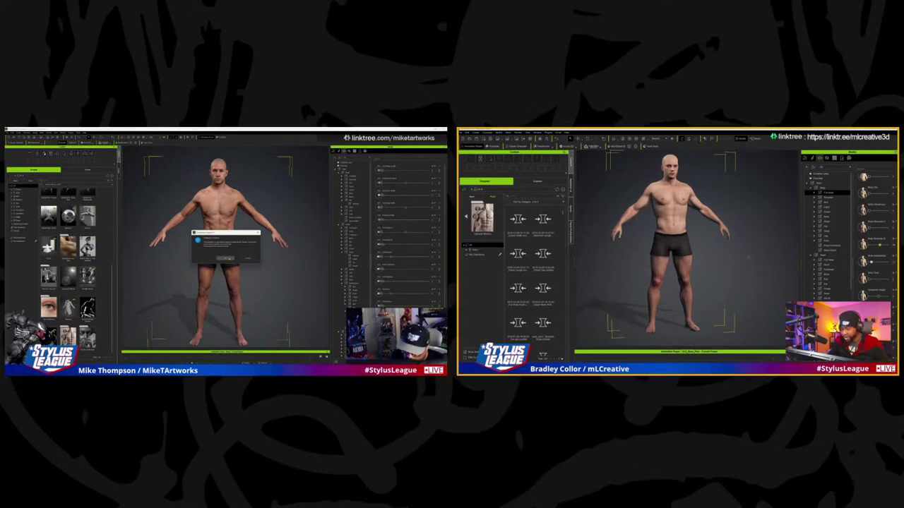
scroll(702, 252, down, 1)
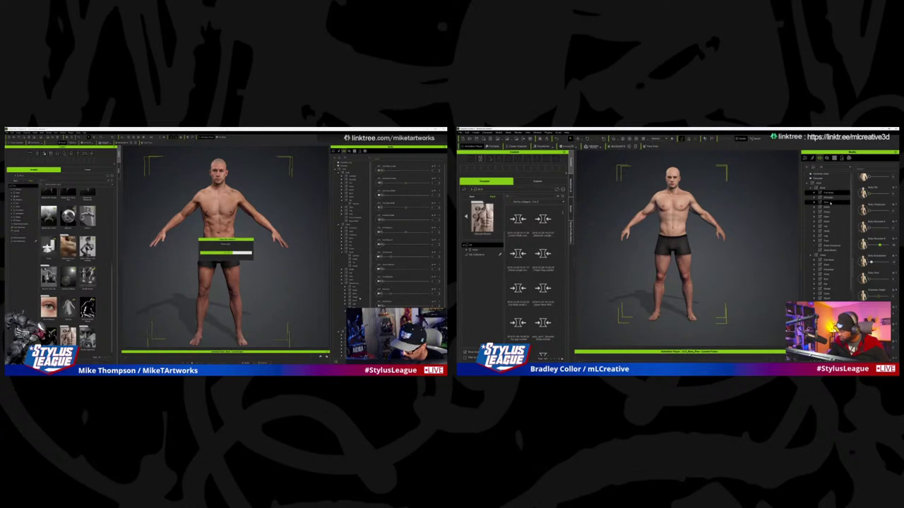
- Lengthen the CC3_Base_Plus character's arms with the Arm Length morph and inspect the figure from an angle
click(827, 197)
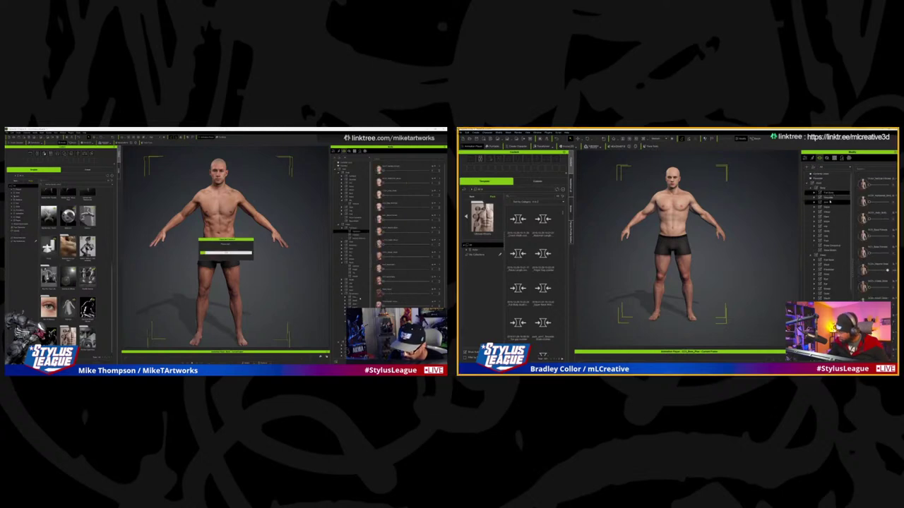
click(828, 200)
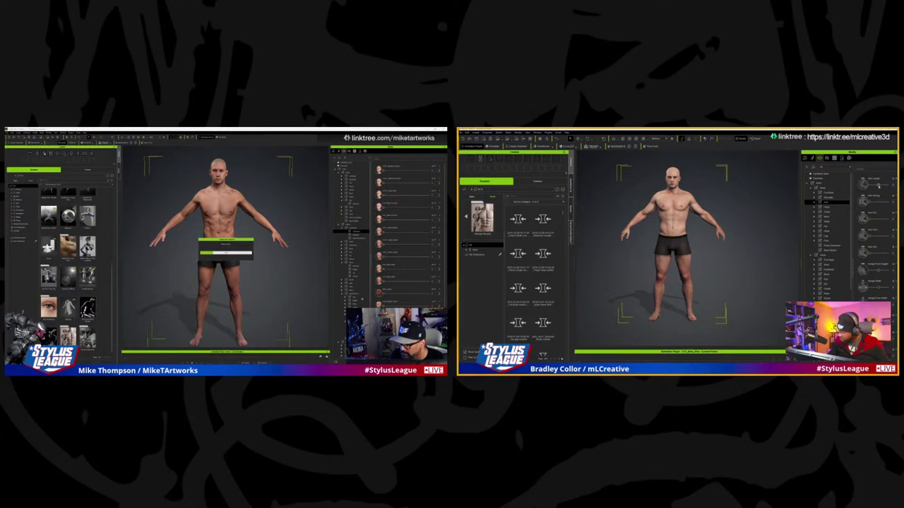
drag(880, 185, 888, 185)
mouse_move(716, 273)
right_down()
mouse_move(706, 275)
mouse_move(738, 275)
mouse_move(710, 272)
mouse_move(738, 261)
mouse_move(751, 238)
mouse_move(709, 258)
right_up()
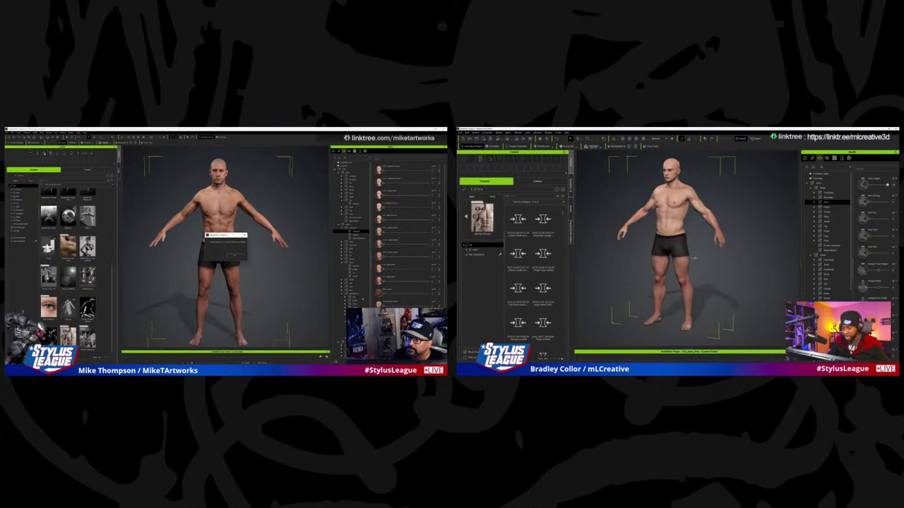
- Look through the Full Body morph sliders for the second scene's character
click(838, 192)
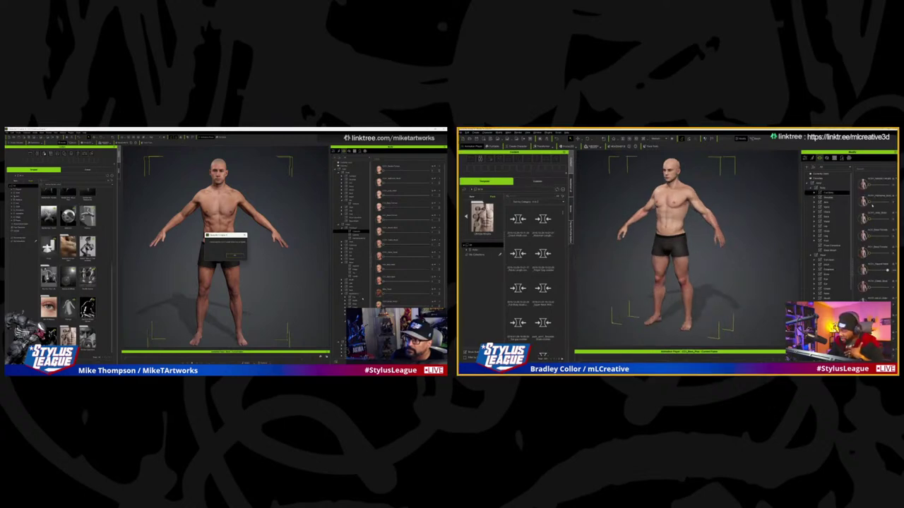
scroll(872, 204, down, 2)
scroll(868, 219, down, 5)
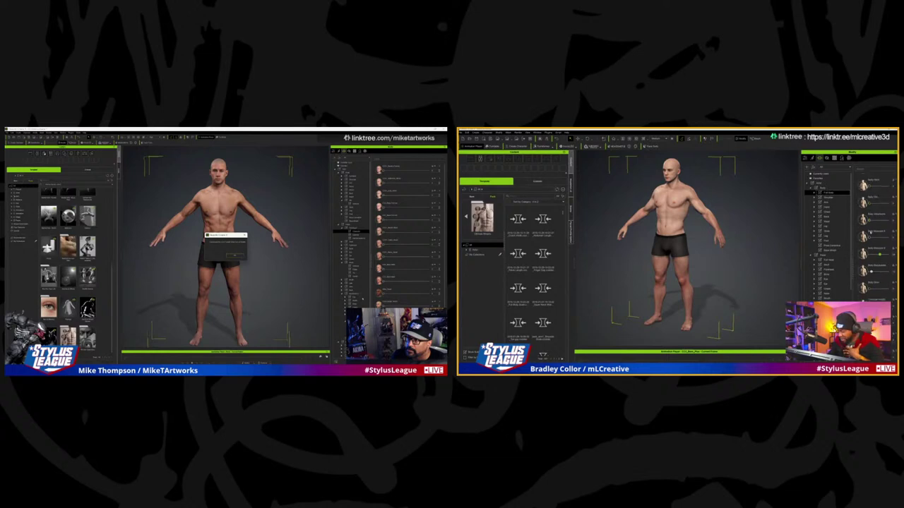
scroll(871, 249, down, 3)
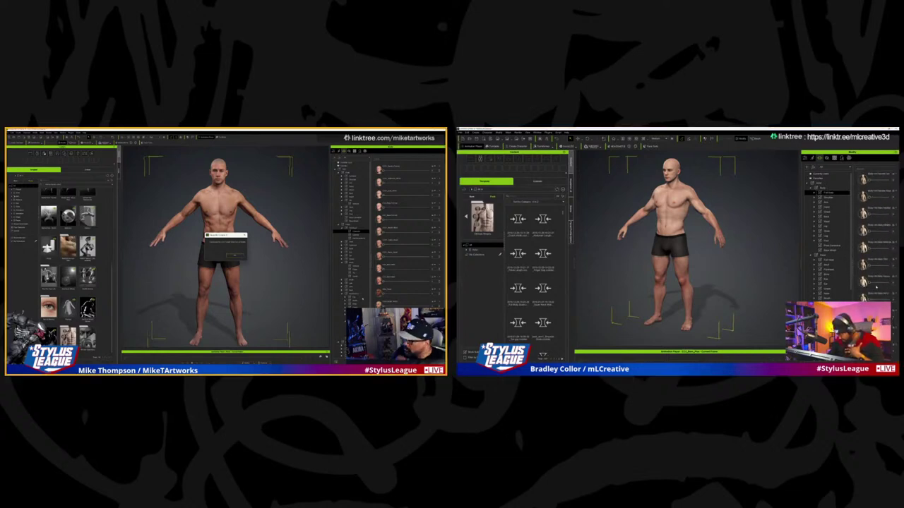
scroll(874, 237, down, 3)
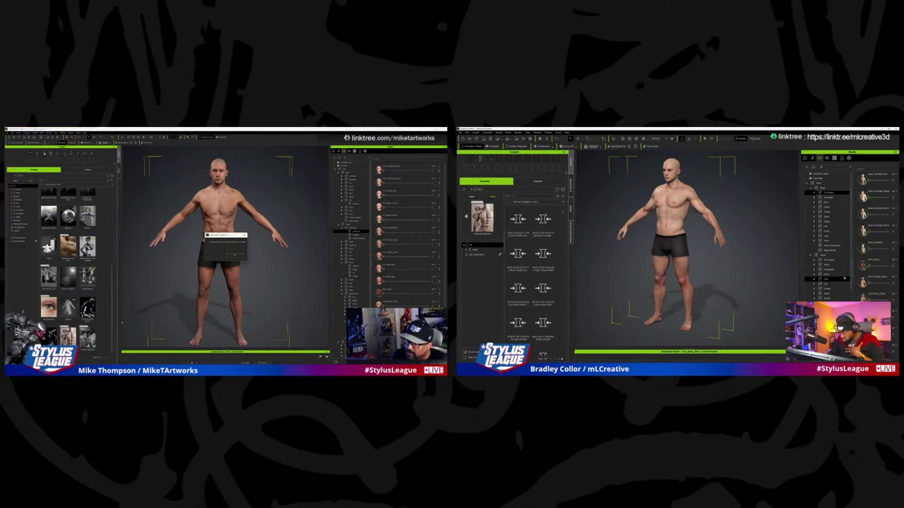
scroll(874, 233, down, 3)
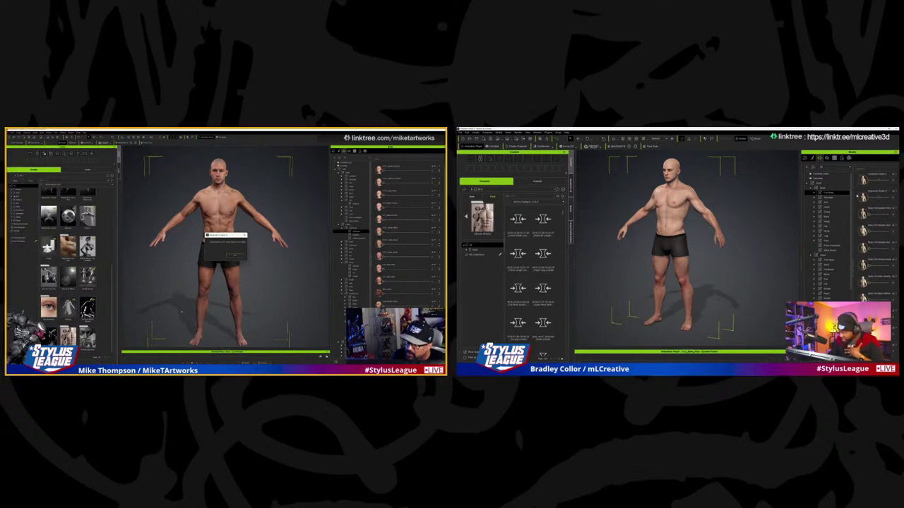
scroll(874, 233, down, 5)
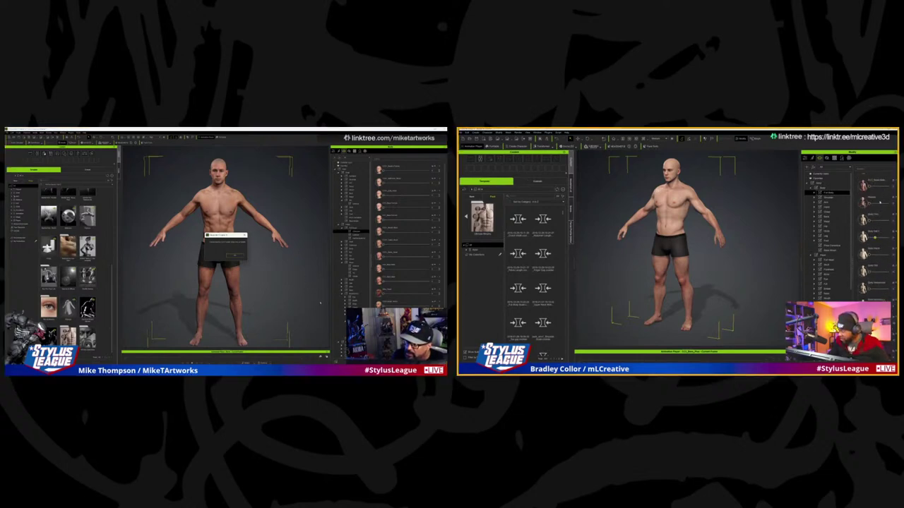
scroll(873, 233, down, 3)
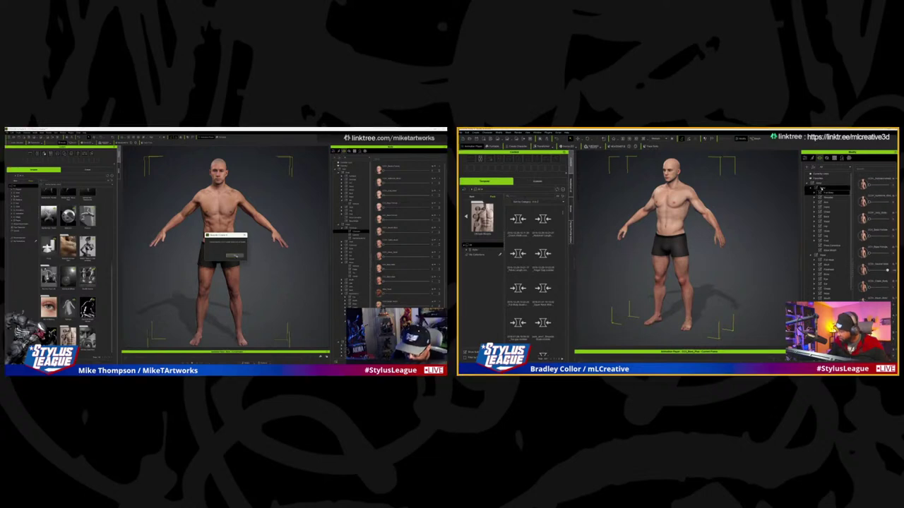
- Check the Base Morph, Full Body and Arm subcategories in the second scene and select a morph category in the first scene
click(827, 250)
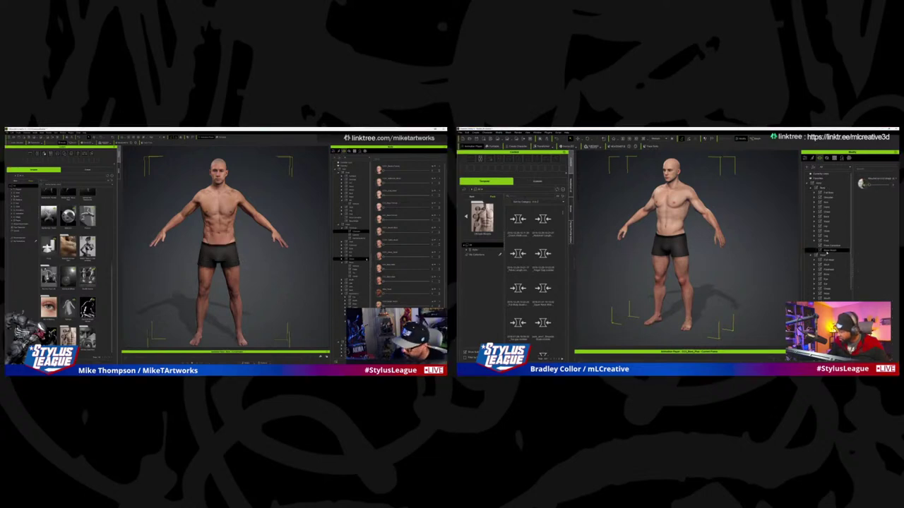
click(826, 192)
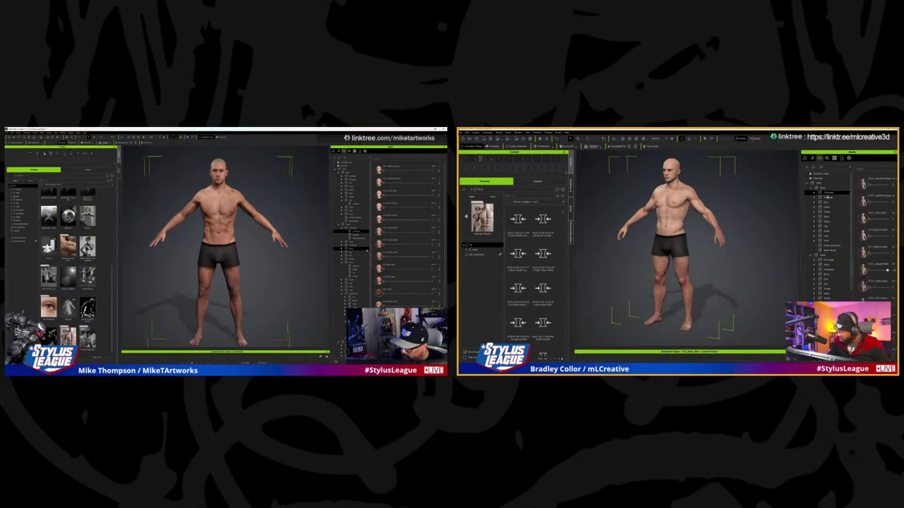
click(824, 201)
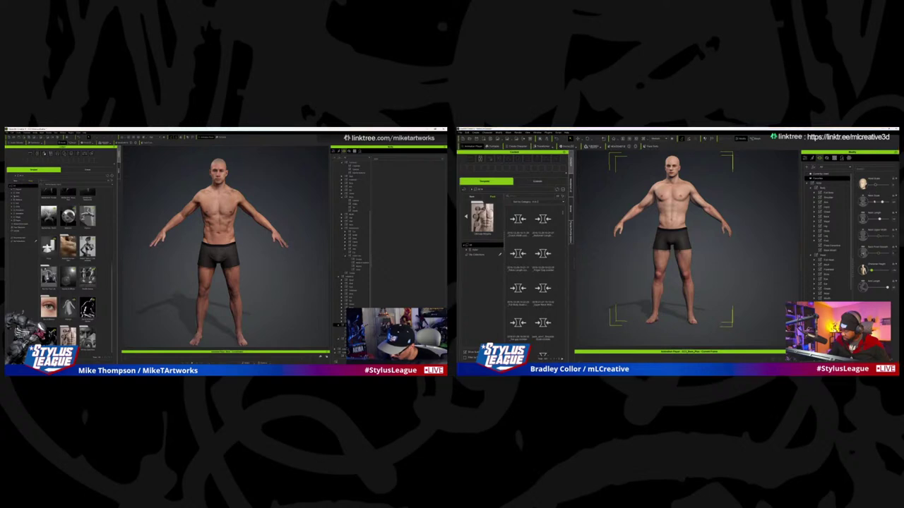
click(347, 170)
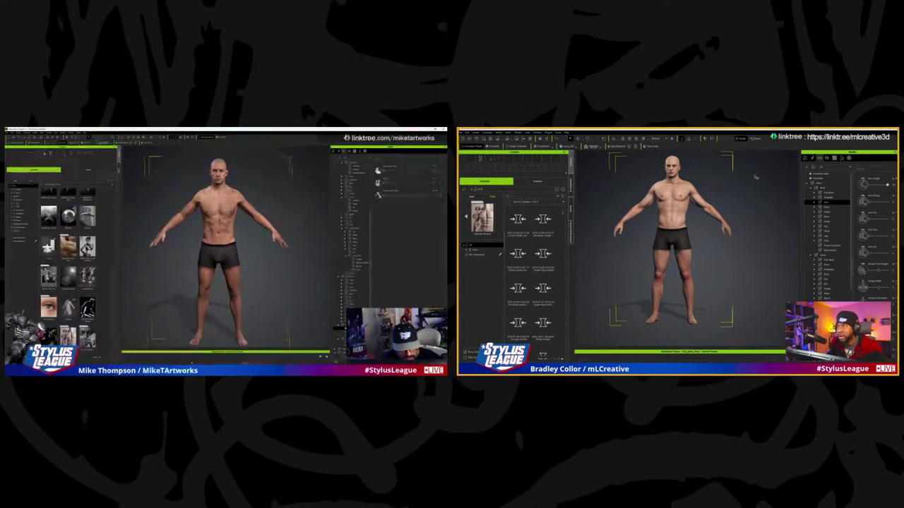
- Open the Character category in the second scene's content library
scroll(734, 218, down, 2)
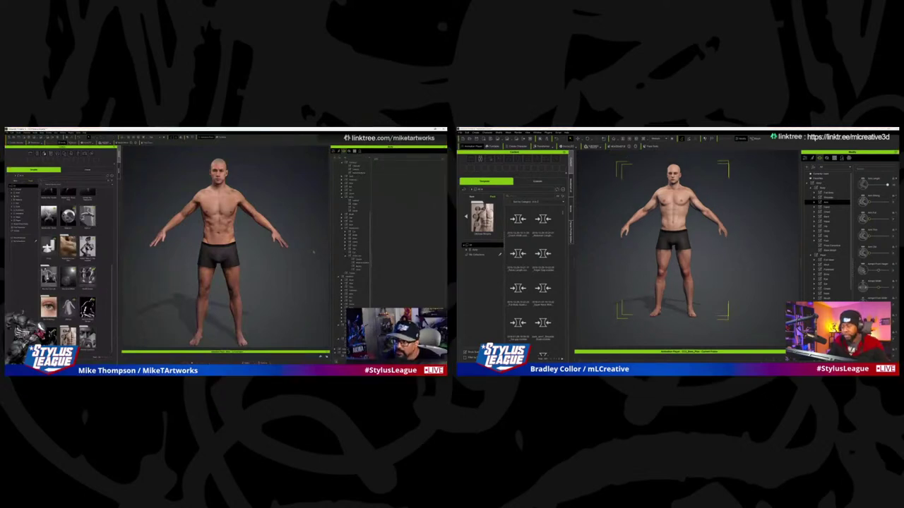
scroll(672, 241, up, 2)
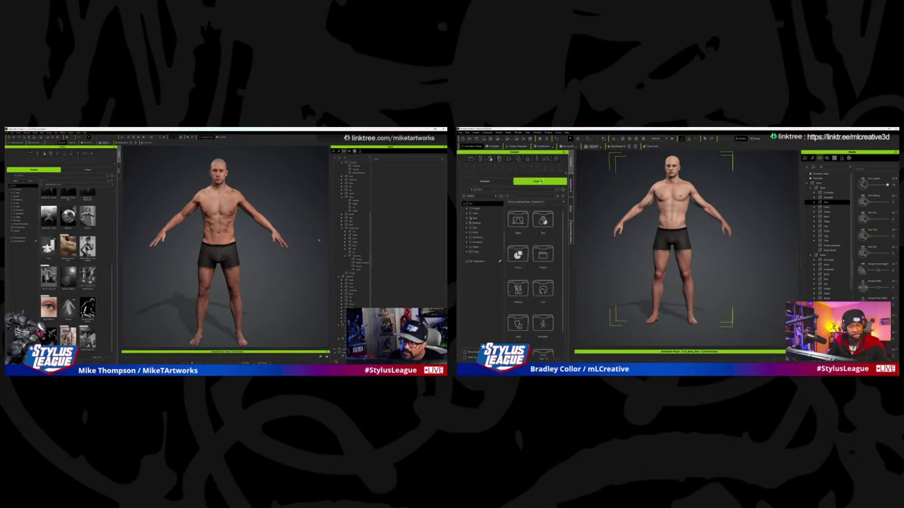
click(474, 211)
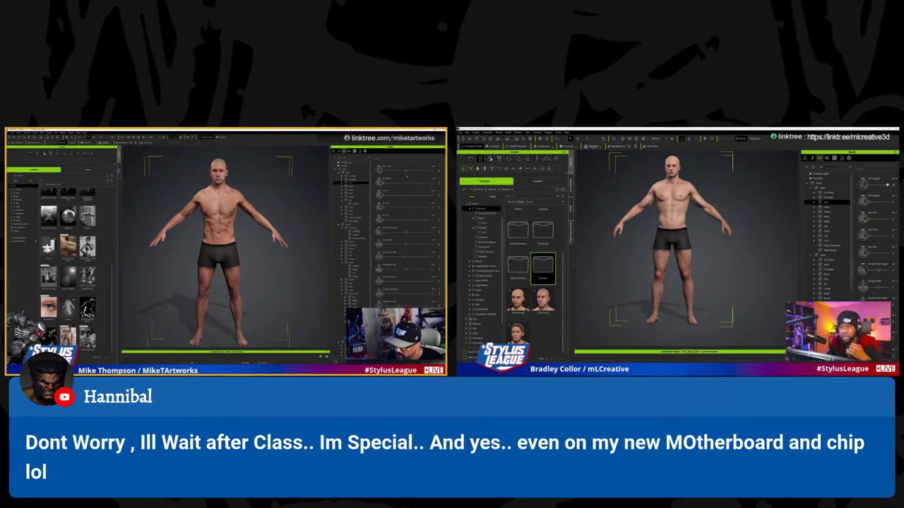
- Look through the arm morph sliders in the first scene and examine the second scene's character from several angles and distances
scroll(399, 233, down, 3)
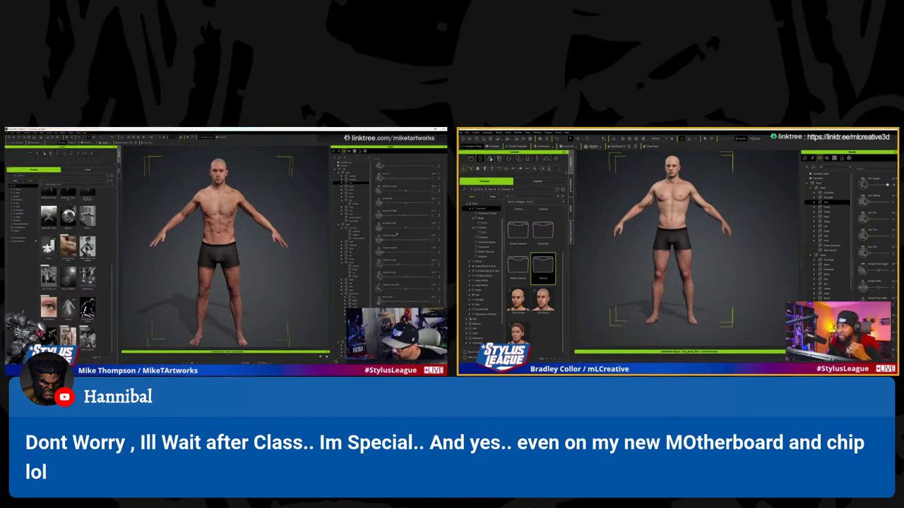
scroll(401, 243, down, 3)
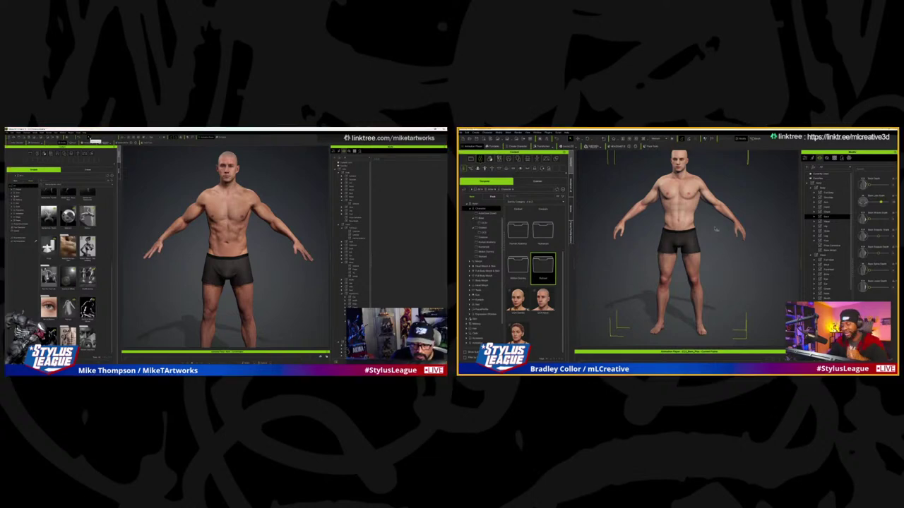
scroll(733, 288, down, 2)
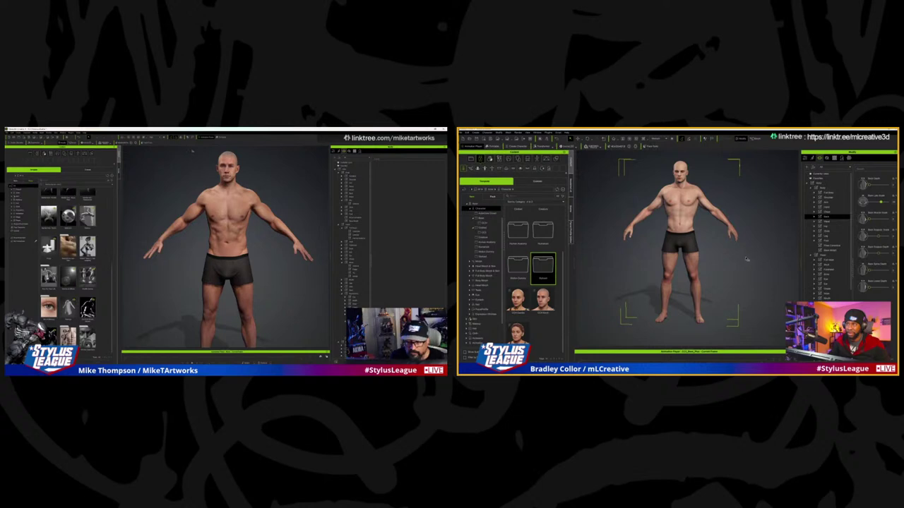
right_drag(750, 260, 715, 216)
scroll(710, 257, up, 3)
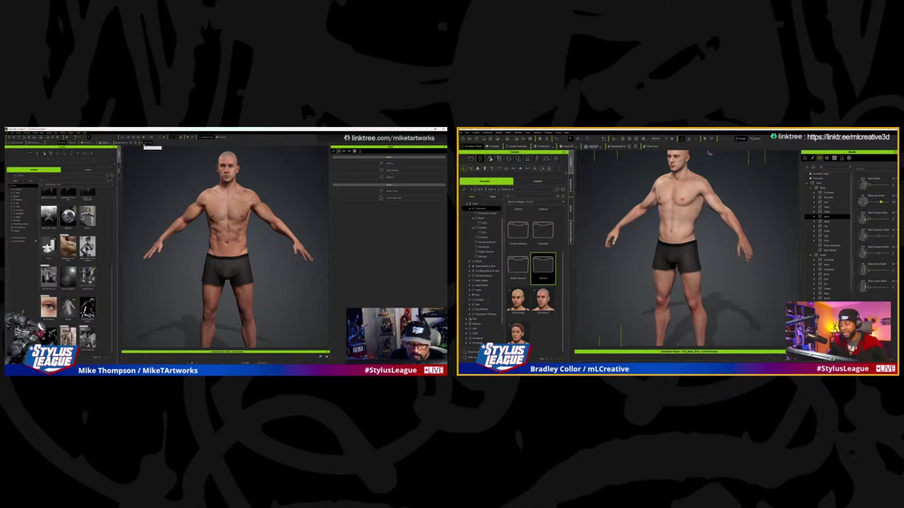
right_drag(708, 153, 783, 194)
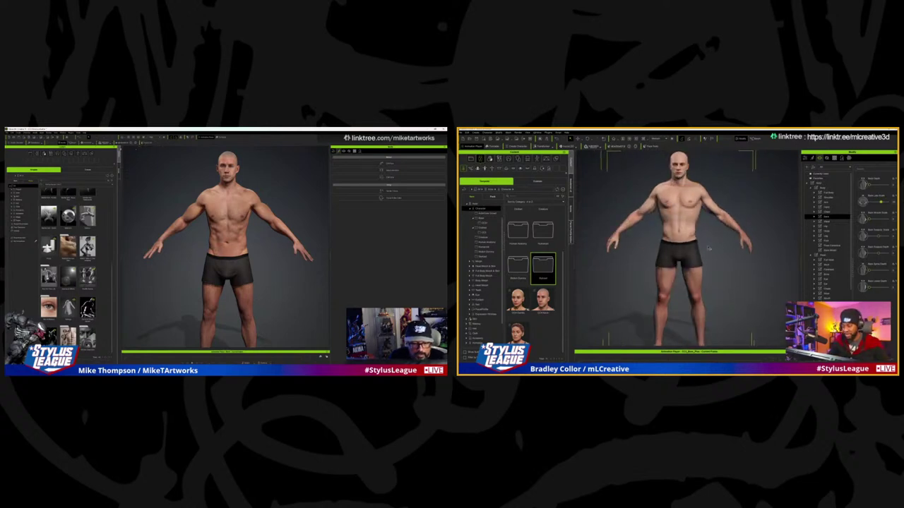
scroll(708, 248, down, 2)
right_drag(708, 248, 760, 266)
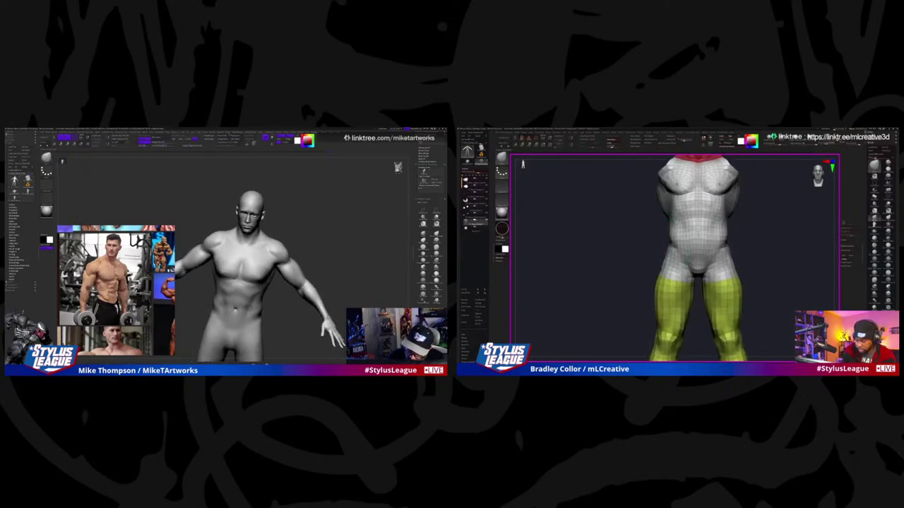
- Switch to ZBrush, reshape the upper thighs of the polygrouped male body from the side, and check the figure from behind
drag(759, 250, 776, 265)
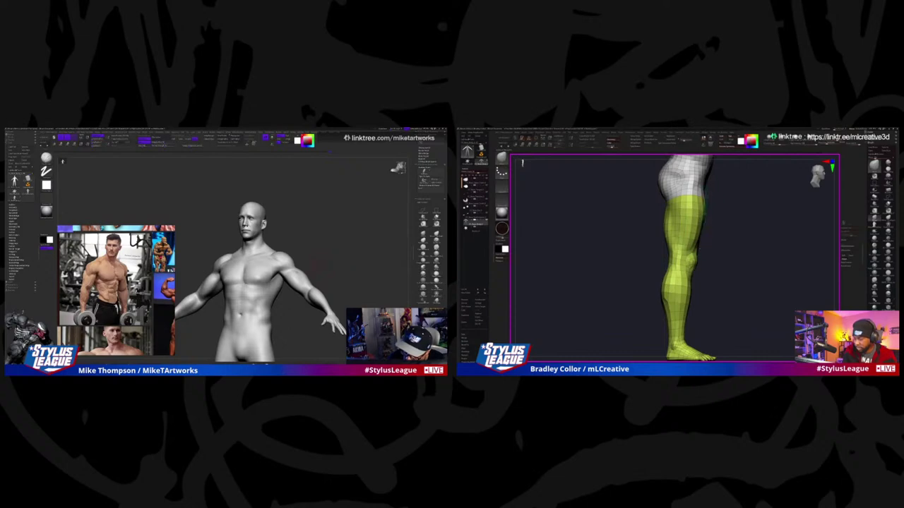
drag(662, 173, 667, 239)
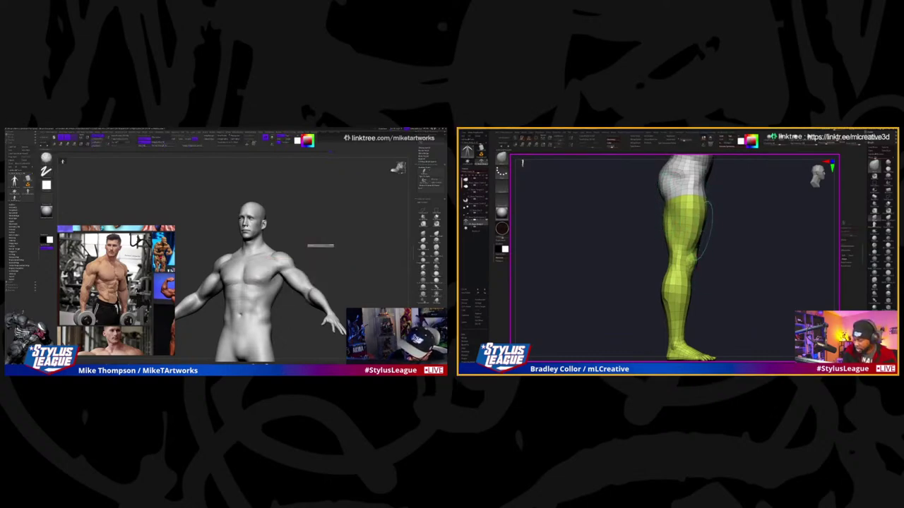
mouse_move(713, 233)
mouse_down()
mouse_move(725, 245)
mouse_move(738, 209)
mouse_move(753, 224)
mouse_up()
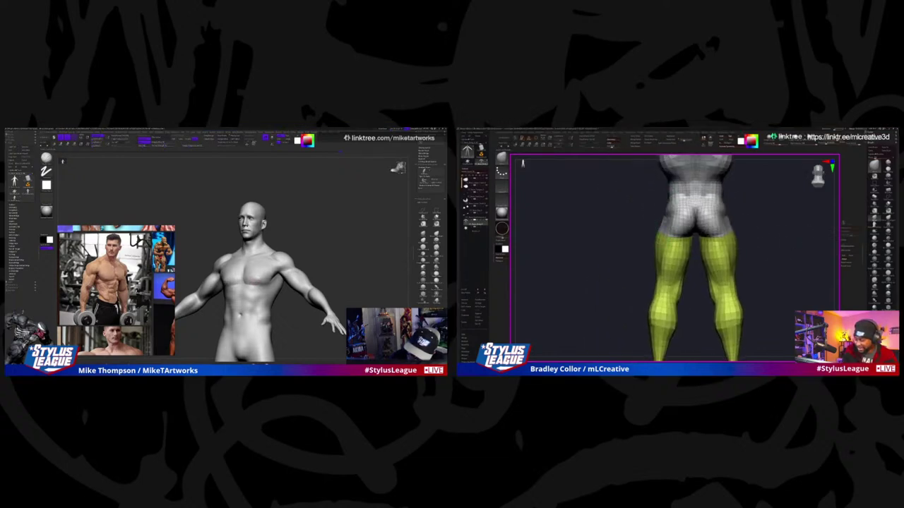
mouse_move(681, 225)
mouse_down()
mouse_move(769, 262)
mouse_move(745, 253)
mouse_move(755, 251)
mouse_up()
key(f)
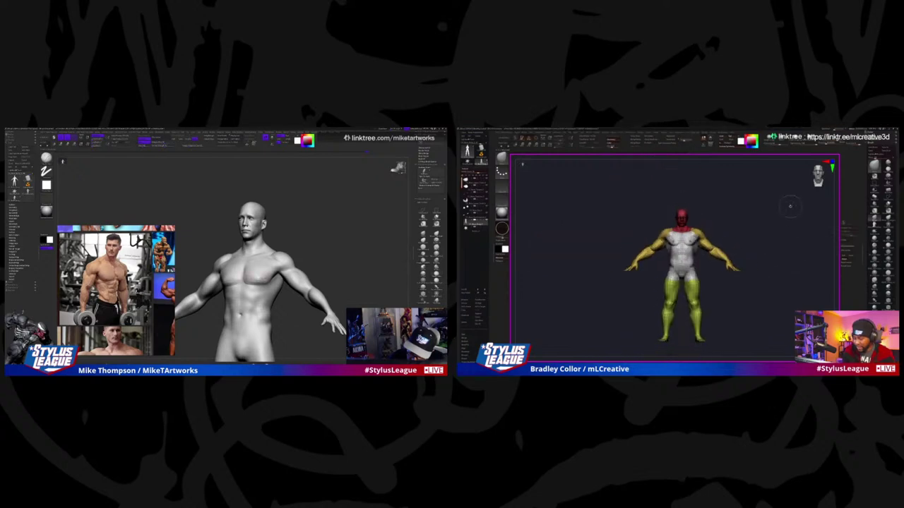
scroll(774, 225, up, 5)
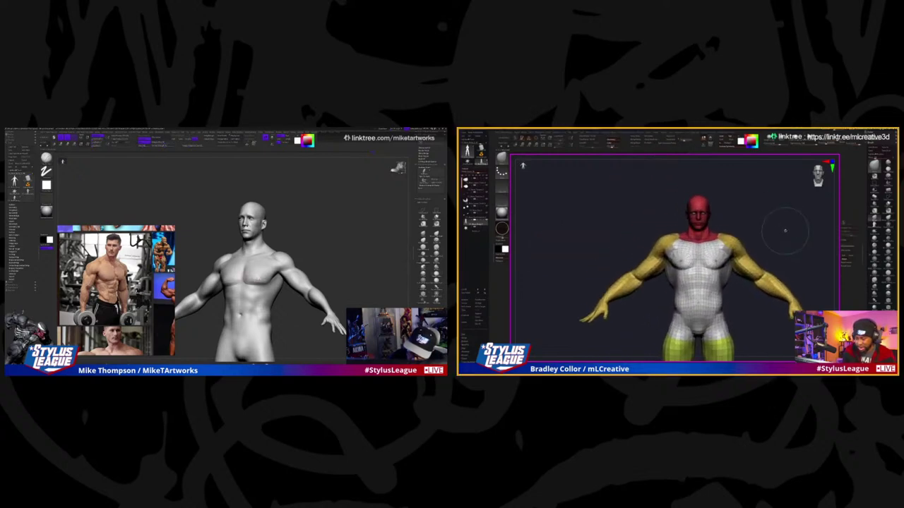
drag(720, 215, 744, 197)
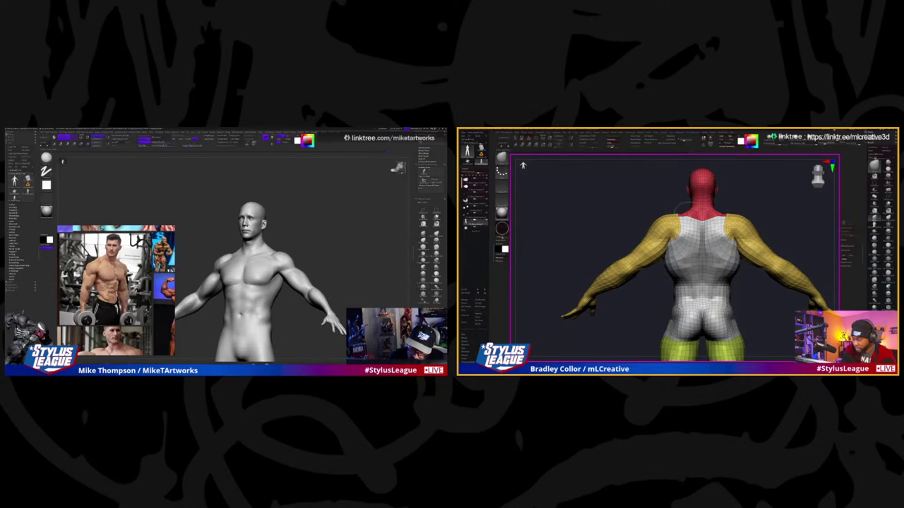
scroll(690, 258, up, 3)
scroll(775, 205, down, 2)
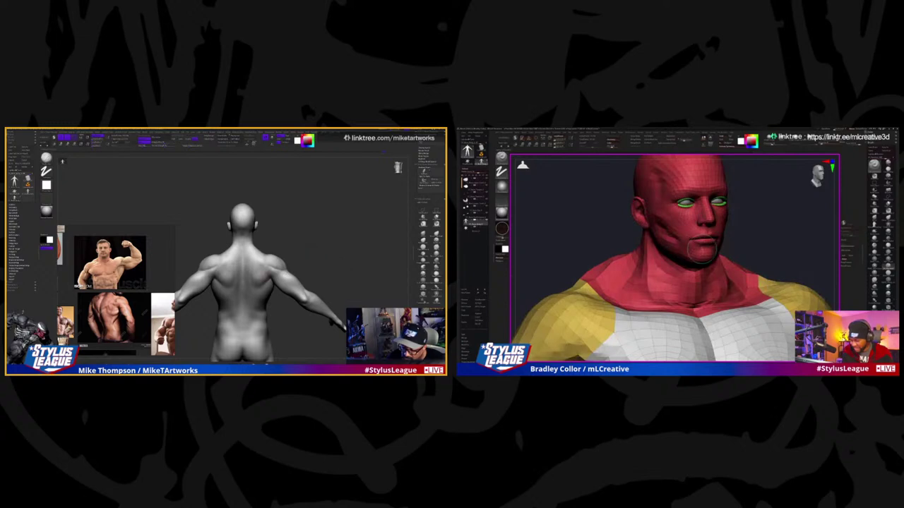
- Reshape the upper back behind the neck of the polygrouped body in side profile and check it from the front
drag(772, 232, 748, 203)
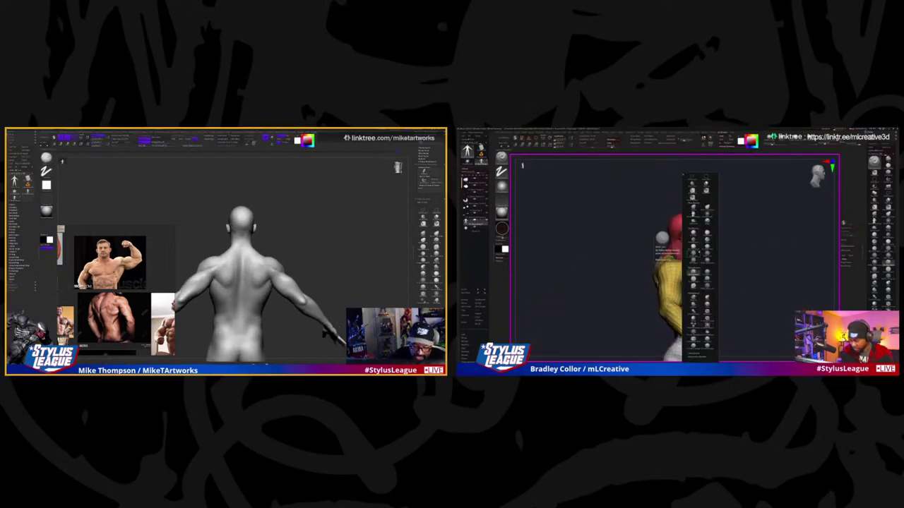
drag(738, 233, 695, 215)
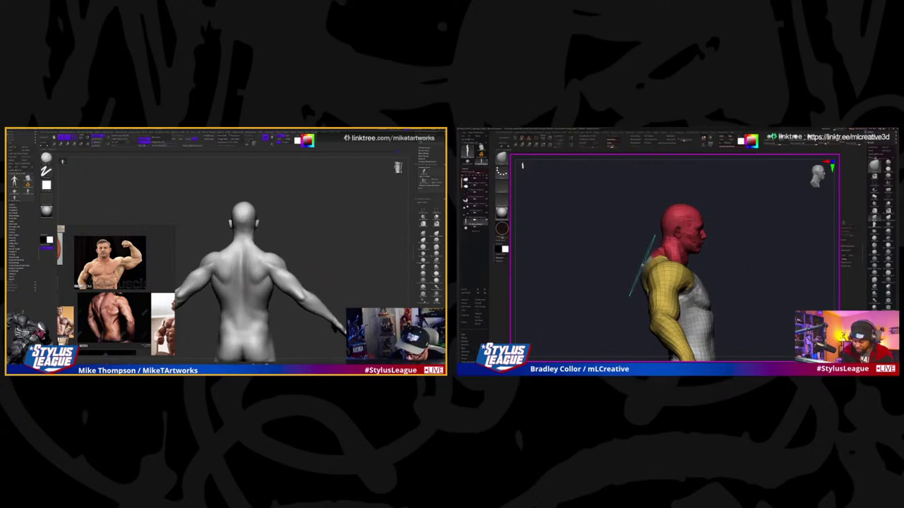
drag(791, 218, 734, 206)
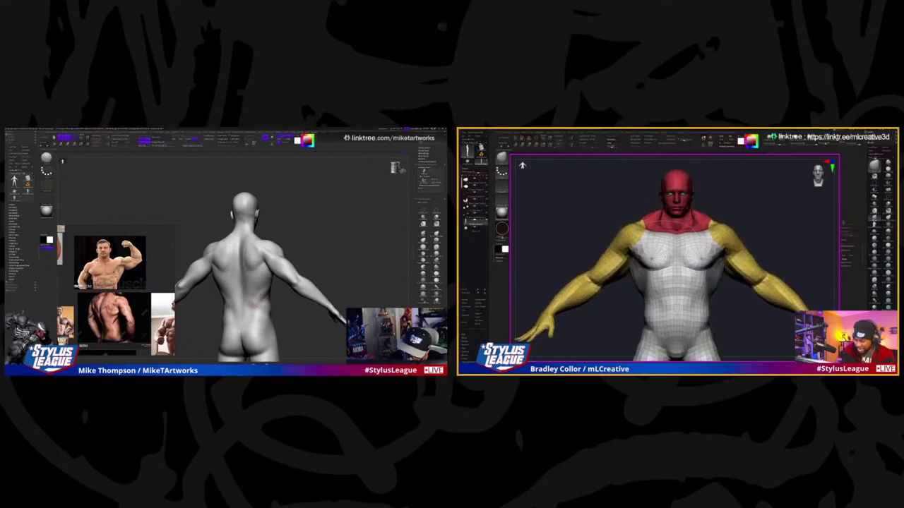
key(f)
- Isolate the yellow arm polygroup in side view and restore the rest of the body
drag(713, 219, 679, 207)
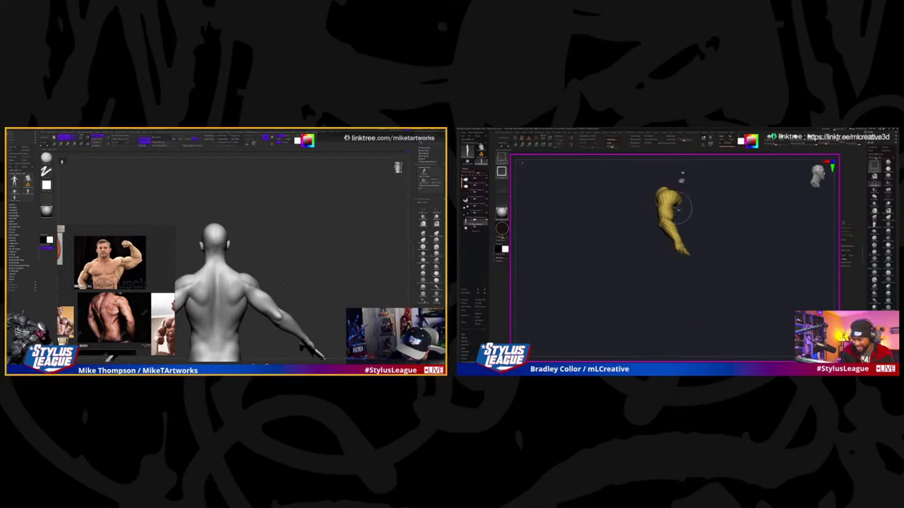
drag(752, 247, 704, 248)
ctrl+alt+shift+drag(731, 218, 664, 294)
drag(773, 246, 787, 264)
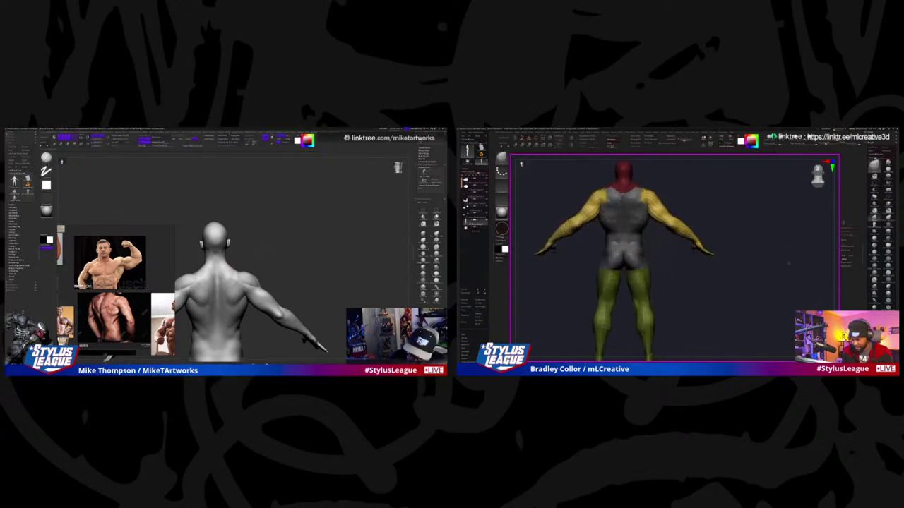
- Hide the yellow arm polygroup and adjust the exposed torso's contour in side profile
drag(689, 237, 709, 242)
ctrl+shift+click(727, 227)
ctrl+alt+shift+drag(771, 247, 792, 257)
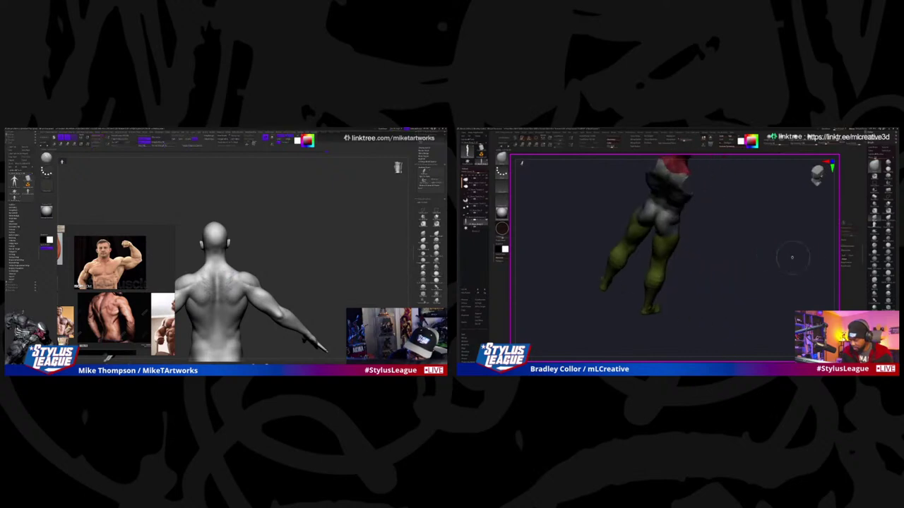
ctrl+alt+shift+drag(716, 226, 769, 278)
mouse_move(766, 268)
mouse_down()
mouse_move(760, 237)
mouse_move(769, 255)
mouse_move(755, 242)
mouse_up()
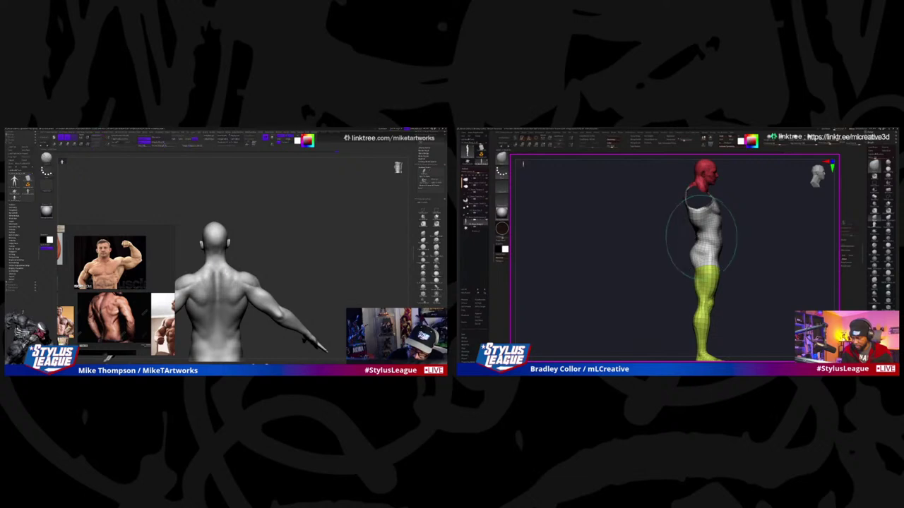
shift+drag(701, 235, 707, 236)
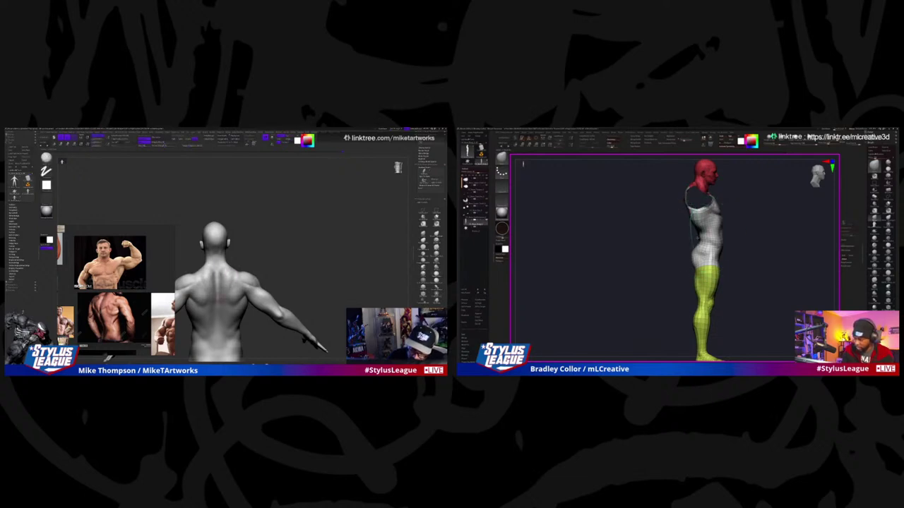
drag(317, 233, 255, 259)
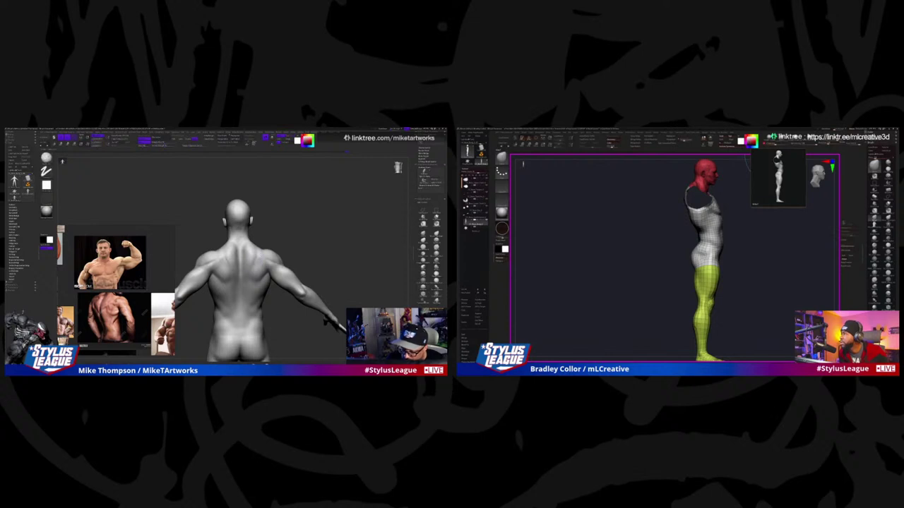
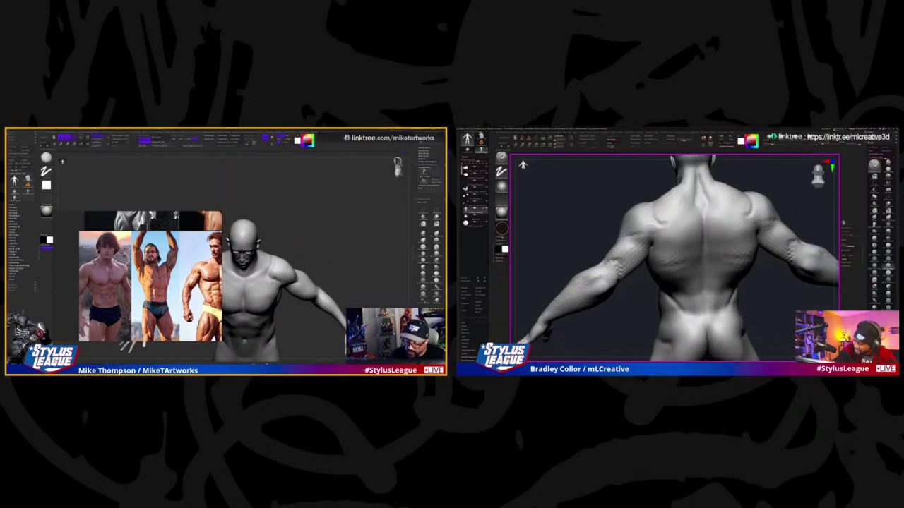
- Examine the sculpted back and shoulder muscles from behind and in profile, toggling the polygon wireframe
drag(770, 191, 752, 190)
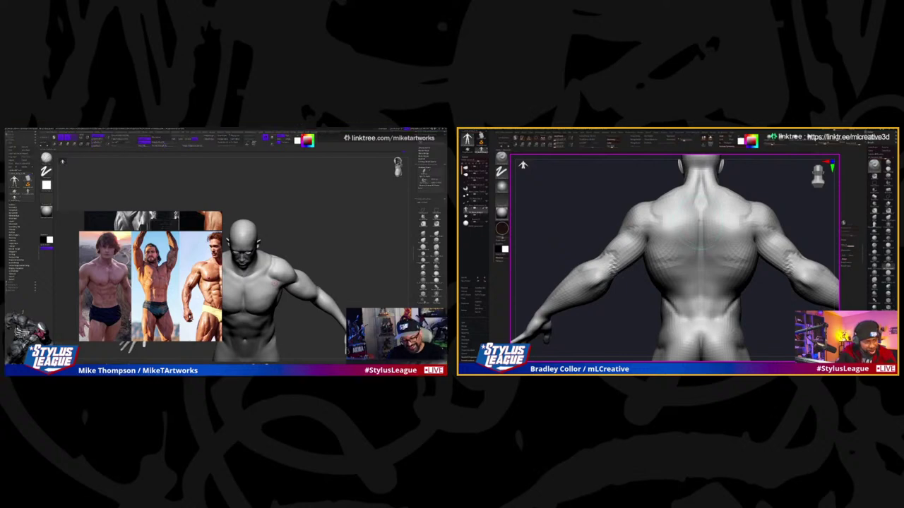
mouse_move(801, 204)
mouse_down()
mouse_move(777, 219)
mouse_move(768, 244)
mouse_up()
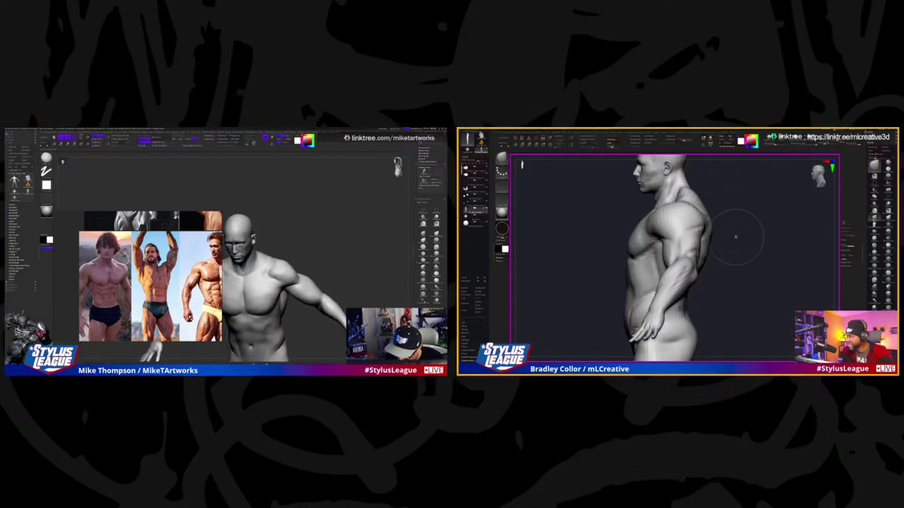
key(shift+f)
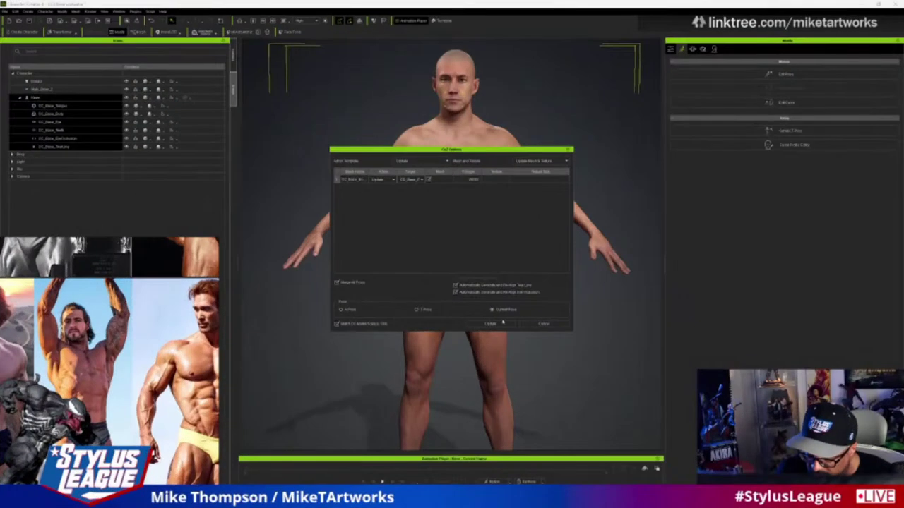
- Cancel the body-only GoZ import and update the Character Creator figure with all sent meshes, using Current Pose and Match CC Model Scale
click(490, 324)
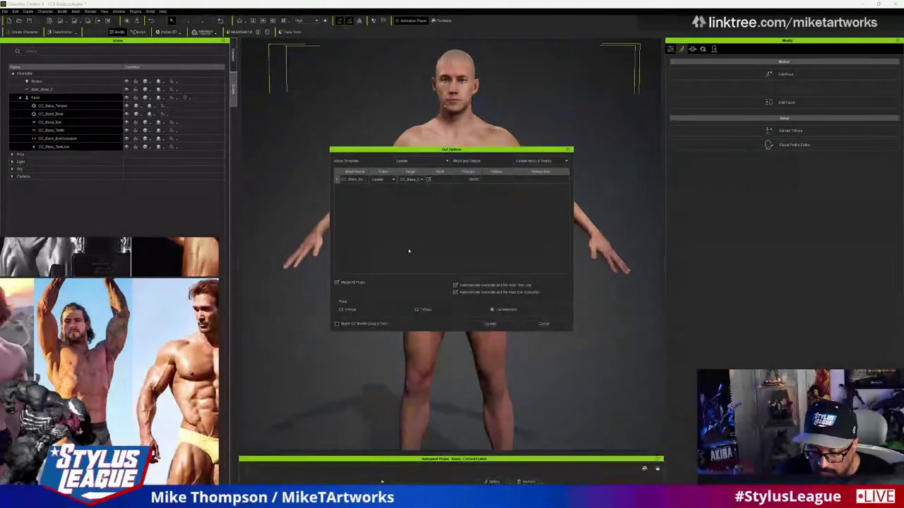
click(543, 324)
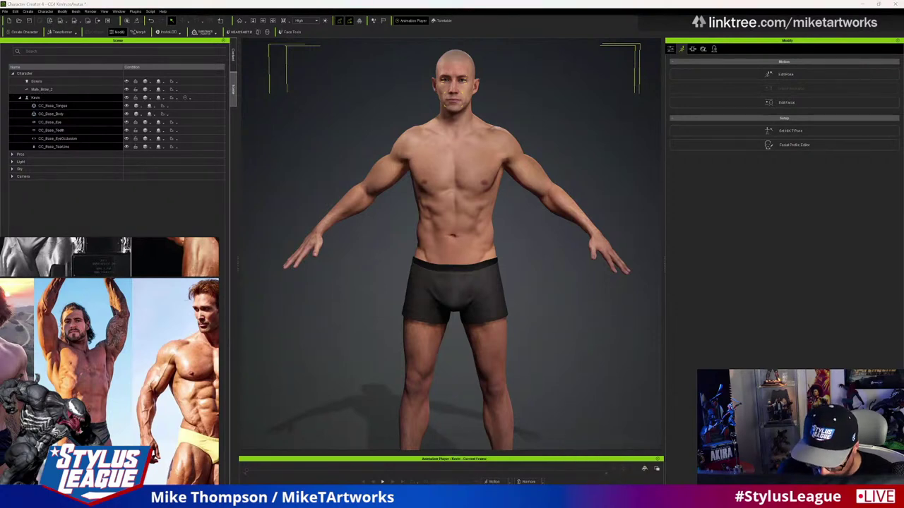
key(alt+Tab)
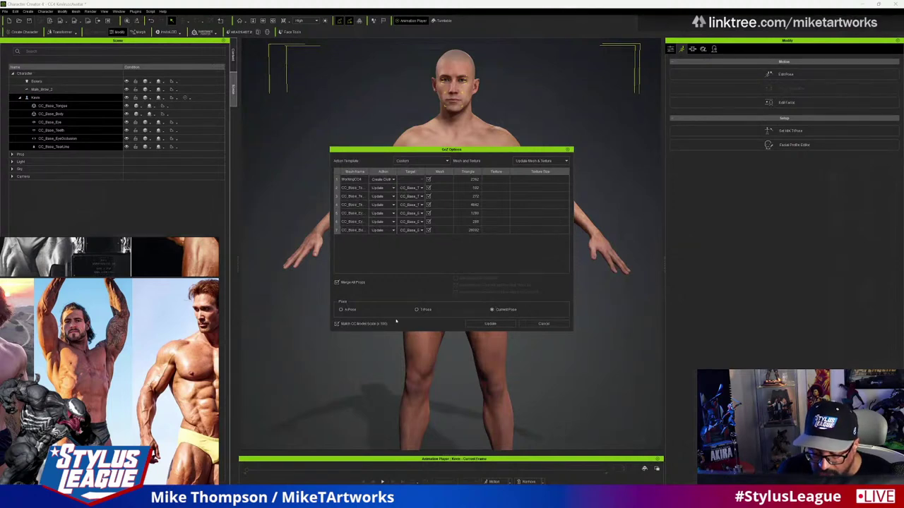
click(490, 324)
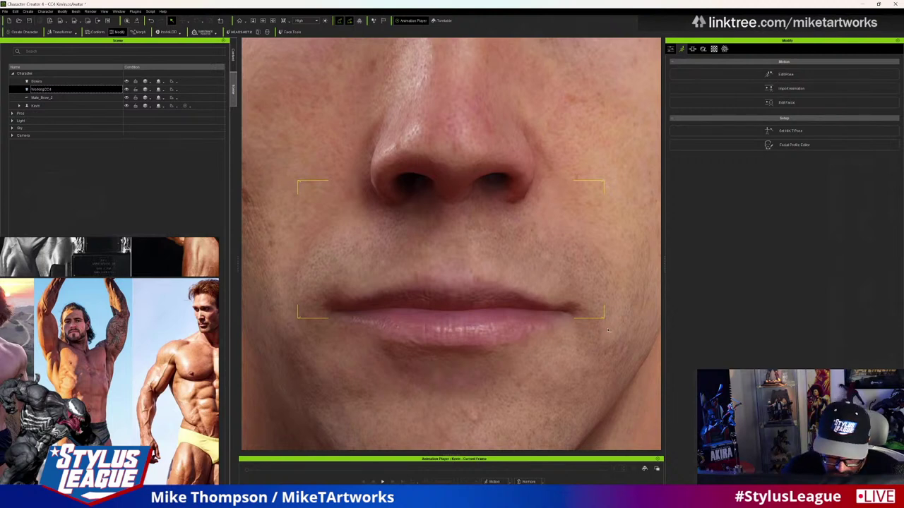
- Select the main character instead of the imported WorkingCC4 mesh and inspect the updated full figure
click(461, 330)
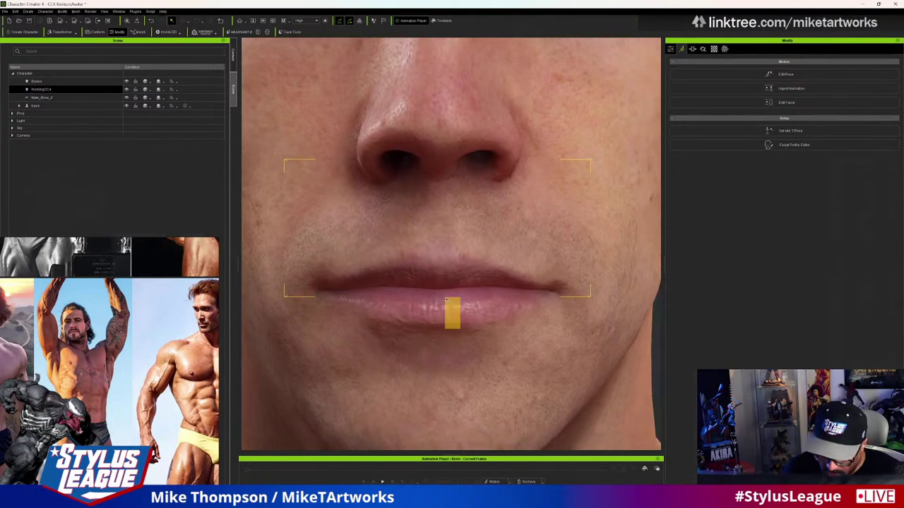
scroll(466, 325, down, 5)
scroll(490, 320, down, 5)
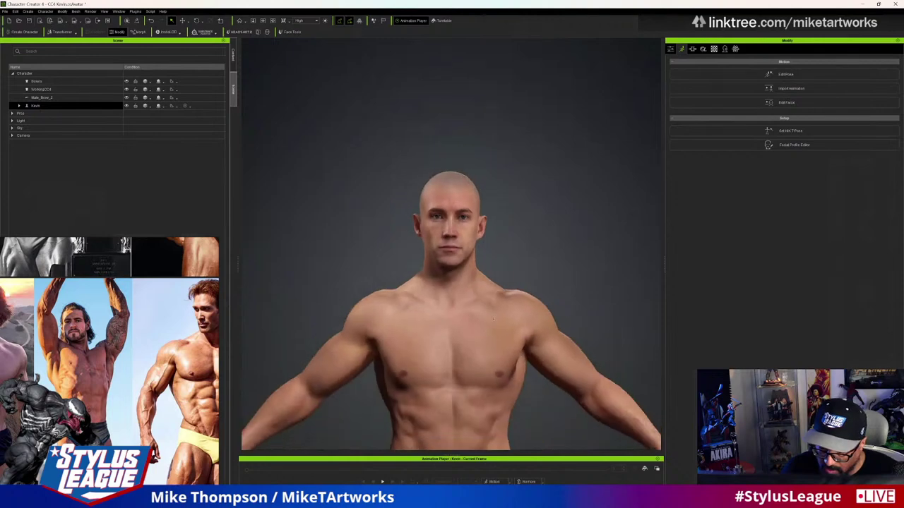
scroll(499, 321, down, 2)
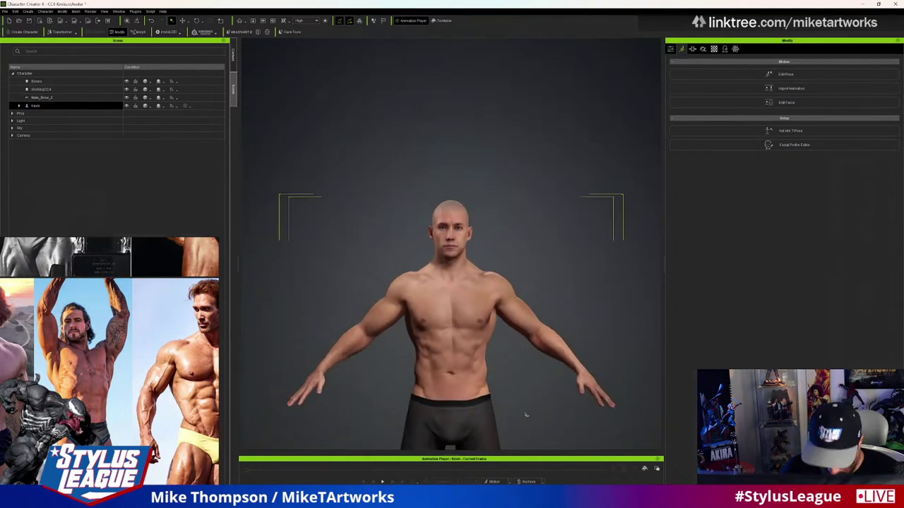
middle_drag(525, 414, 536, 285)
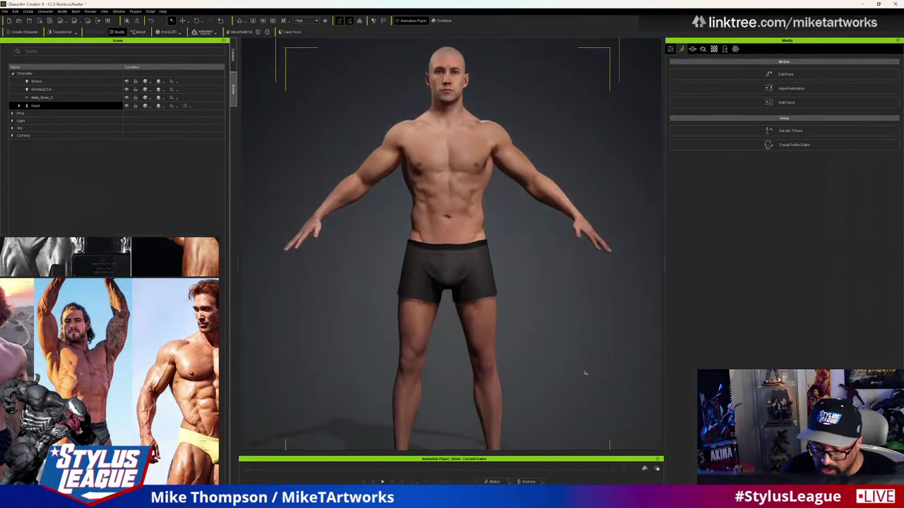
mouse_move(583, 371)
right_down()
mouse_move(448, 369)
mouse_move(650, 362)
mouse_move(571, 363)
right_up()
key(f)
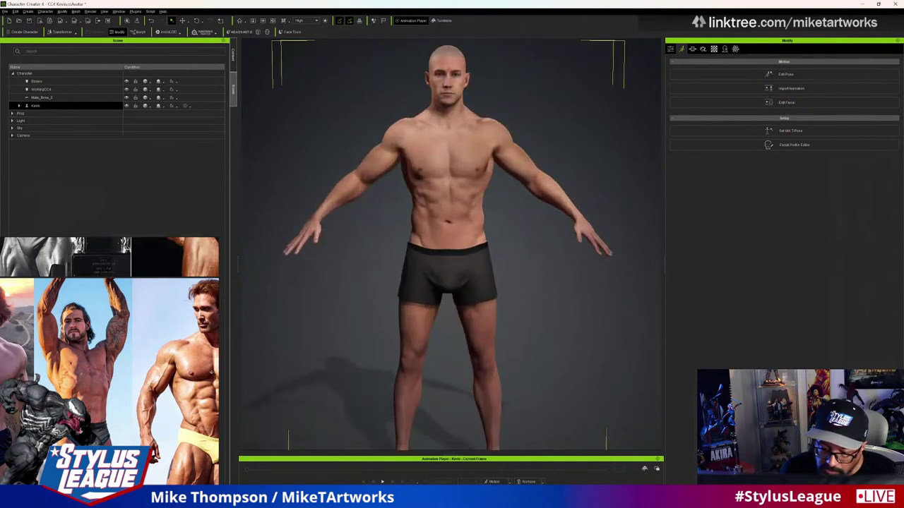
- Inspect the updated figure from three-quarter, back and front views, and show its morph sliders
right_drag(303, 363, 262, 363)
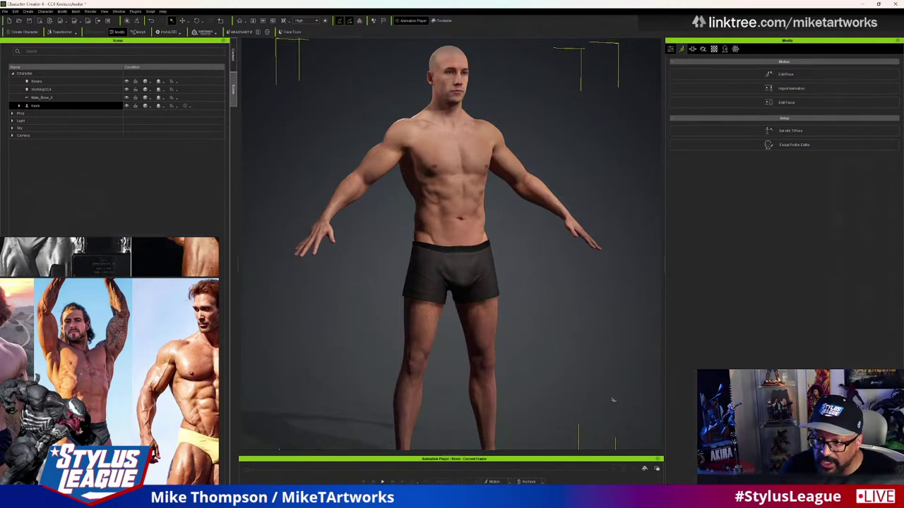
key(b)
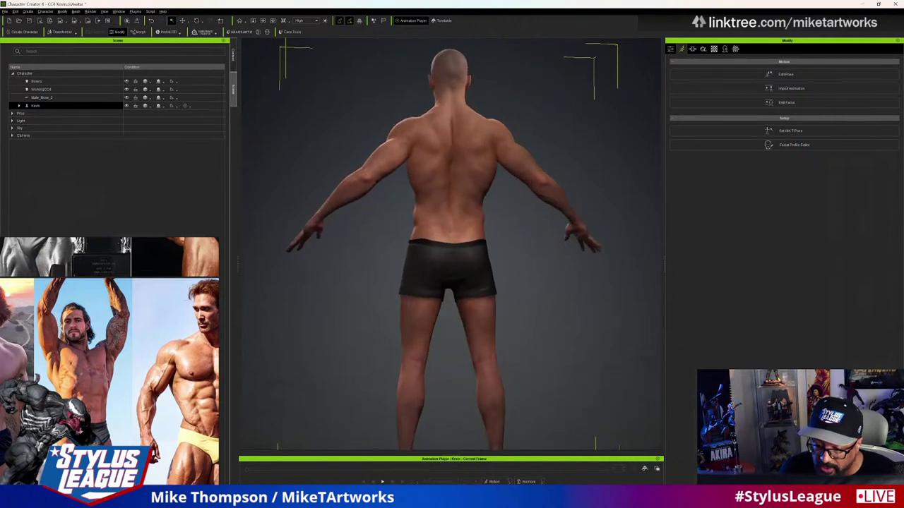
right_drag(296, 390, 266, 391)
key(f)
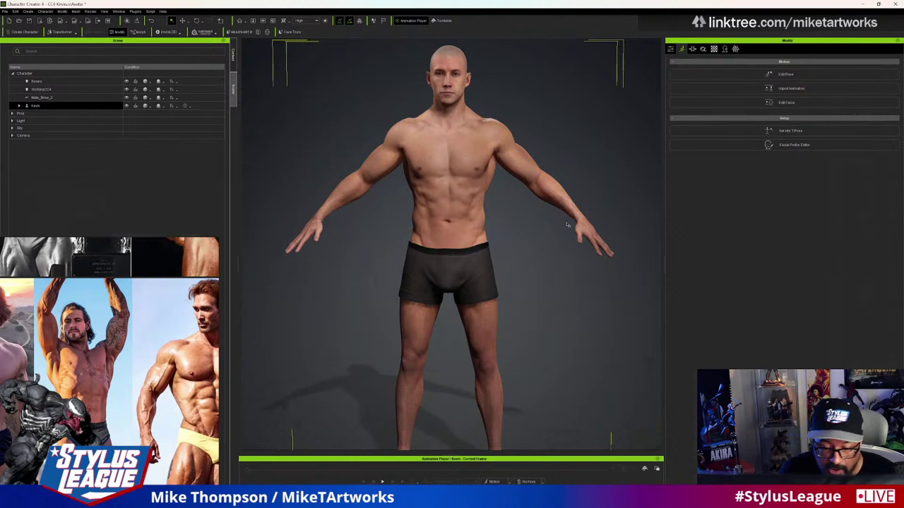
click(693, 49)
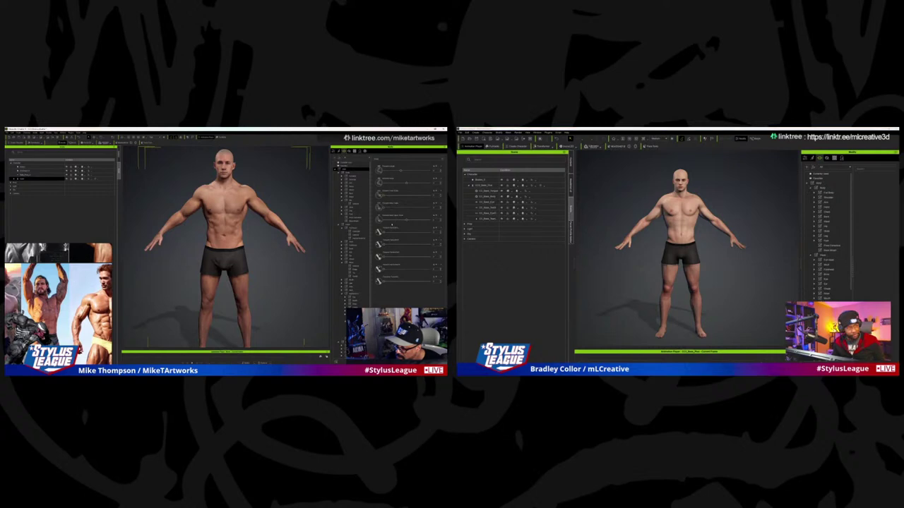
key(alt+Tab)
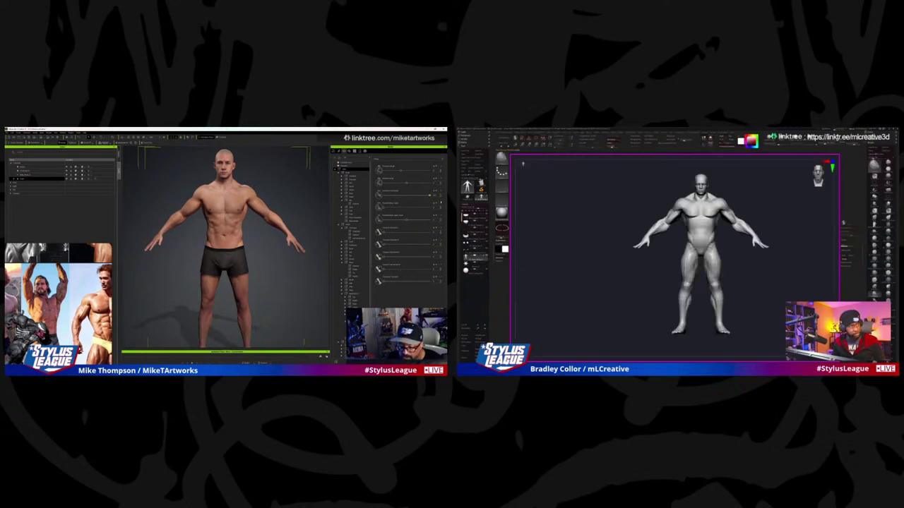
key(alt+Tab)
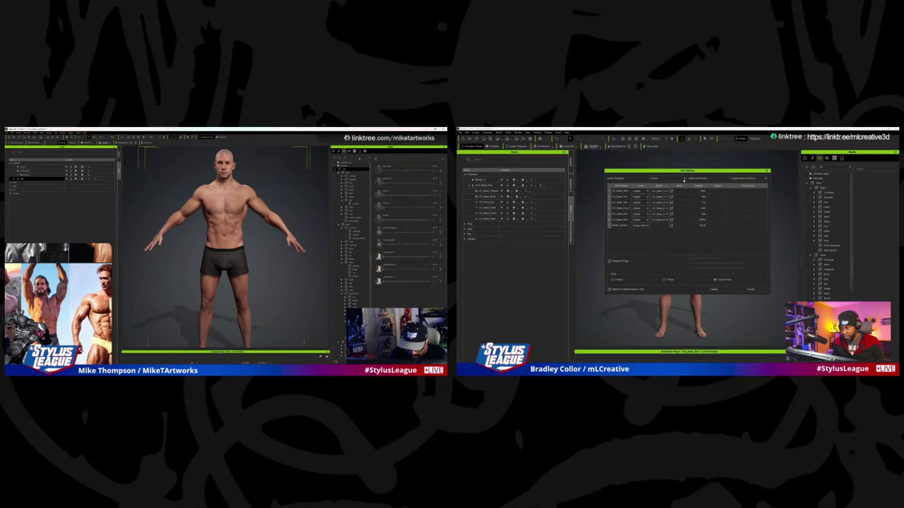
click(682, 179)
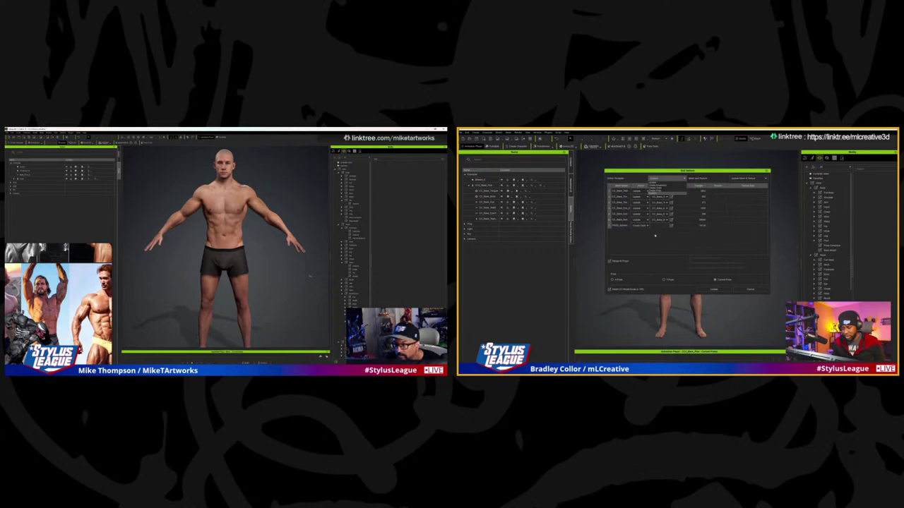
click(662, 186)
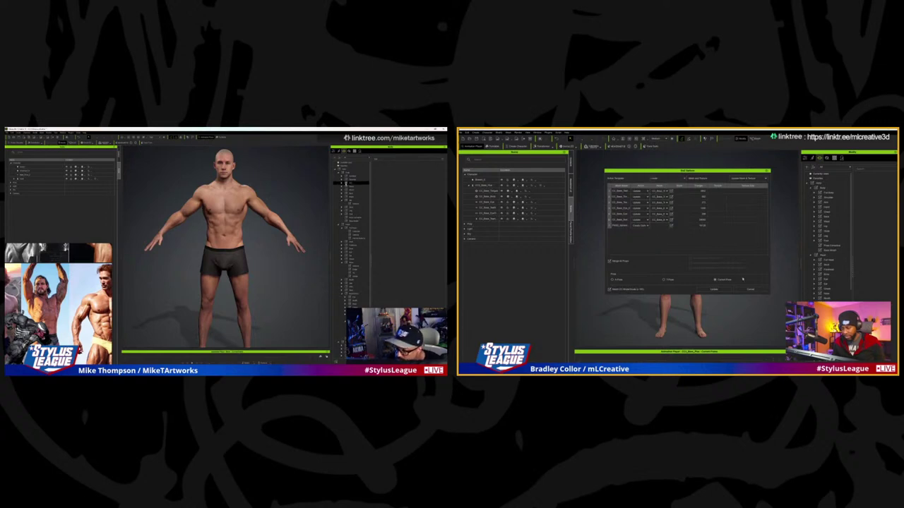
click(749, 290)
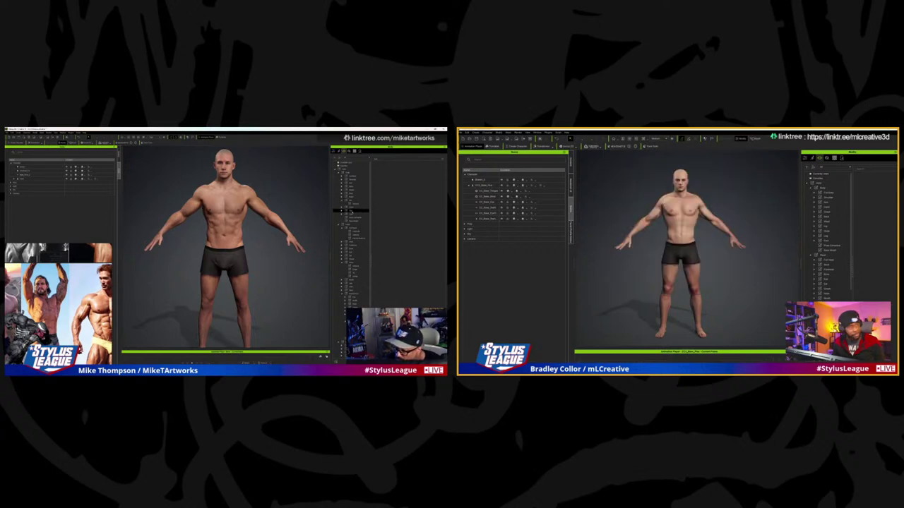
- Switch to ZBrush and check the CC_Base_Body tools for subdivision levels, declining Dynamic Subdiv activation
key(alt+Tab)
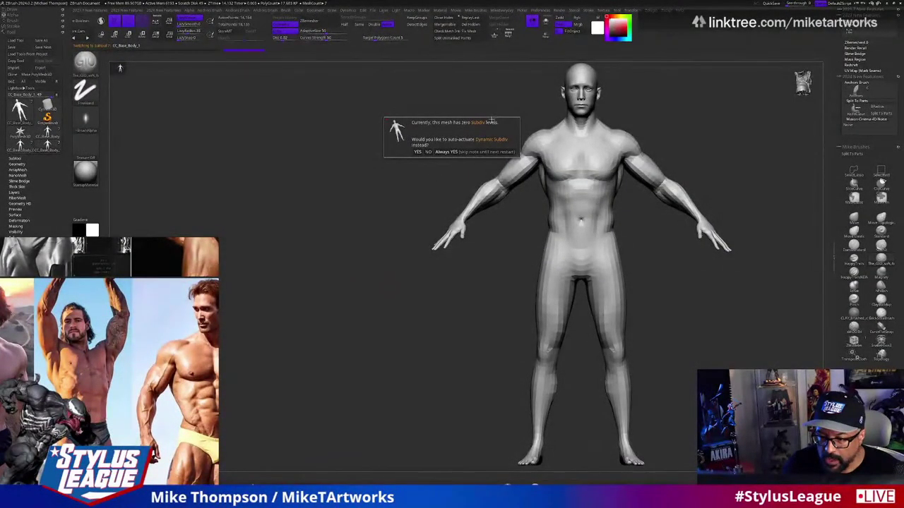
click(428, 152)
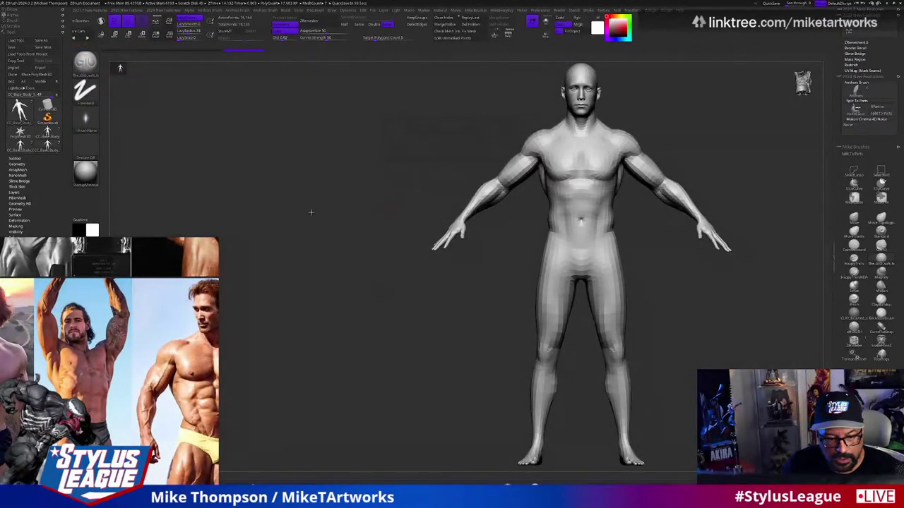
mouse_move(18, 145)
click(48, 145)
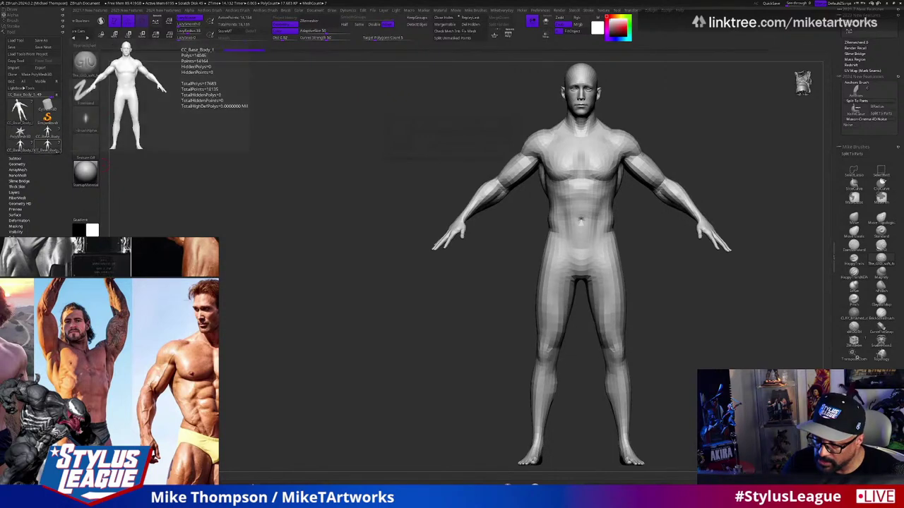
click(20, 145)
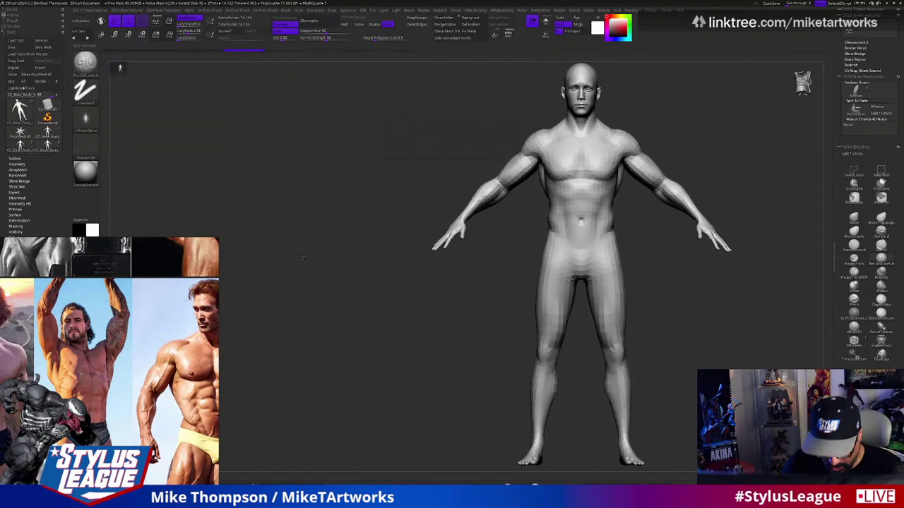
key(d)
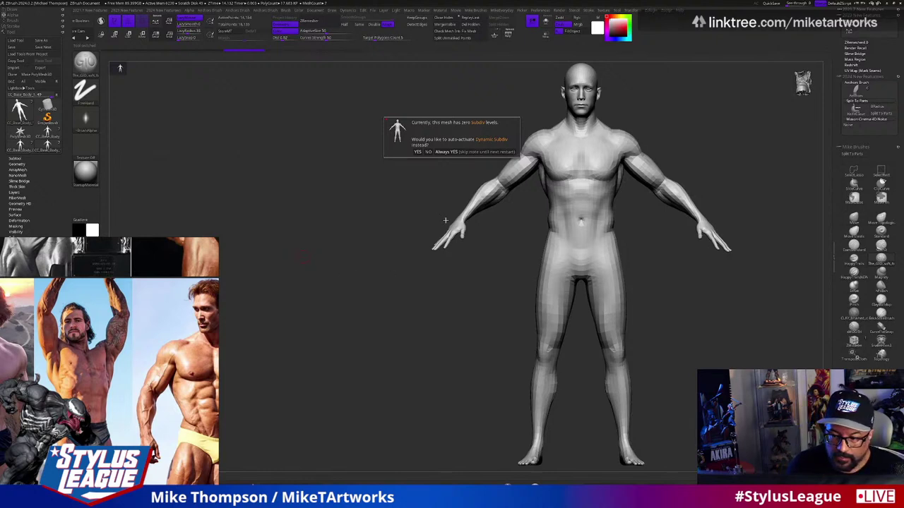
click(428, 152)
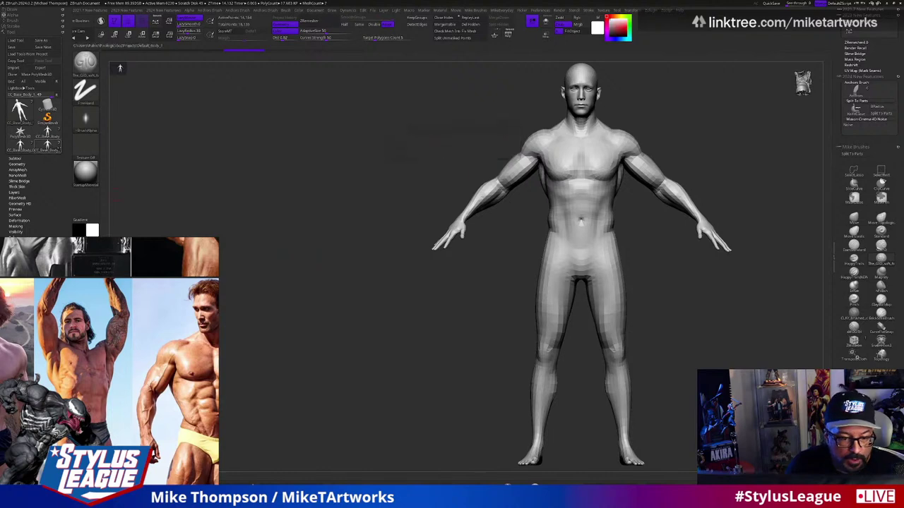
- Delete all subtools of the unsubdivided CC_Base_Body_1 tool and confirm the deletion
mouse_move(19, 110)
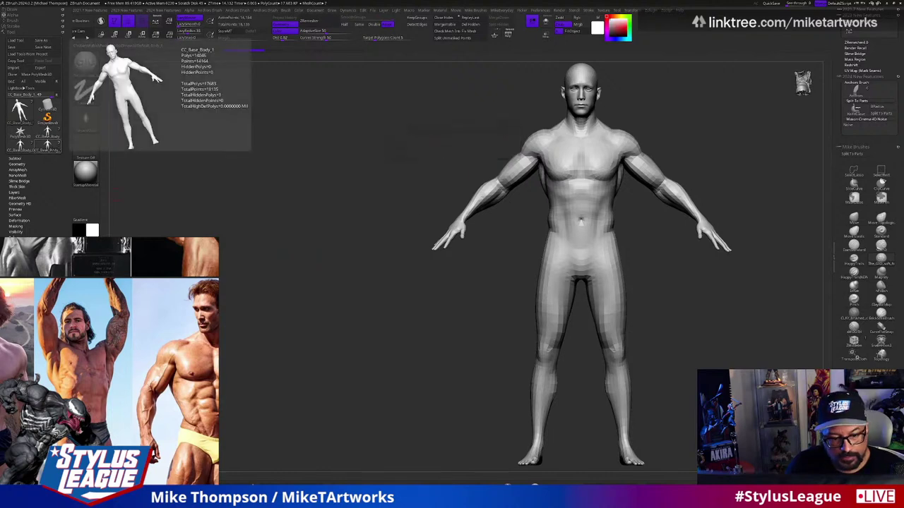
click(14, 158)
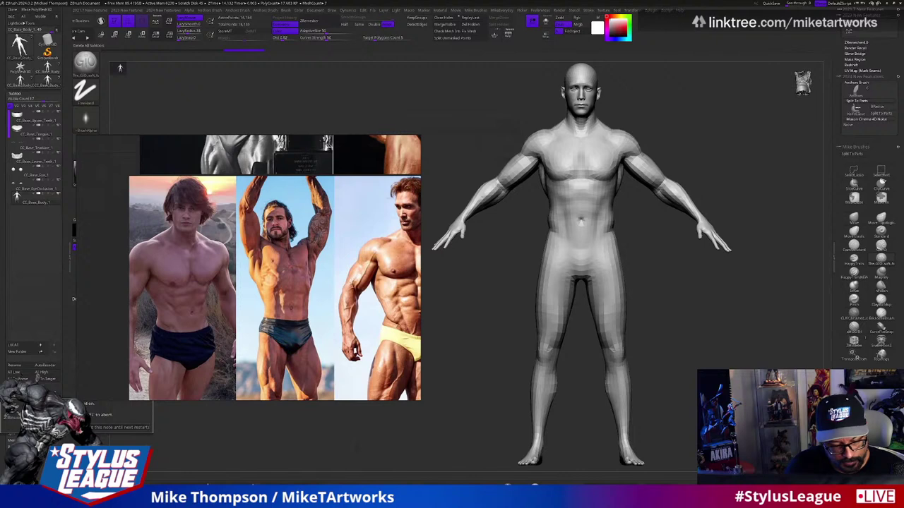
click(79, 413)
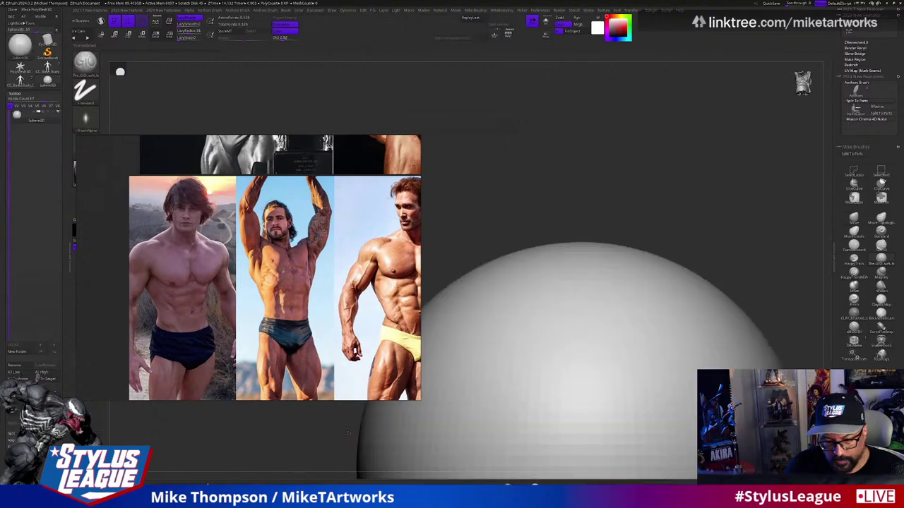
- Compare the mesh density of the remaining CC_Base_Body and CC_Base_Body_0 tools on the canvas
click(46, 41)
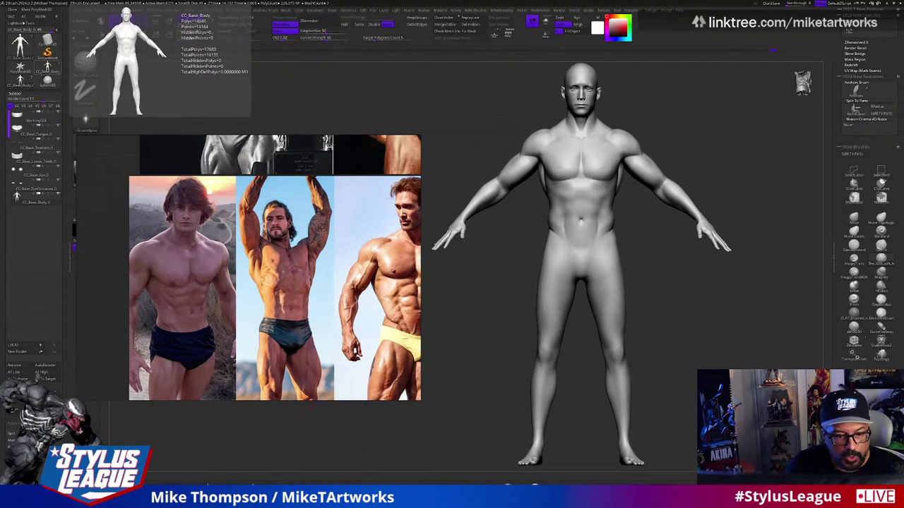
click(120, 68)
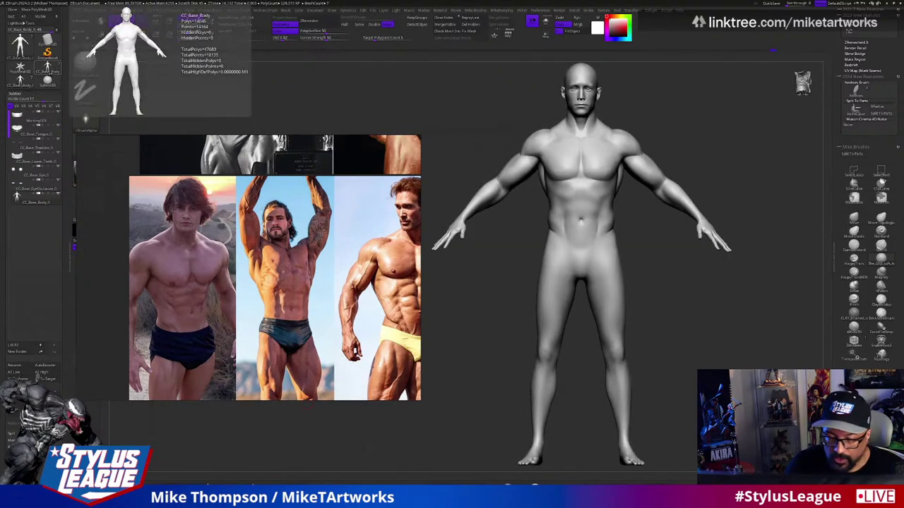
click(48, 70)
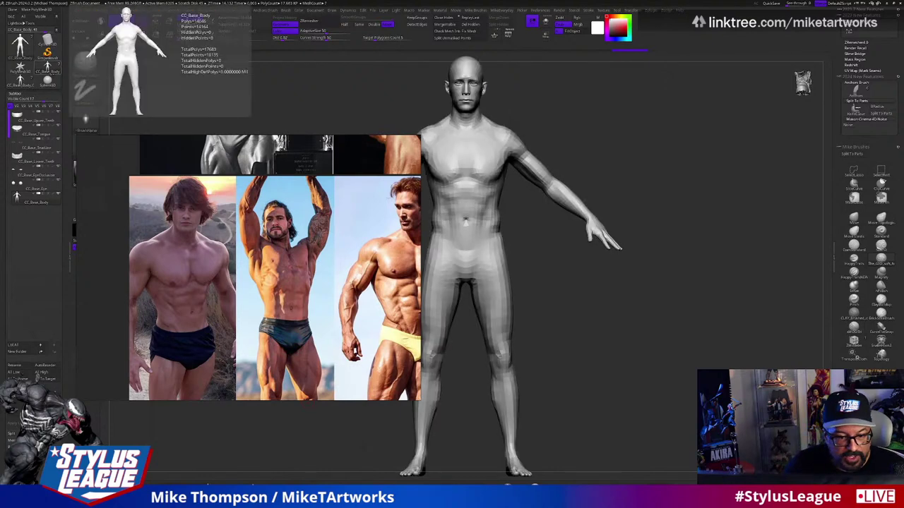
click(48, 71)
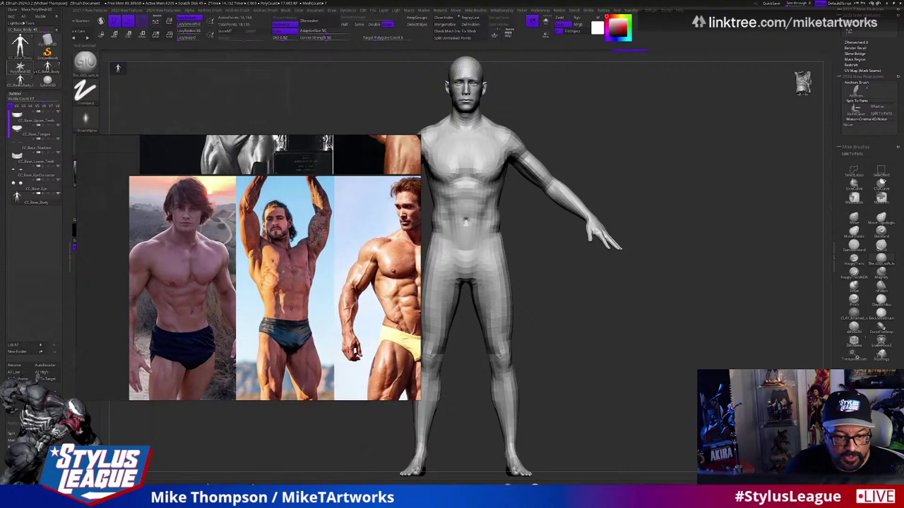
key(ctrl+n)
key(t)
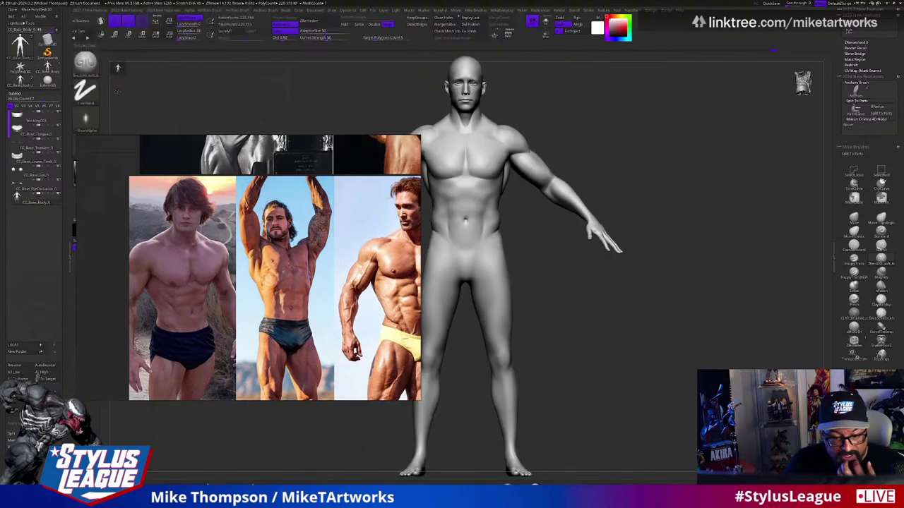
- Delete all subtools of the low-resolution CC_Base_Body tool and make the subdivided CC_Base_Body_0 tool active
mouse_move(48, 80)
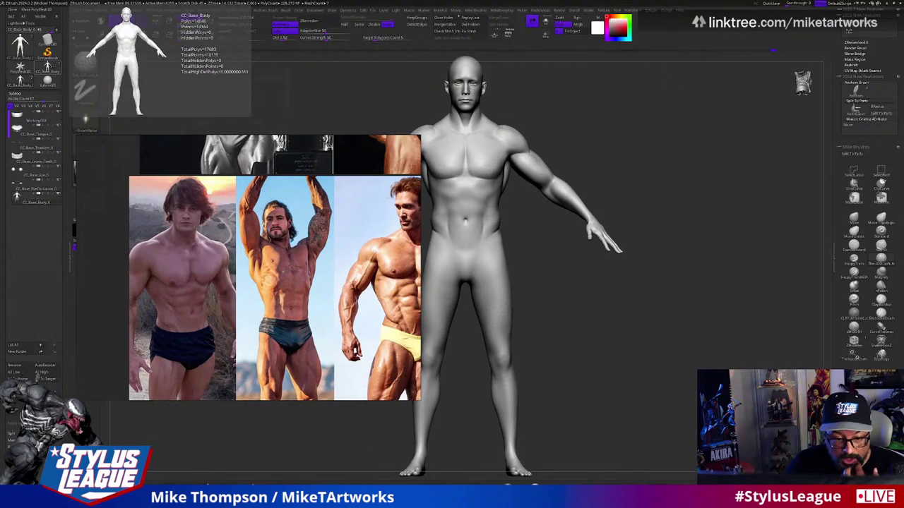
key(ctrl+n)
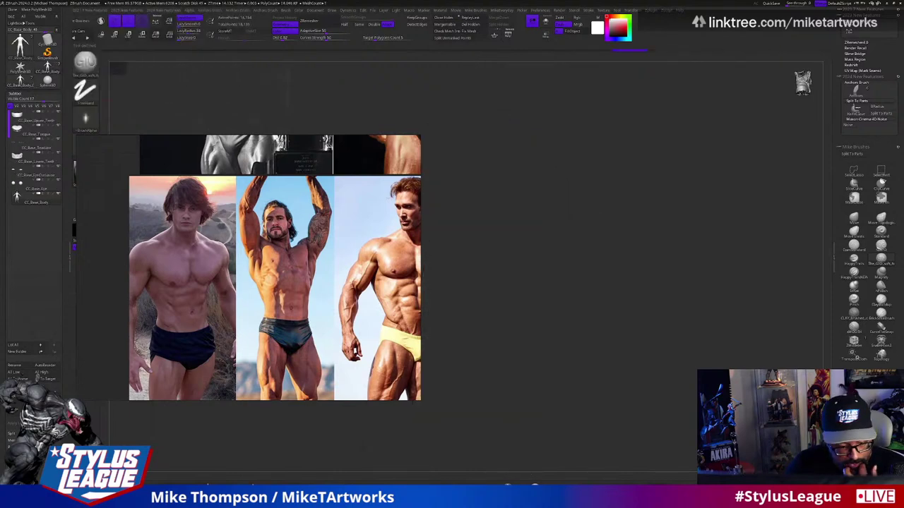
drag(537, 476, 325, 403)
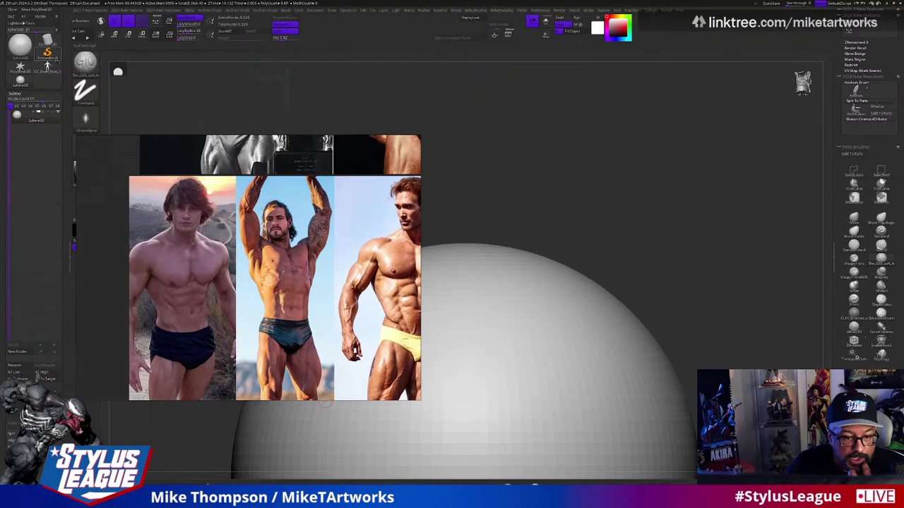
click(47, 67)
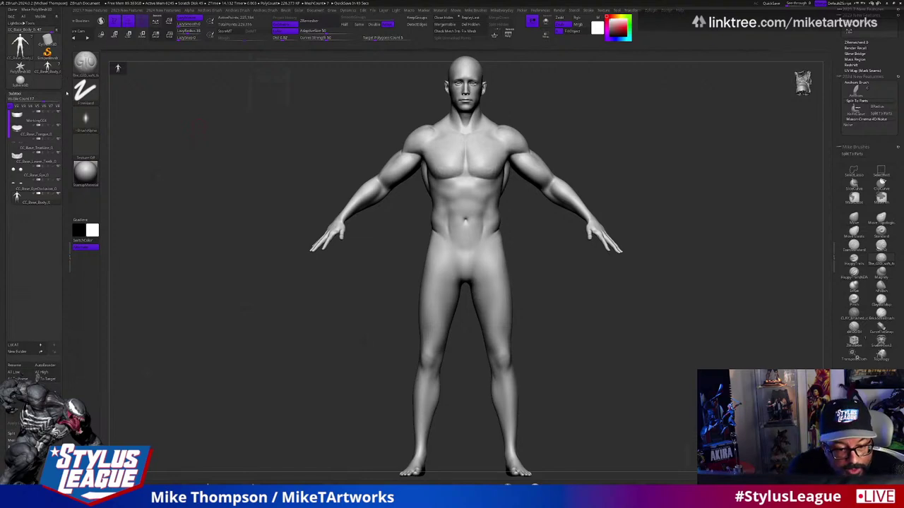
- Lower the CC_Base_Body_0 mesh to its base subdivision level
scroll(42, 106, up, 3)
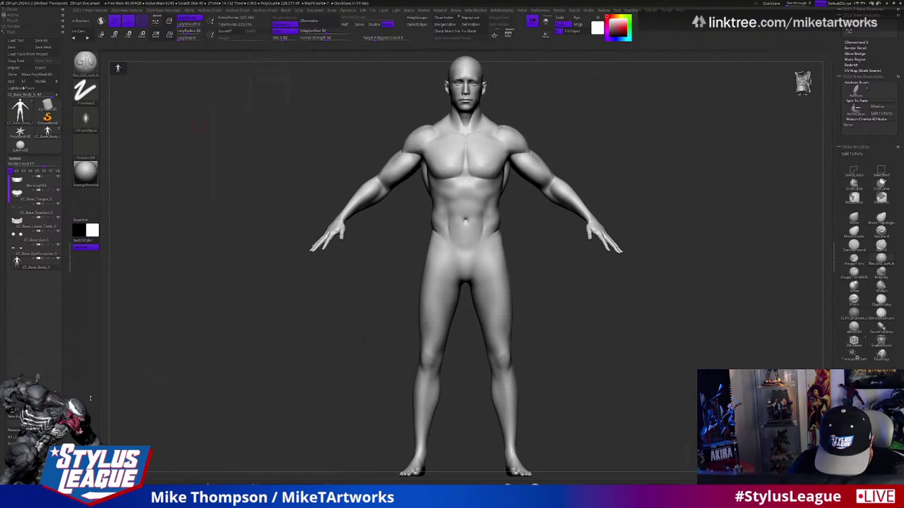
key(shift)
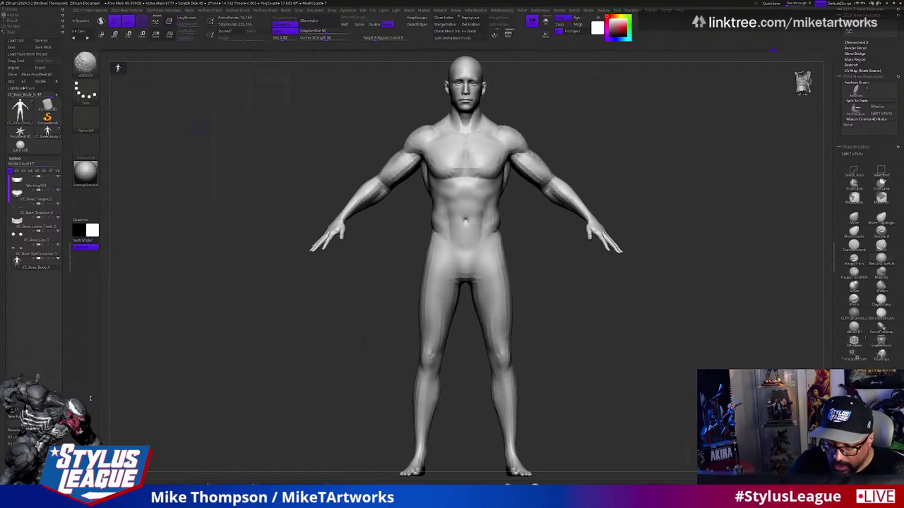
key(ctrl+shift)
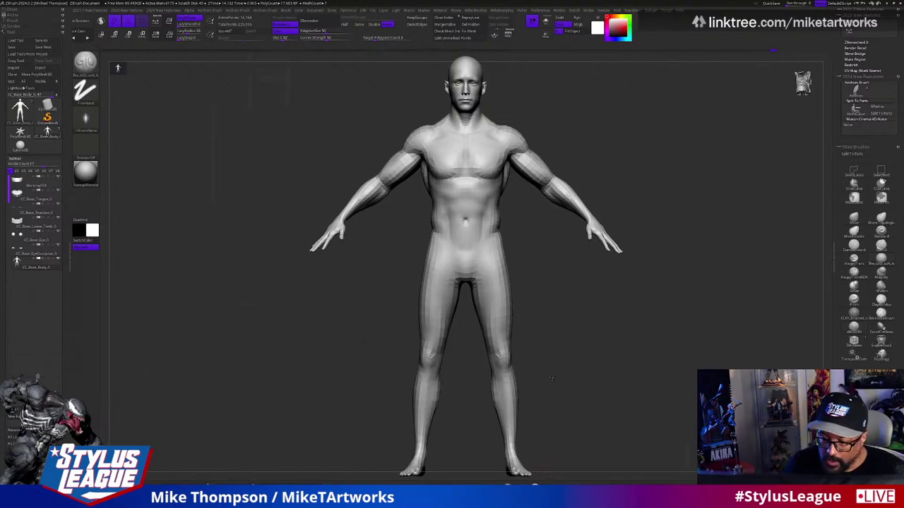
- Switch to Character Creator, add the boxers to the selected base body parts, and send them to ZBrush through GoZ in the current pose
key(super)
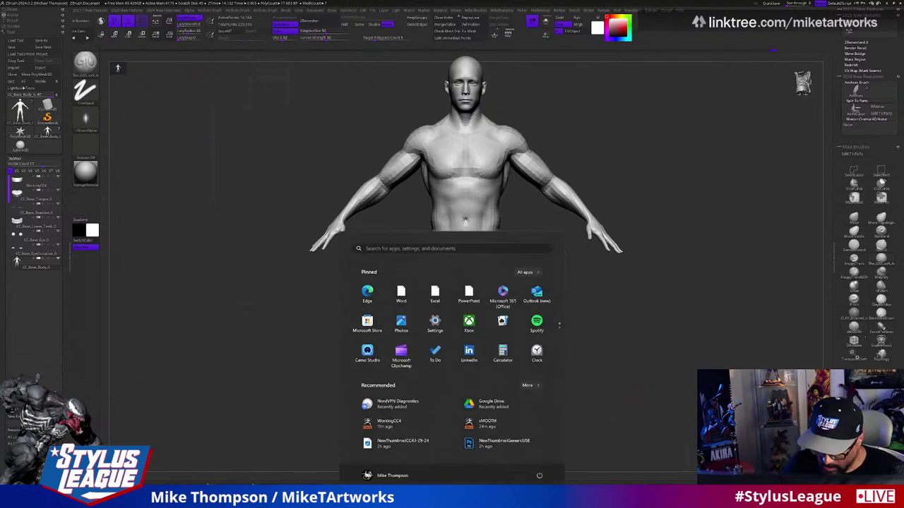
click(678, 497)
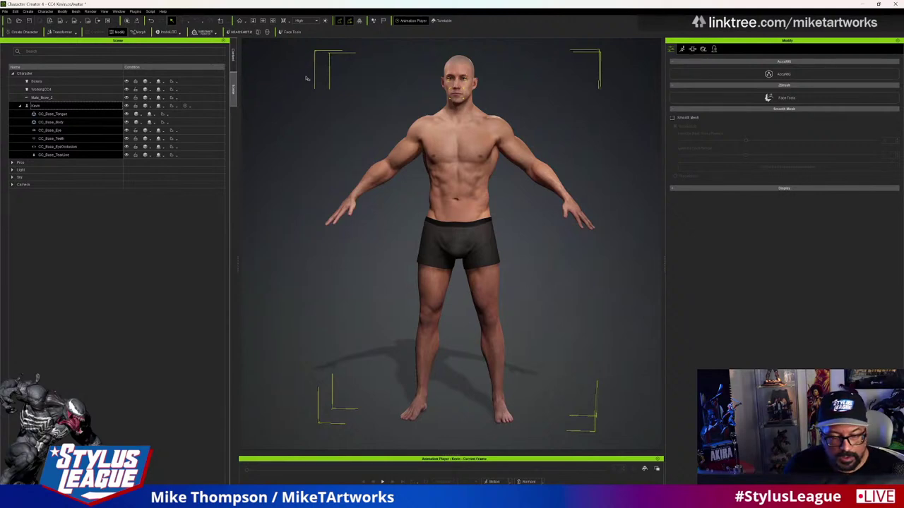
click(56, 90)
click(51, 98)
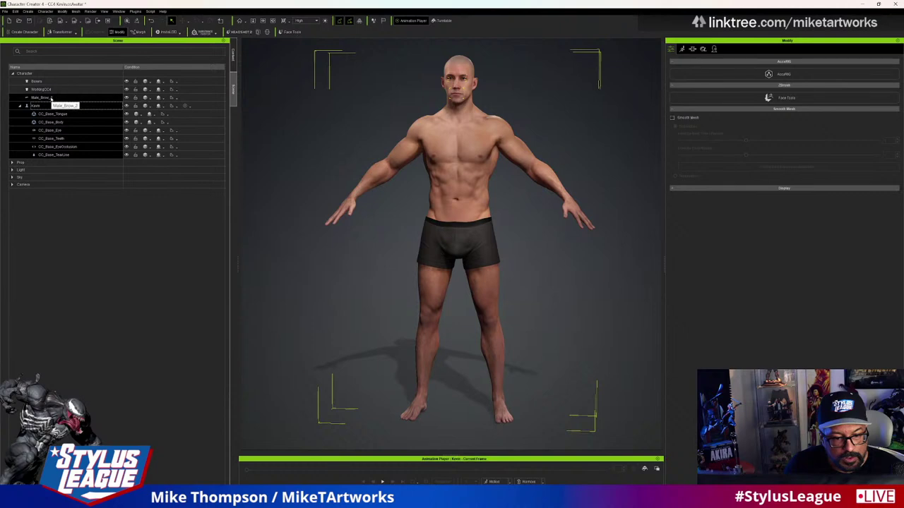
click(47, 82)
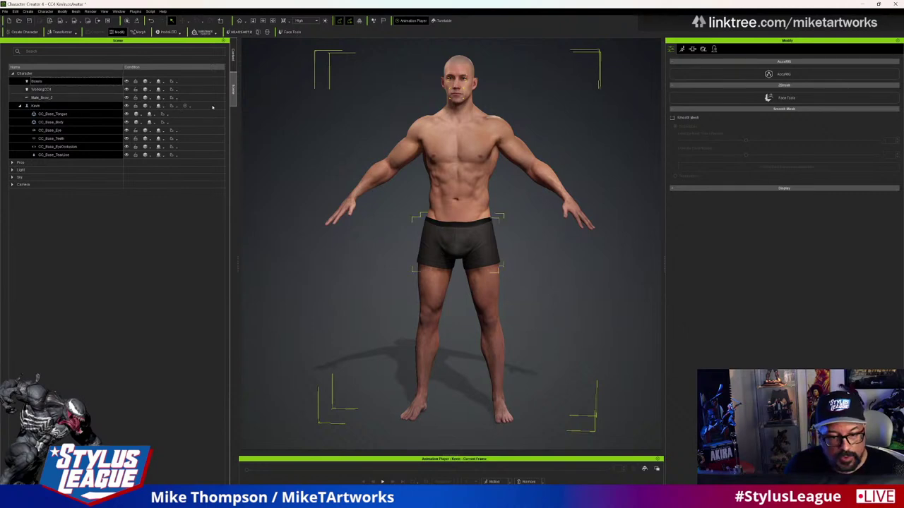
click(137, 21)
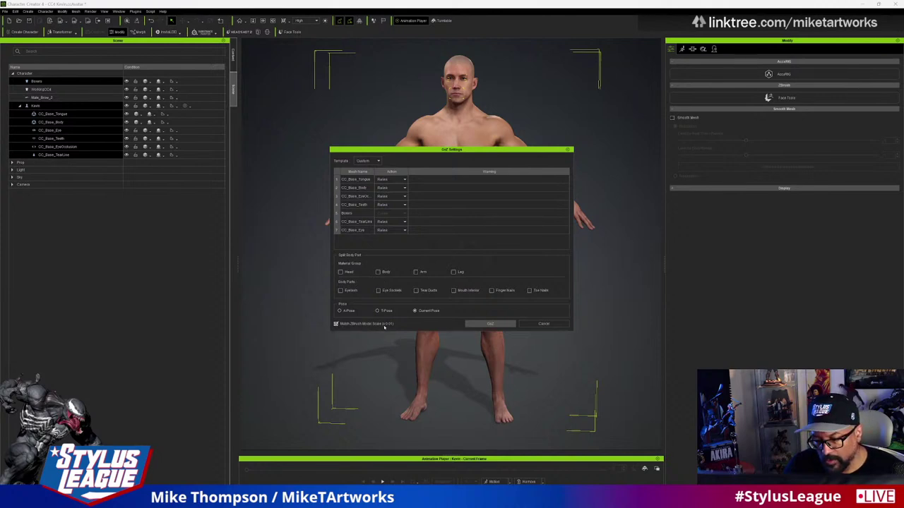
click(490, 324)
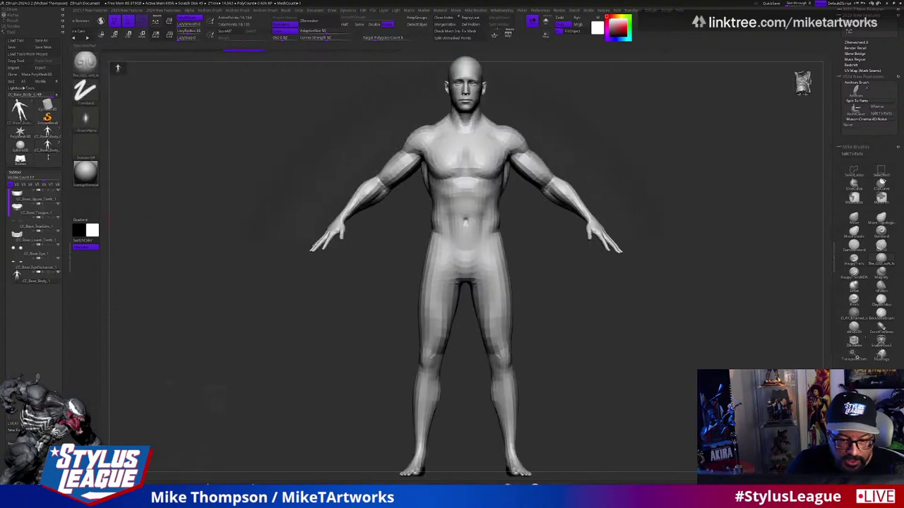
- Check the CC_Base_Body_0 and CC_Base_Body_1 tools for subdivision levels, declining Dynamic Subdiv on CC_Base_Body_1
mouse_move(47, 135)
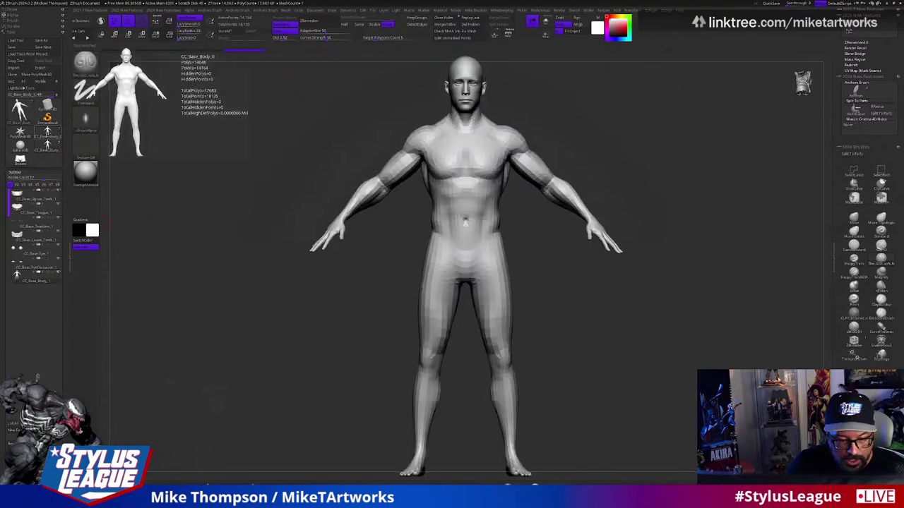
key(d)
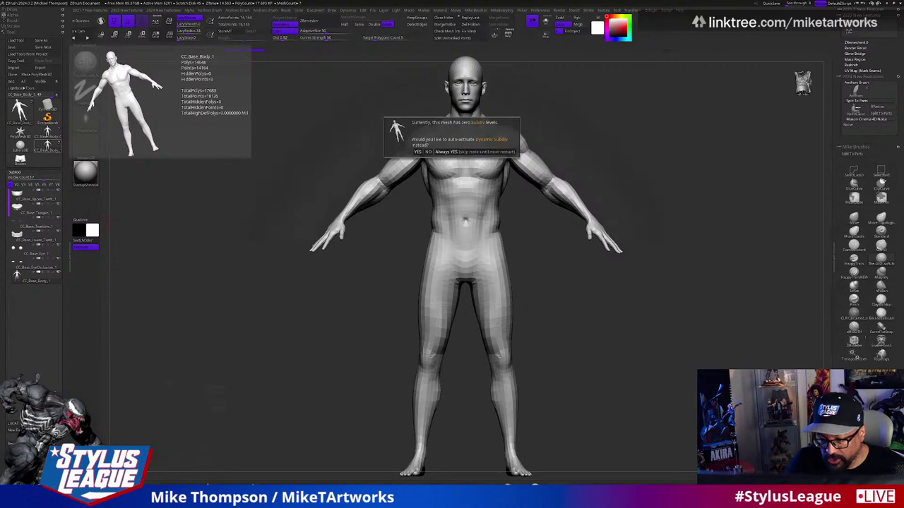
click(428, 151)
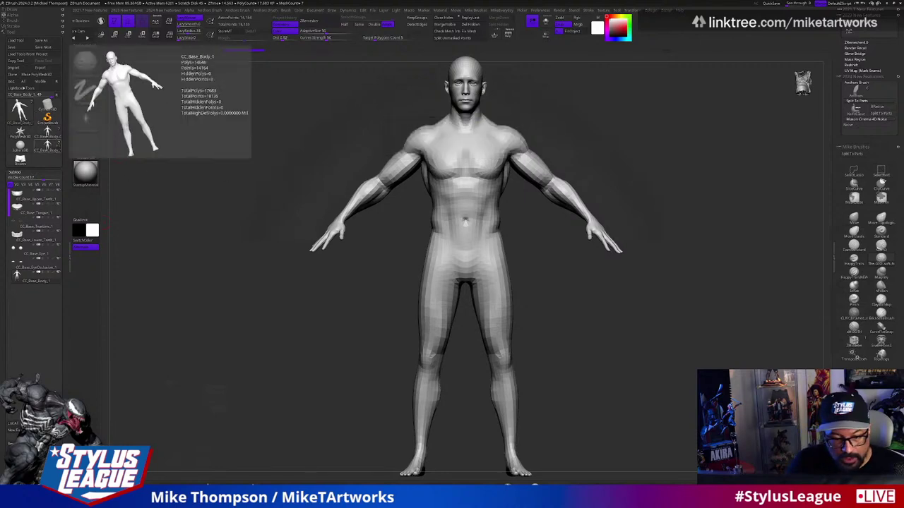
mouse_move(51, 131)
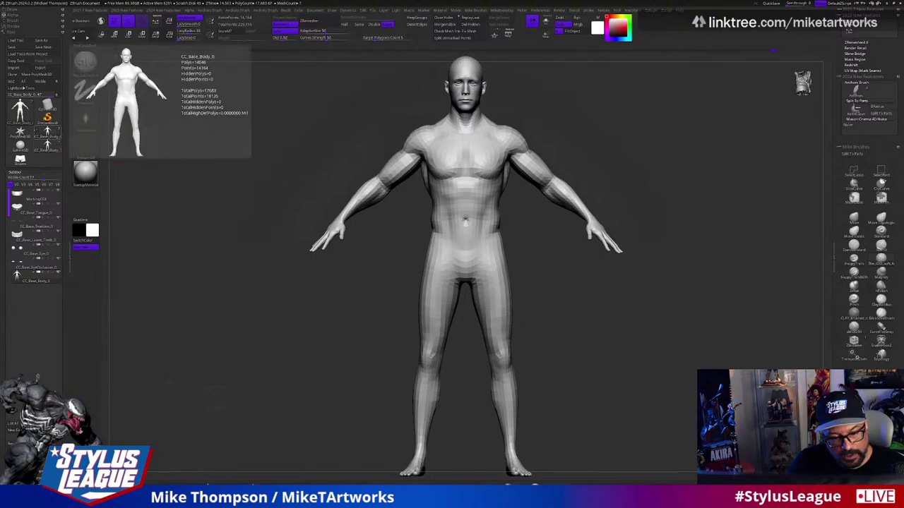
mouse_move(19, 132)
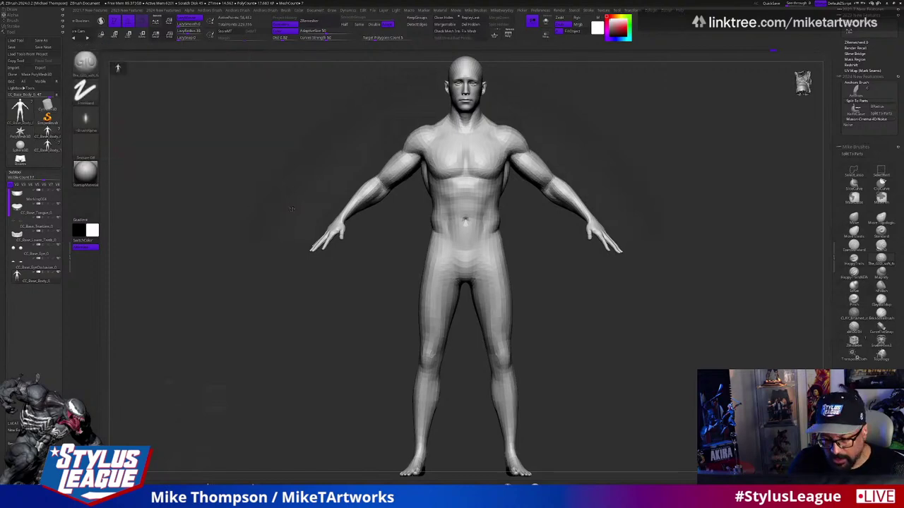
- Restore the tool palette's configuration to shorten the list of loaded tool thumbnails
key(shift)
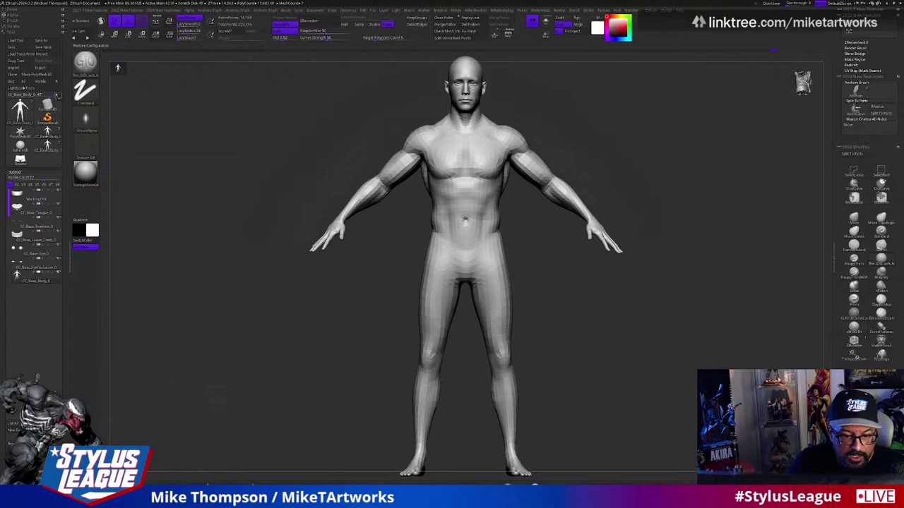
mouse_move(61, 101)
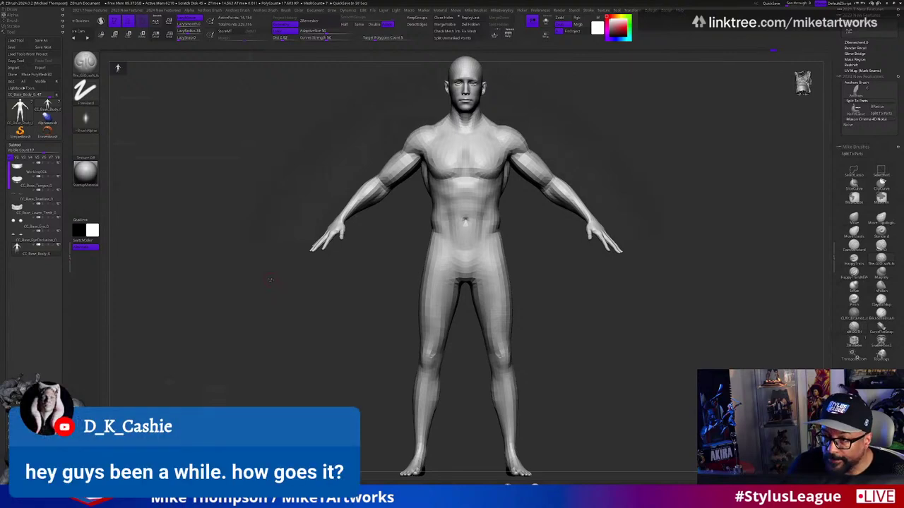
- Compare the full body mesh with the Dynamic Subdivision preview switched on and off
key(d)
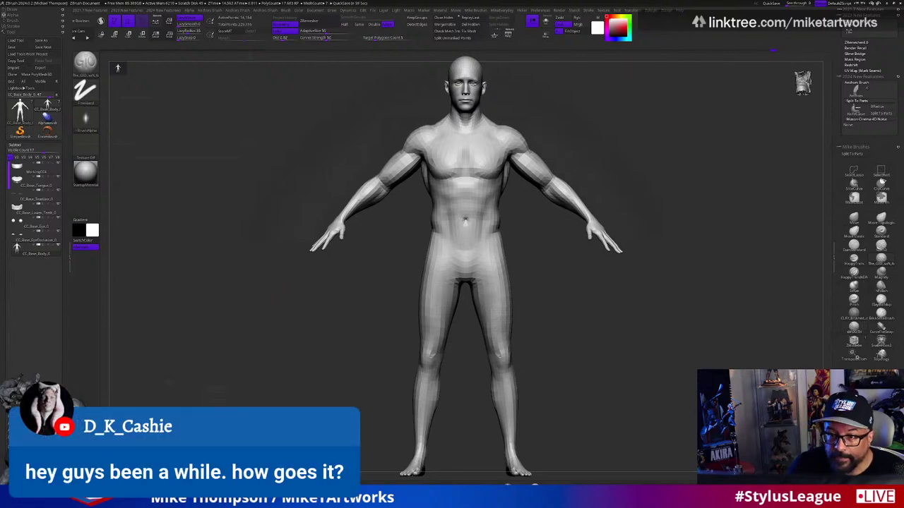
key(shift+d)
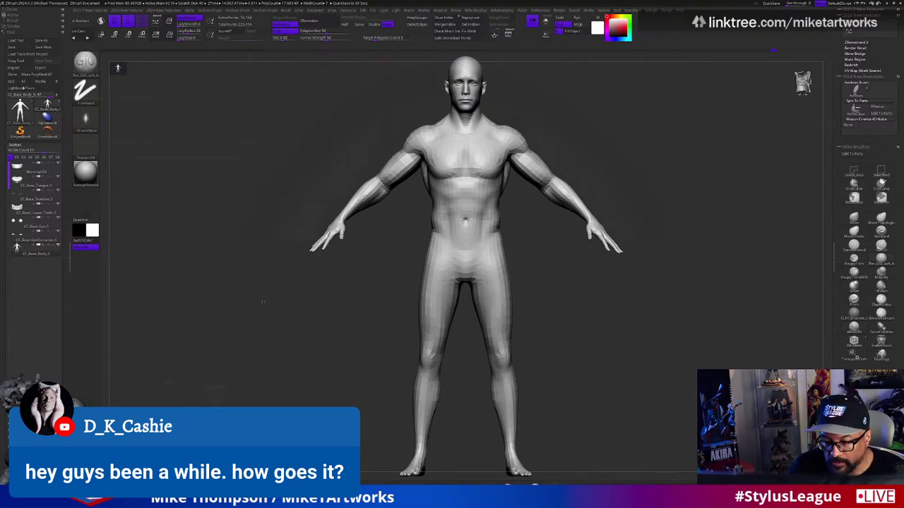
key(d)
key(shift+d)
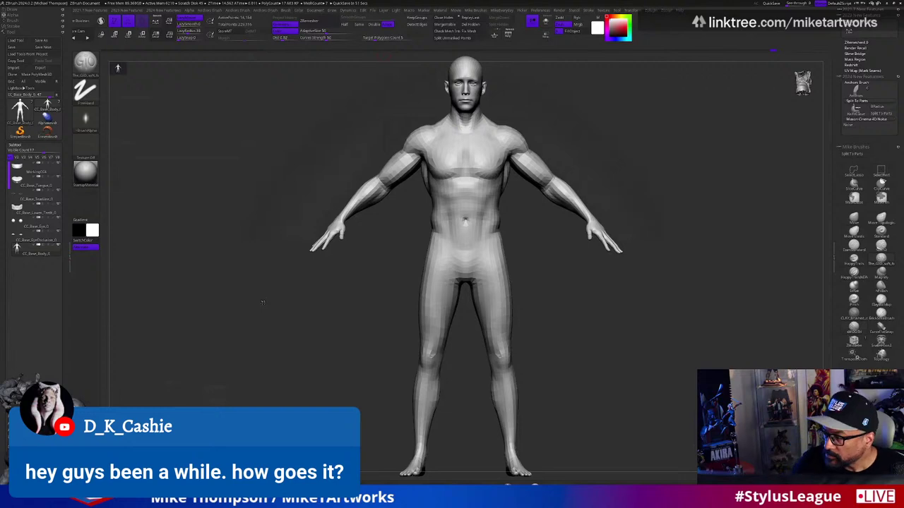
key(d)
key(shift+d)
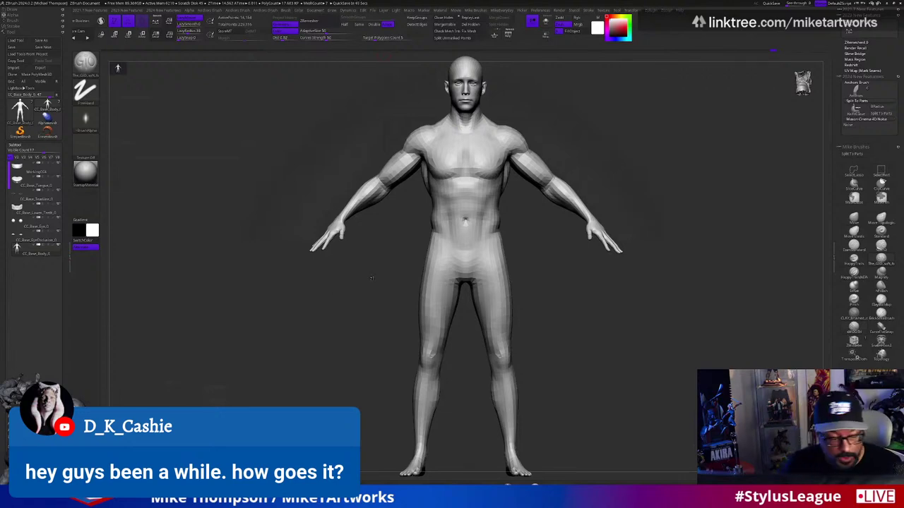
key(d)
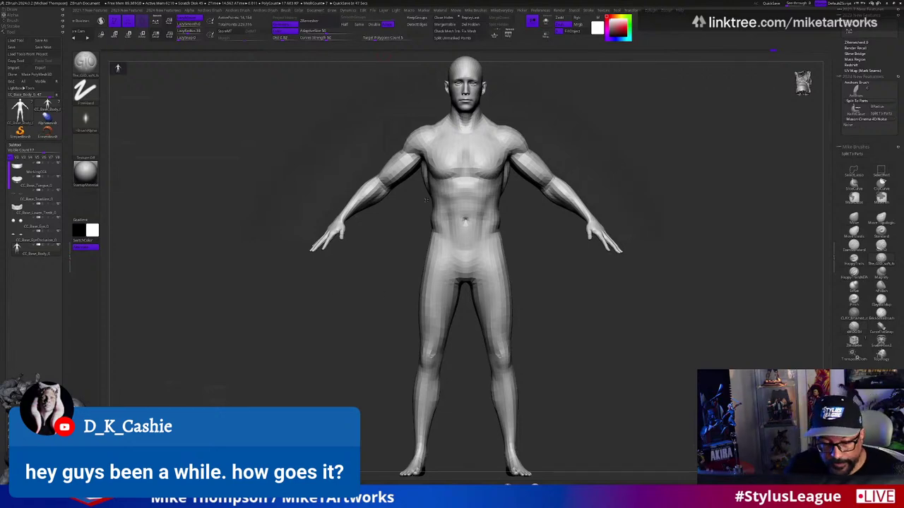
key(shift+d)
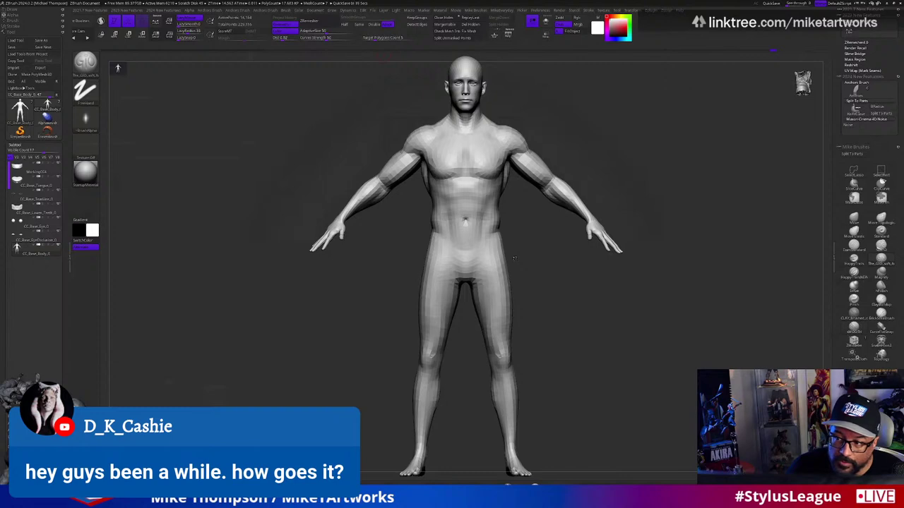
key(d)
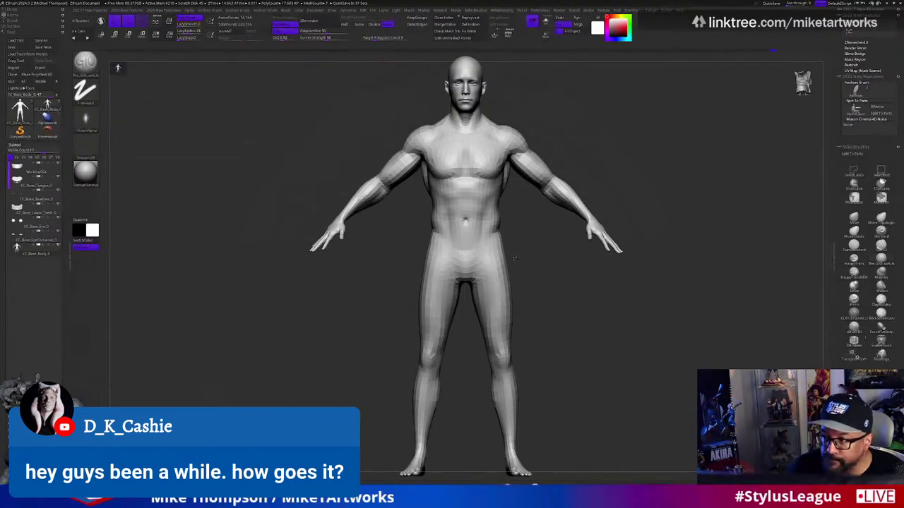
key(shift+d)
key(d)
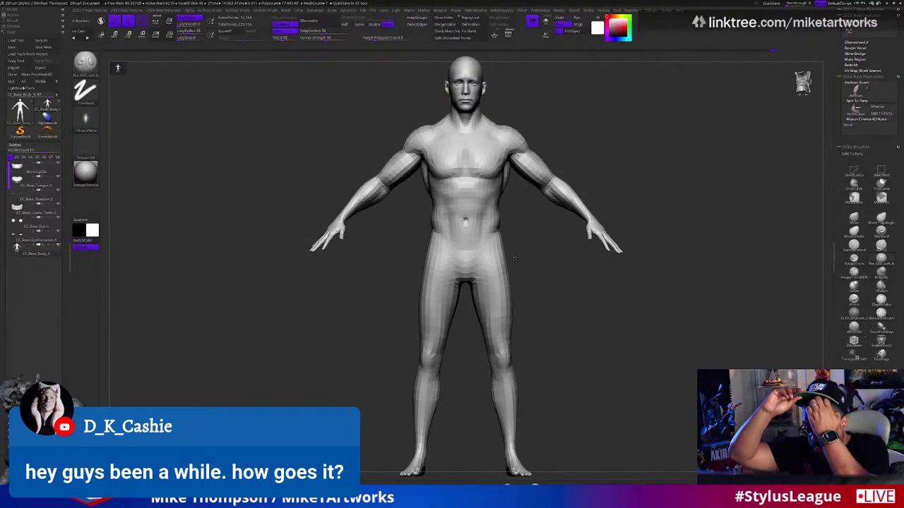
key(shift+d)
key(d)
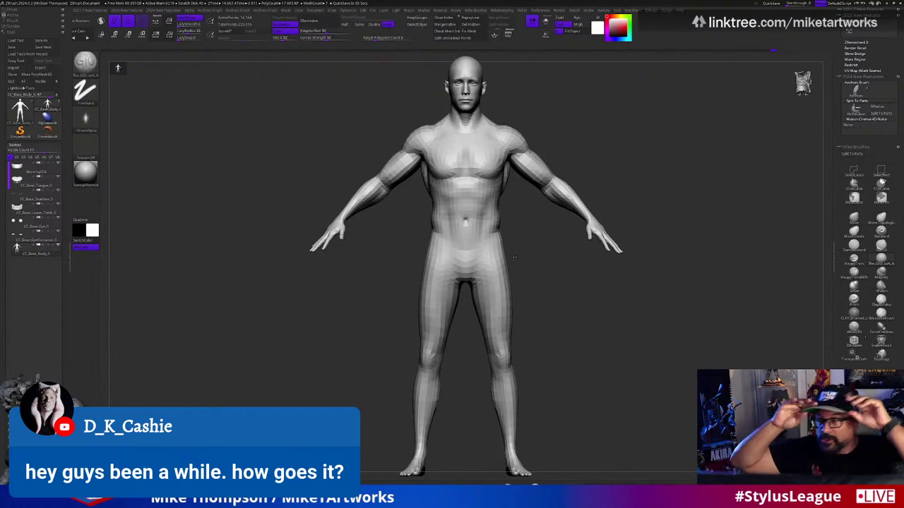
key(shift+d)
key(d)
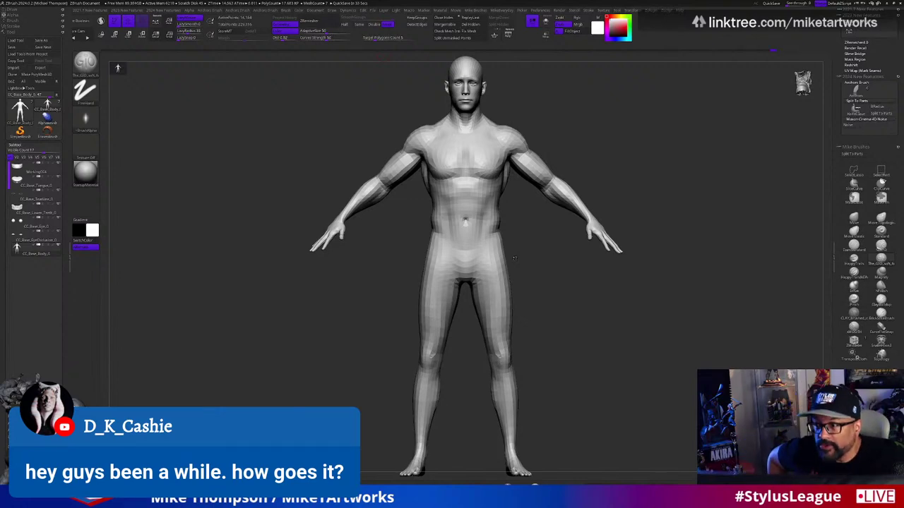
key(shift+d)
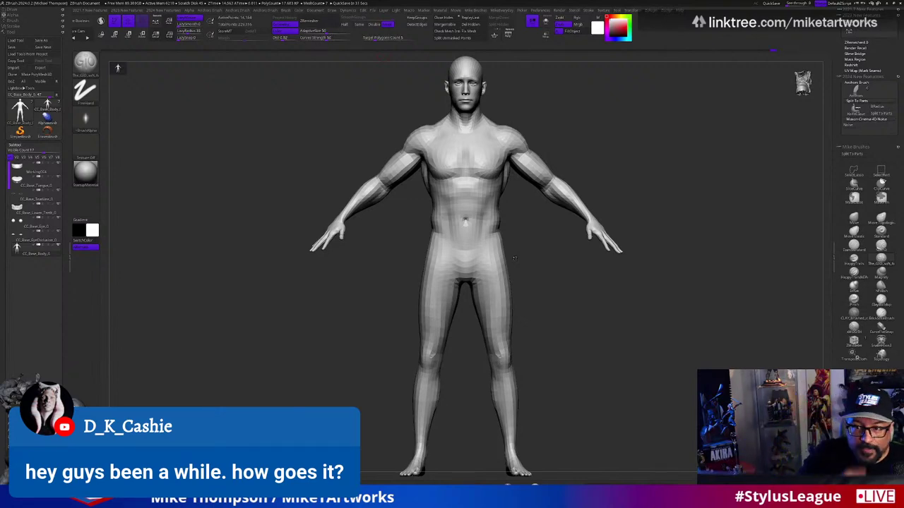
key(d)
key(shift+d)
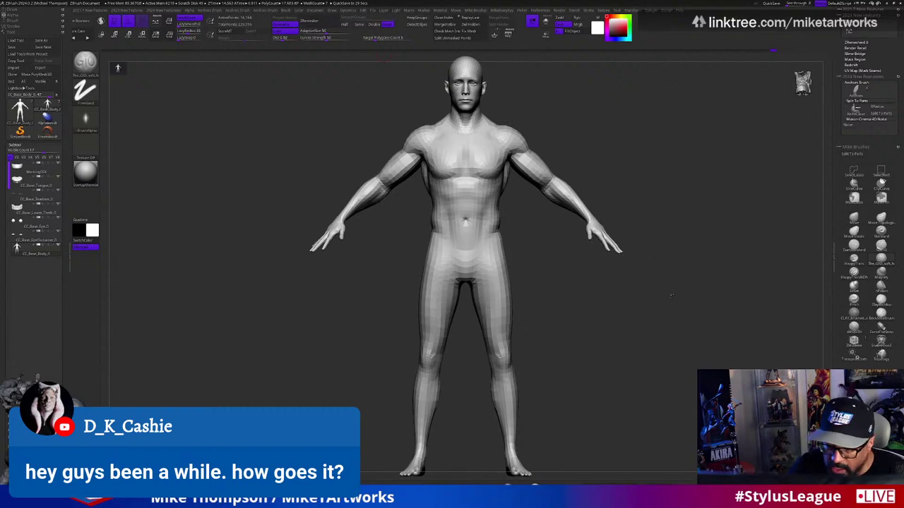
key(d)
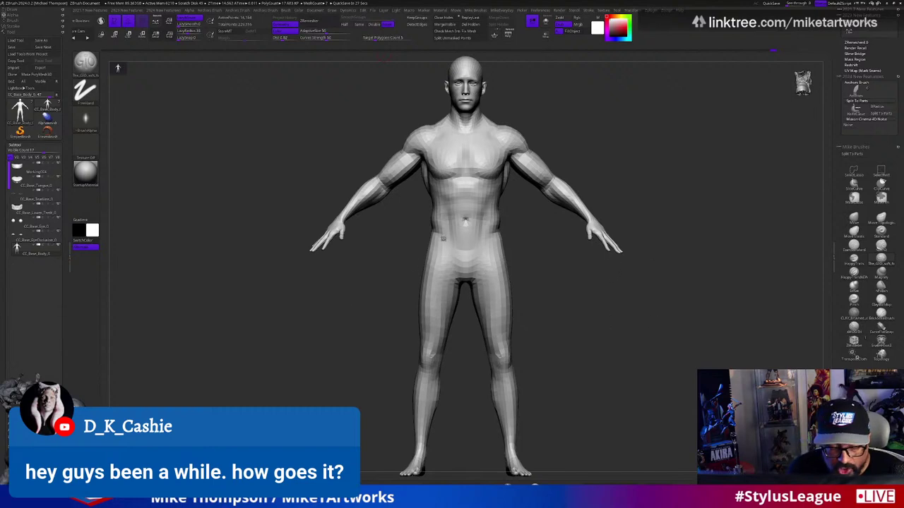
key(shift+d)
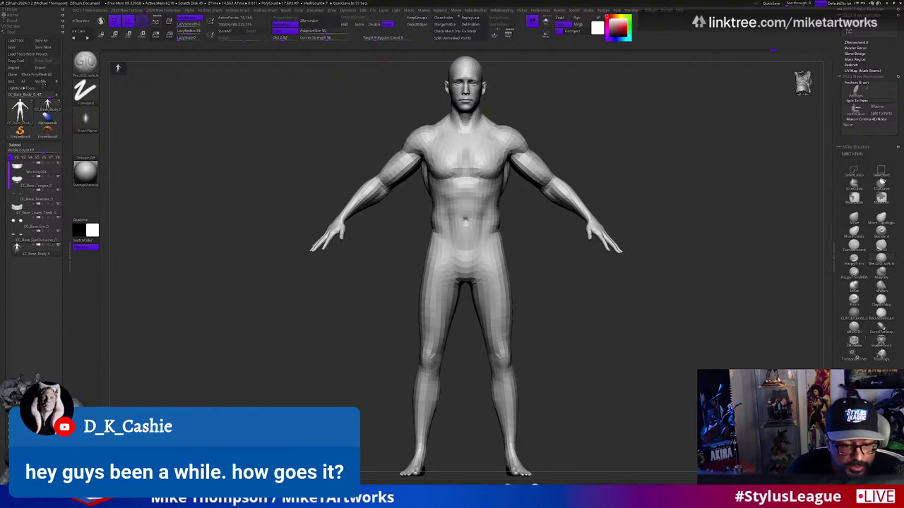
- Transfer the body's subtools to Character Creator 4 through GoZ and update the existing meshes in the current pose, matching the CC model scale
alt+click(354, 187)
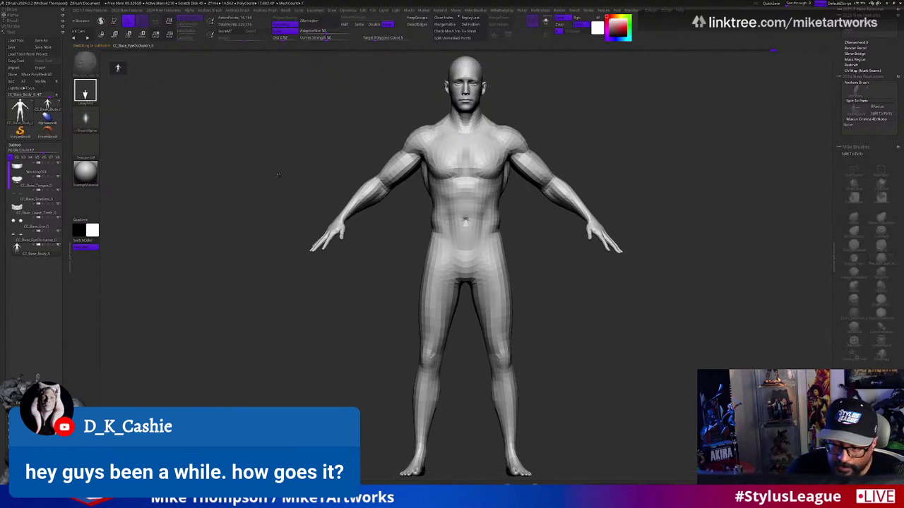
alt+click(357, 188)
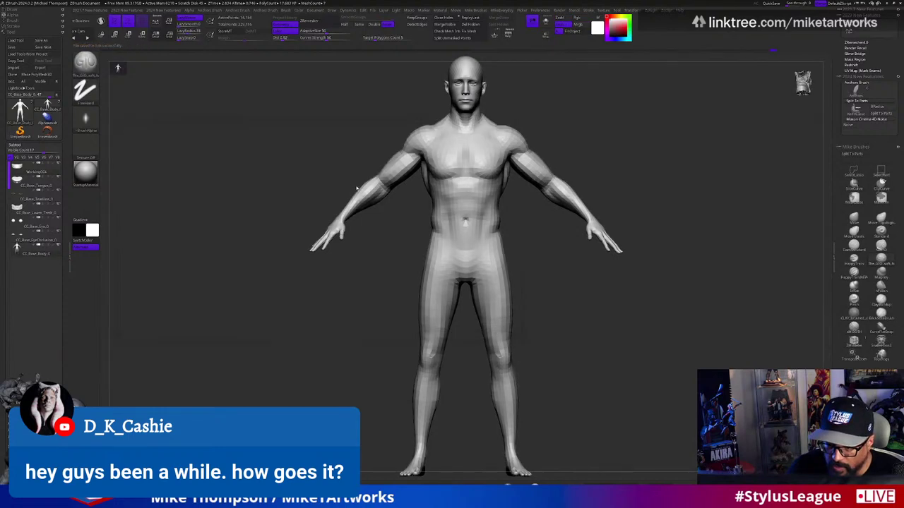
key(super)
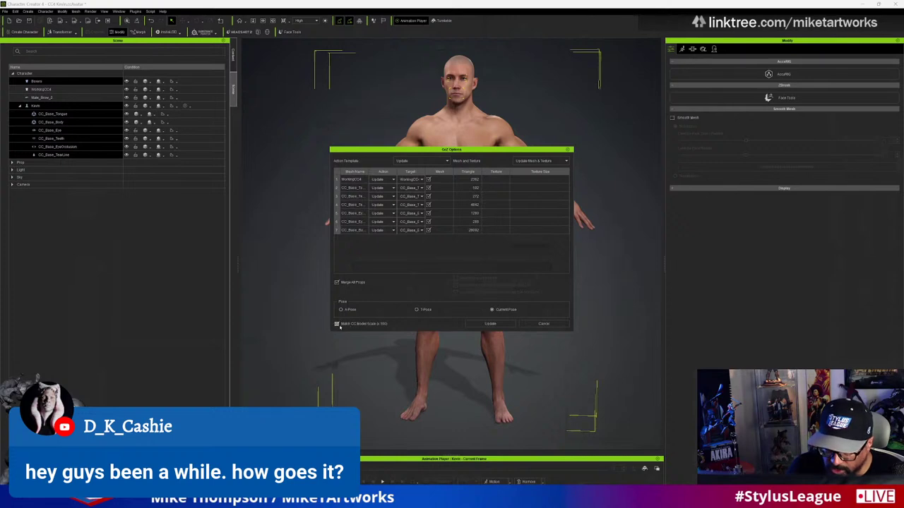
click(490, 324)
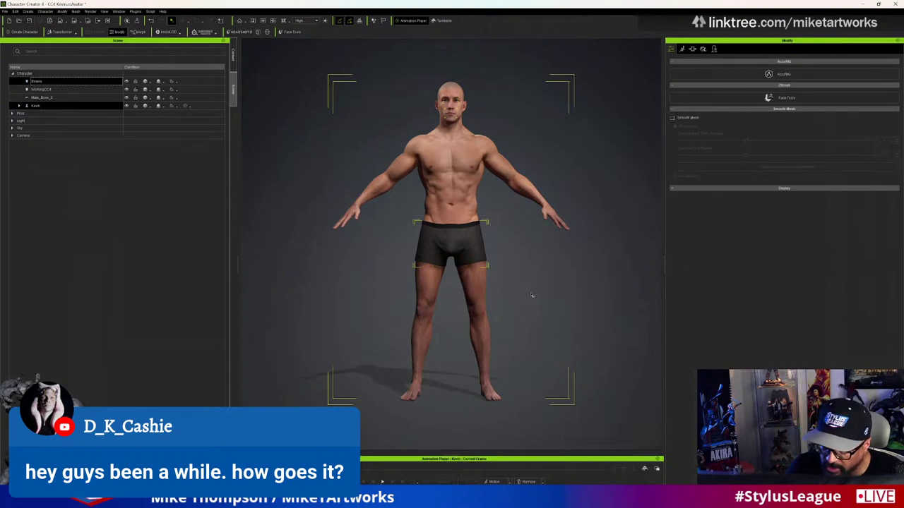
- Select the whole character and raise its Lower Leg Scale morph to the maximum
click(42, 105)
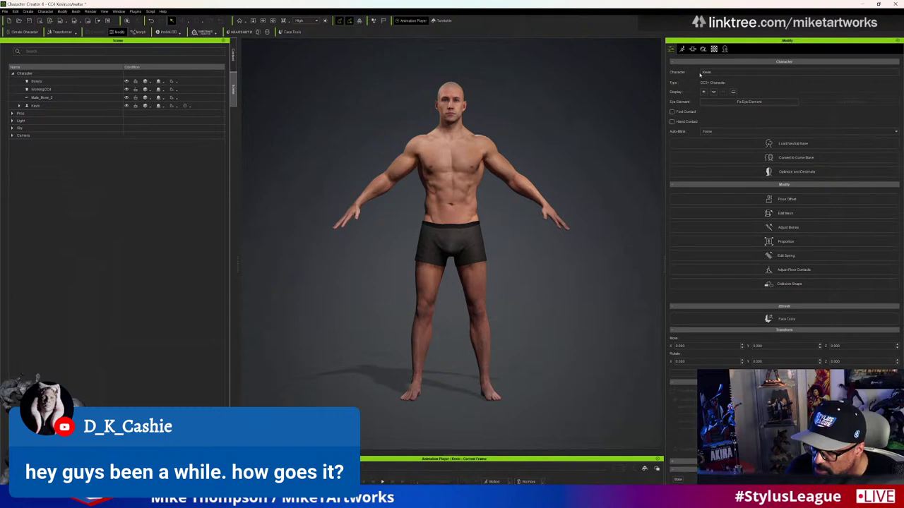
click(692, 48)
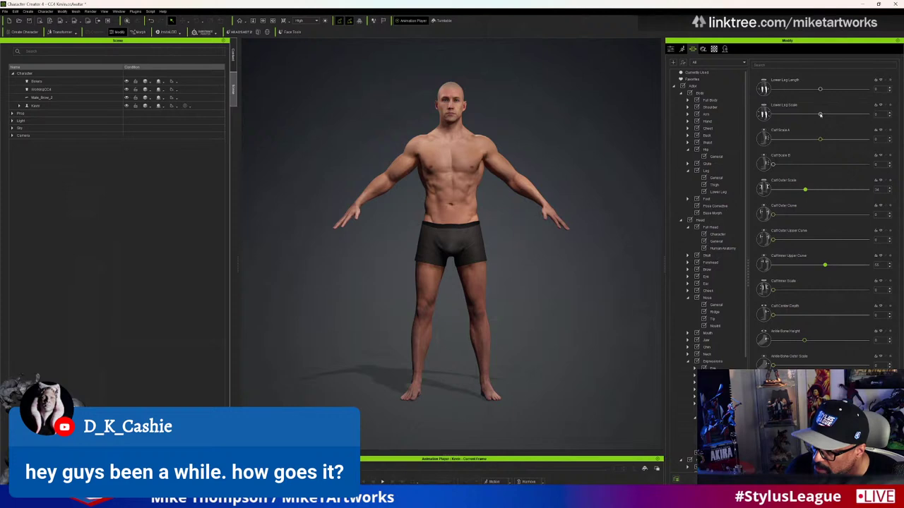
drag(820, 114, 884, 117)
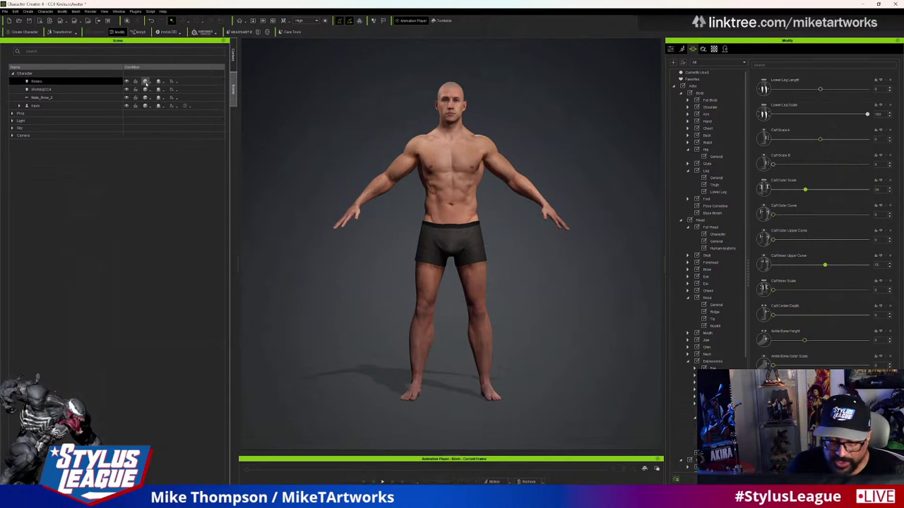
- Send the character with all six CC_Base meshes to ZBrush through GoZ in the current pose, with Match ZBrush Model Scale enabled
click(52, 105)
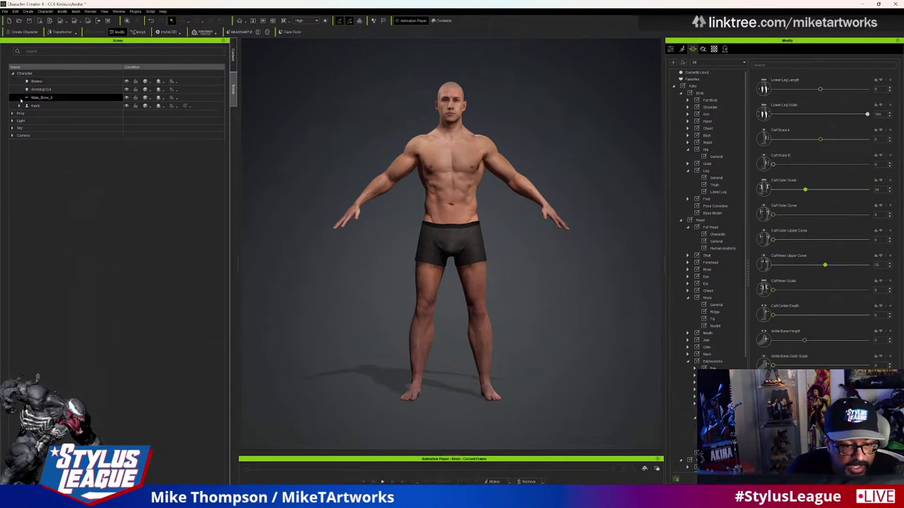
double_click(53, 105)
click(51, 113)
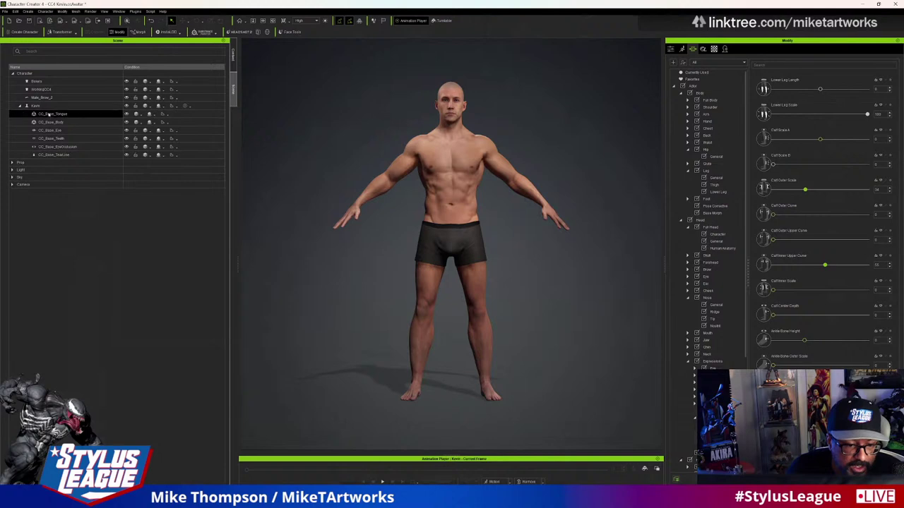
click(48, 106)
shift+click(65, 154)
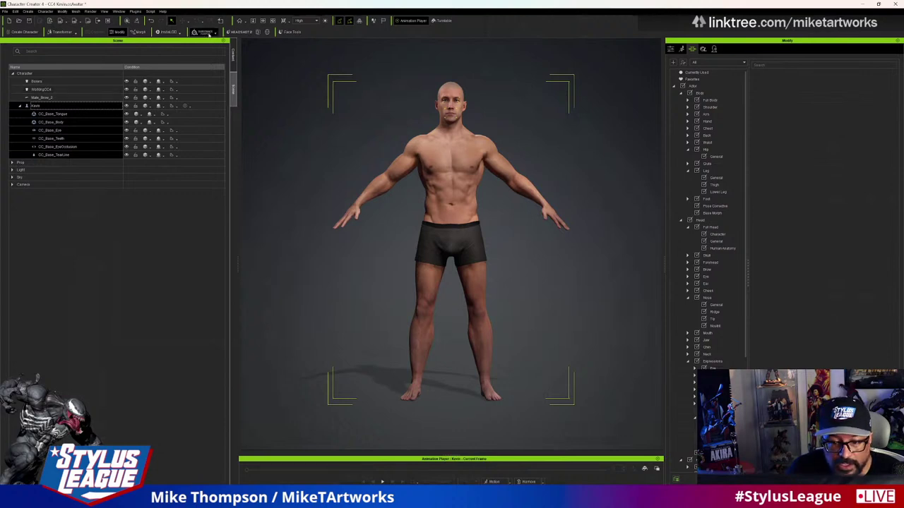
click(136, 21)
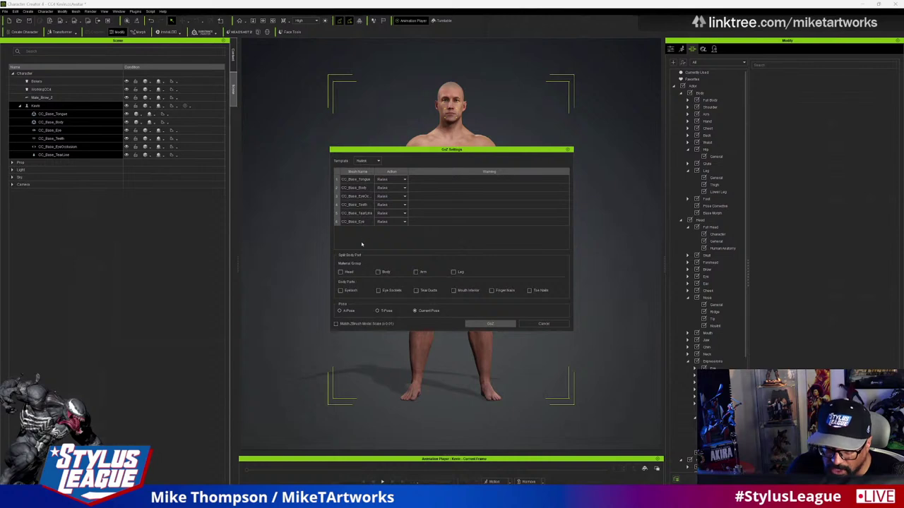
click(339, 324)
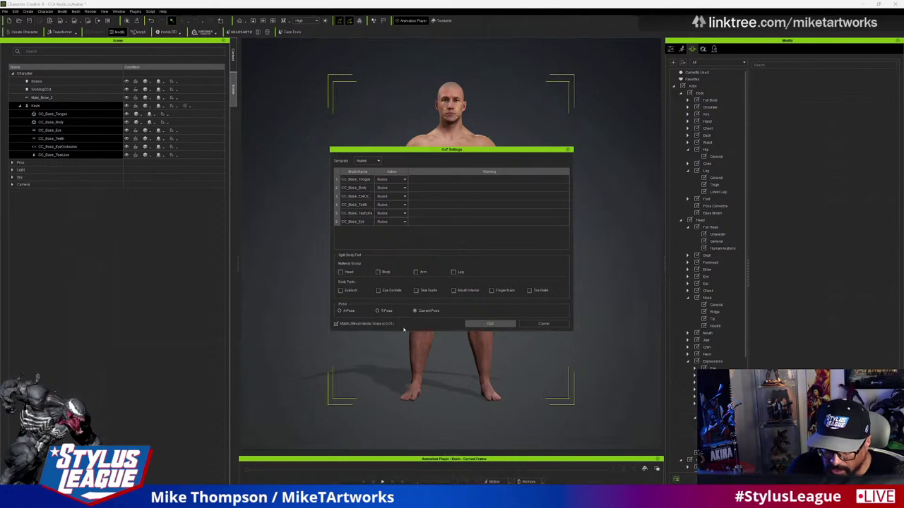
click(501, 323)
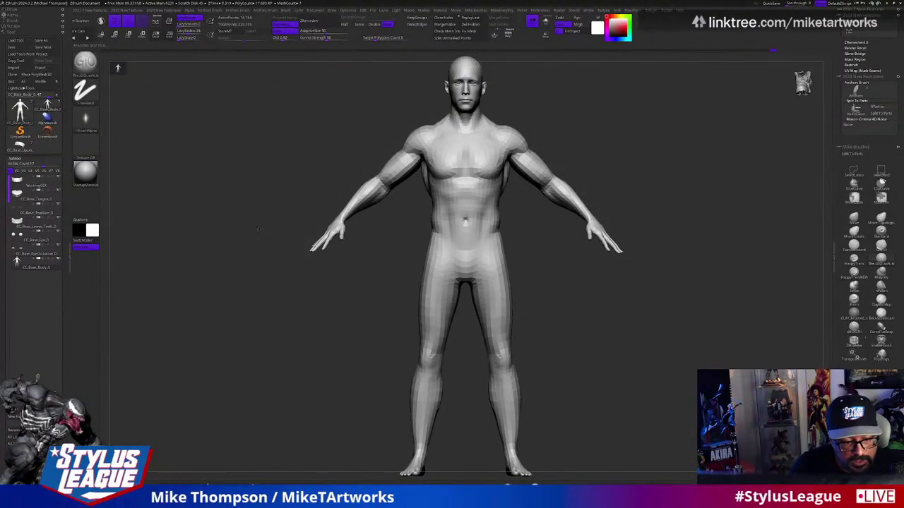
mouse_move(59, 267)
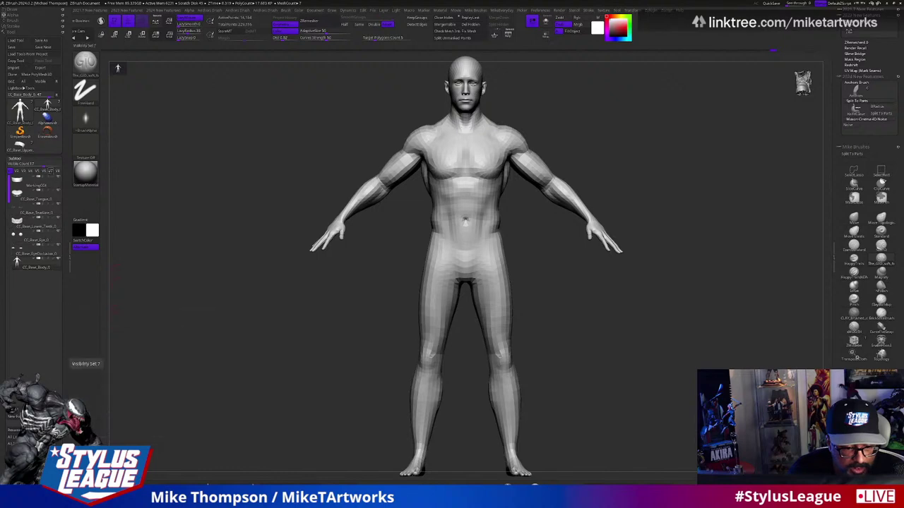
mouse_move(44, 186)
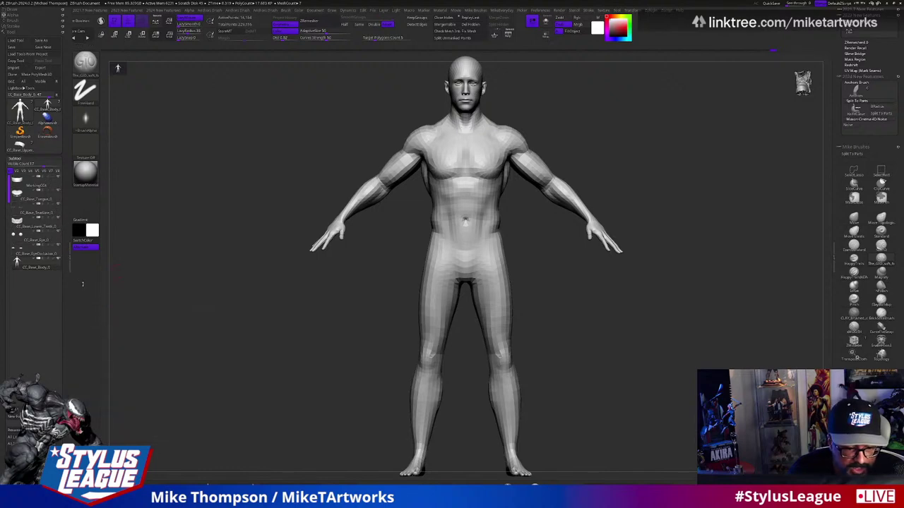
key(super)
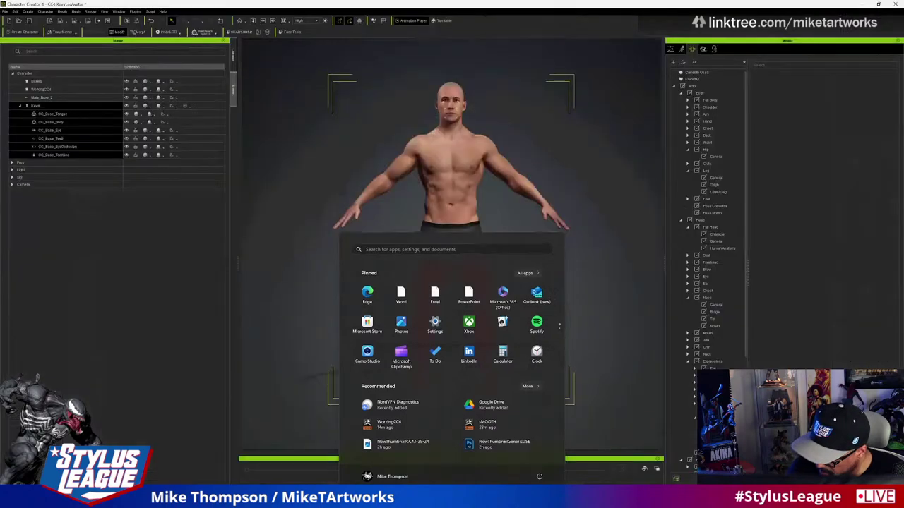
click(234, 247)
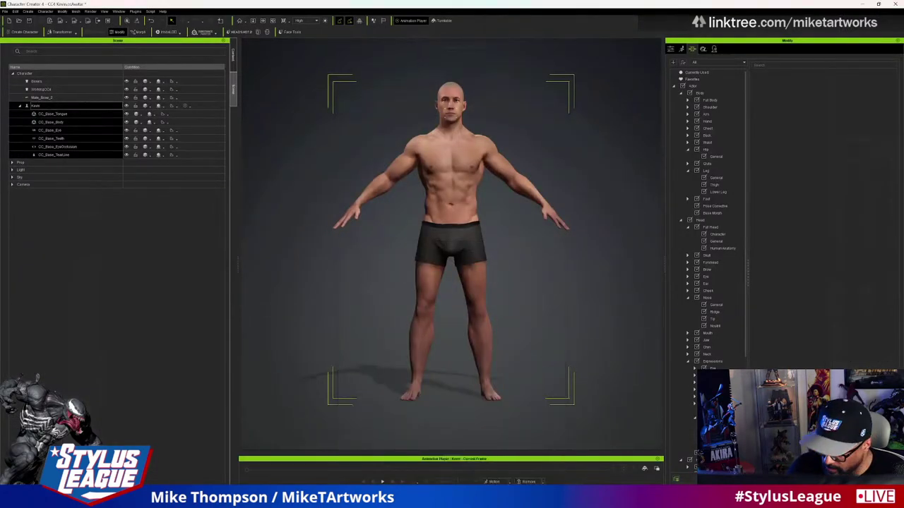
key(super)
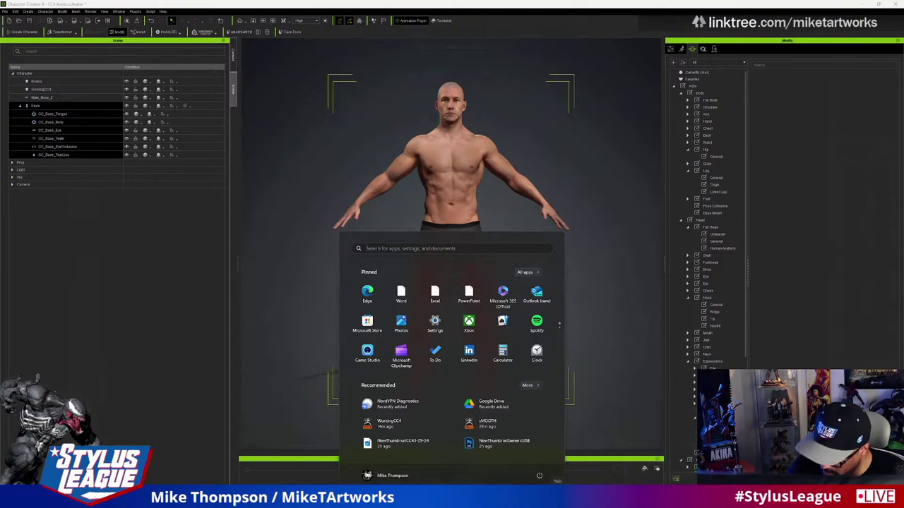
click(455, 466)
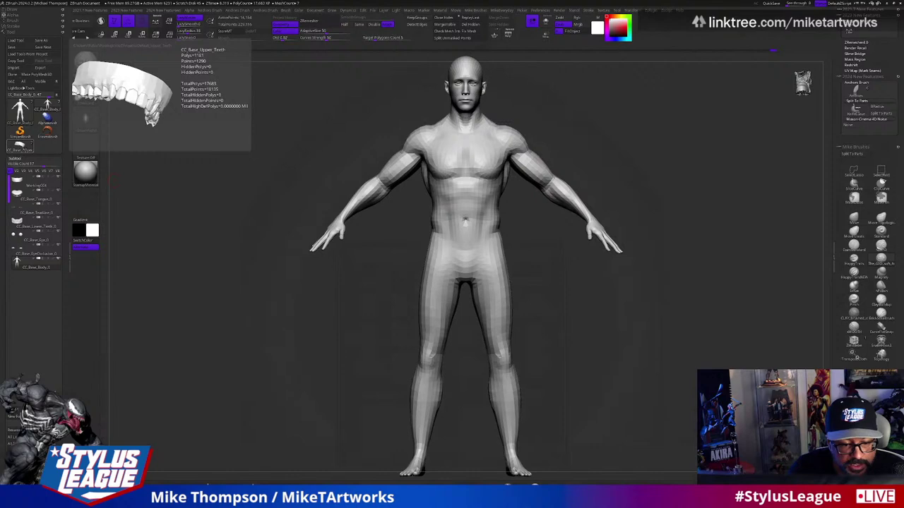
- Compare the newly imported CC_Base_Upper_Teeth tool with the earlier CC_Base_Body_0 tool by switching between them, ending on the new one
click(19, 146)
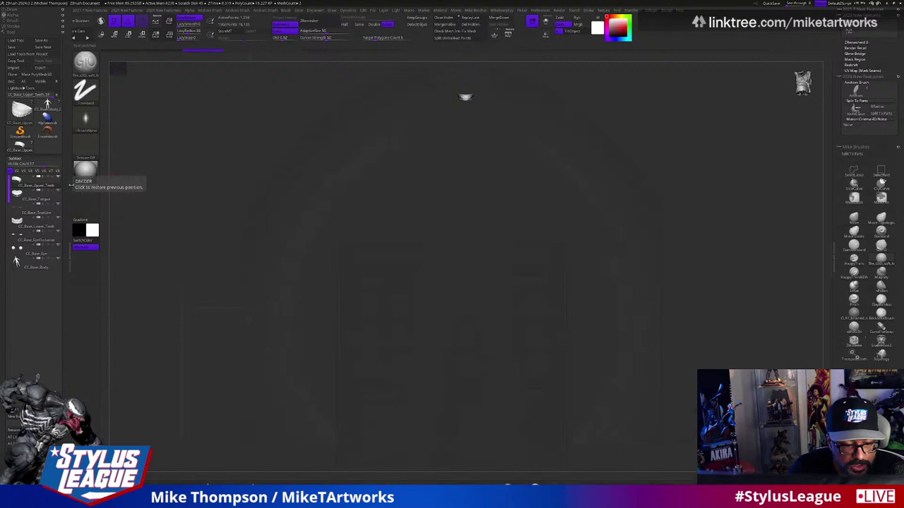
mouse_move(47, 106)
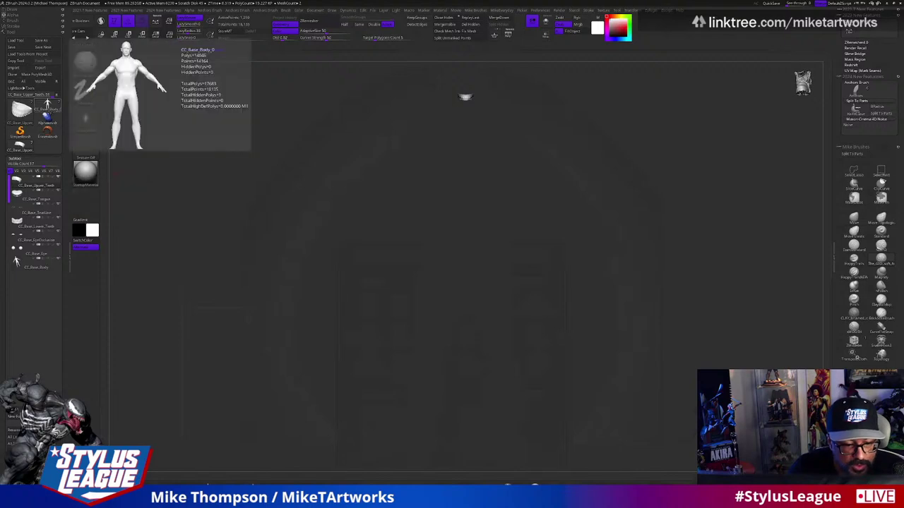
mouse_move(29, 150)
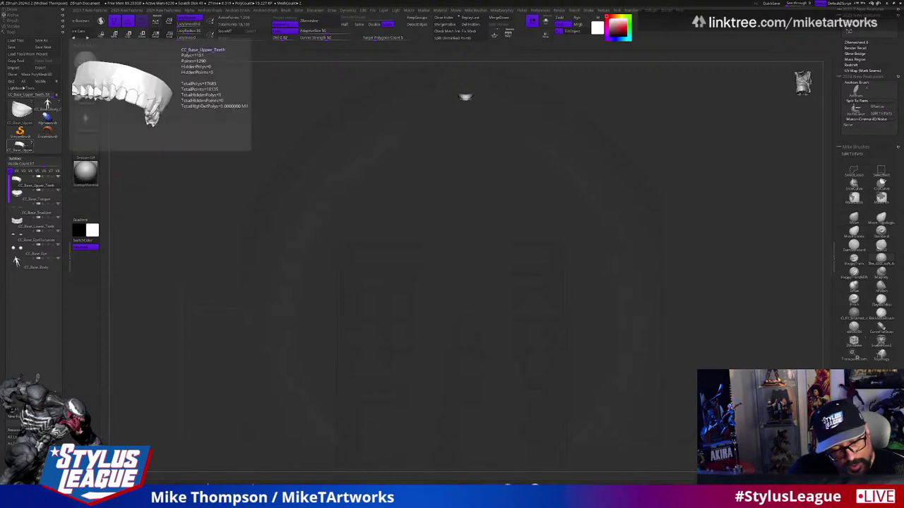
key(b)
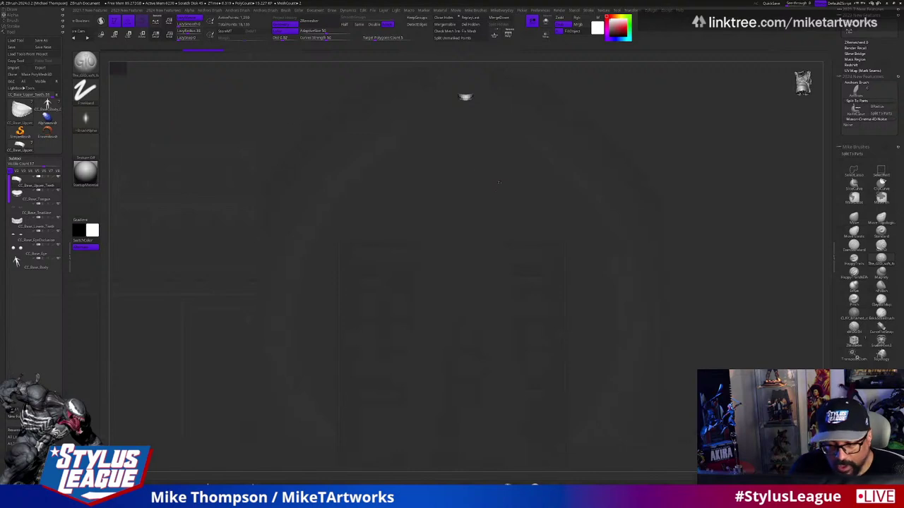
click(48, 106)
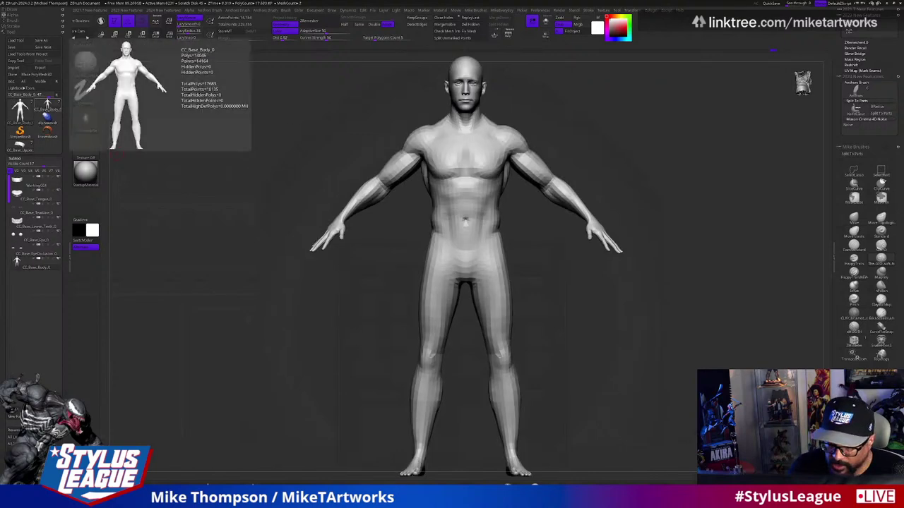
click(20, 145)
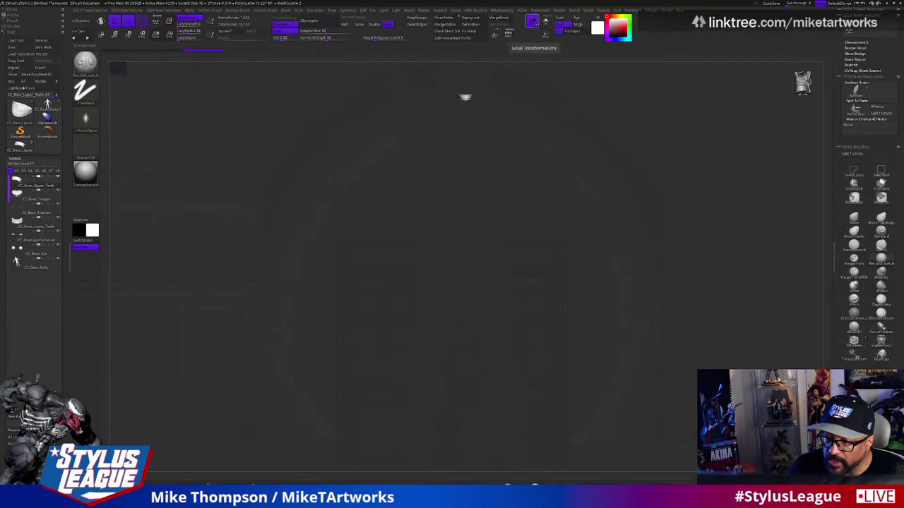
- Inspect the imported tool with the whole character shown and with the upper teeth isolated in Solo mode
click(532, 20)
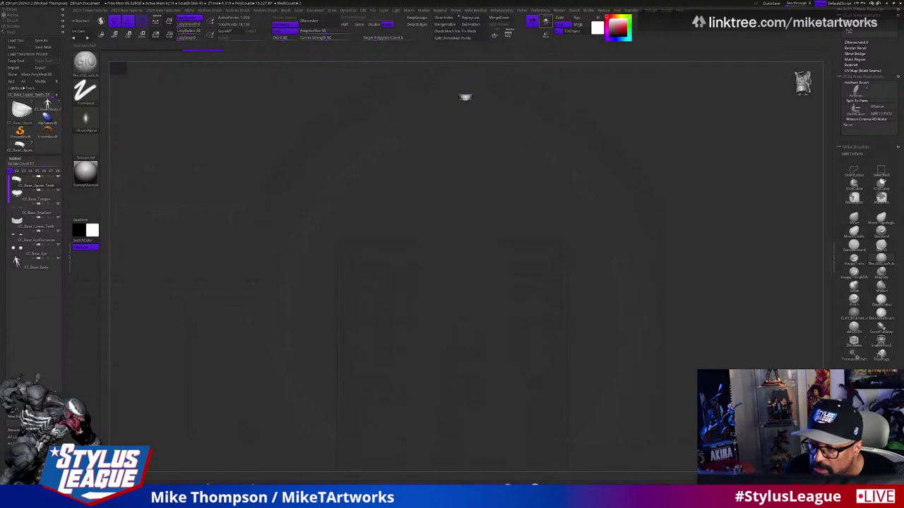
ctrl+shift+click(451, 164)
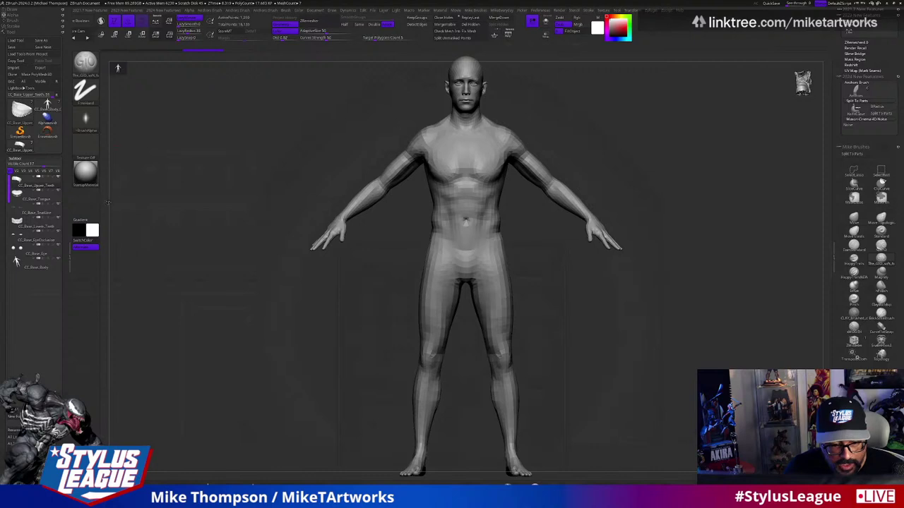
drag(562, 313, 625, 231)
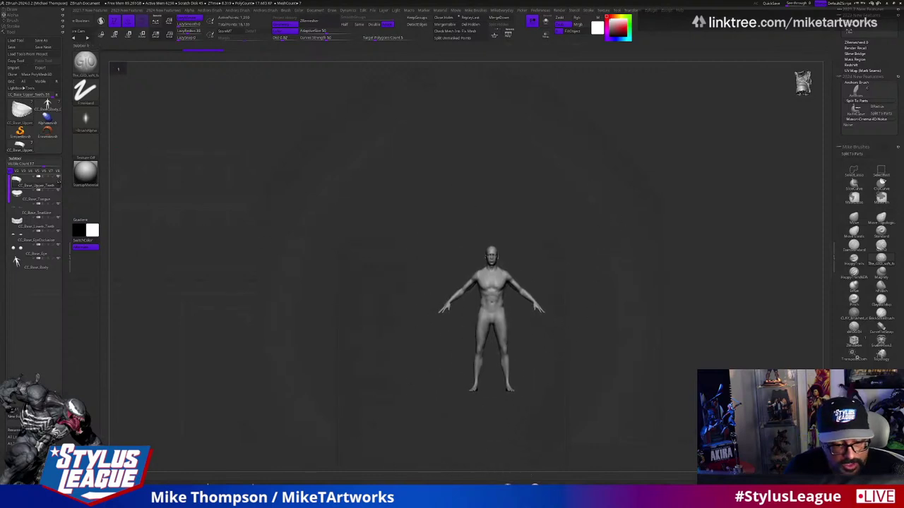
click(545, 21)
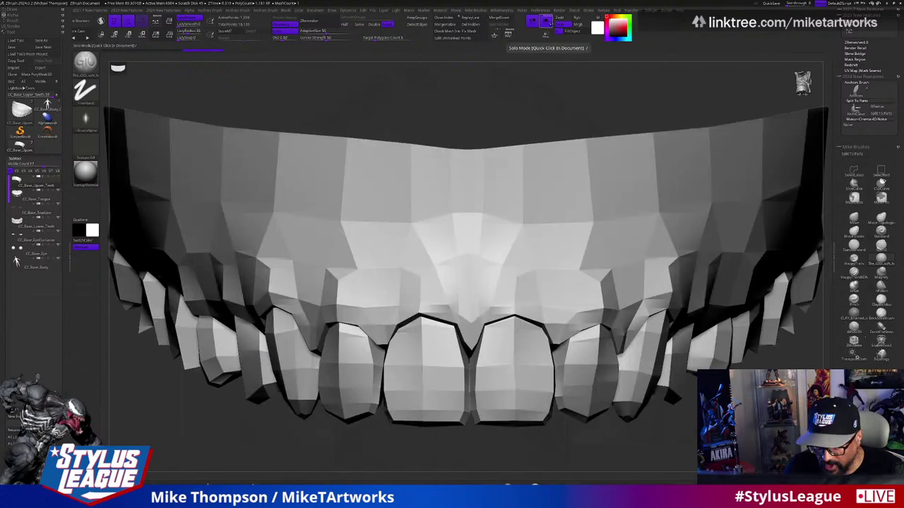
click(546, 22)
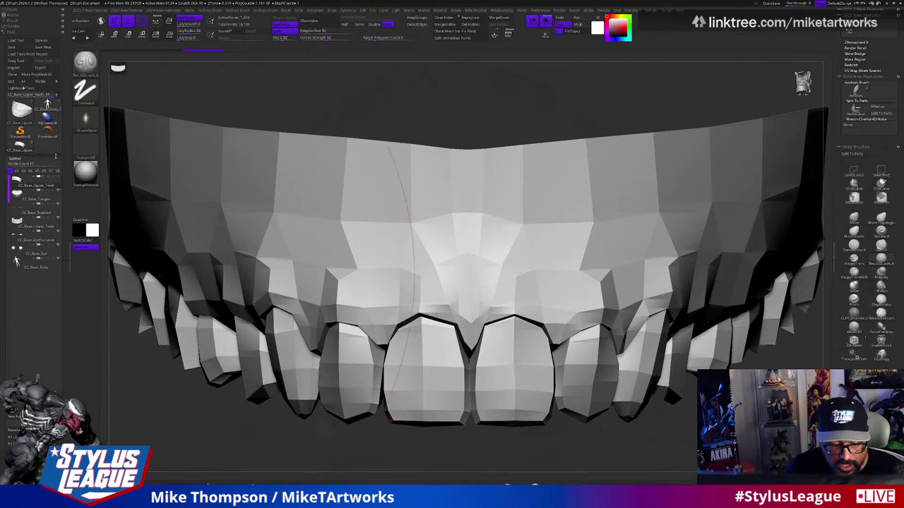
- Delete the teeth, tongue, tear line, eye occlusion and eye subtools, keeping only CC_Base_Body, and frame the body
mouse_move(28, 262)
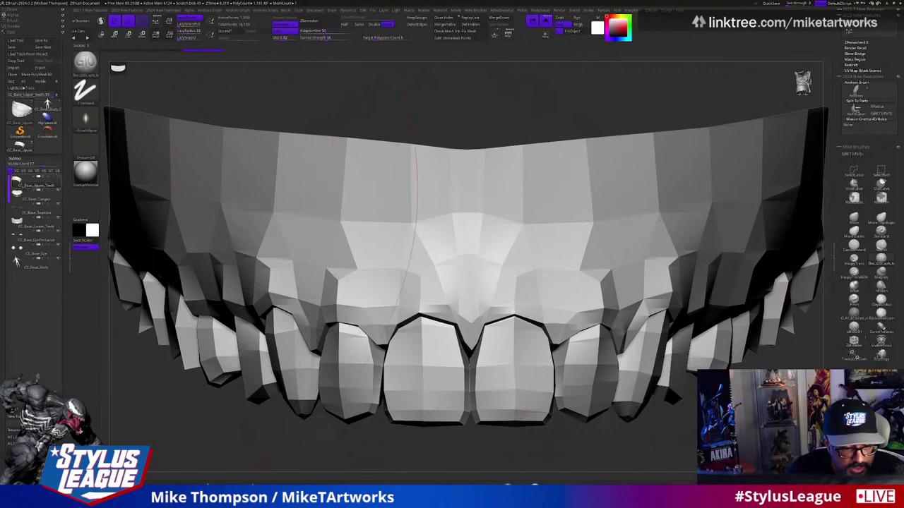
mouse_move(35, 185)
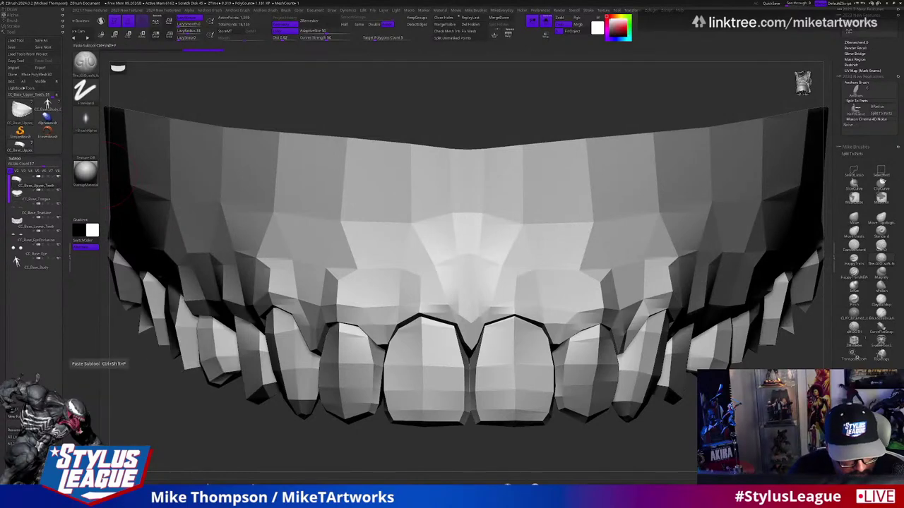
scroll(36, 212, down, 3)
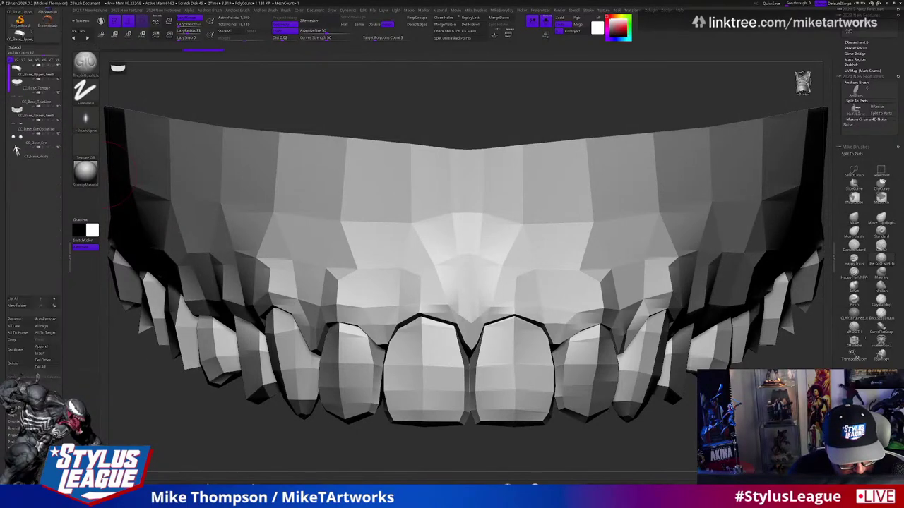
click(15, 363)
click(53, 375)
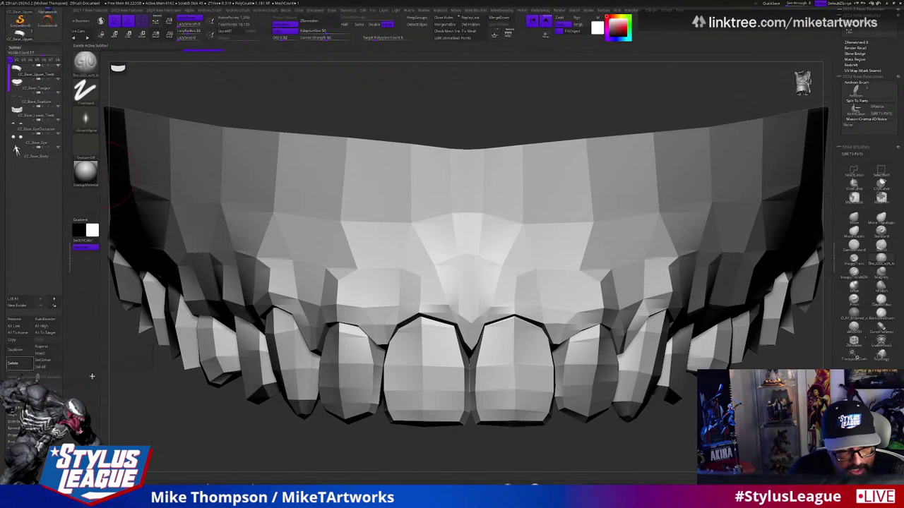
click(17, 364)
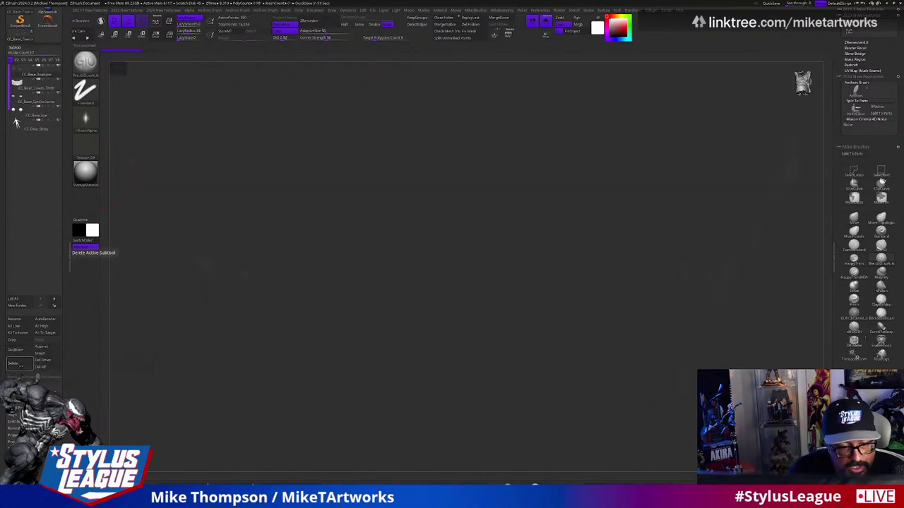
click(17, 363)
click(17, 363)
key(Delete)
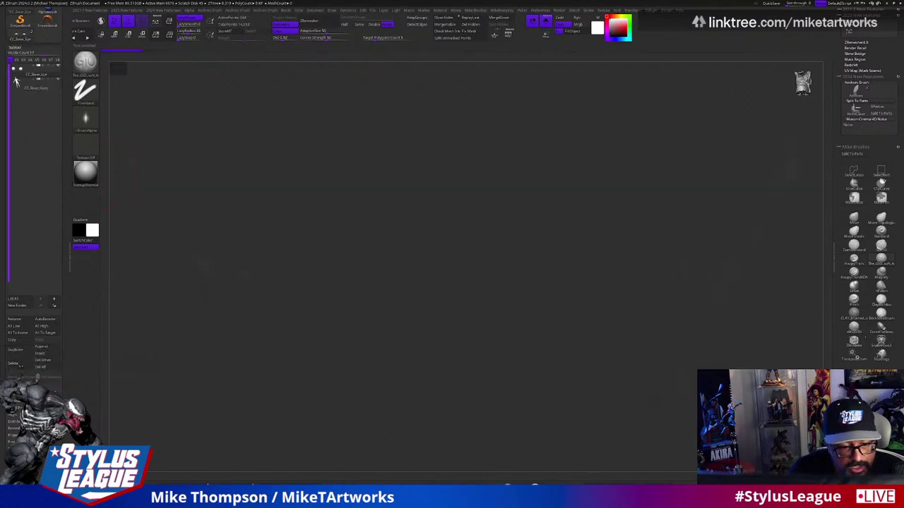
key(Delete)
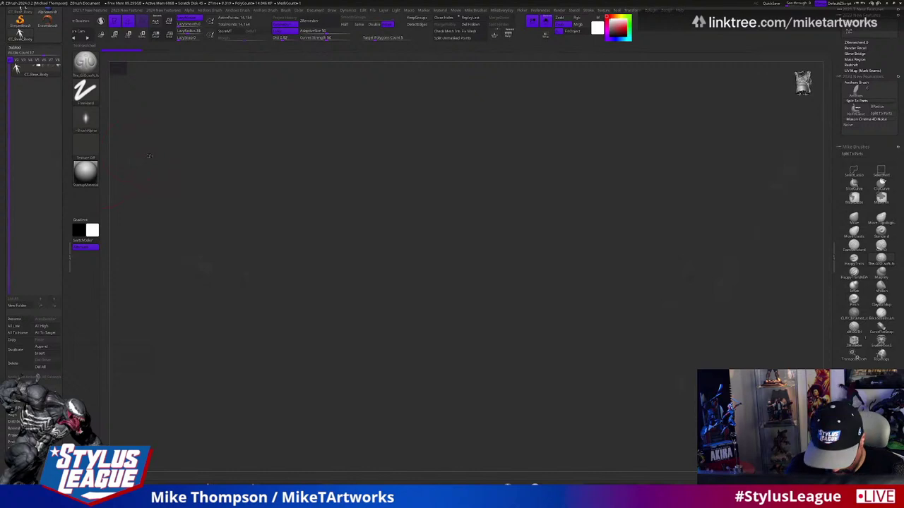
key(f)
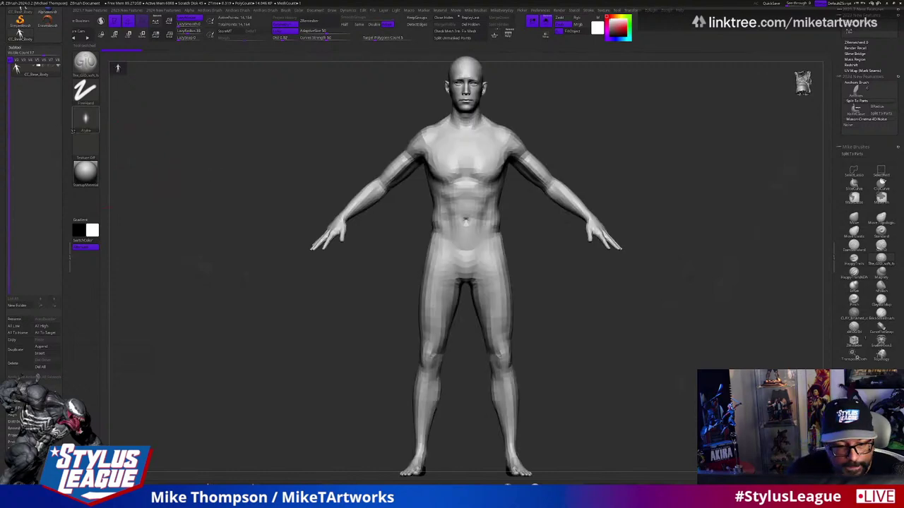
- Send the visible CC_Base_Body subtool to Character Creator 4 through GoZ and update the mesh in the current pose with Match CC Model Scale enabled
click(19, 33)
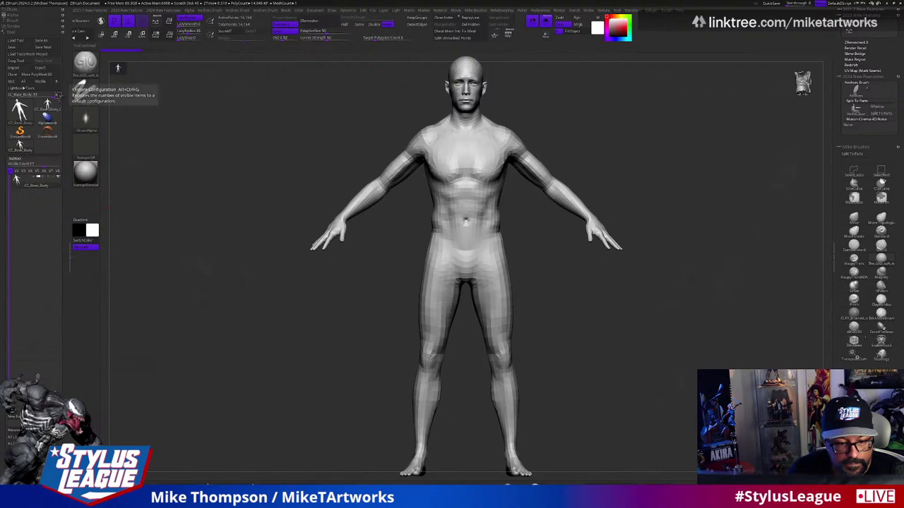
click(47, 109)
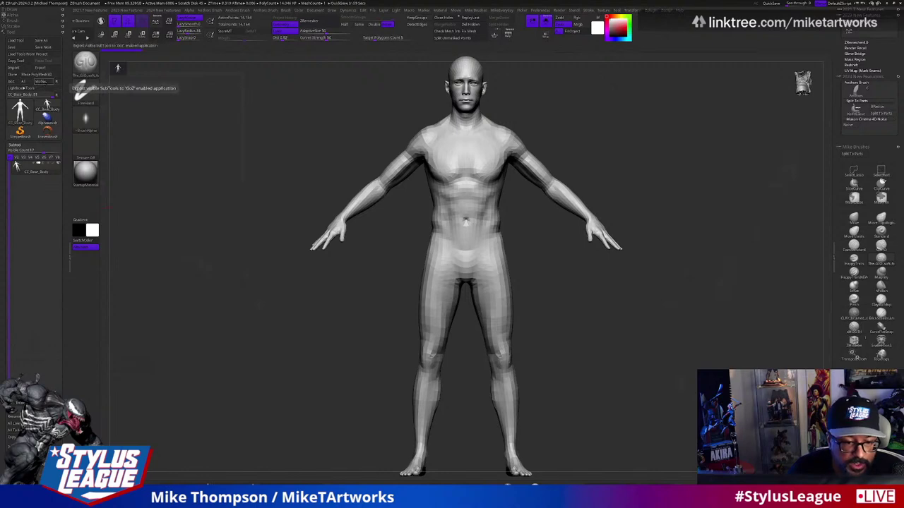
click(77, 86)
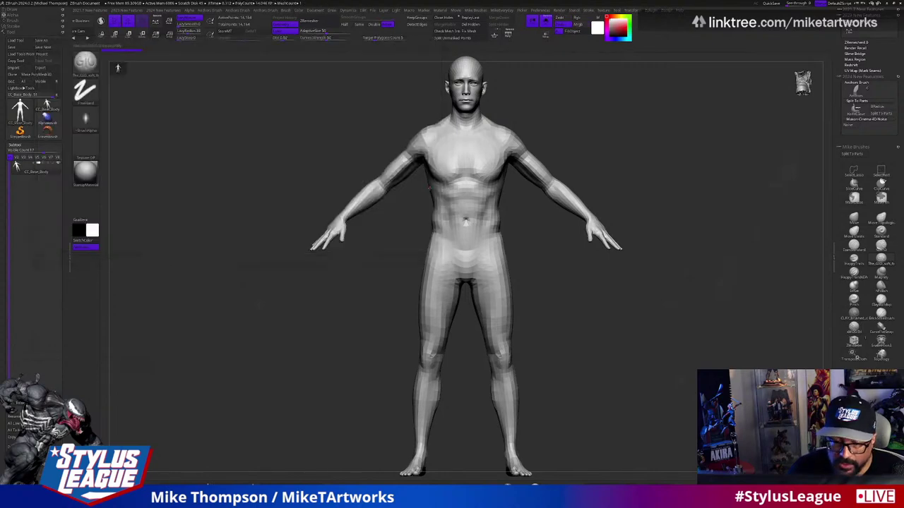
key(super)
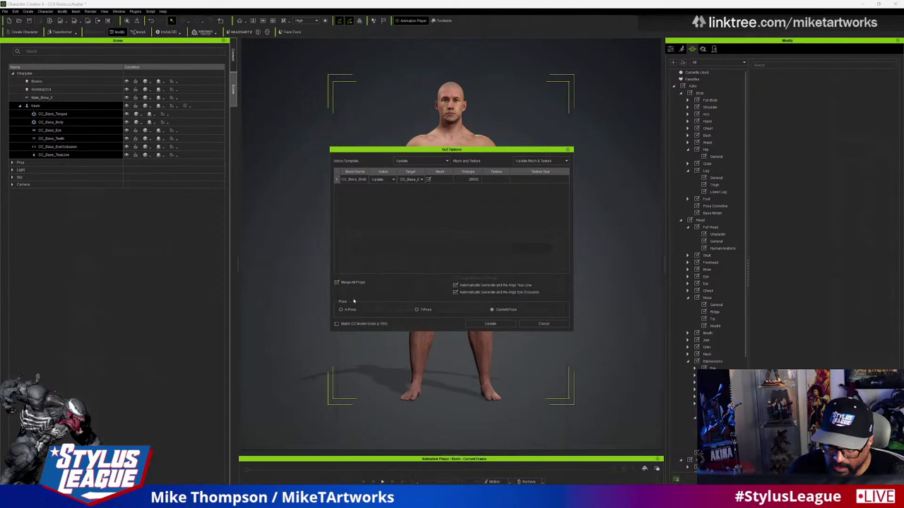
click(336, 325)
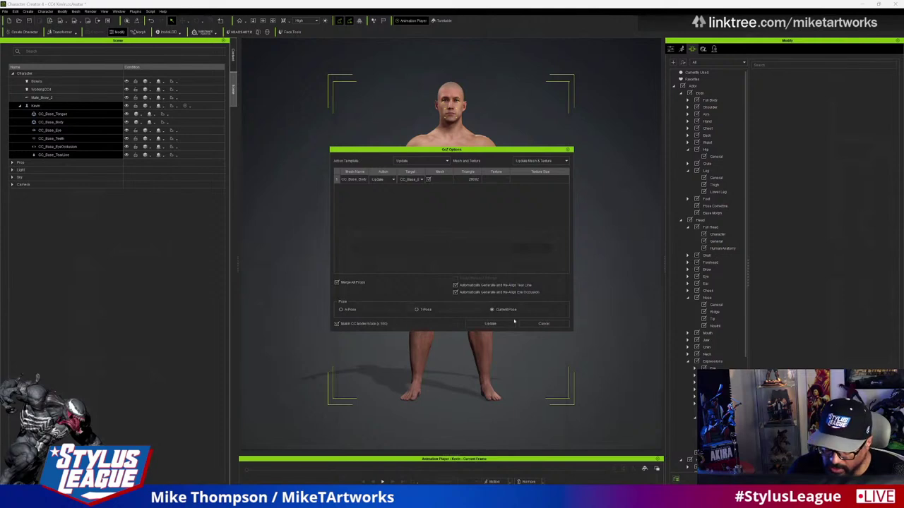
click(490, 324)
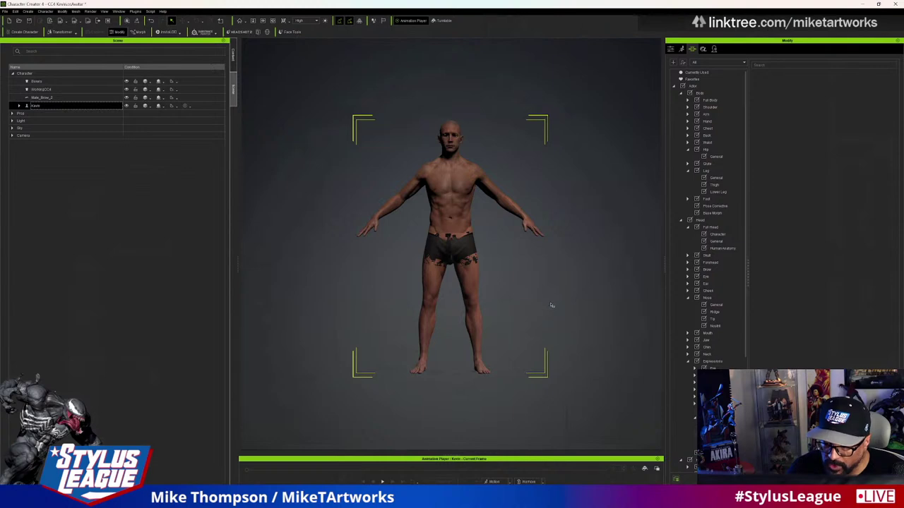
- Examine the updated character in the viewport and check its CC_Base meshes in the expanded scene hierarchy
click(577, 307)
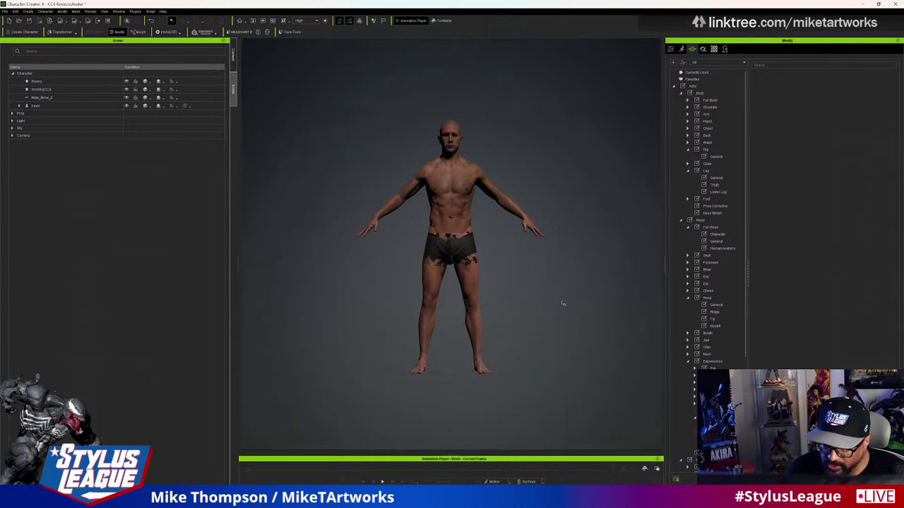
click(34, 106)
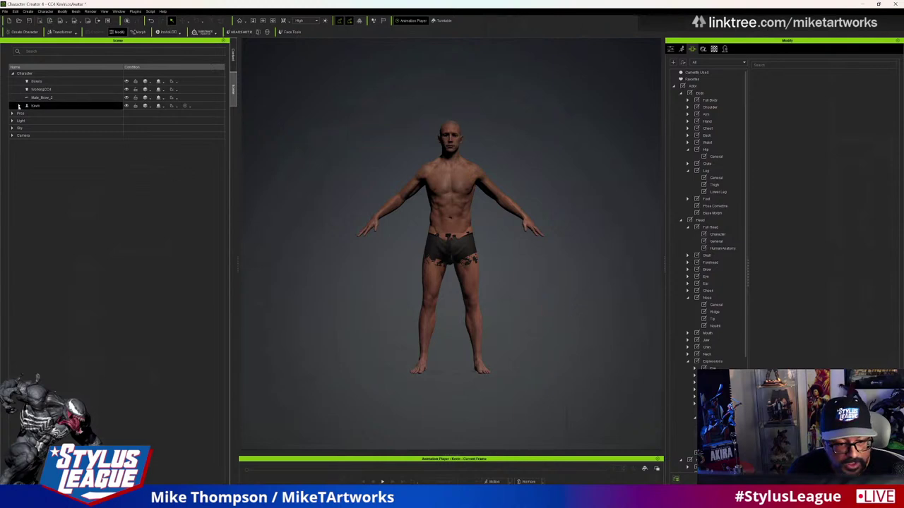
click(20, 106)
click(48, 115)
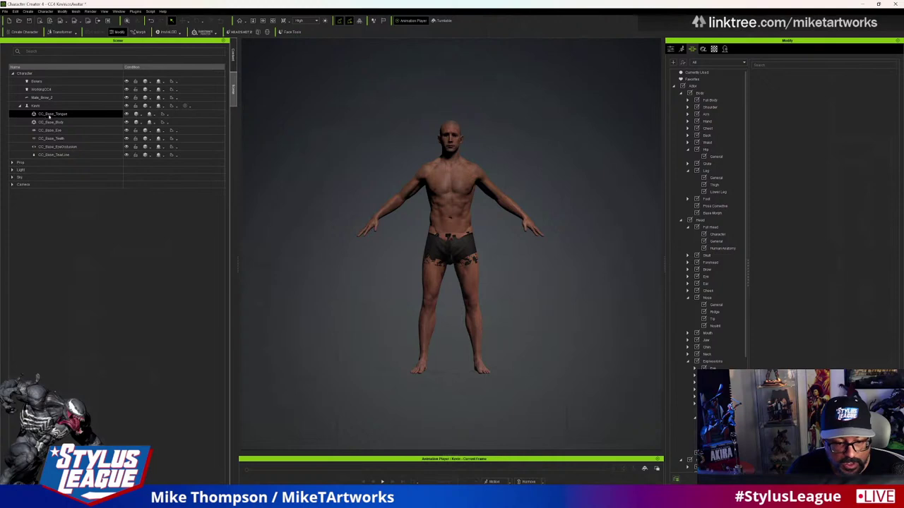
click(565, 125)
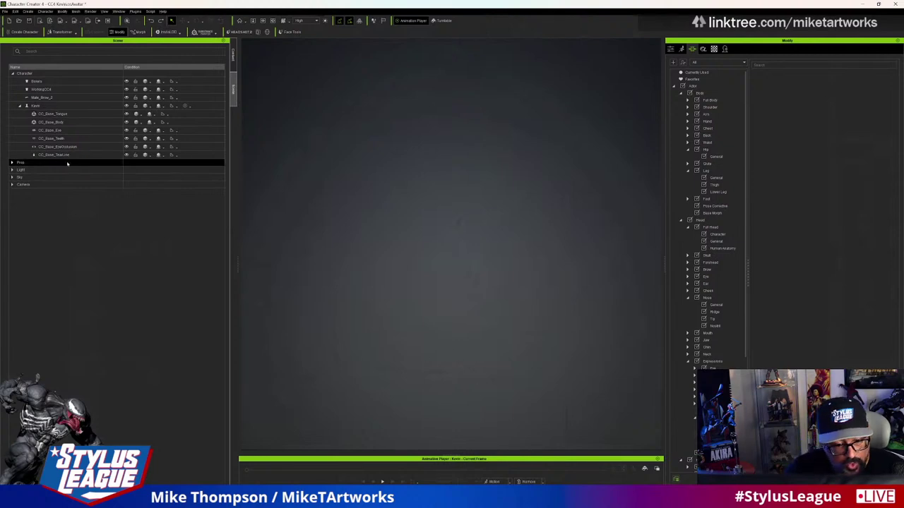
click(65, 106)
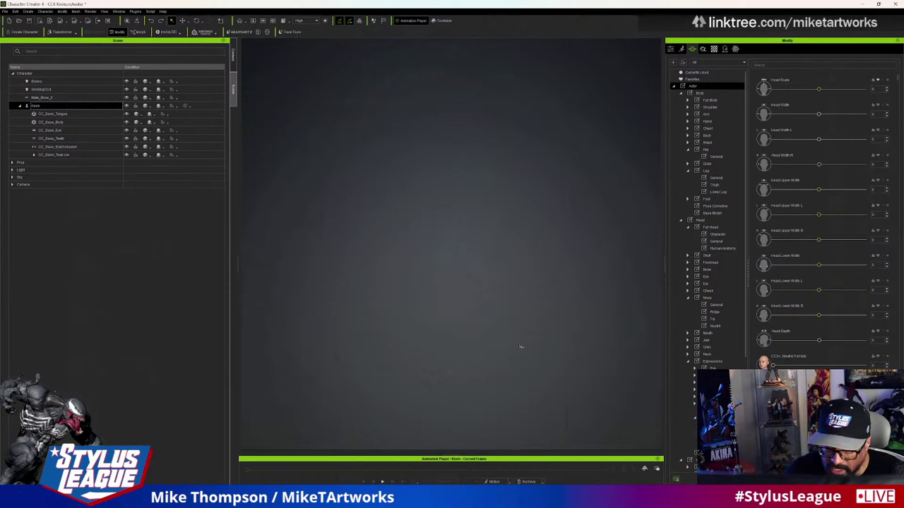
drag(513, 378, 551, 418)
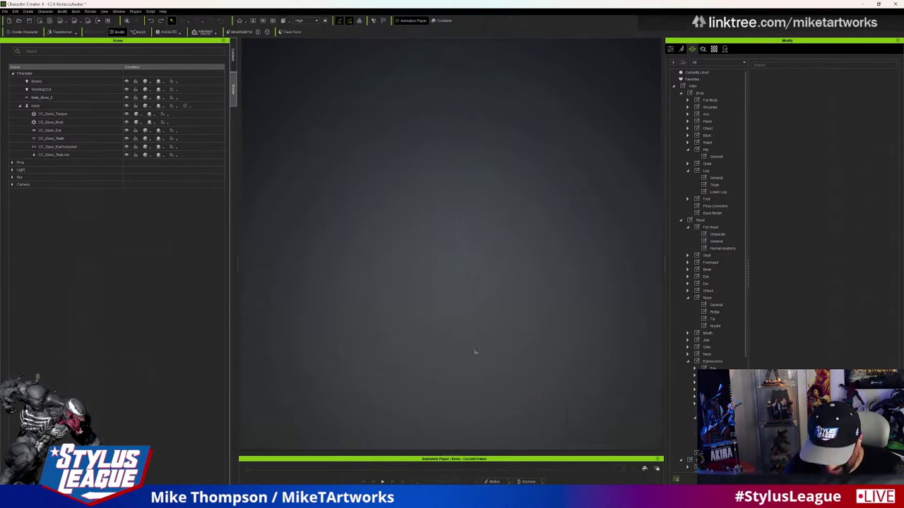
click(66, 122)
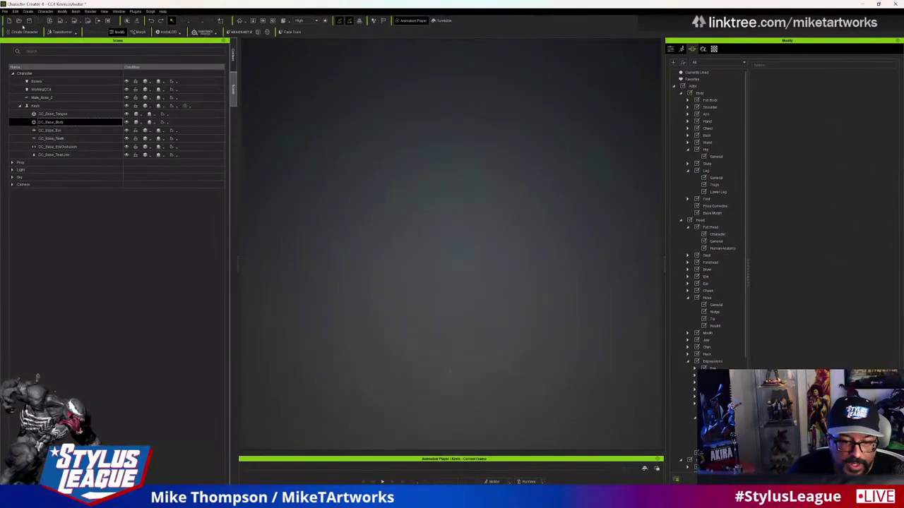
- Dismiss the mistakenly opened file dialog and undo the last change to the character
click(14, 11)
click(42, 102)
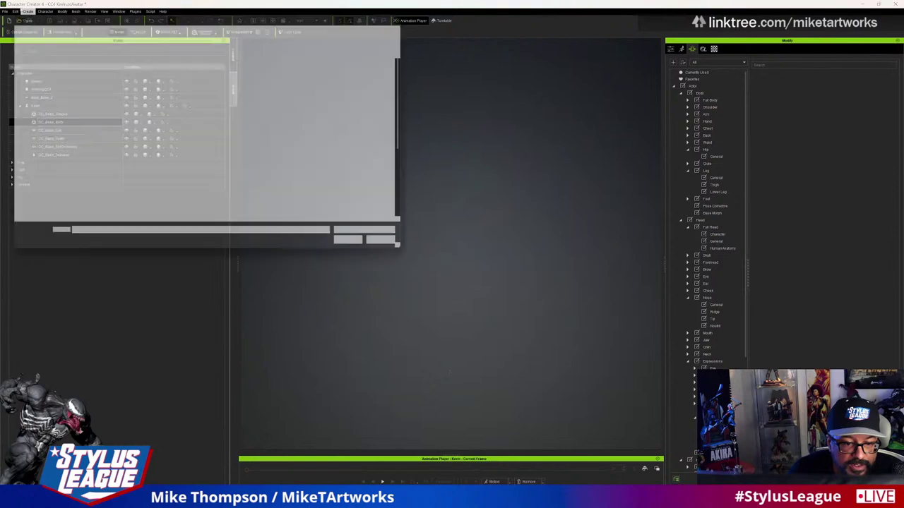
click(400, 251)
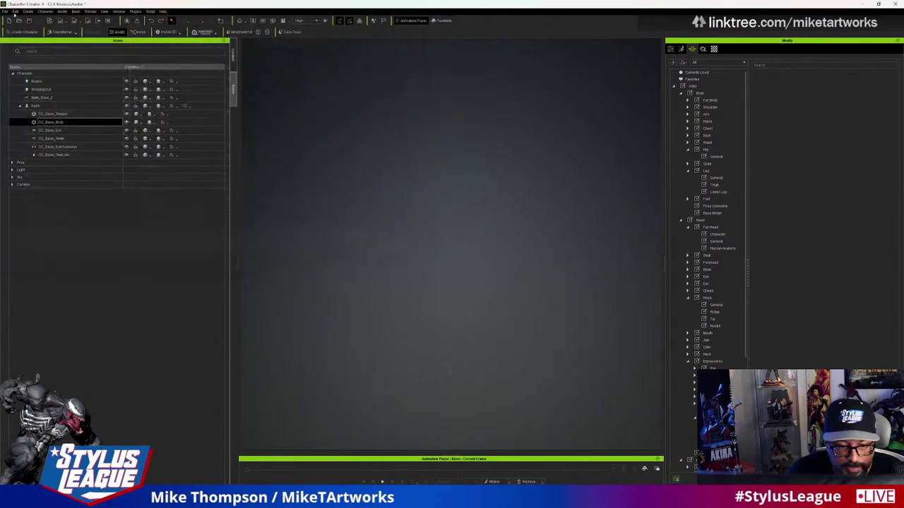
click(15, 12)
click(32, 29)
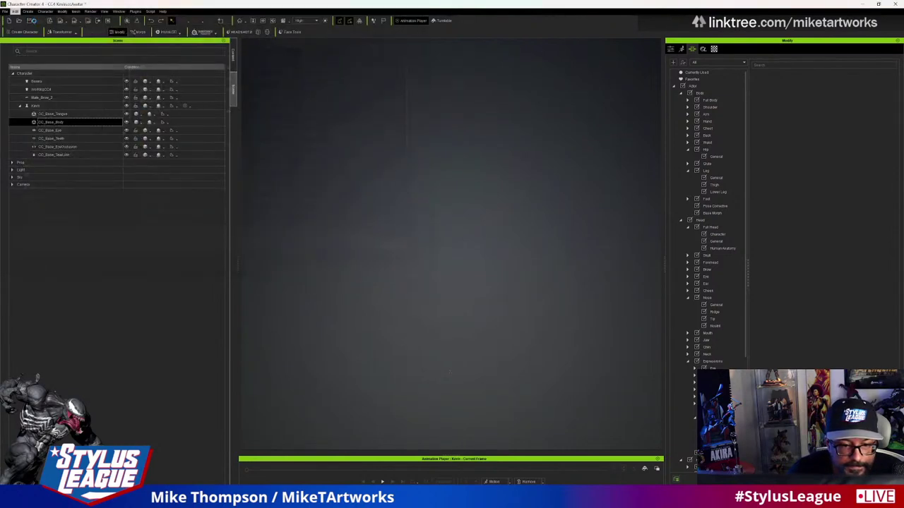
click(15, 11)
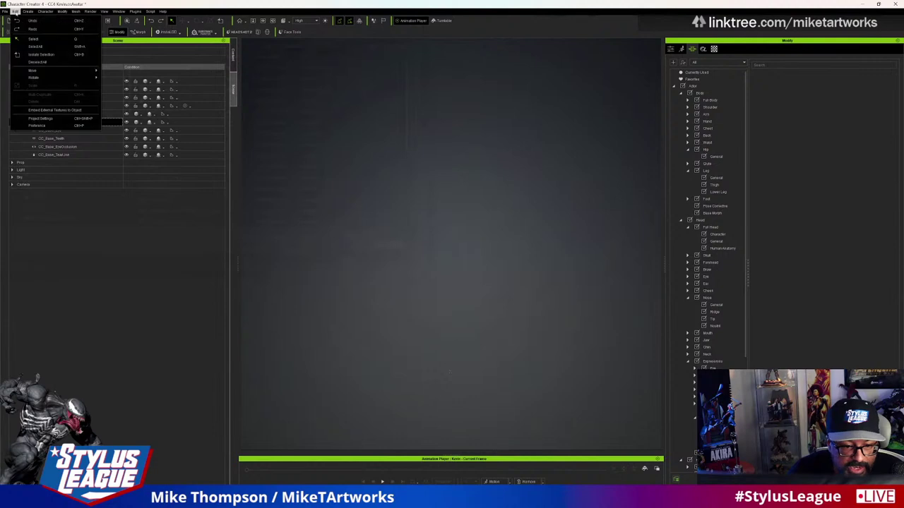
click(15, 11)
click(27, 12)
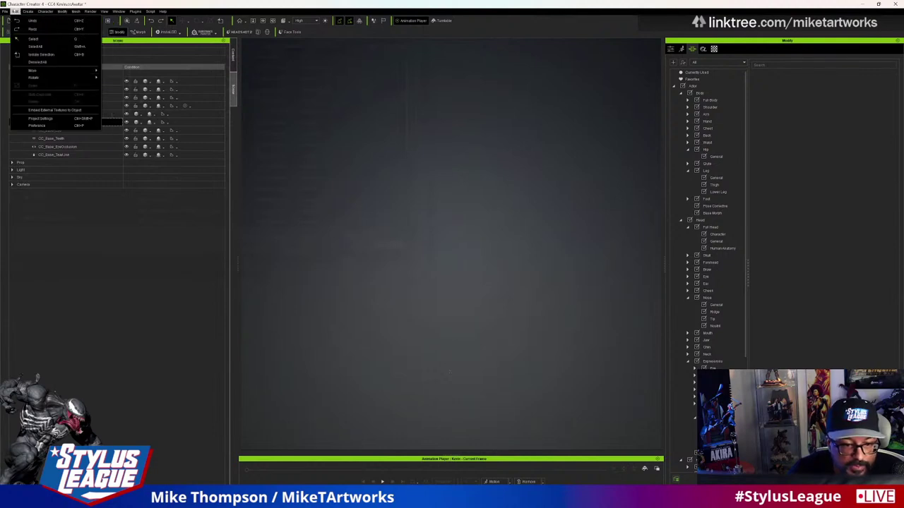
click(15, 12)
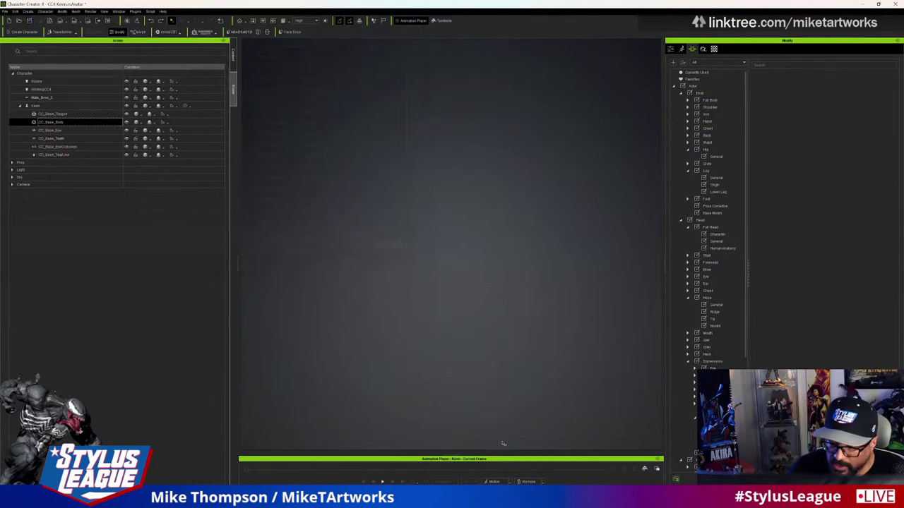
- Switch to ZBrush and load the earlier QuickSave project QS_3970 without saving the changes to the current project
key(super)
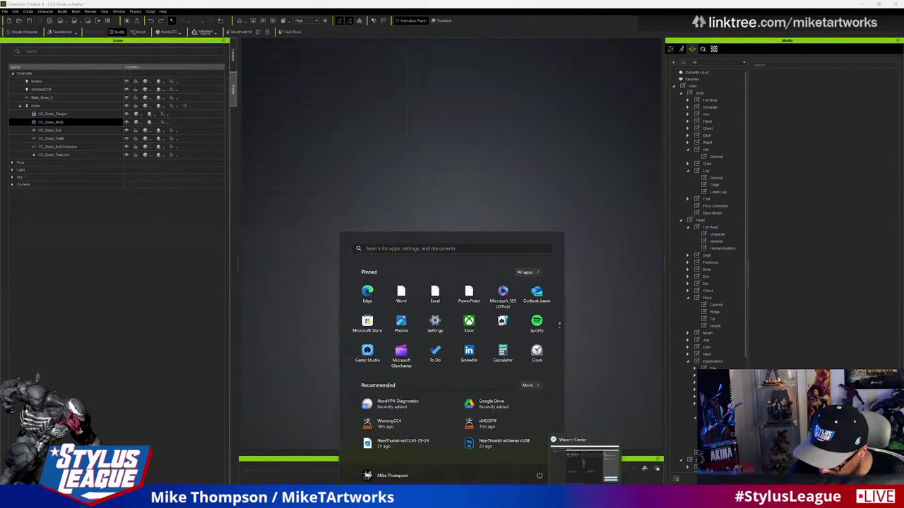
mouse_move(680, 500)
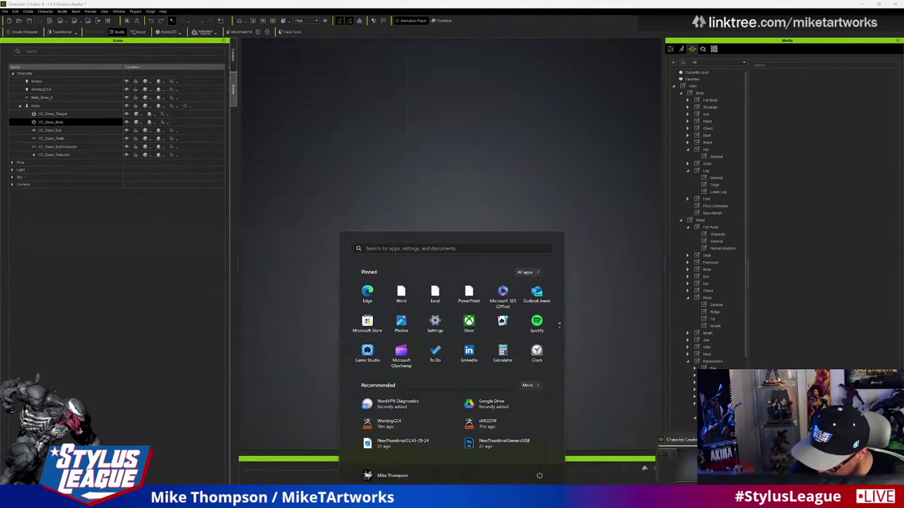
click(466, 459)
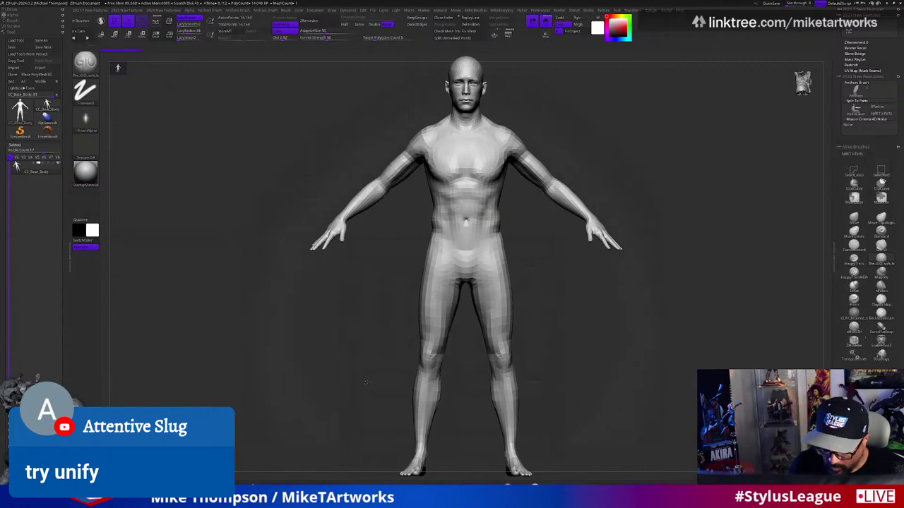
key(comma)
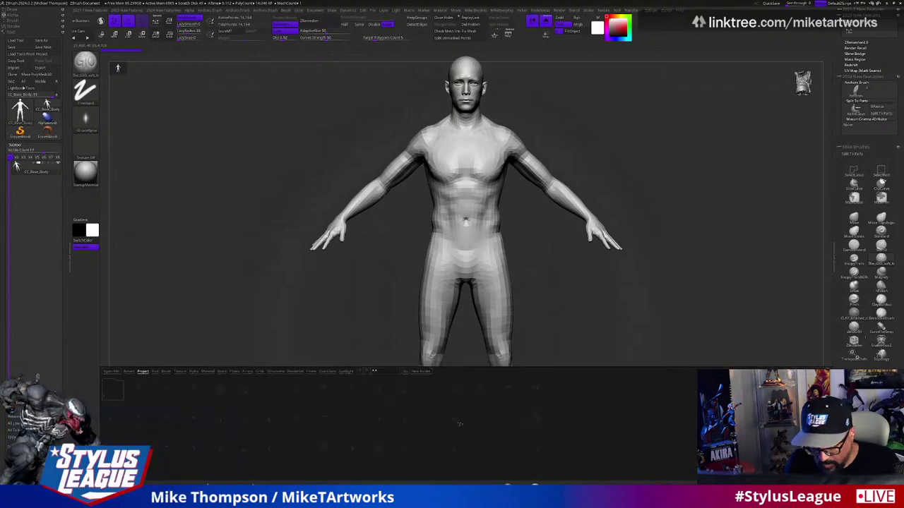
click(327, 372)
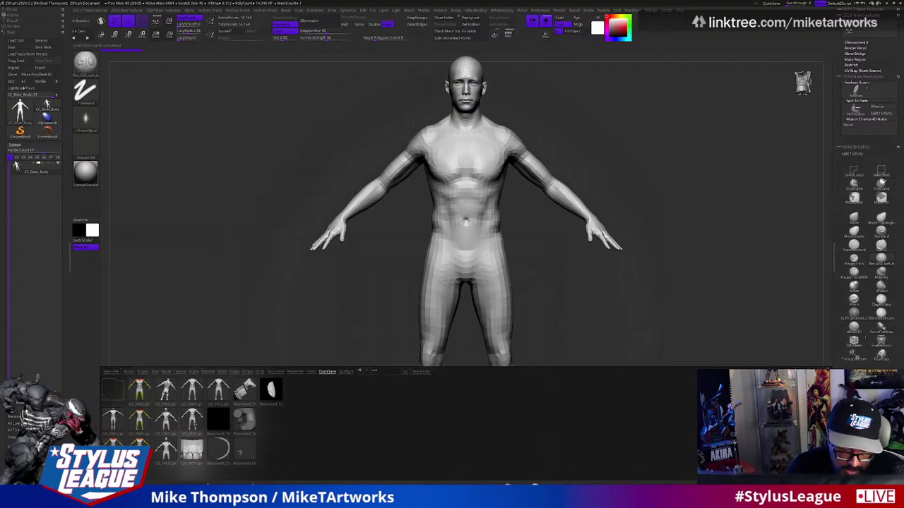
double_click(192, 419)
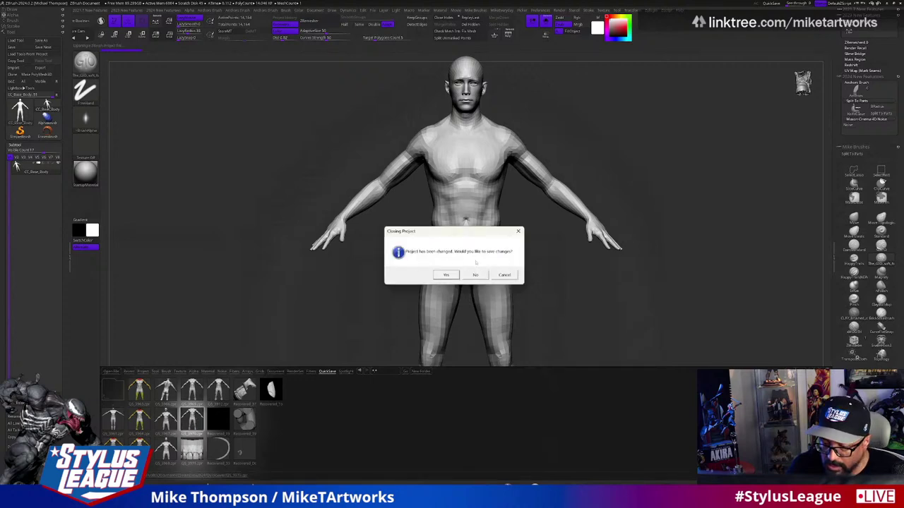
click(473, 276)
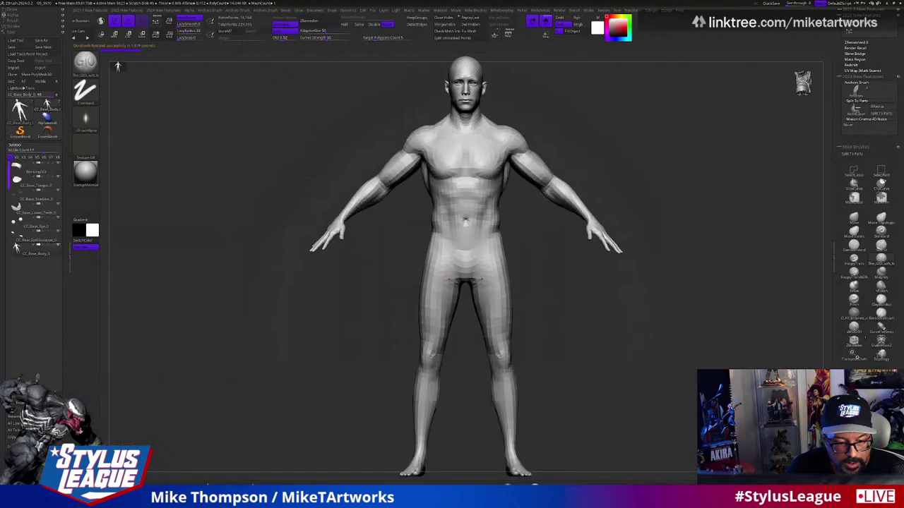
- Select the CC_Base_Lower_Teeth subtool and turn off Solo mode so that all subtools are displayed
mouse_move(21, 170)
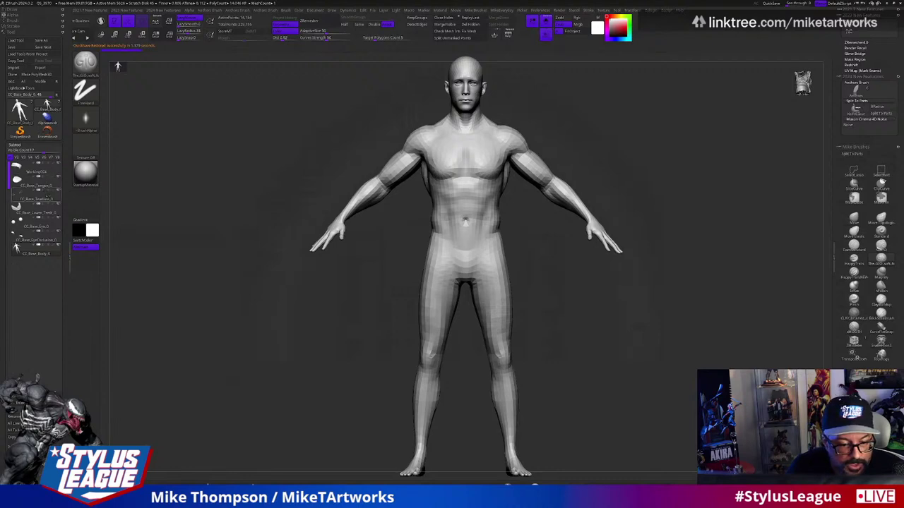
mouse_move(36, 199)
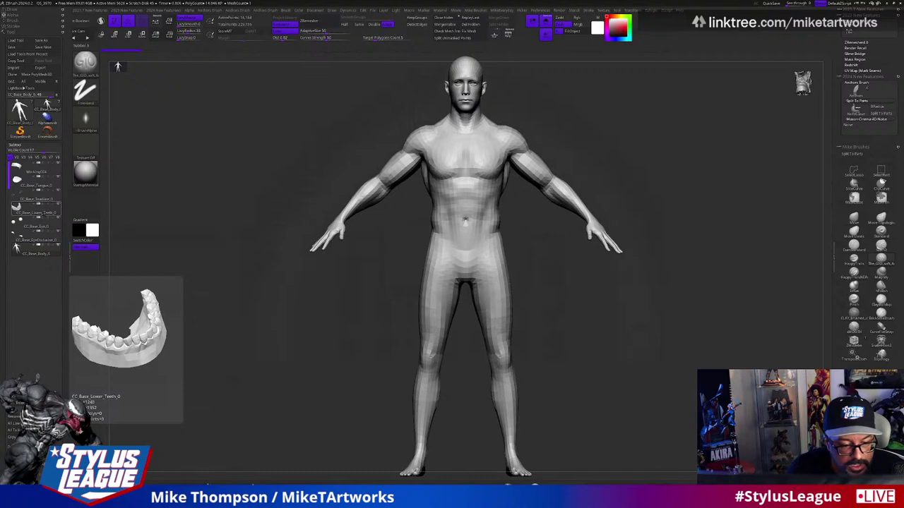
click(35, 212)
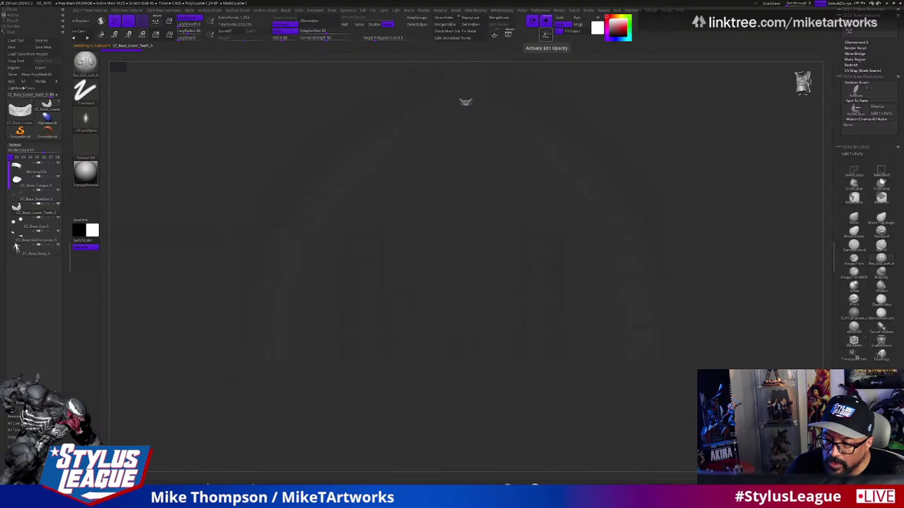
click(546, 20)
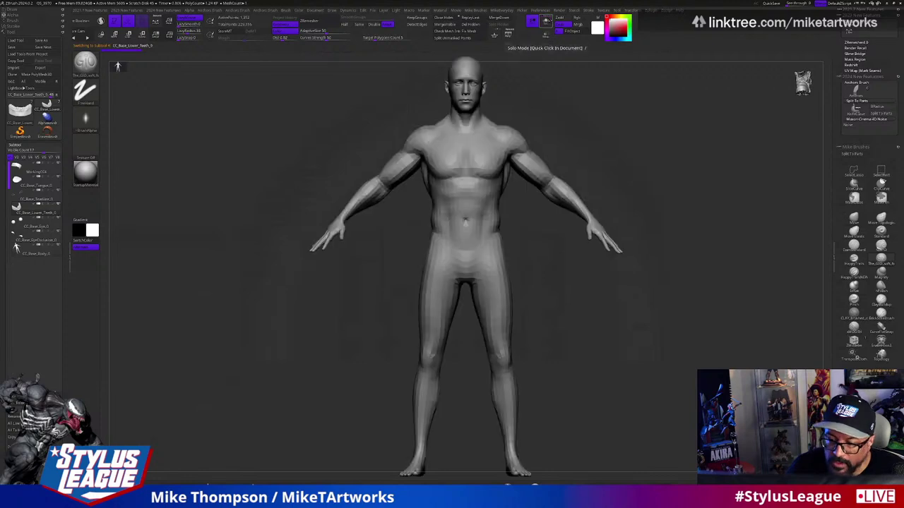
click(546, 19)
click(545, 20)
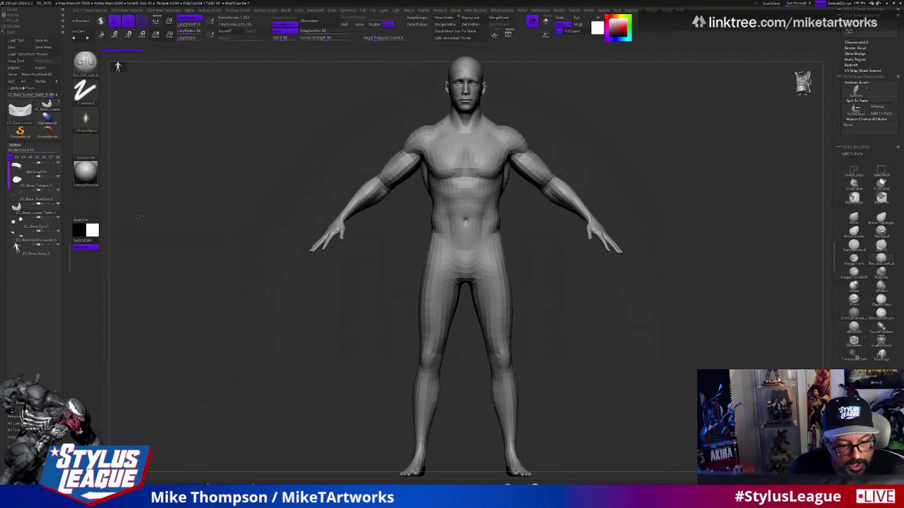
- Compare the character's CC_Base meshes in Character Creator 4 with the tongue, tear line and teeth subtools in ZBrush
key(super)
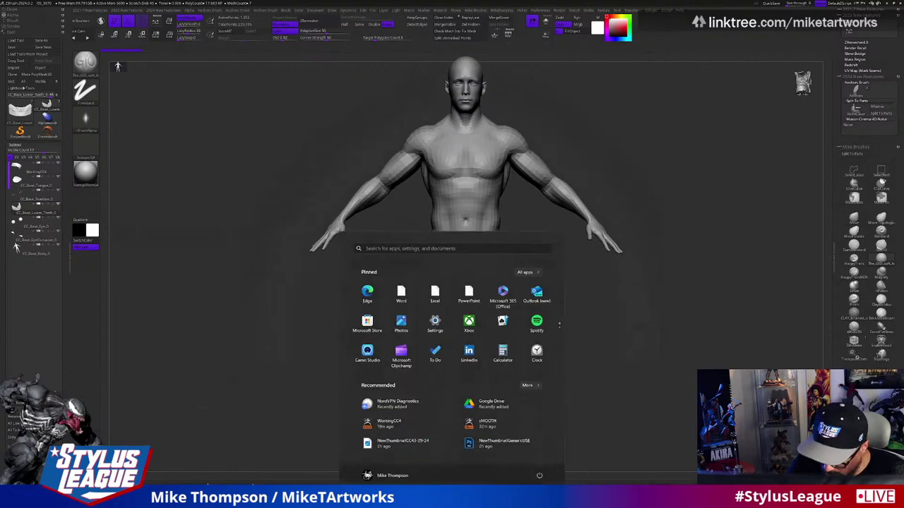
key(alt+Tab)
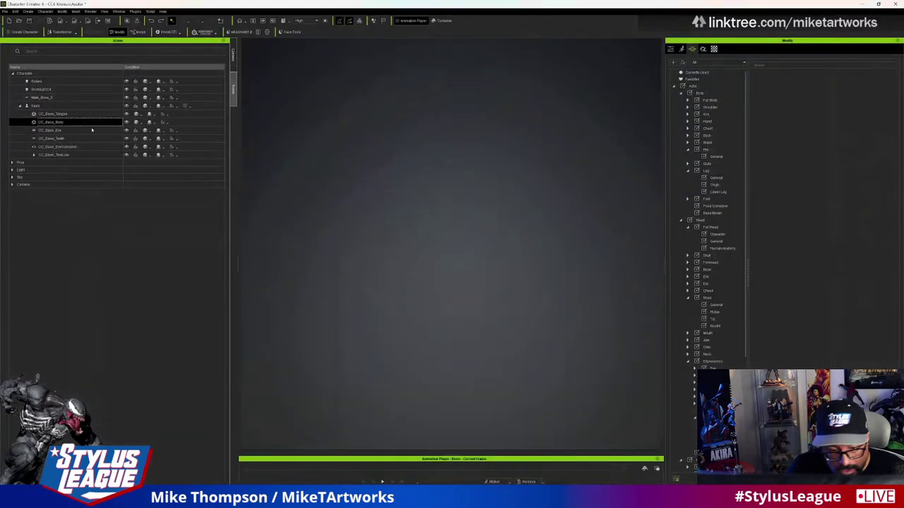
mouse_move(664, 503)
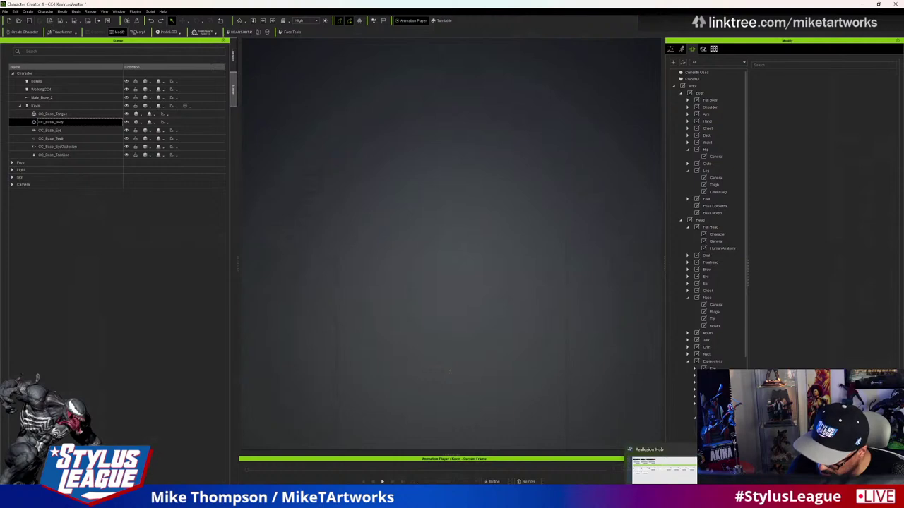
click(476, 503)
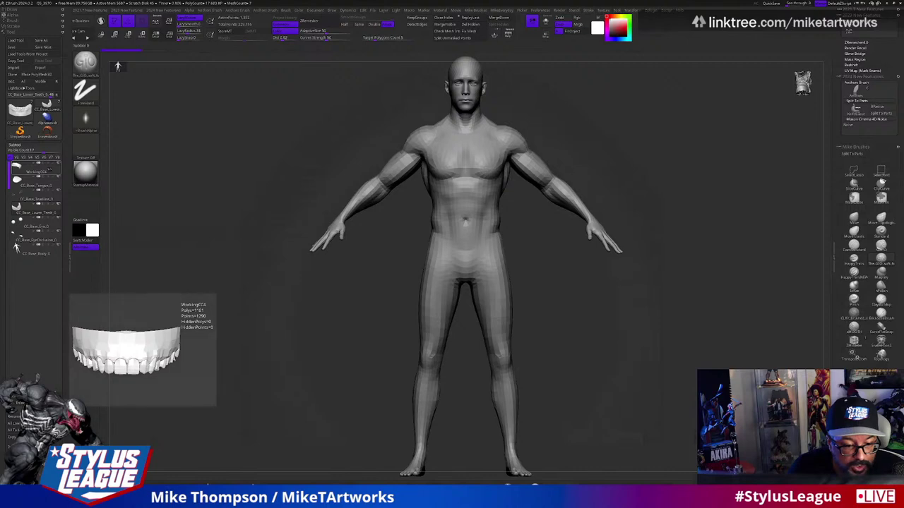
mouse_move(36, 195)
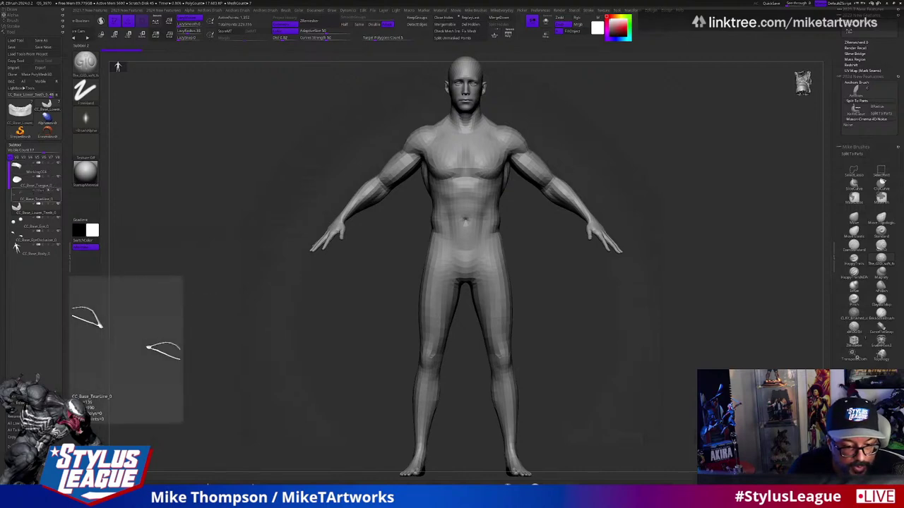
click(36, 182)
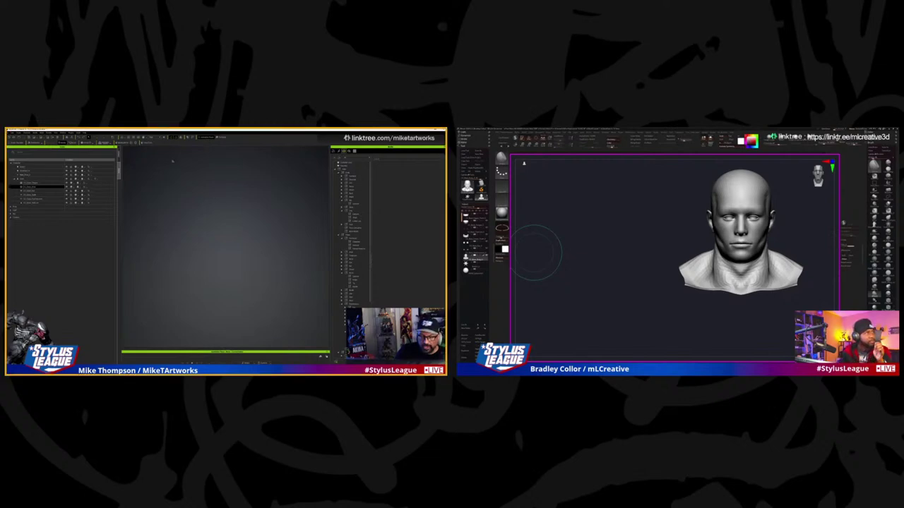
- Examine the face, jaw and neck of the male head bust from the front and three-quarter angles
click(110, 184)
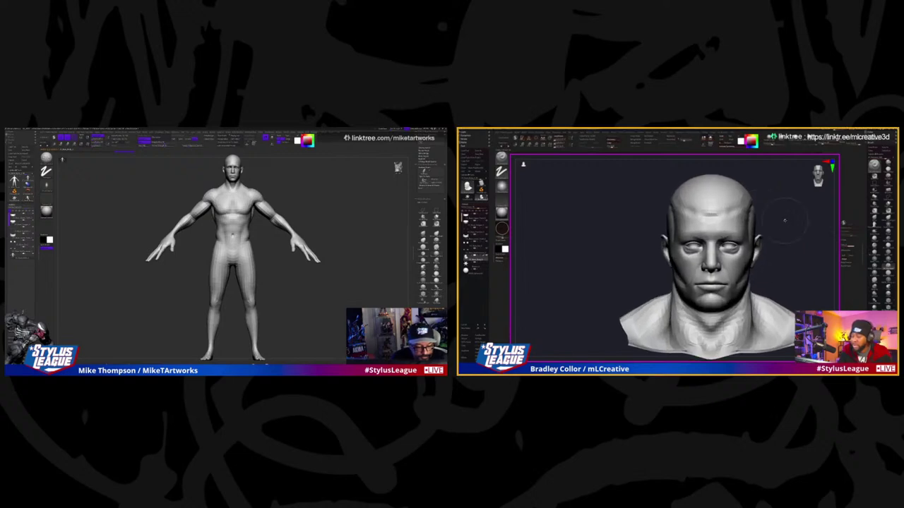
drag(781, 207, 797, 241)
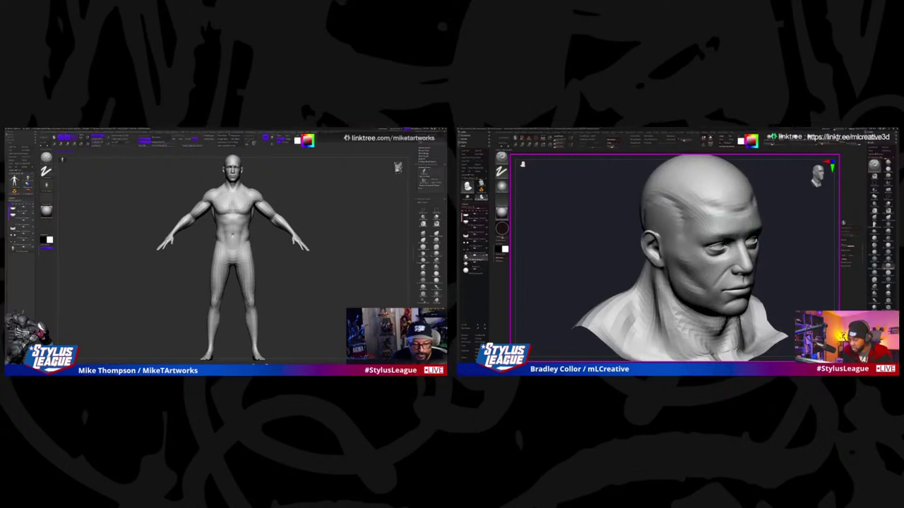
mouse_move(794, 235)
mouse_down()
mouse_move(782, 237)
mouse_move(798, 231)
mouse_up()
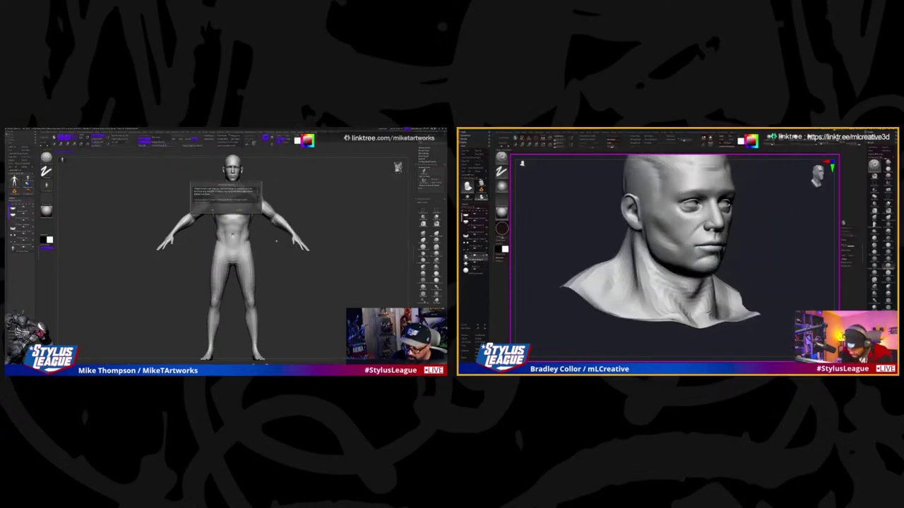
drag(782, 249, 812, 227)
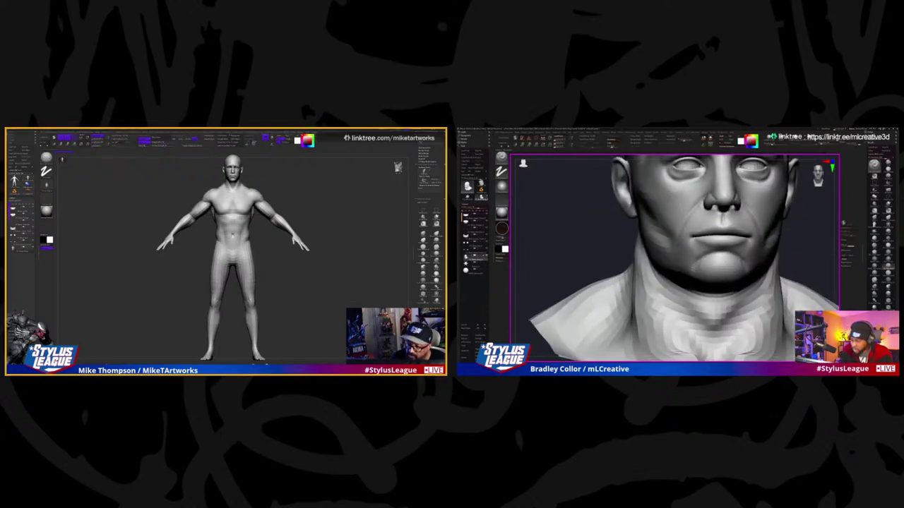
click(271, 136)
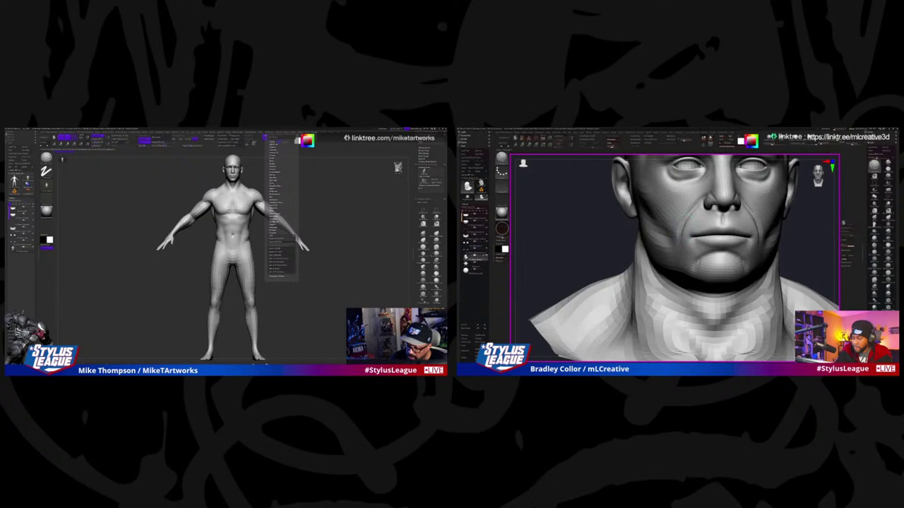
mouse_move(812, 227)
mouse_down()
mouse_move(789, 231)
mouse_move(814, 228)
mouse_up()
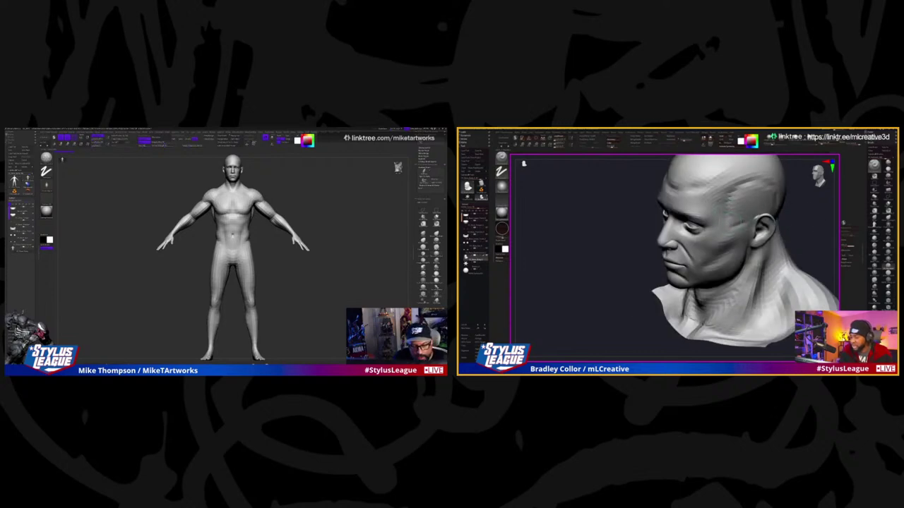
drag(814, 228, 801, 224)
- Choose another sculpting brush for the head bust and turn the bust to a three-quarter view
key(b)
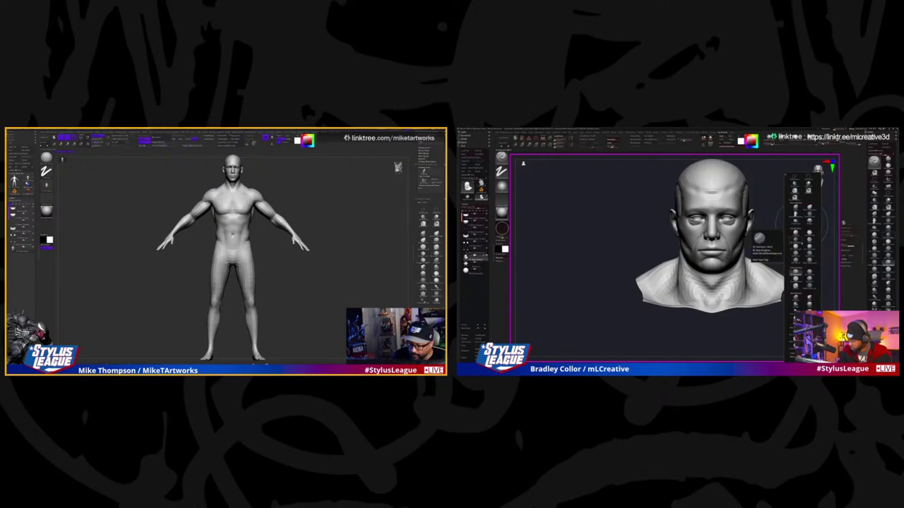
click(795, 243)
drag(798, 240, 762, 243)
- Switch to Character Creator 4 and close the open character project
key(super)
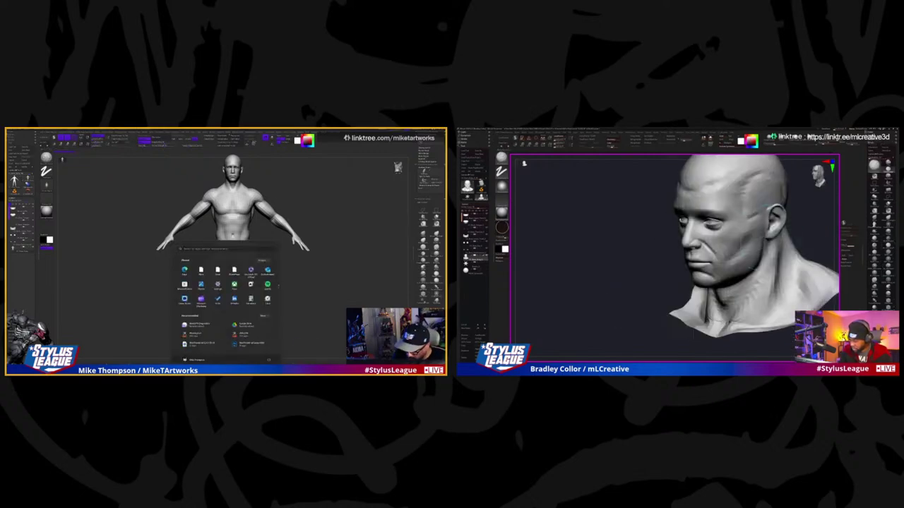
key(alt+Tab)
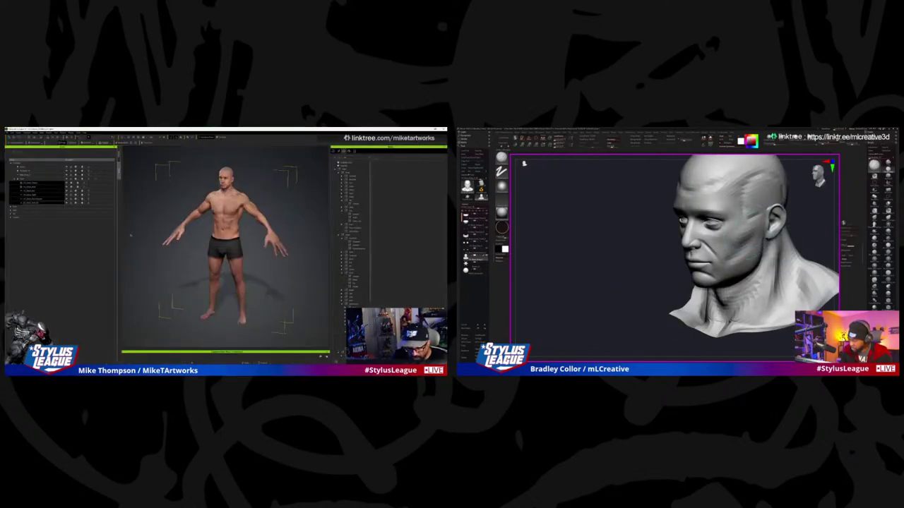
drag(565, 212, 635, 214)
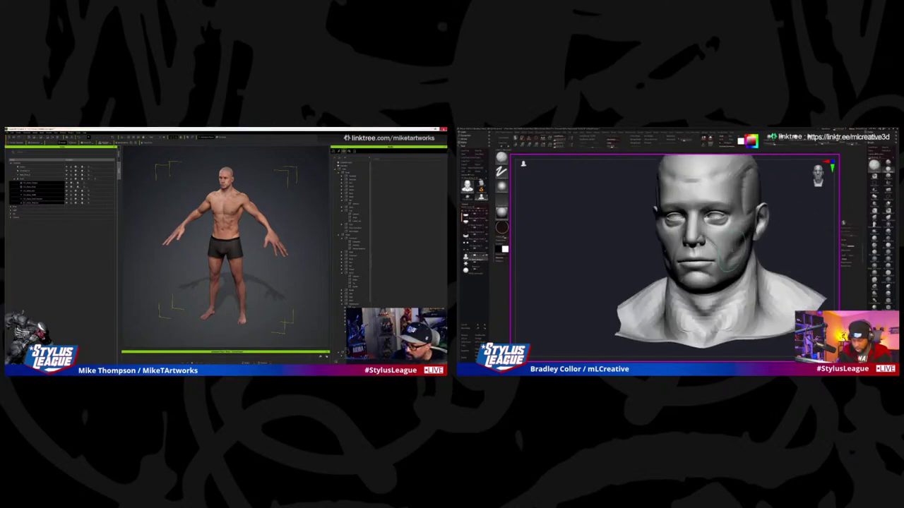
key(Delete)
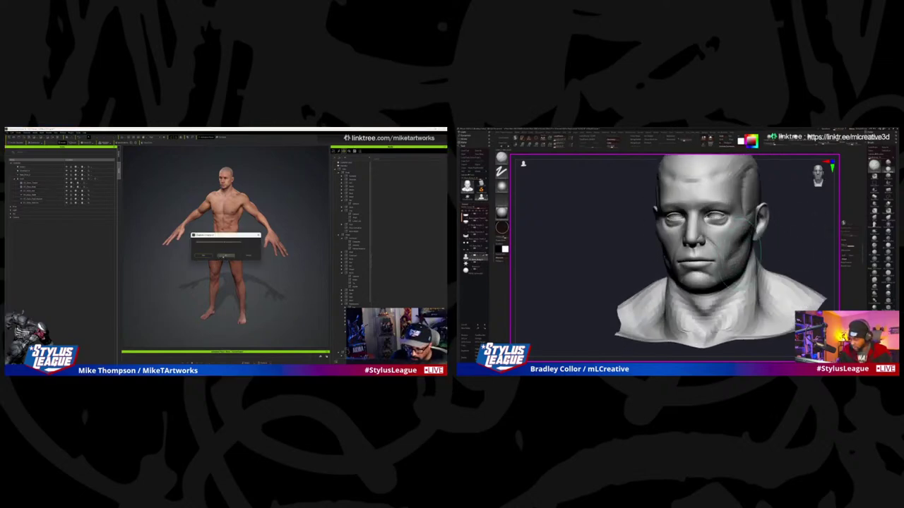
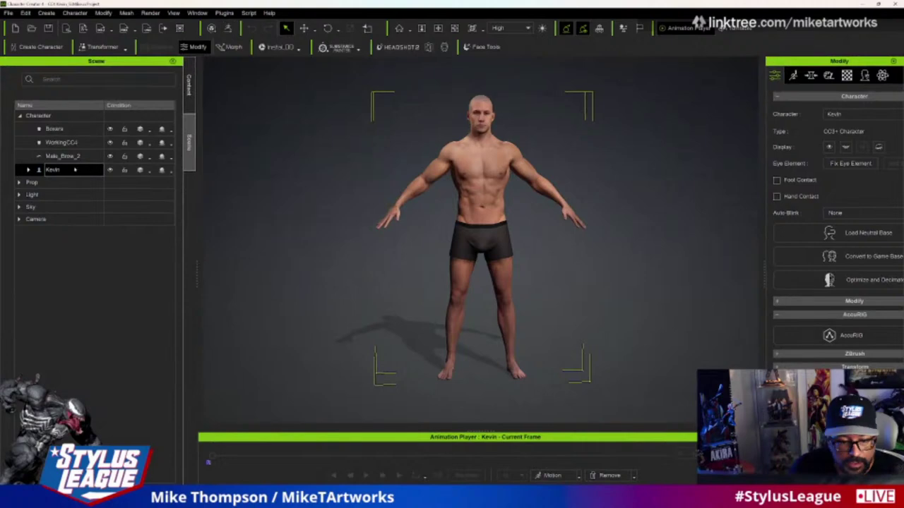
- Expand the male character in the scene hierarchy to list its CC_Base meshes
click(28, 170)
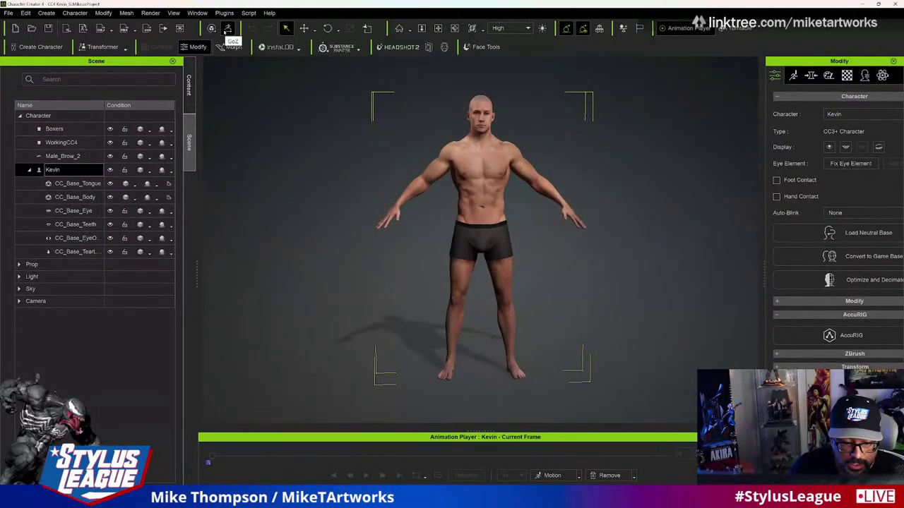
click(30, 170)
click(29, 170)
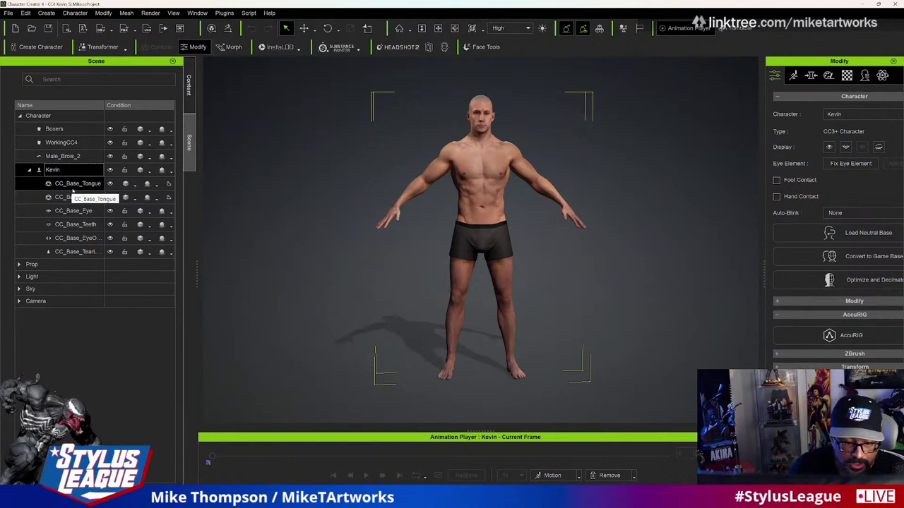
- Select the male character's CC_Base meshes and check the template choices in the GoZ settings
shift+click(78, 252)
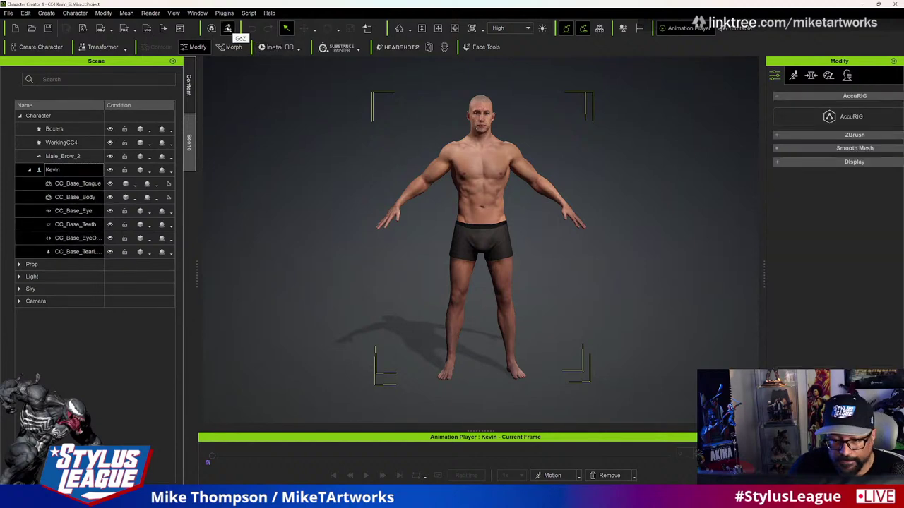
click(567, 28)
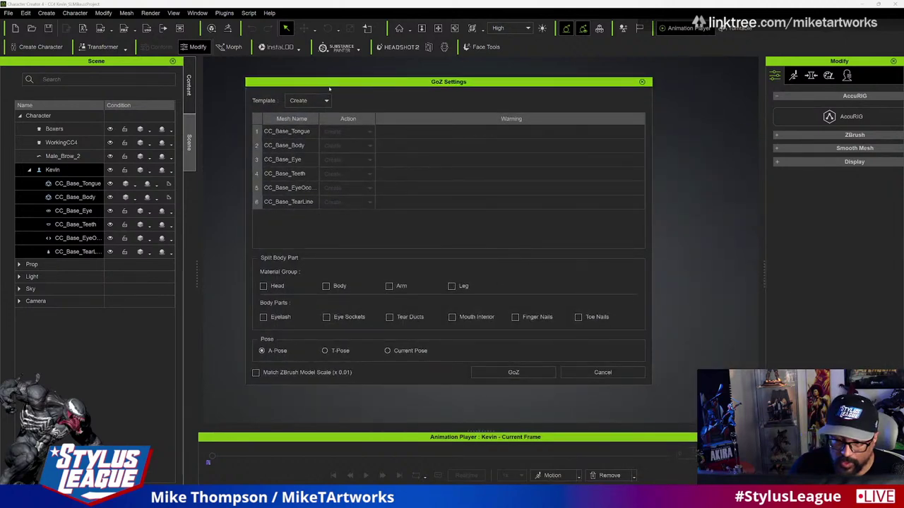
click(322, 102)
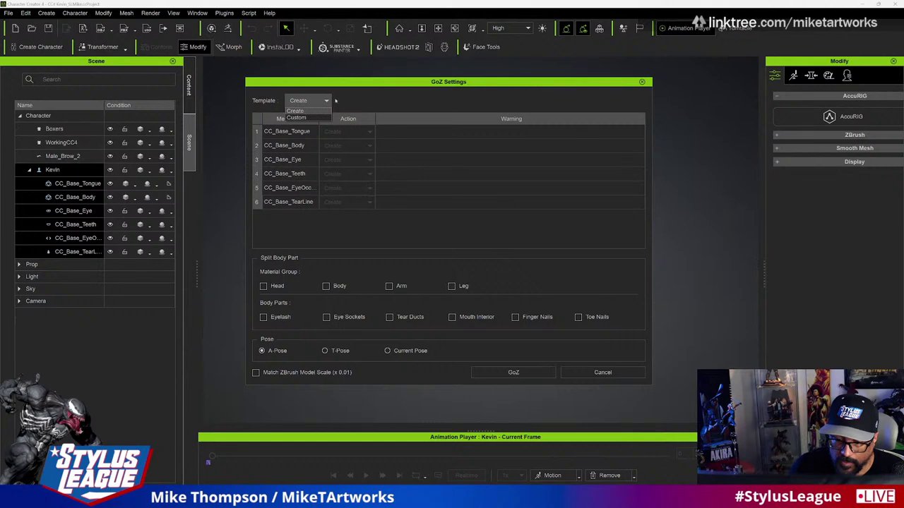
click(359, 97)
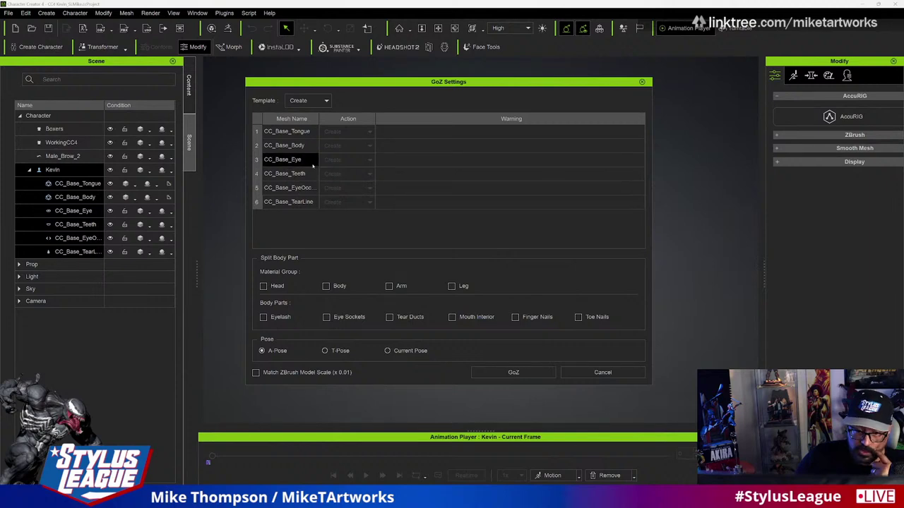
click(596, 374)
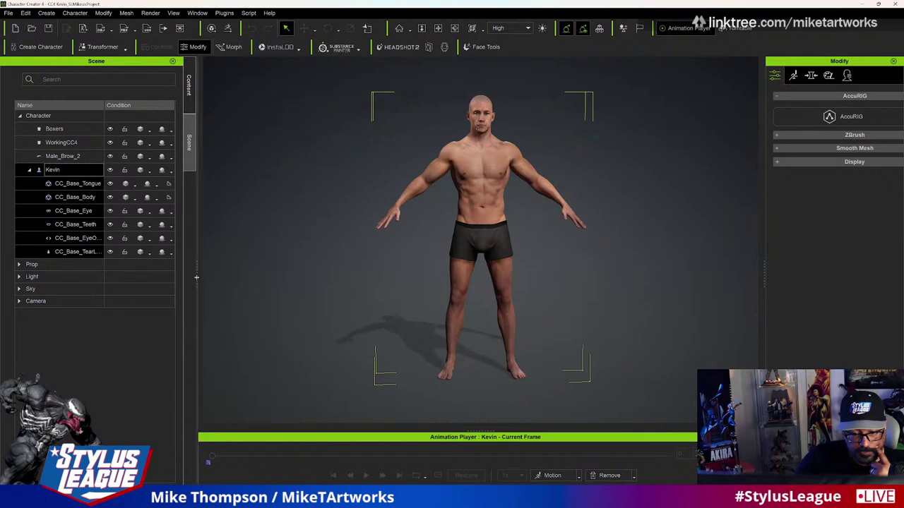
- Widen the scene hierarchy and its Name column so the full mesh names fit
drag(195, 279, 288, 280)
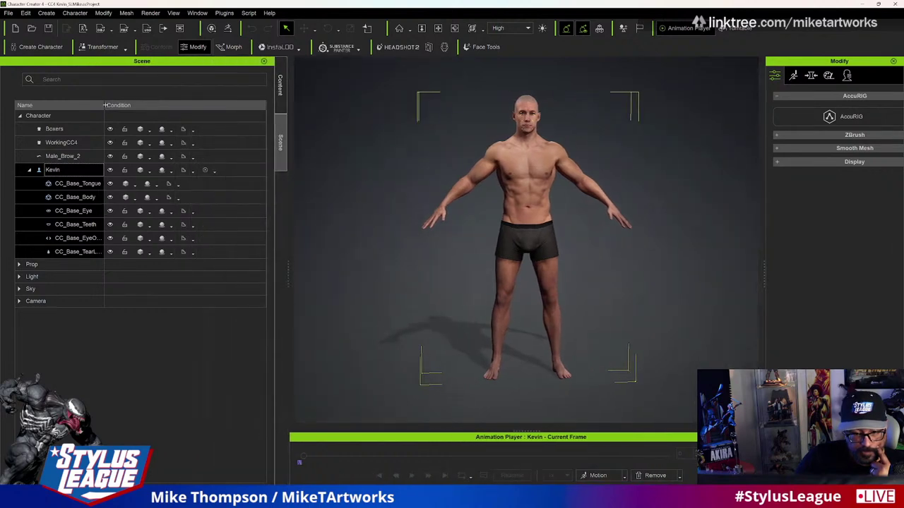
drag(103, 105, 177, 104)
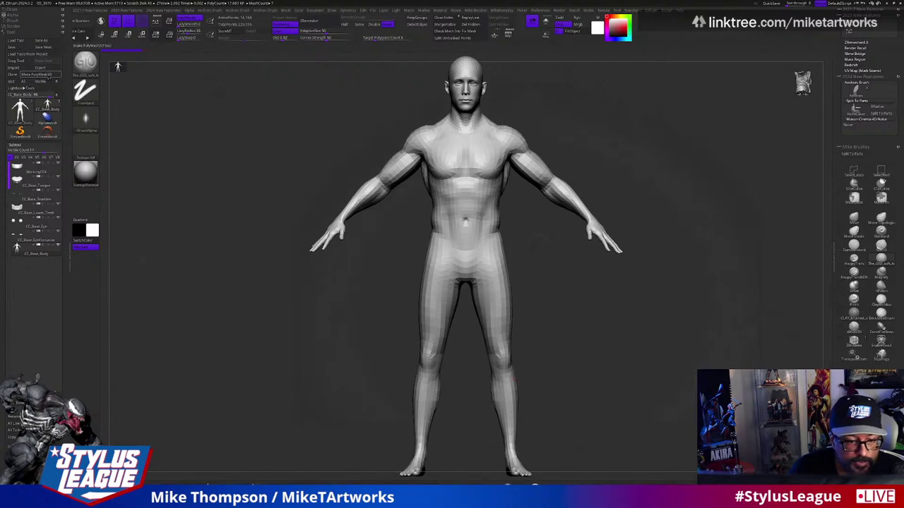
- Switch to ZBrush, send the subtools through GoZ to Character Creator, and update the character's meshes using Current Pose
click(60, 81)
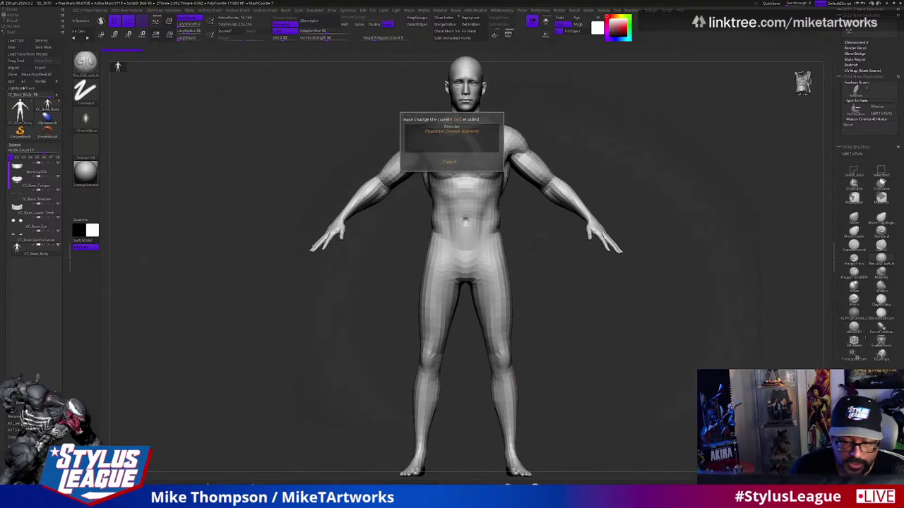
click(450, 131)
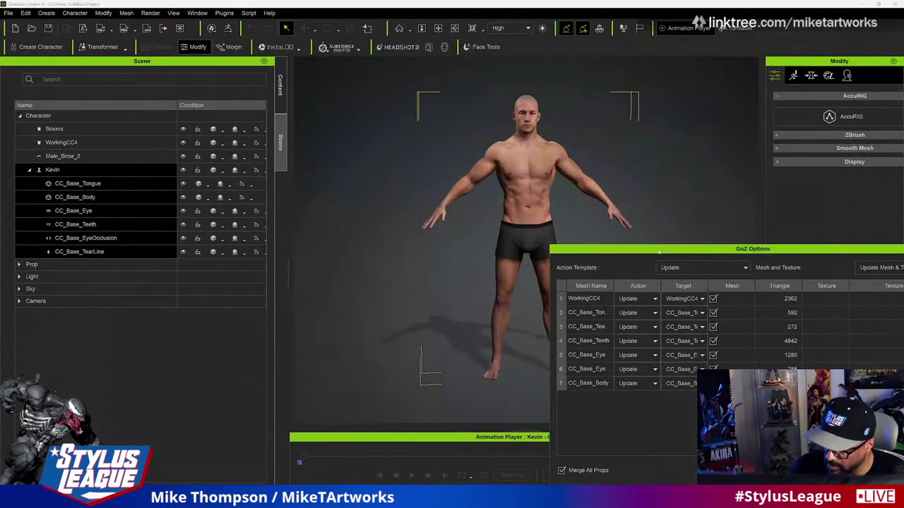
drag(659, 251, 329, 92)
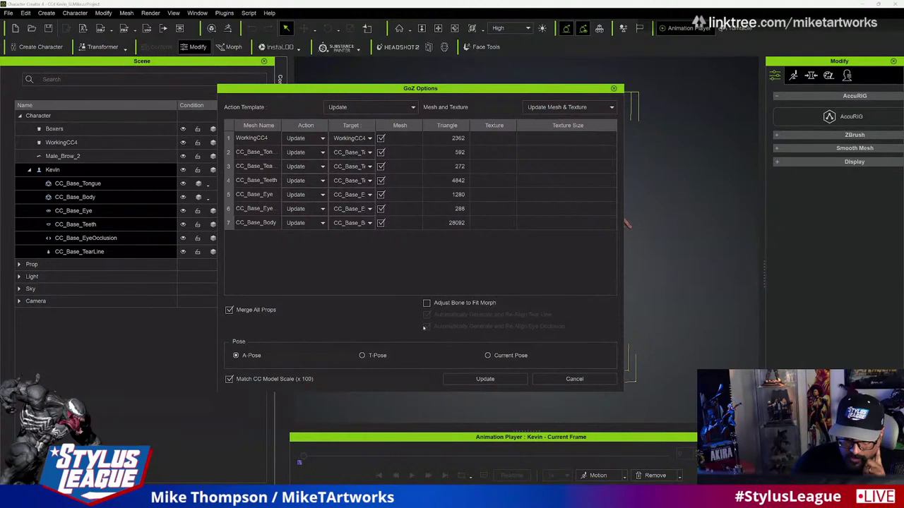
click(487, 356)
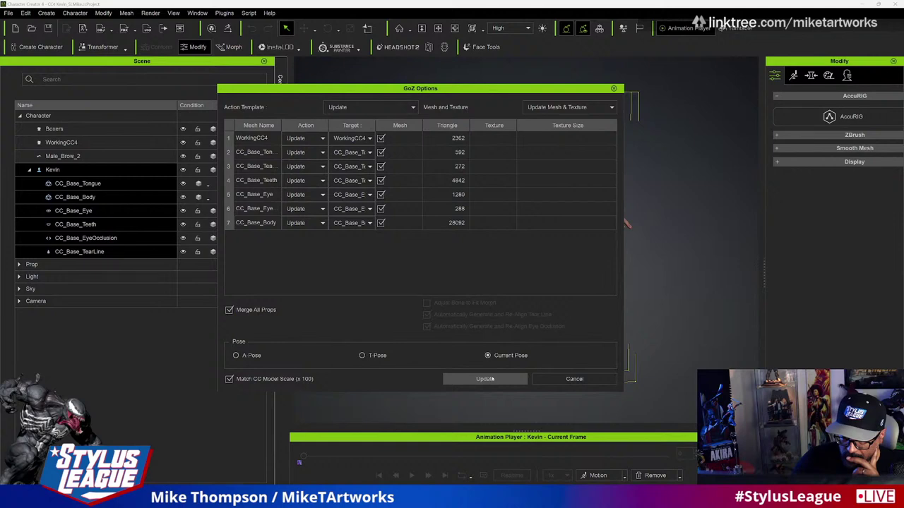
click(487, 379)
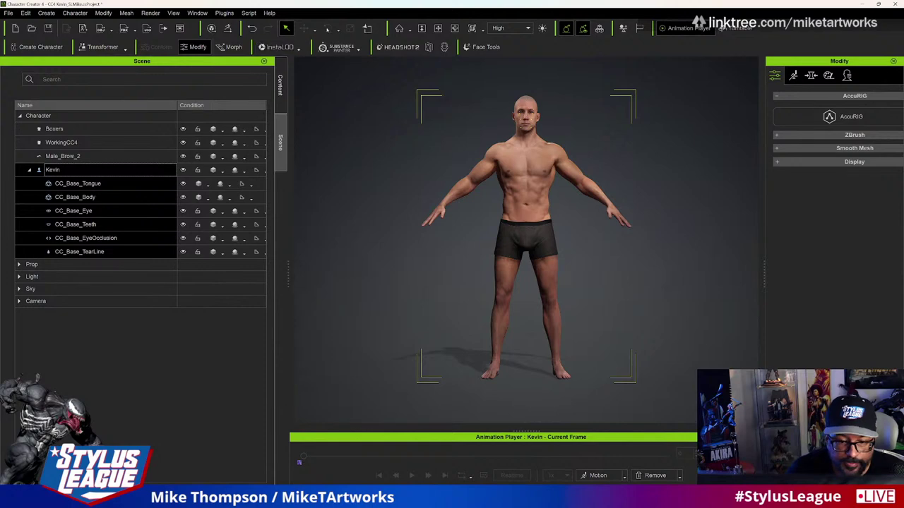
- Send the selected CC_Base meshes to ZBrush through GoZ with the Relink action, matching the ZBrush model scale (x 0.01)
click(227, 27)
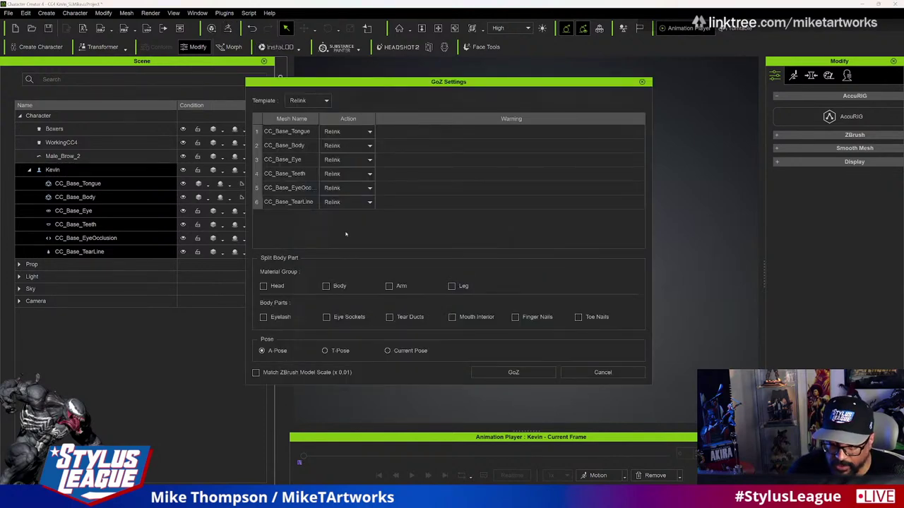
click(256, 372)
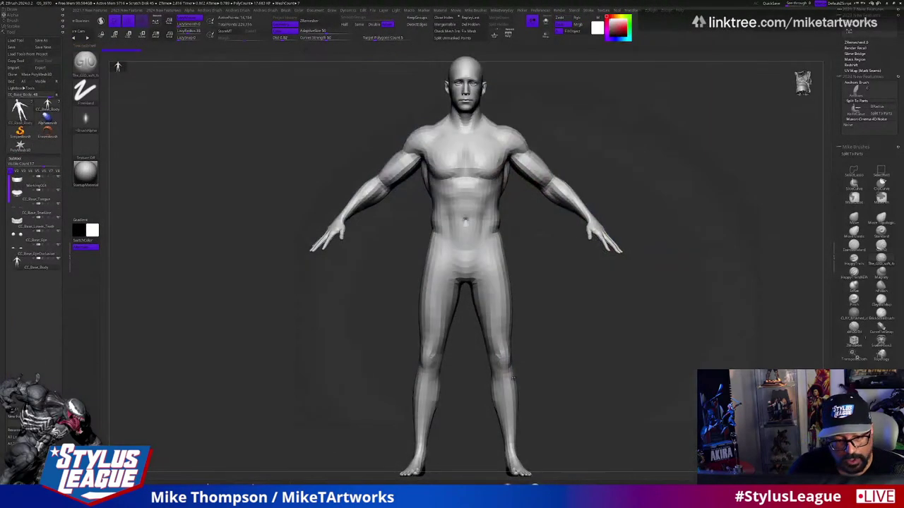
- Inspect the relinked ZBrush tools, comparing the separate CC_Base_Upper_Teeth tool with the body's CC_Base_Lower_Teeth and WorkingCC4 subtools
alt+click(513, 377)
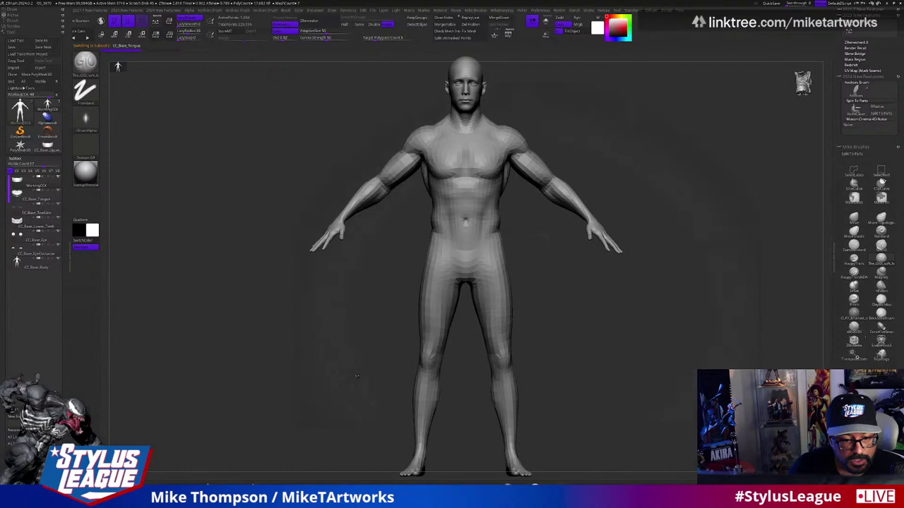
alt+click(356, 374)
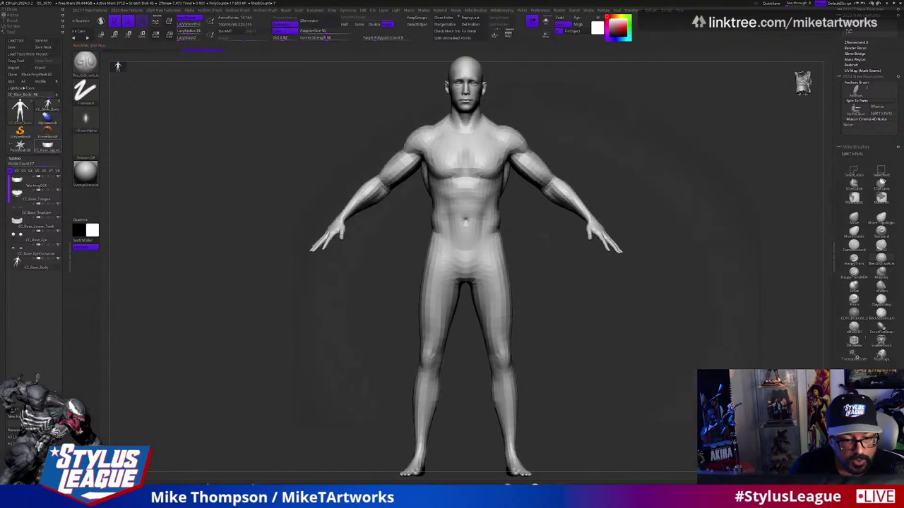
click(47, 146)
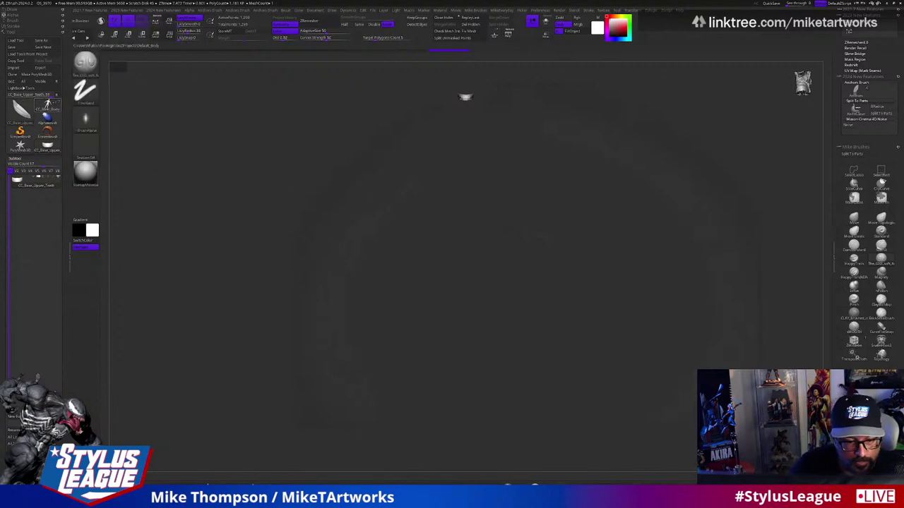
mouse_move(47, 105)
click(120, 70)
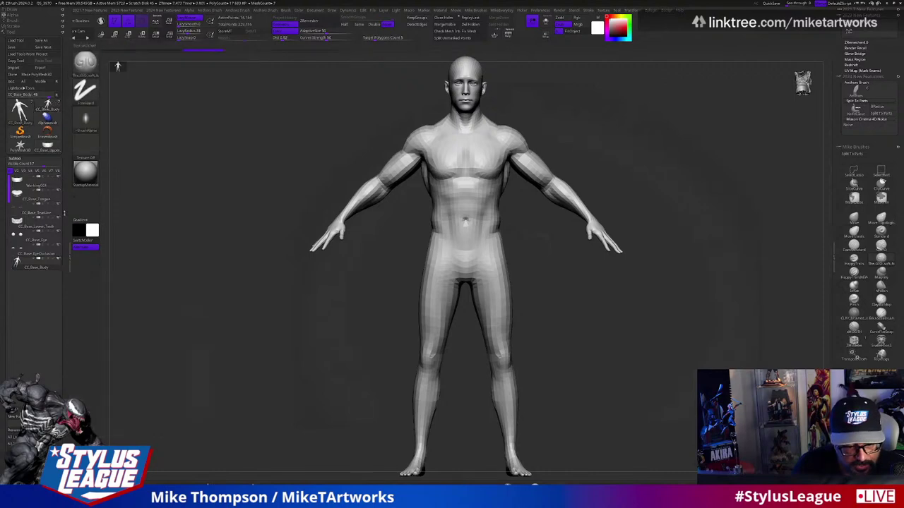
mouse_move(57, 225)
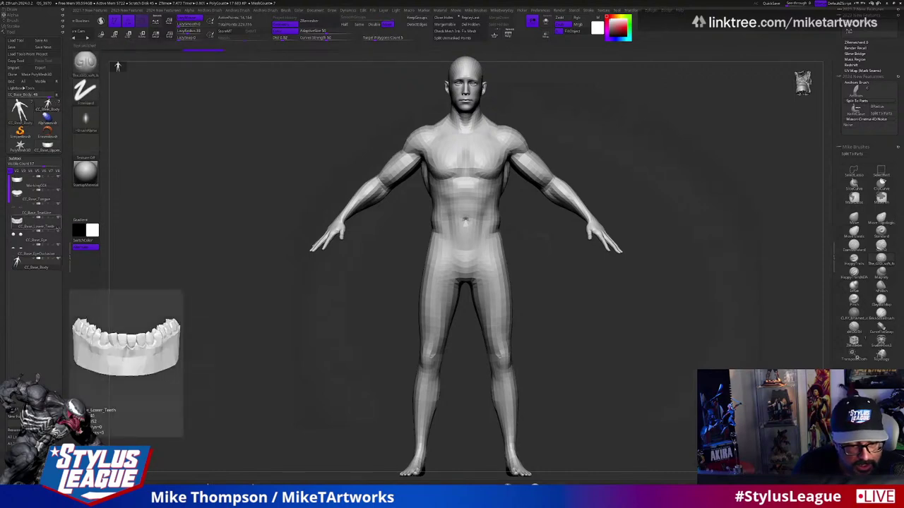
click(36, 185)
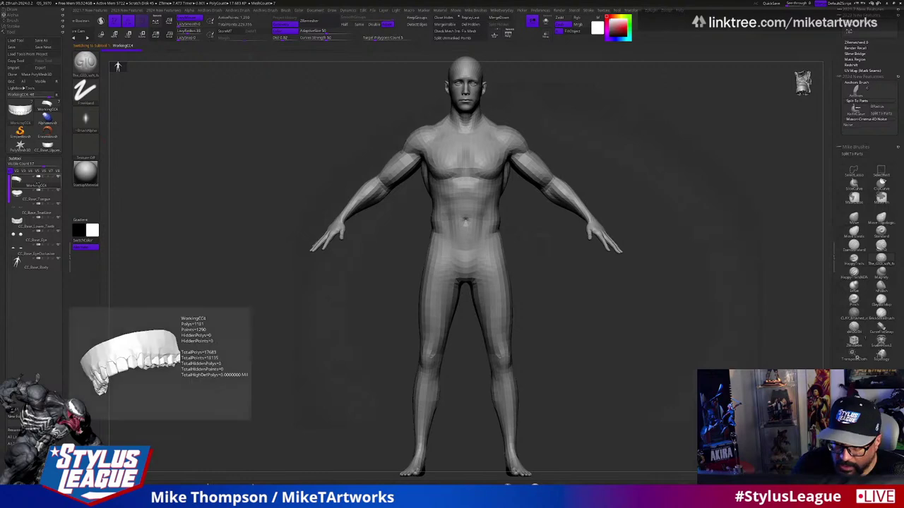
- Switch to Character Creator and look up the WorkingCC4 cloth item and the CC_Base_Teeth part in the scene hierarchy
key(super)
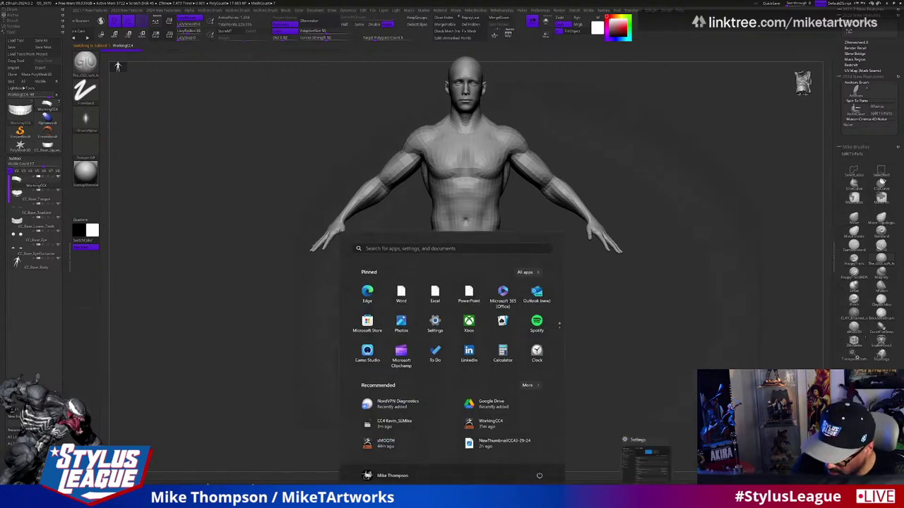
click(671, 498)
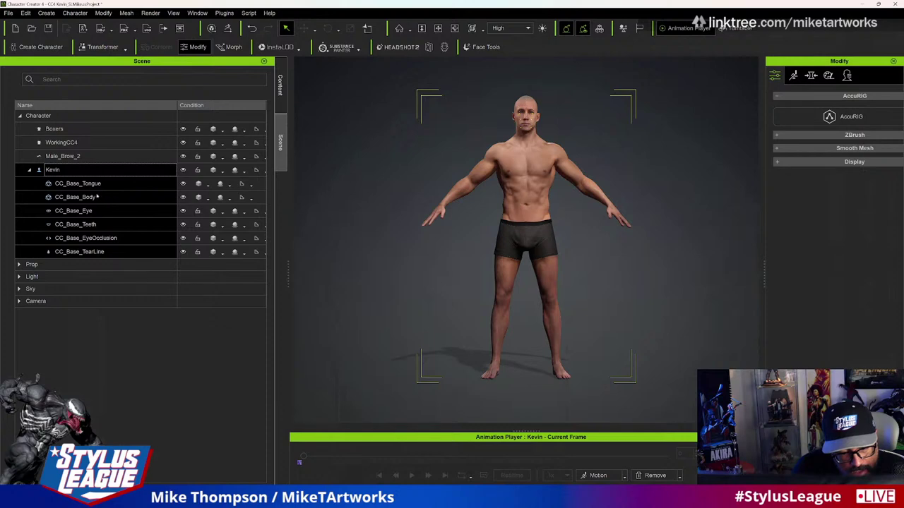
click(70, 142)
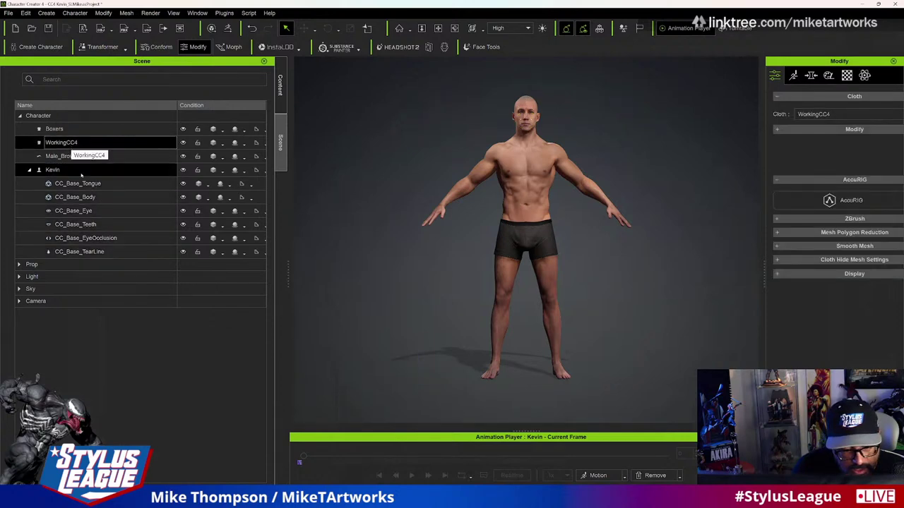
click(107, 225)
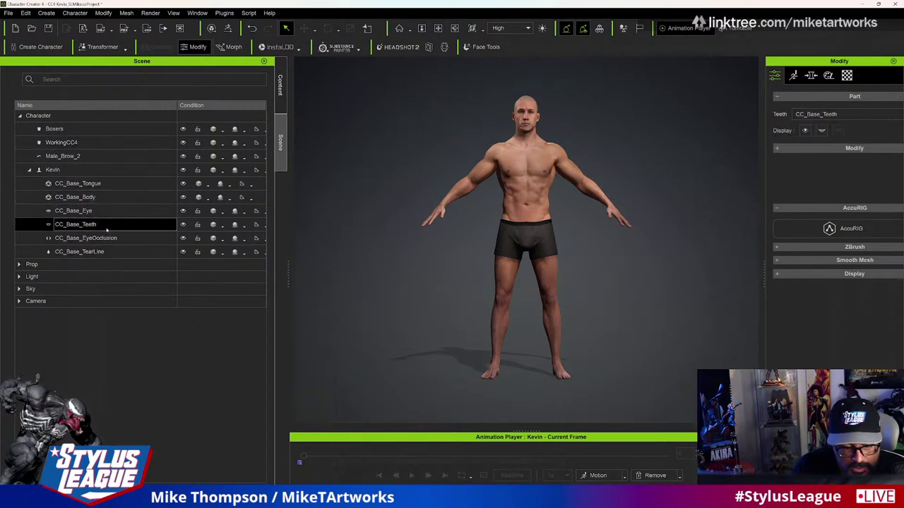
- Hide the boxers, brows and character meshes, leaving CC_Base_Teeth visible, and toggle WorkingCC4 to compare both teeth meshes
click(183, 129)
click(182, 142)
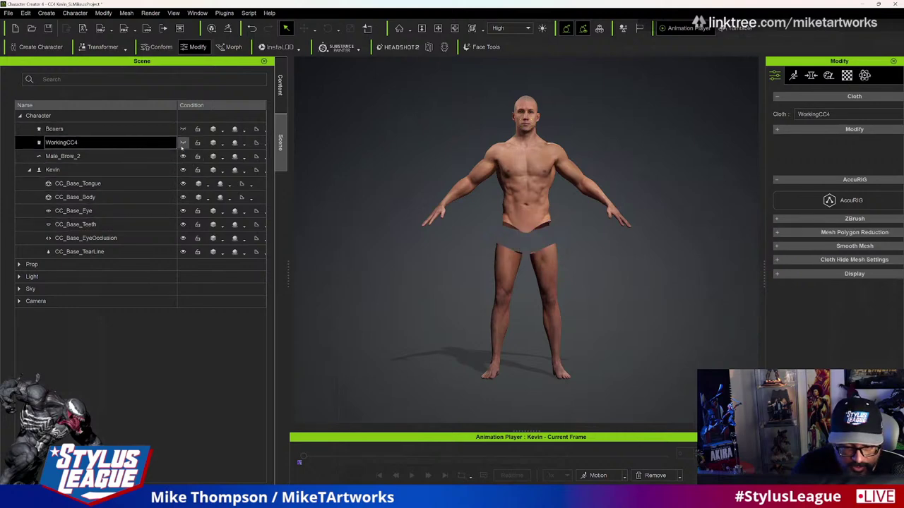
click(184, 156)
click(183, 169)
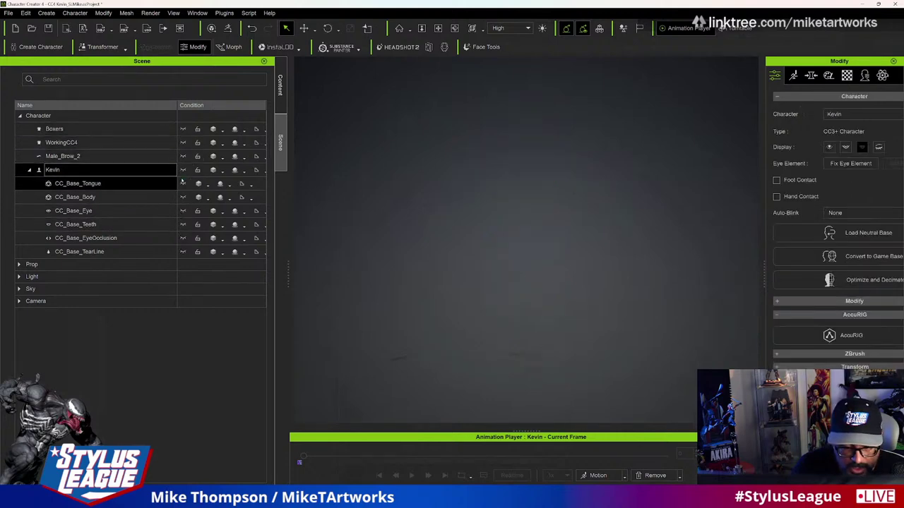
click(183, 184)
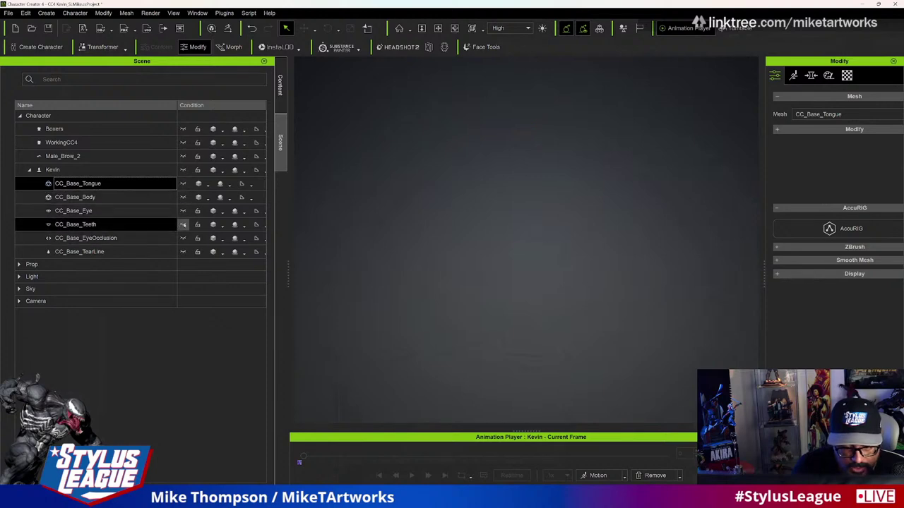
click(184, 224)
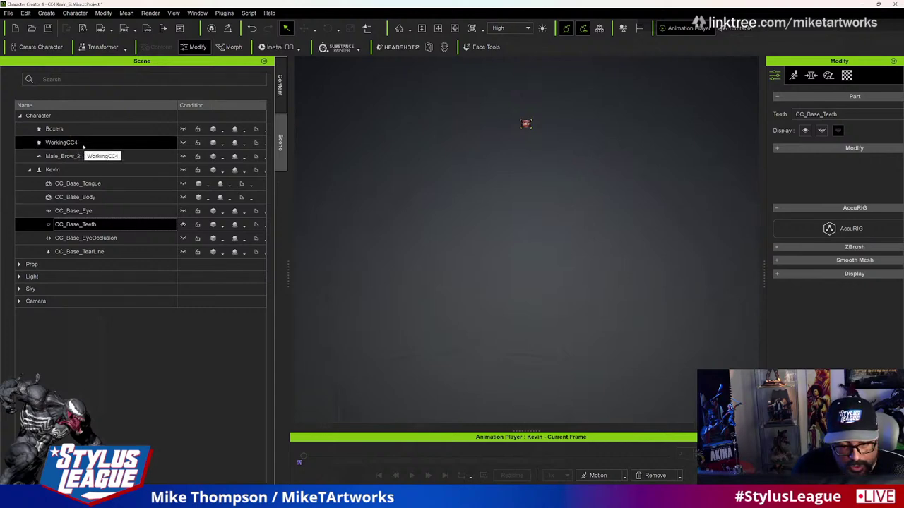
click(176, 146)
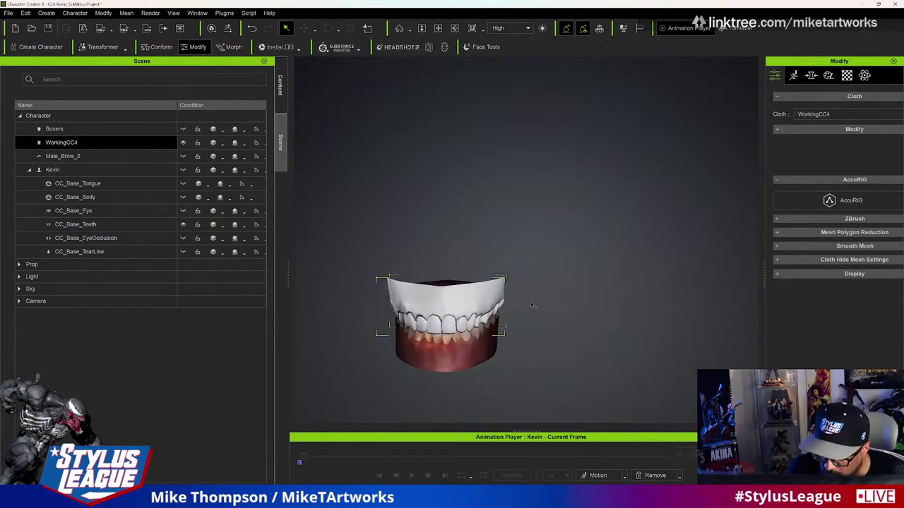
click(183, 142)
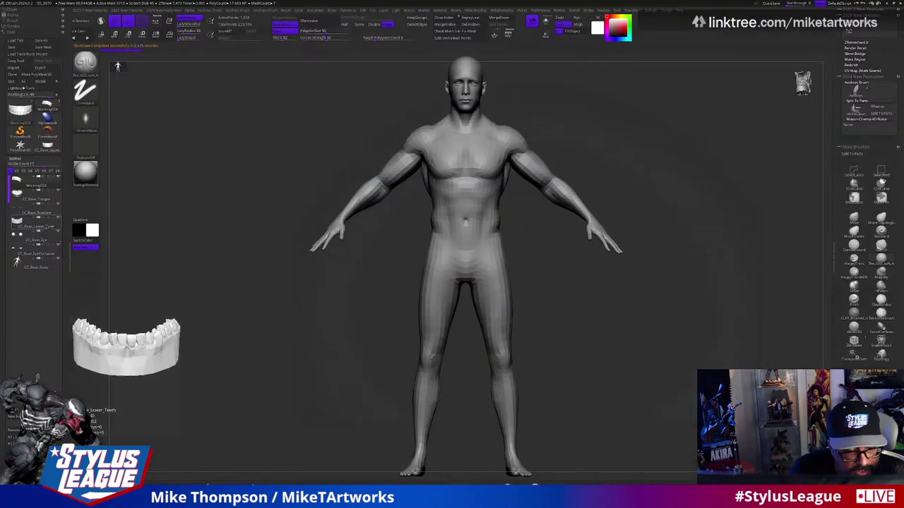
- In ZBrush, isolate the WorkingCC4 and CC_Base_Lower_Teeth subtools and frame both sets of teeth in a close-up view
click(61, 225)
click(546, 22)
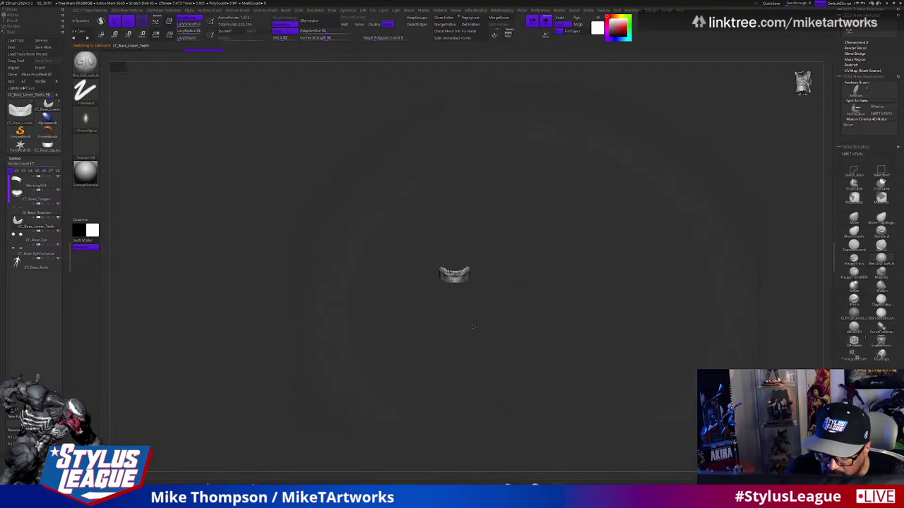
click(37, 182)
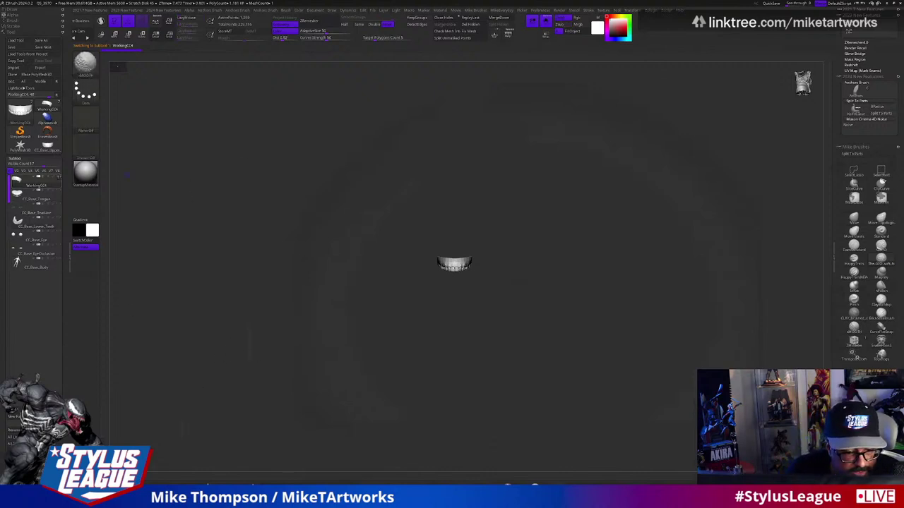
mouse_move(36, 184)
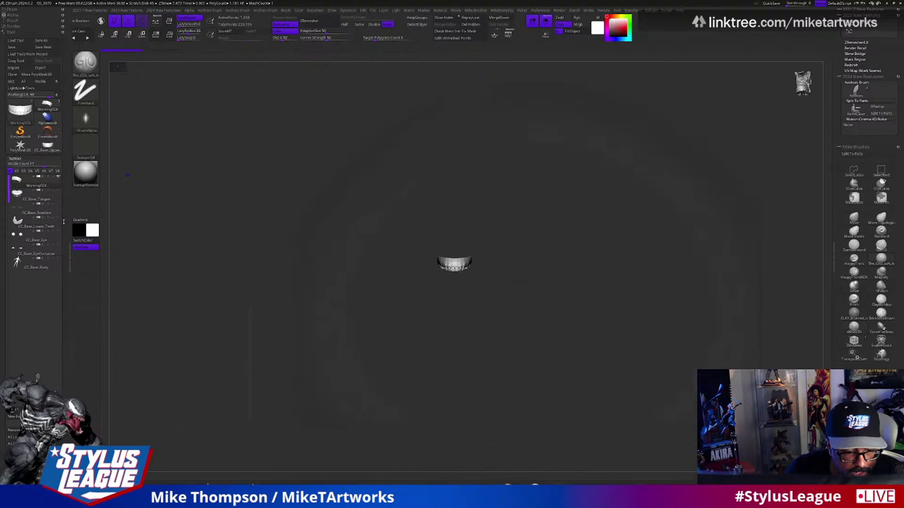
mouse_move(59, 219)
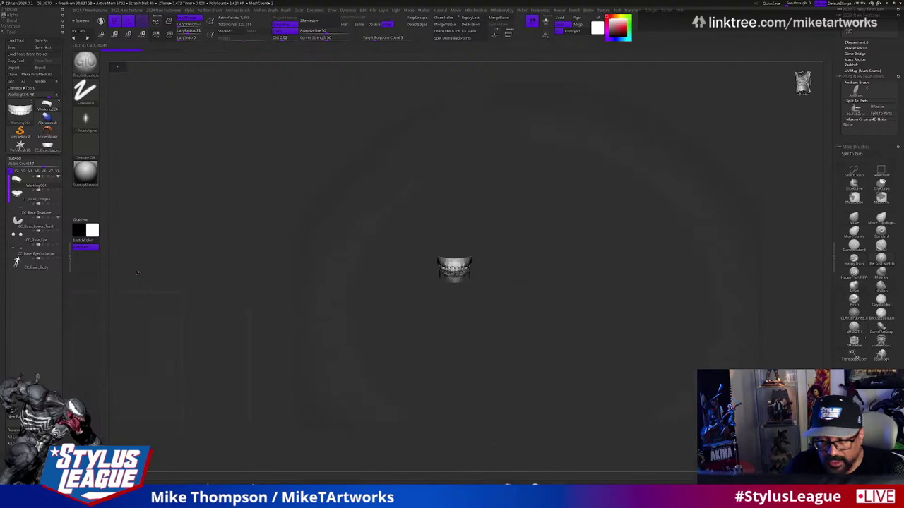
drag(478, 331, 608, 385)
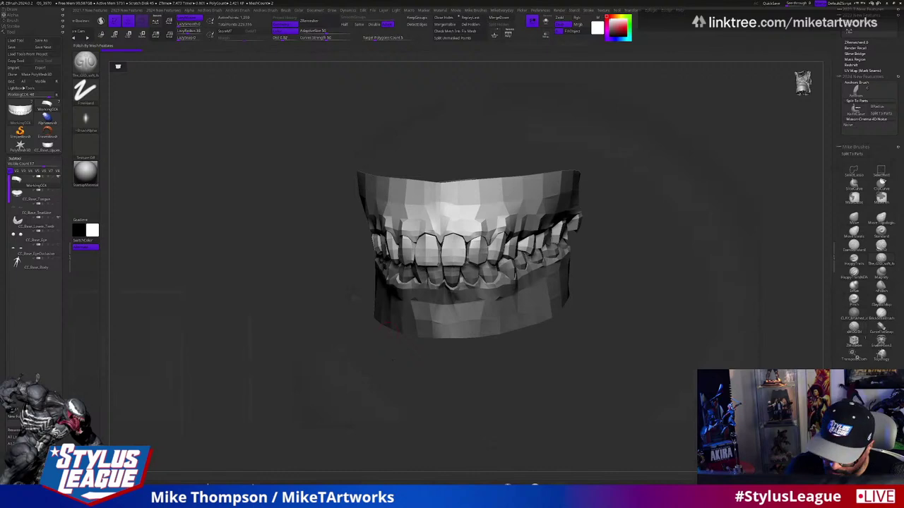
- Switch to Character Creator and send only CC_Base_Teeth to ZBrush through GoZ, using the Create action and Match ZBrush Model Scale
key(super)
key(alt+Tab)
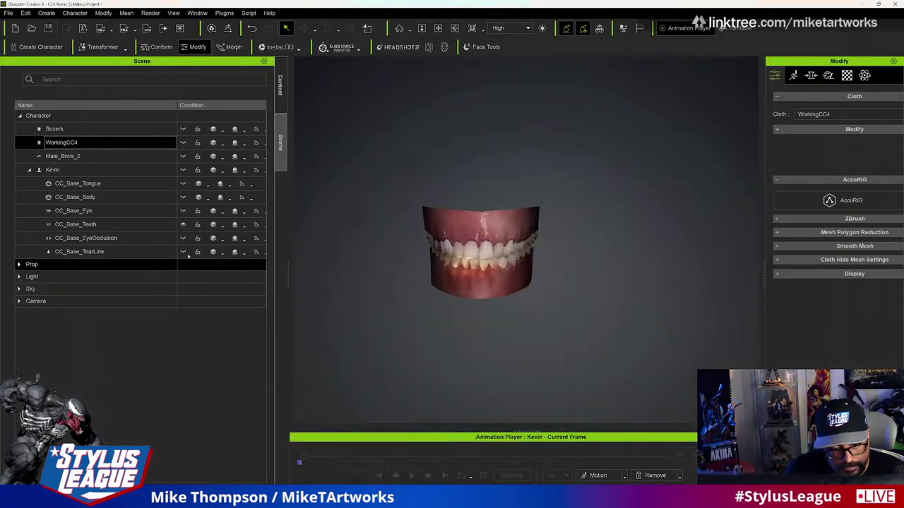
click(109, 225)
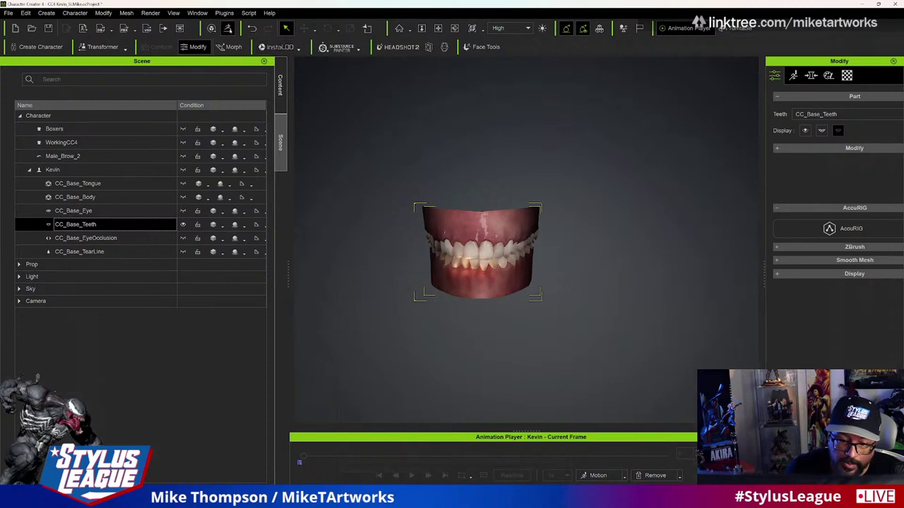
click(227, 27)
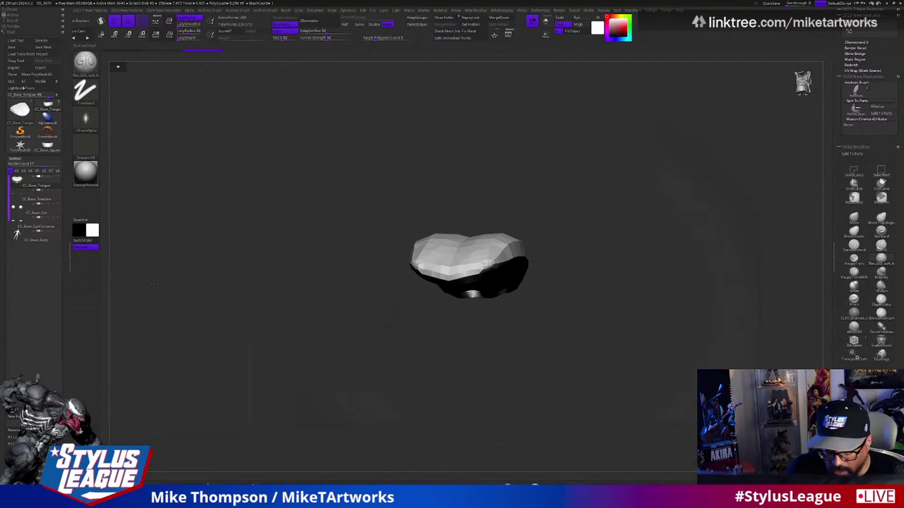
key(super)
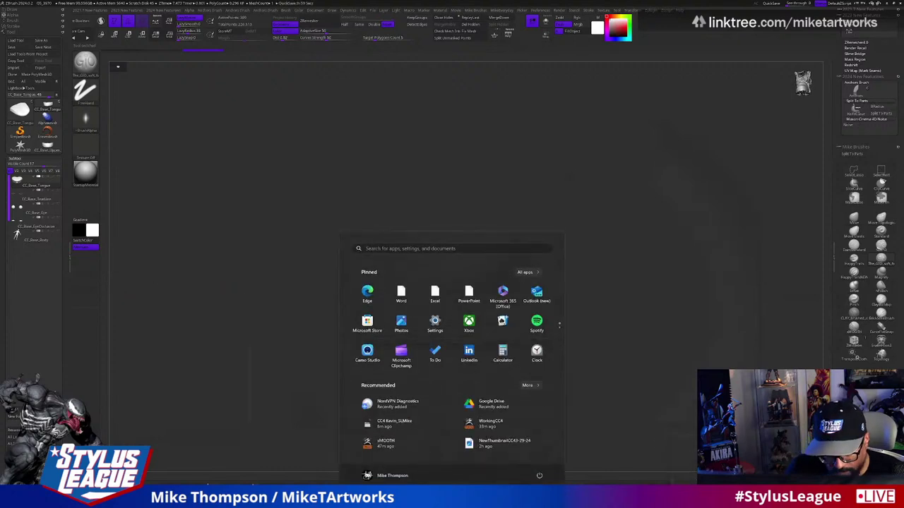
key(Escape)
key(super)
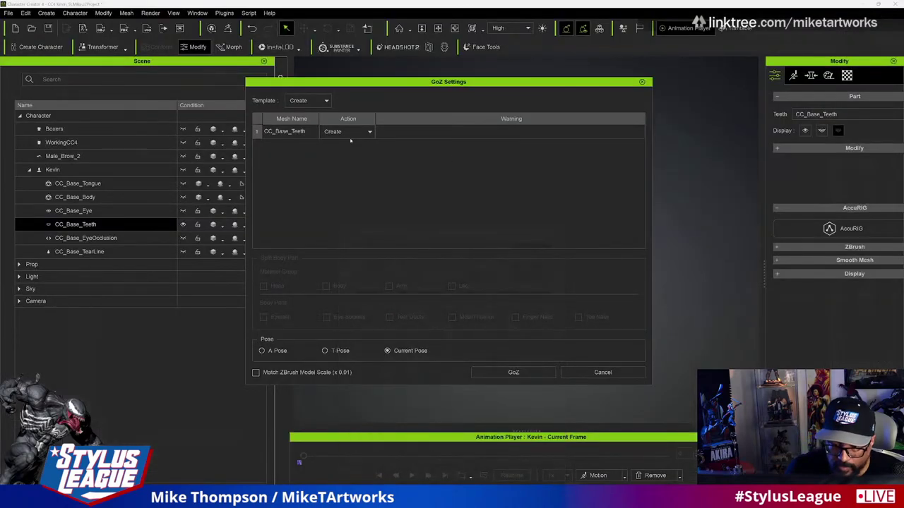
click(335, 373)
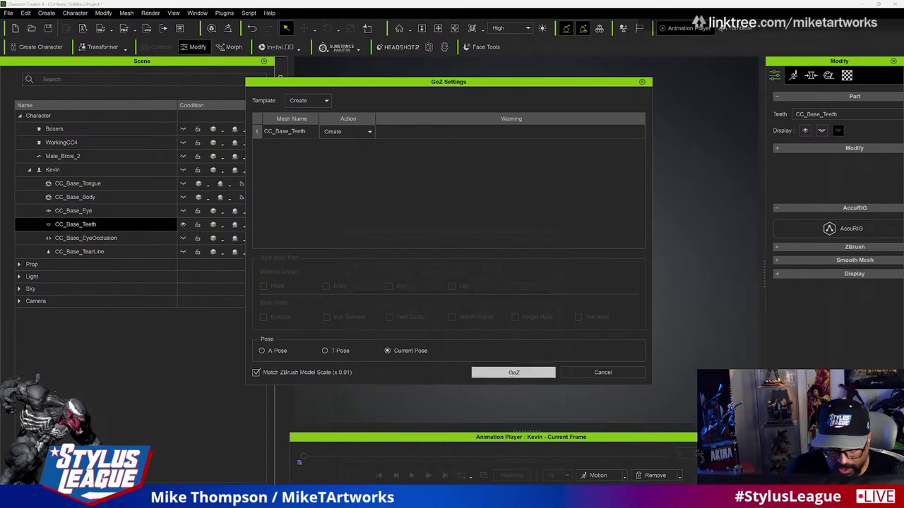
click(512, 373)
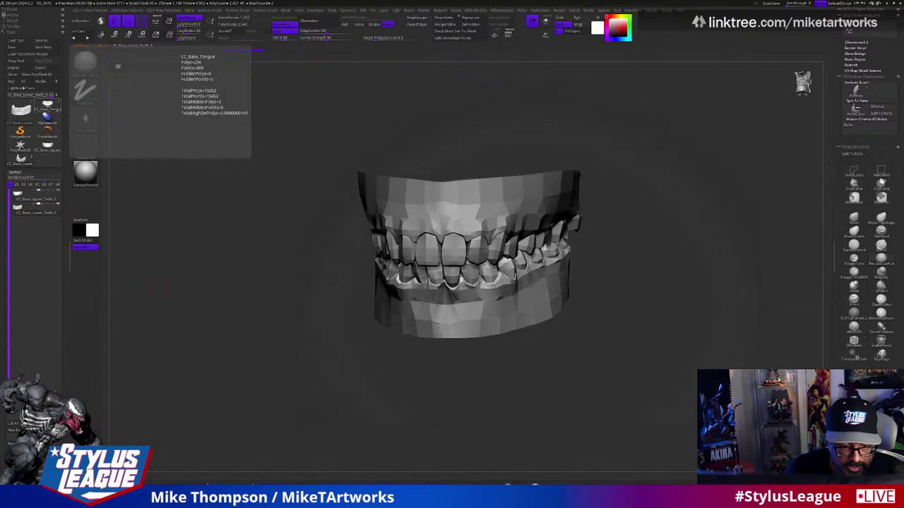
- Compare the CC_Base_Tongue character tool and the older upper teeth tool with the newly sent two-part teeth tool
click(47, 110)
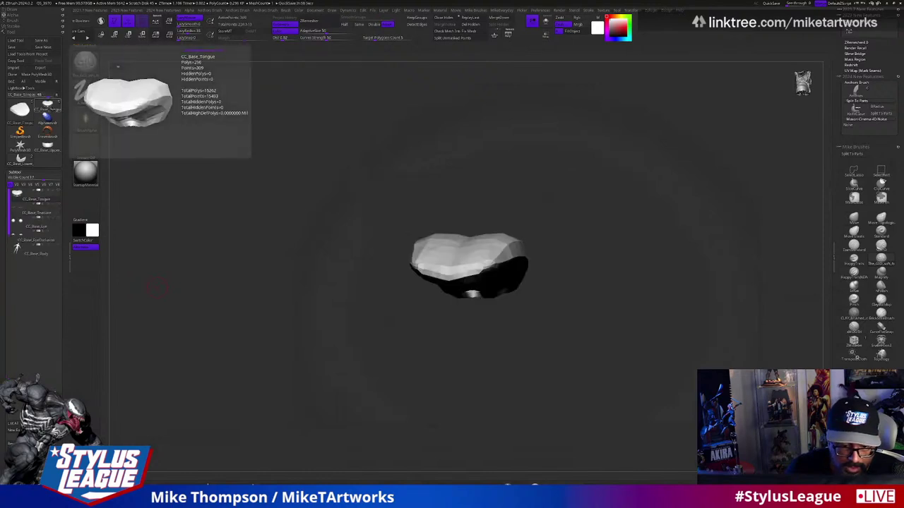
click(47, 146)
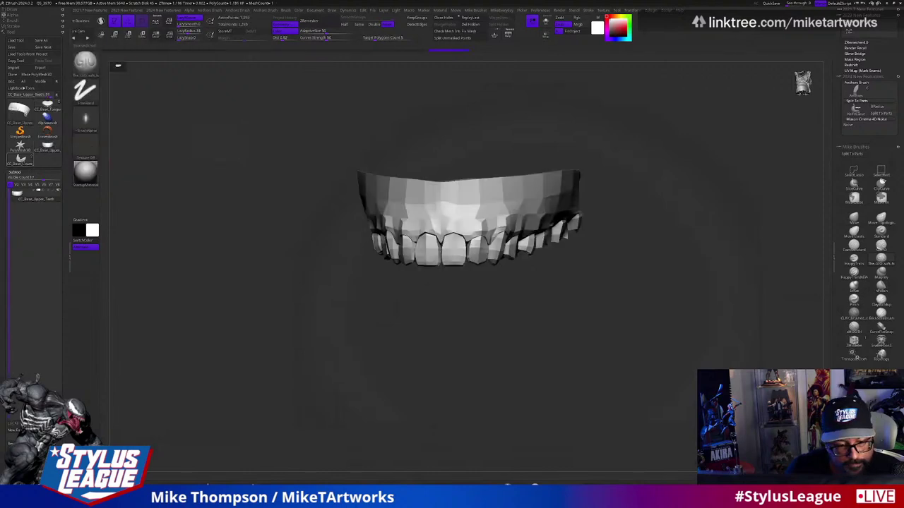
click(20, 160)
mouse_move(36, 210)
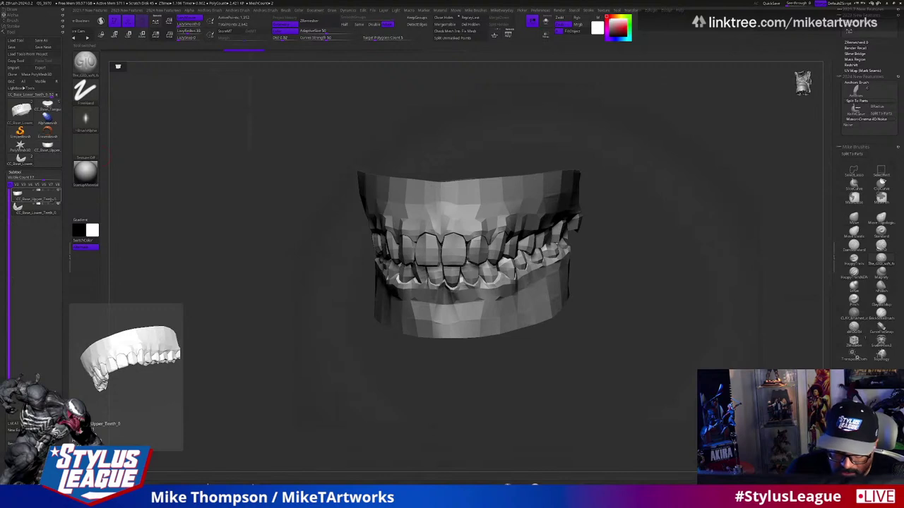
- Merge the CC_Base_Upper_Teeth_0 subtool down with CC_Base_Lower_Teeth_0 into a single teeth subtool
click(35, 199)
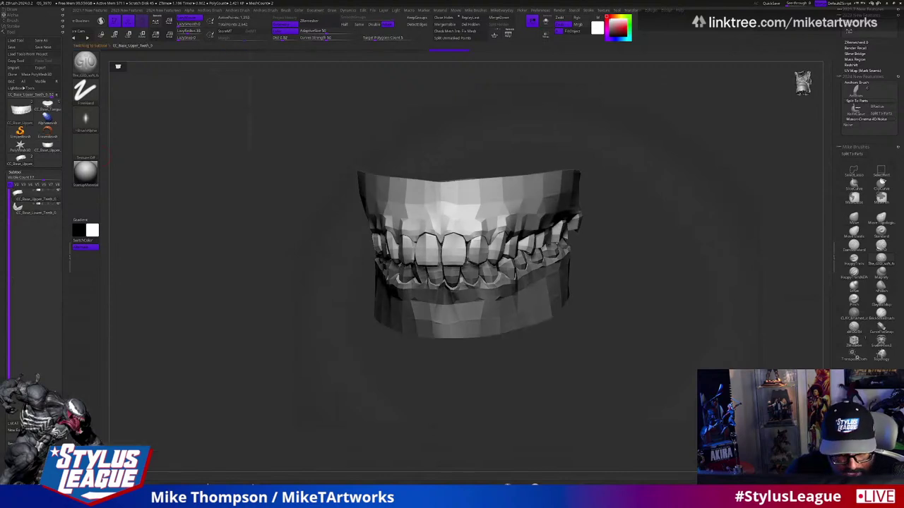
scroll(43, 380, down, 5)
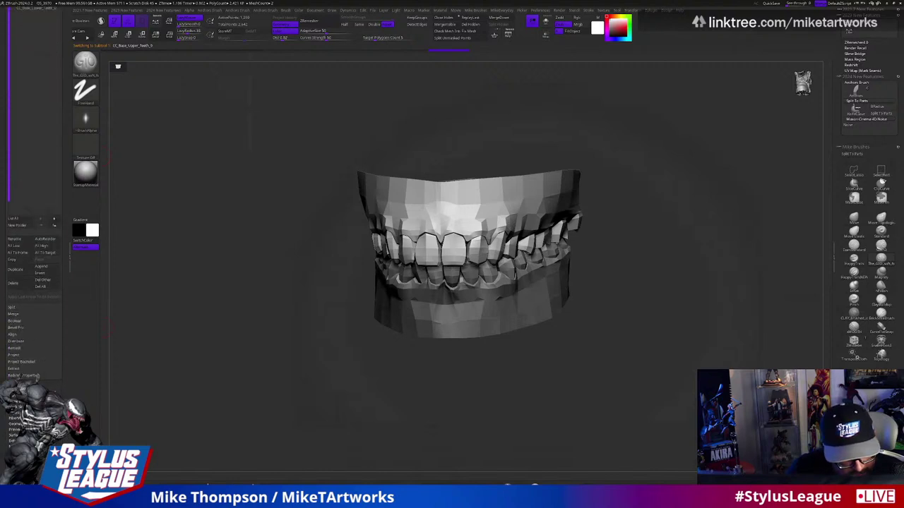
scroll(36, 375, up, 1)
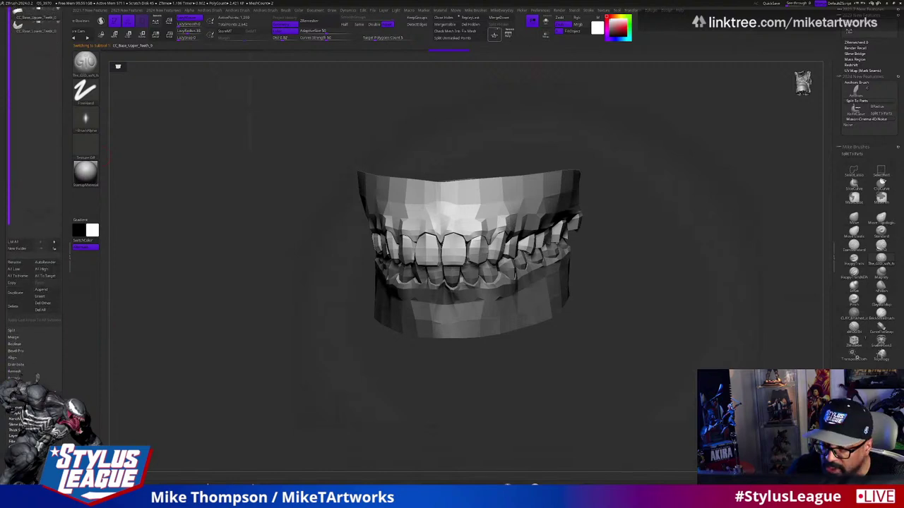
click(494, 33)
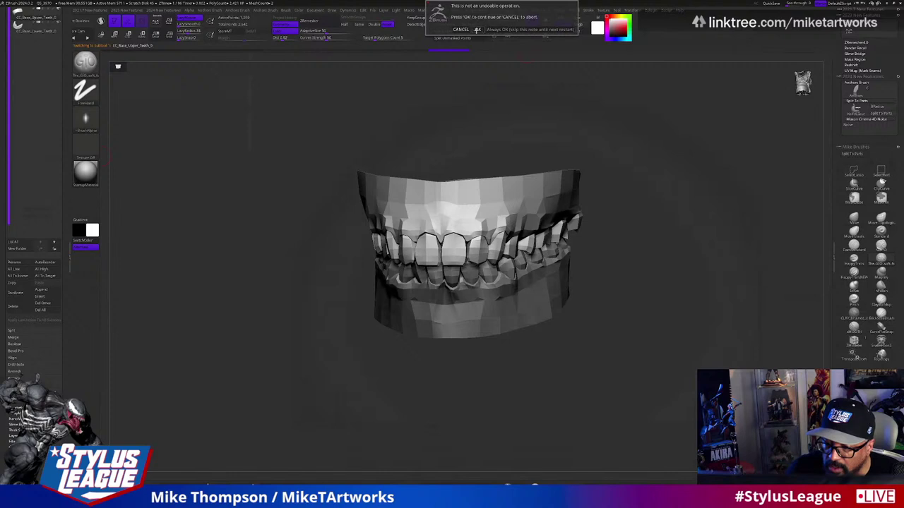
click(494, 28)
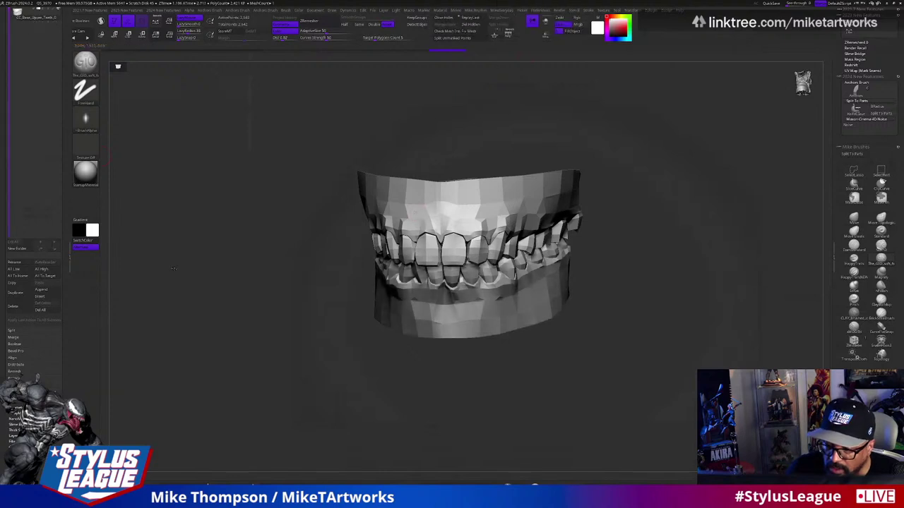
- Copy the merged teeth subtool and paste it into the CC_Base_Tongue character tool
scroll(55, 155, up, 5)
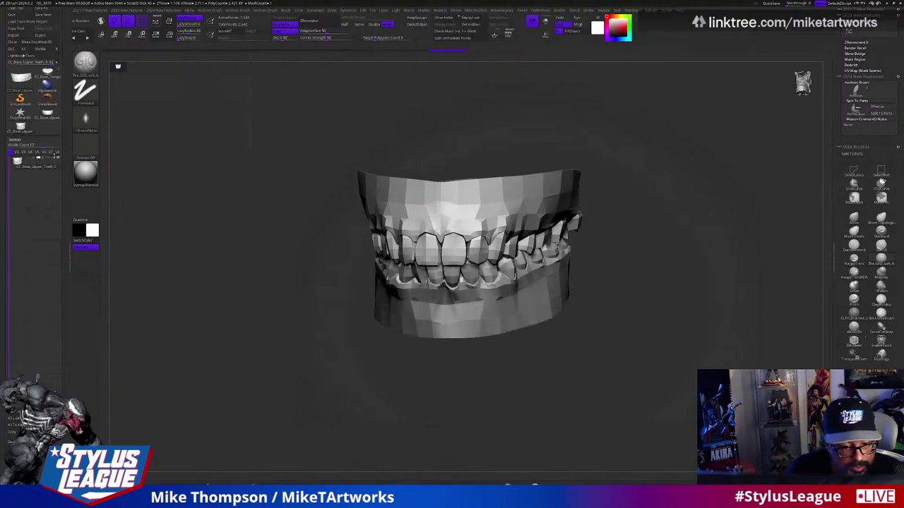
scroll(34, 113, up, 2)
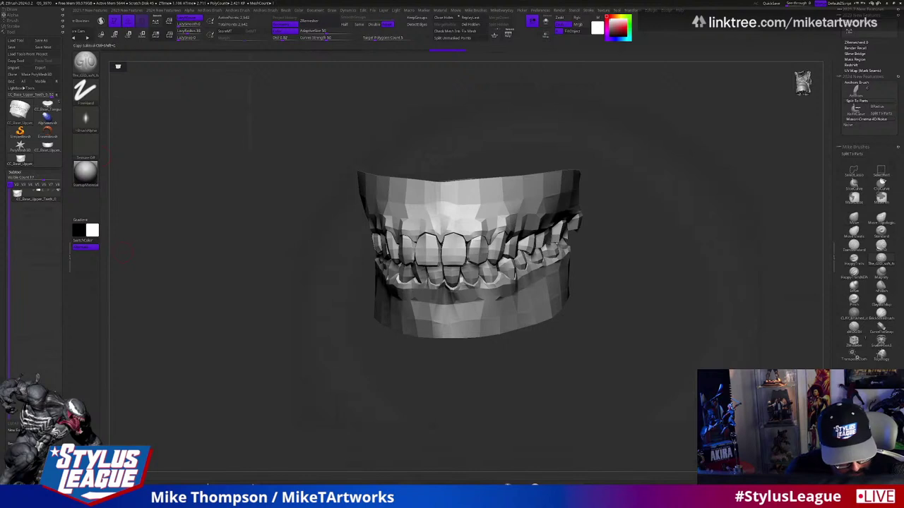
click(47, 107)
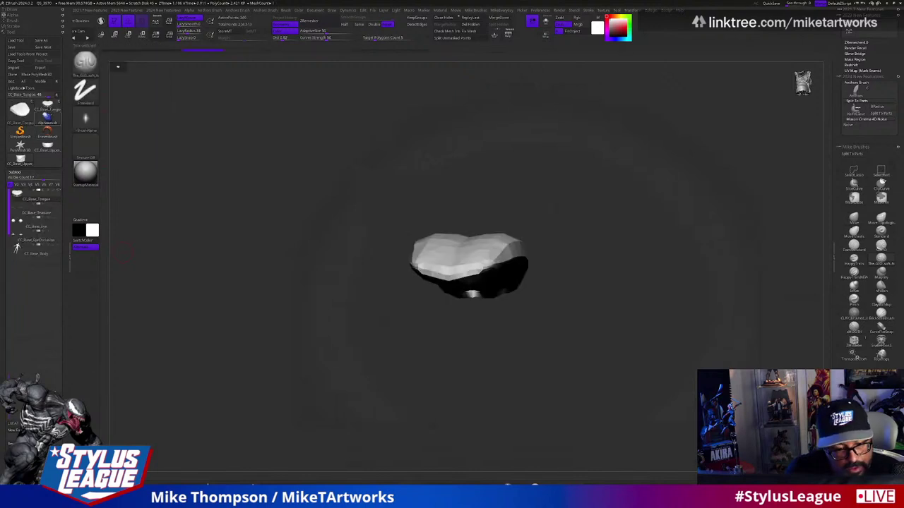
mouse_move(46, 253)
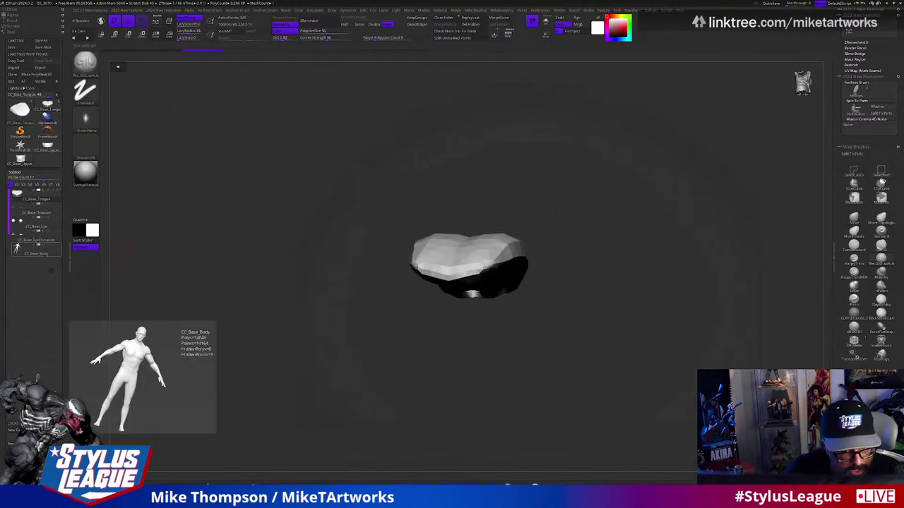
click(71, 376)
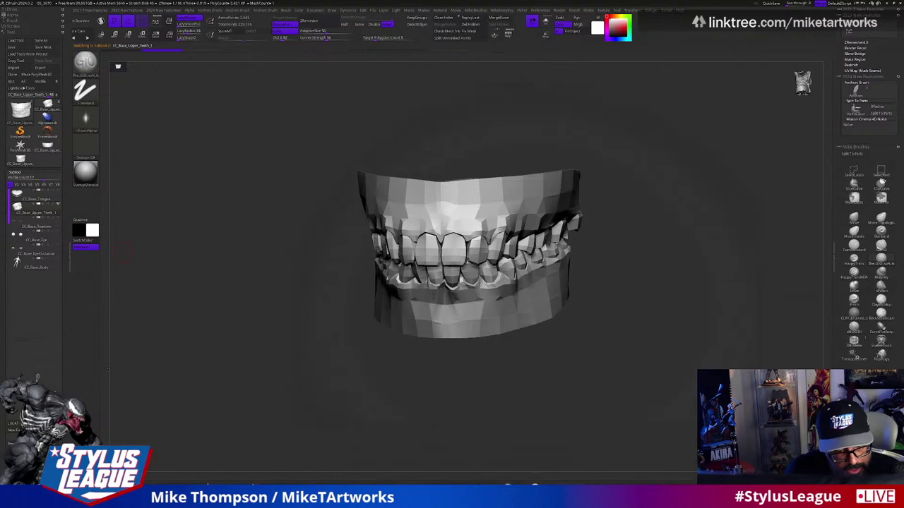
- Check the teeth part's name in Character Creator and rename the pasted ZBrush subtool to CC_Base_Teeth
key(super)
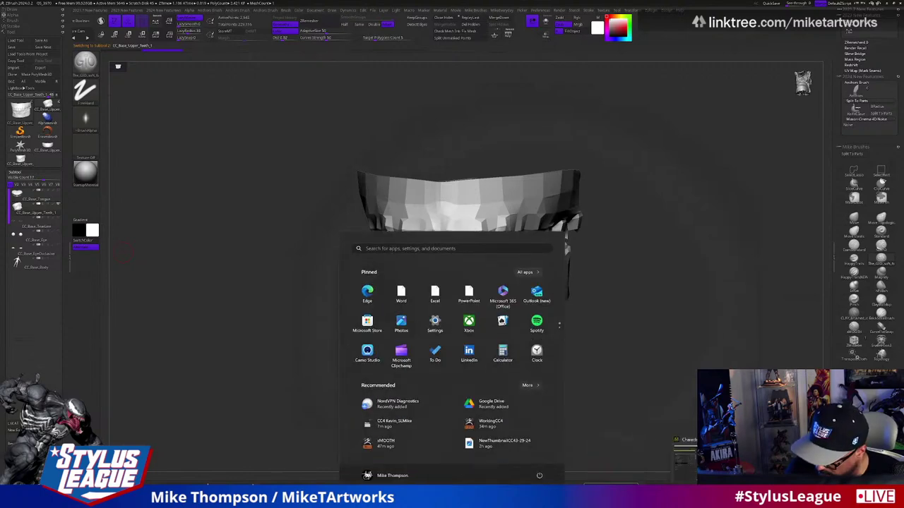
click(677, 494)
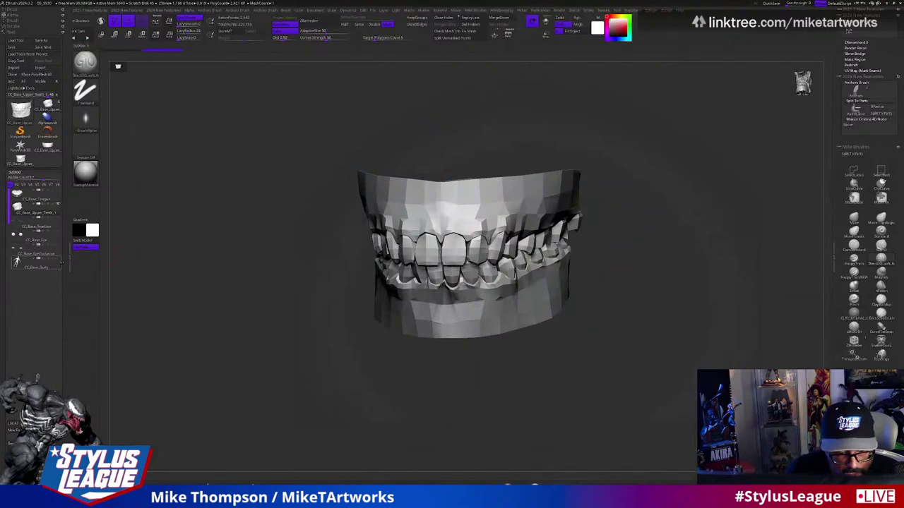
click(59, 264)
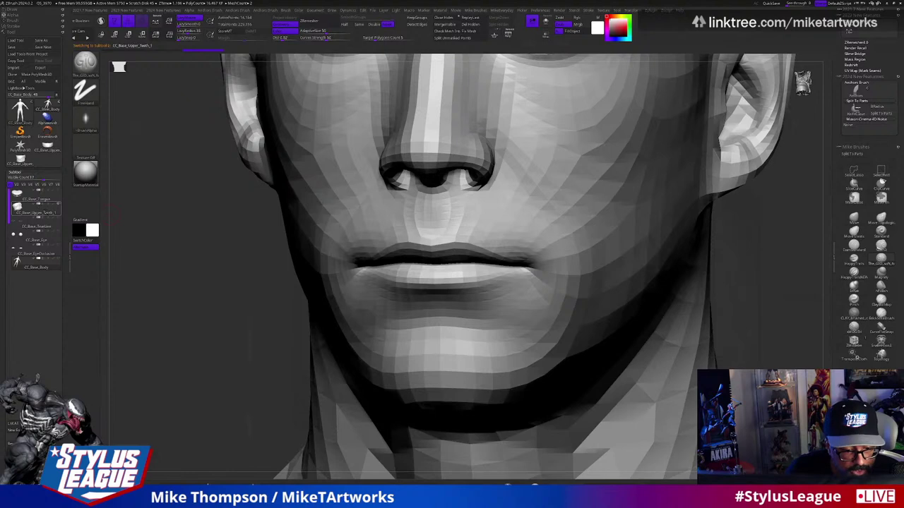
click(35, 209)
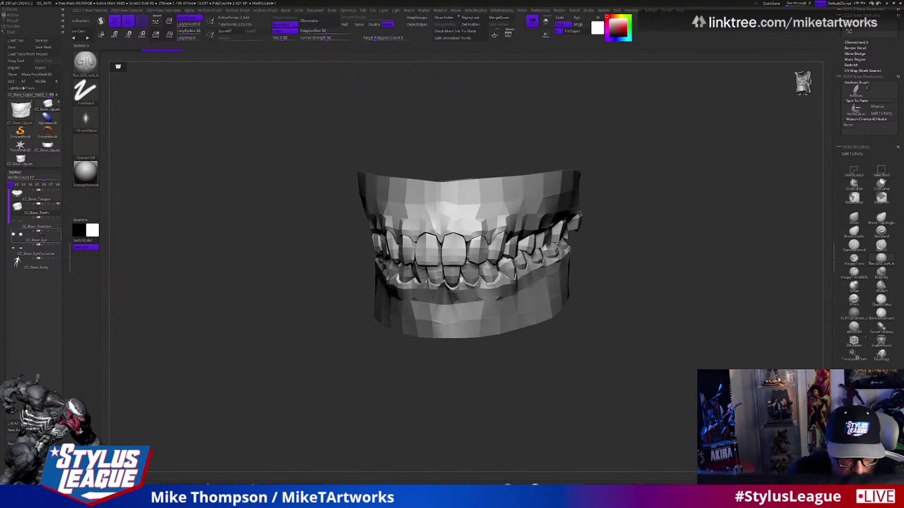
- Show all the character's subtools, check the tongue and teeth placement inside the head with transparency, and frame the body from the front
click(61, 192)
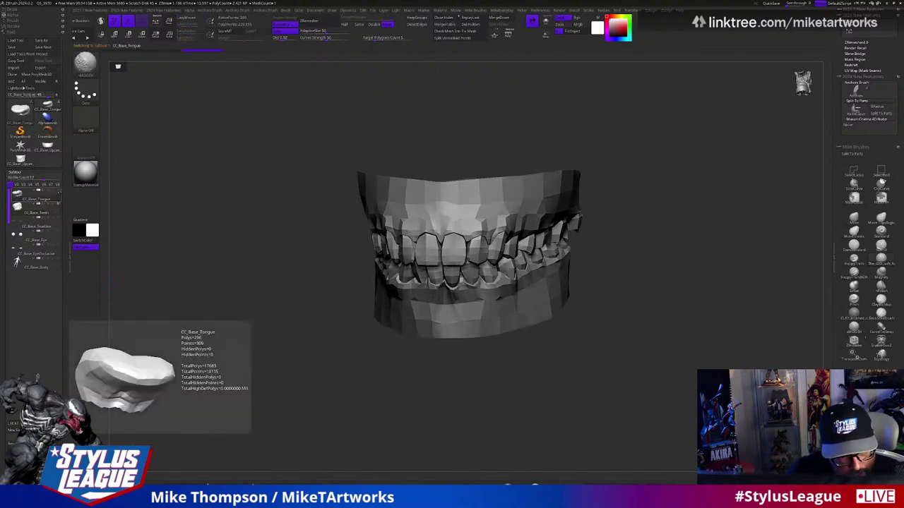
click(37, 267)
alt+drag(240, 312, 240, 410)
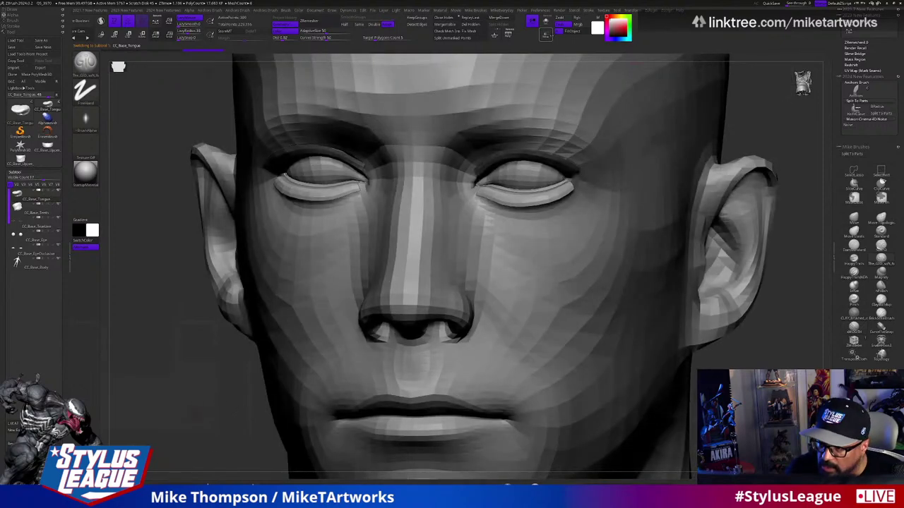
click(545, 33)
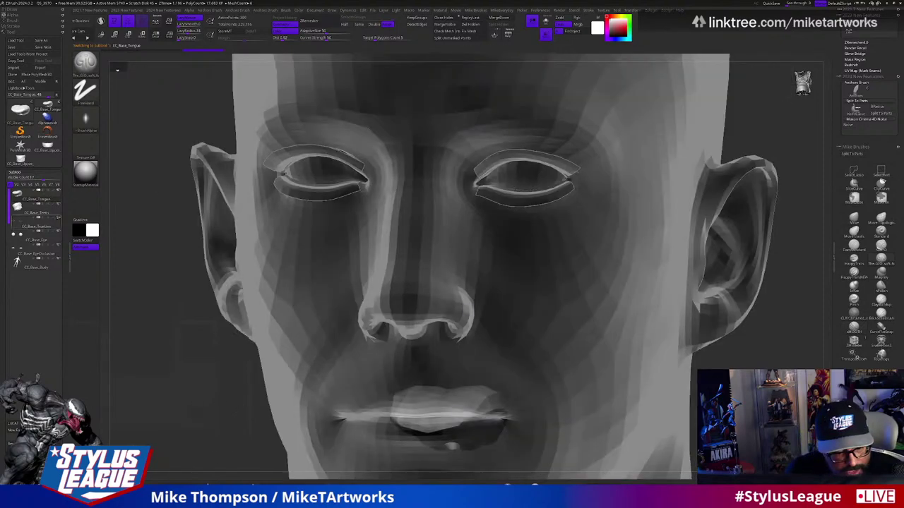
click(55, 210)
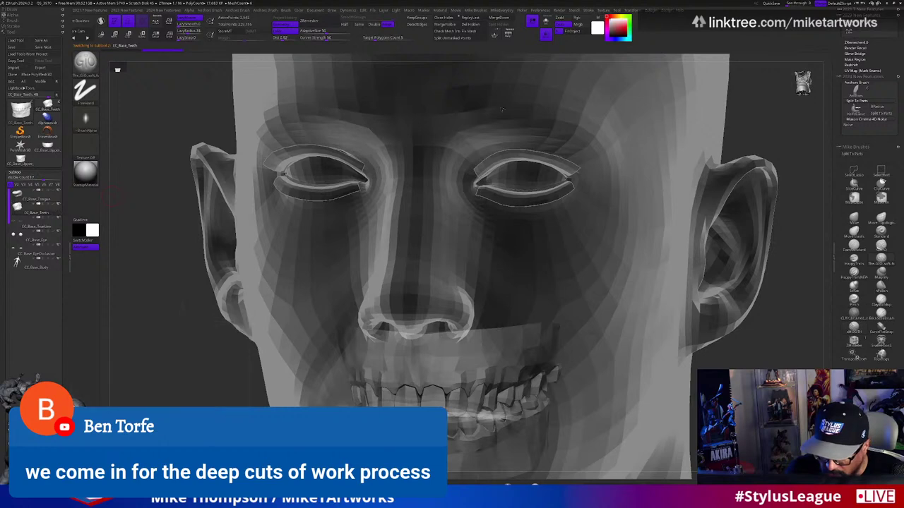
key(ctrl+shift+t)
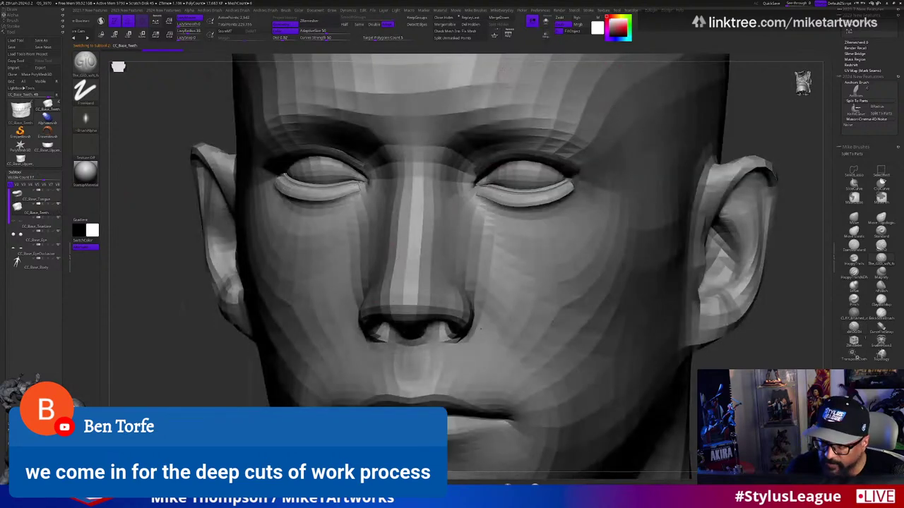
alt+right_drag(251, 325, 657, 241)
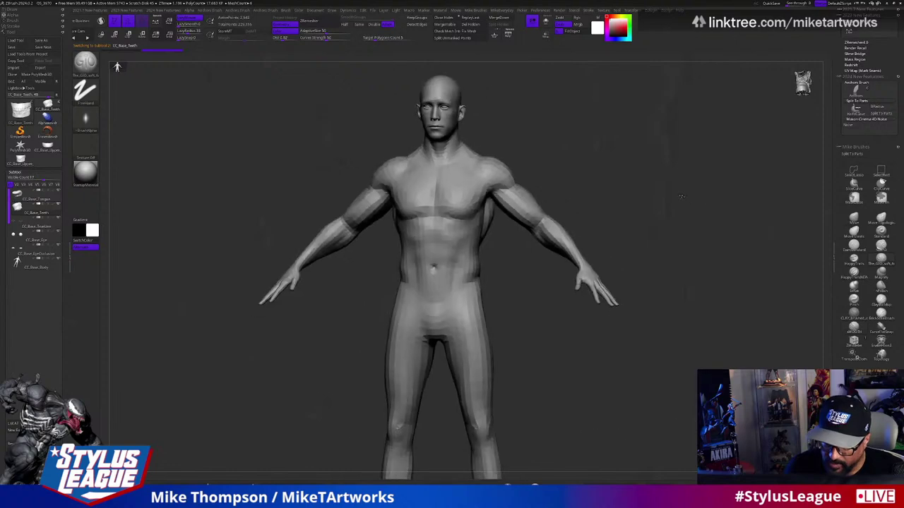
mouse_move(656, 240)
mouse_down()
mouse_move(676, 205)
mouse_move(117, 67)
mouse_up()
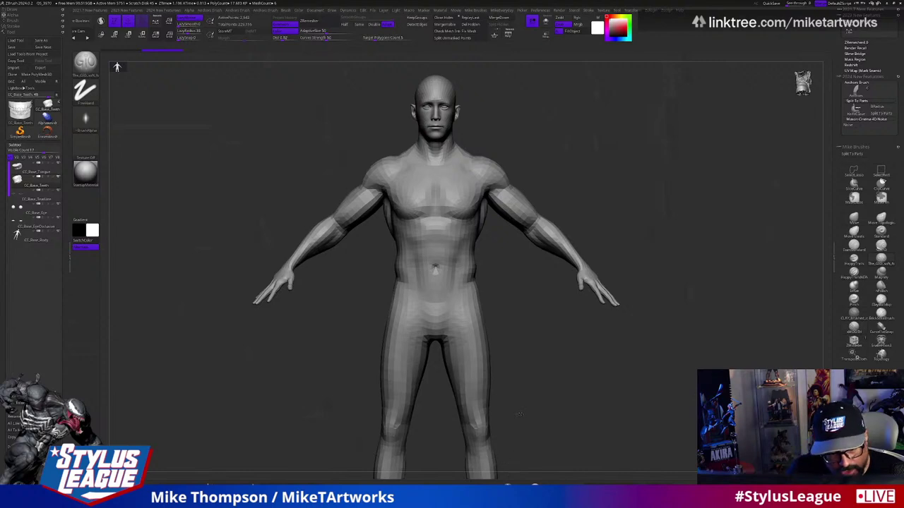
click(20, 53)
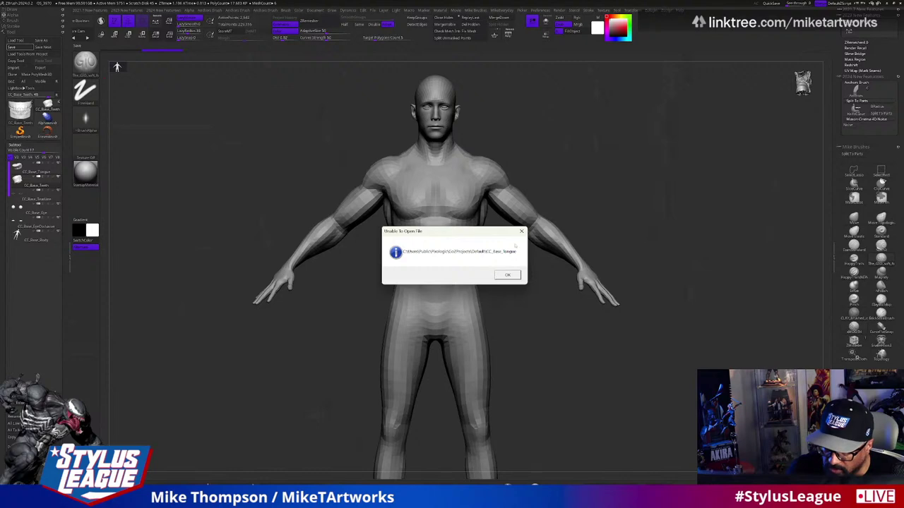
click(522, 231)
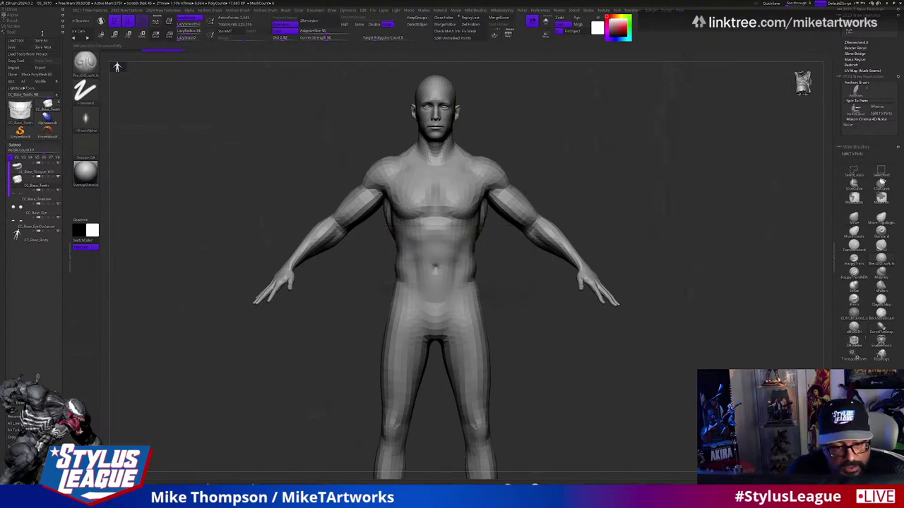
click(43, 41)
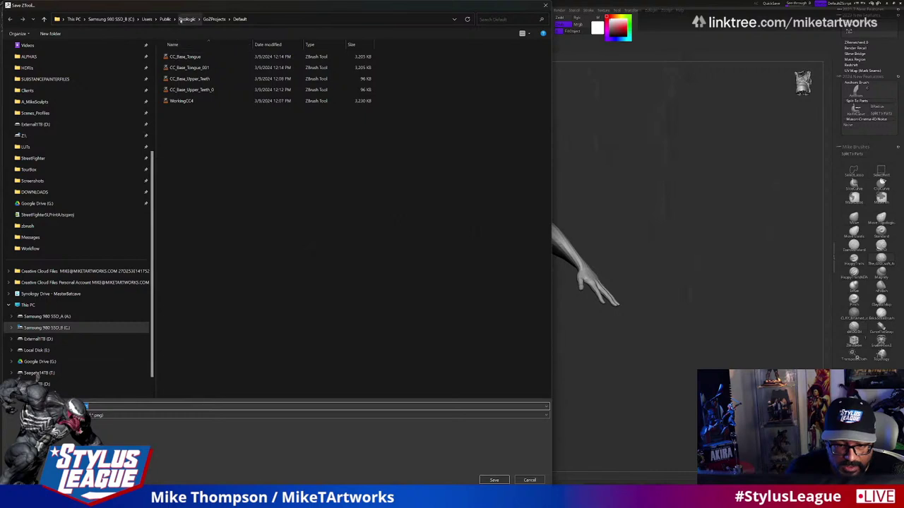
scroll(99, 306, up, 3)
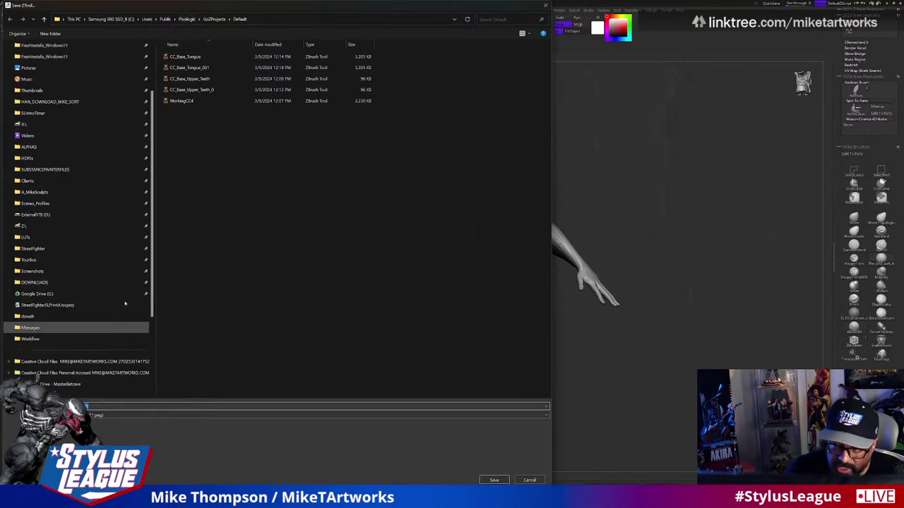
scroll(126, 303, up, 2)
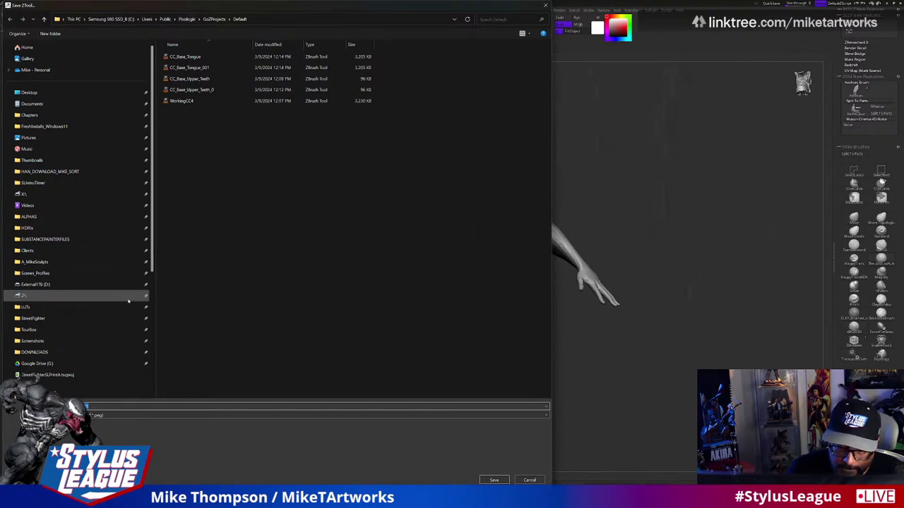
click(70, 94)
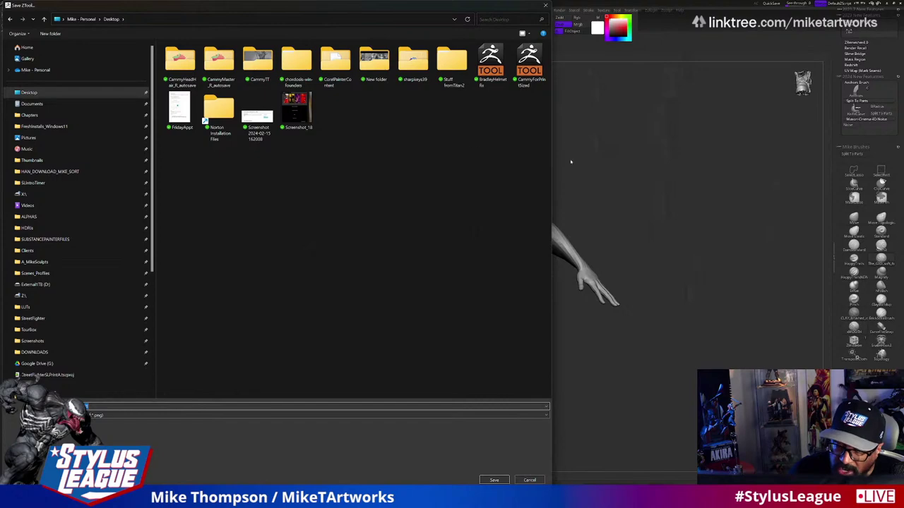
click(530, 480)
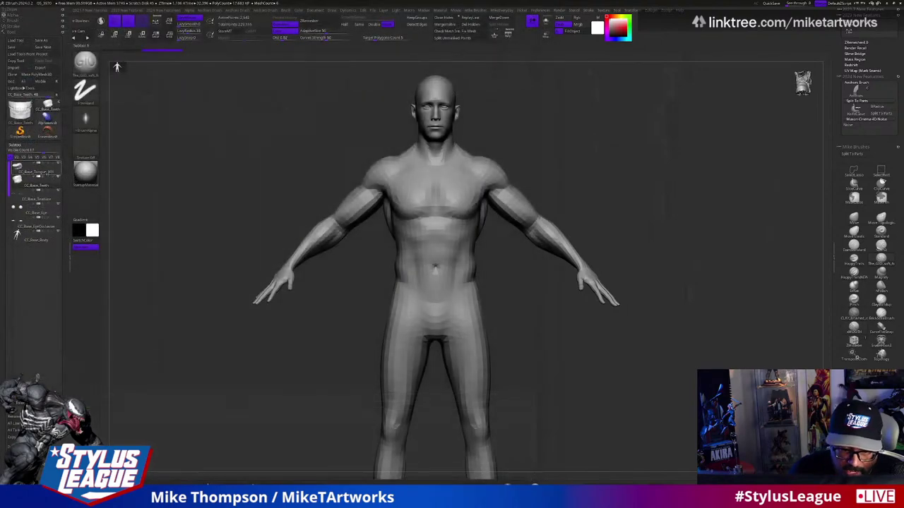
- Append a PolyMesh3D star to the character tool as a new subtool
mouse_move(45, 171)
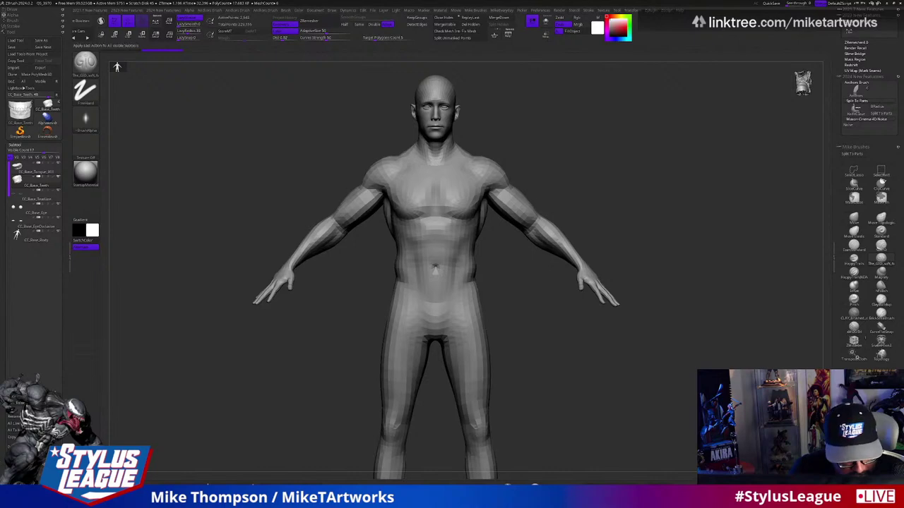
scroll(33, 212, down, 3)
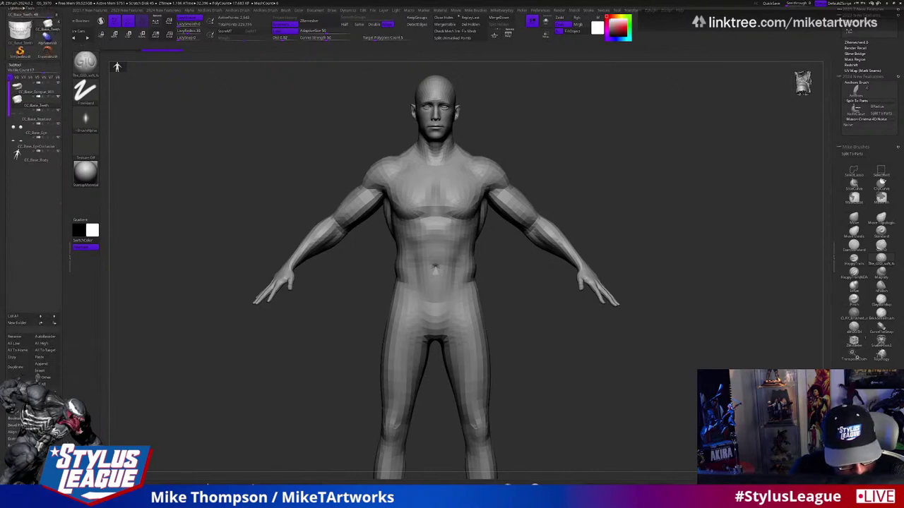
scroll(65, 148, up, 3)
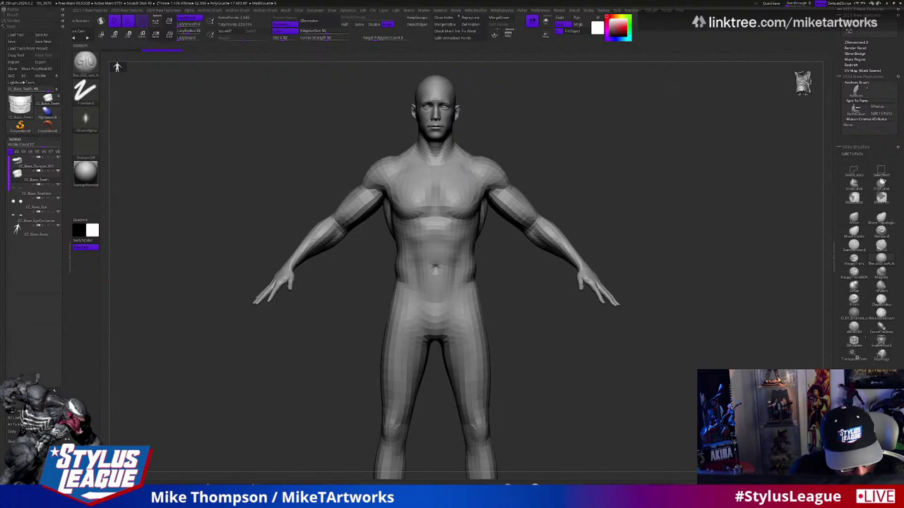
scroll(34, 282, down, 4)
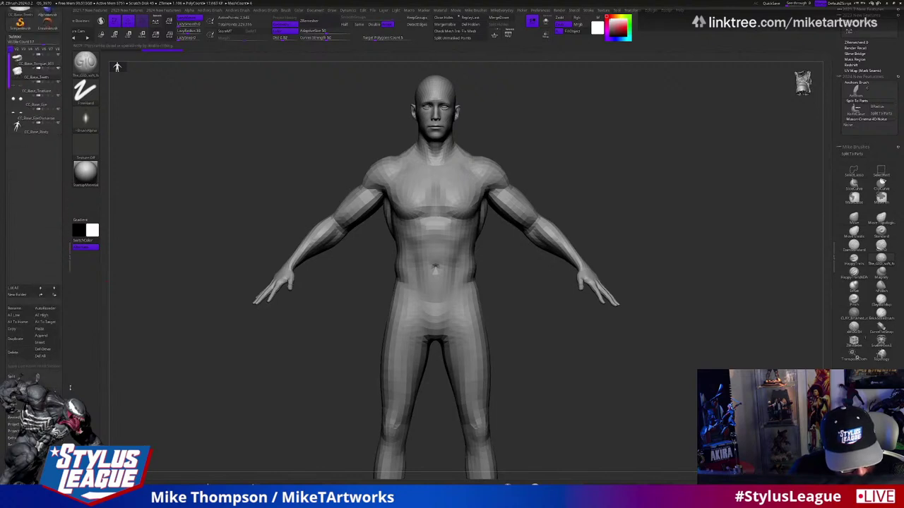
click(48, 338)
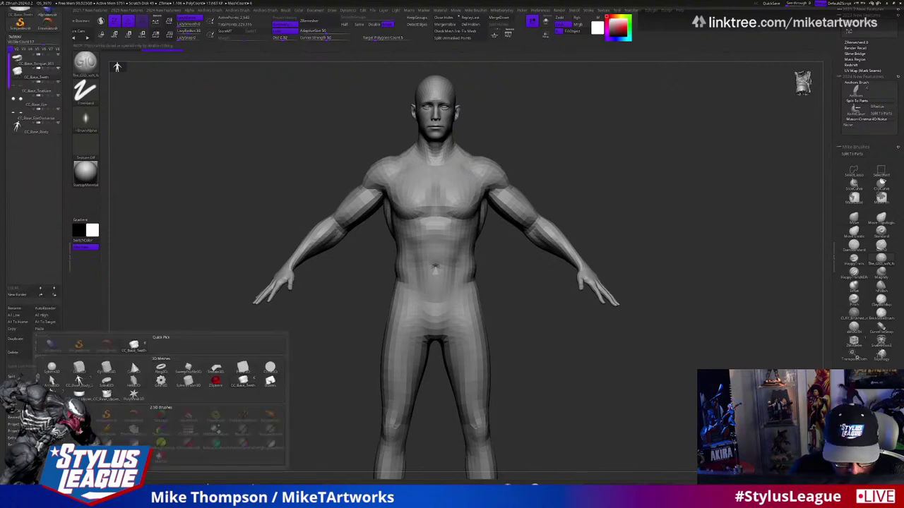
click(133, 393)
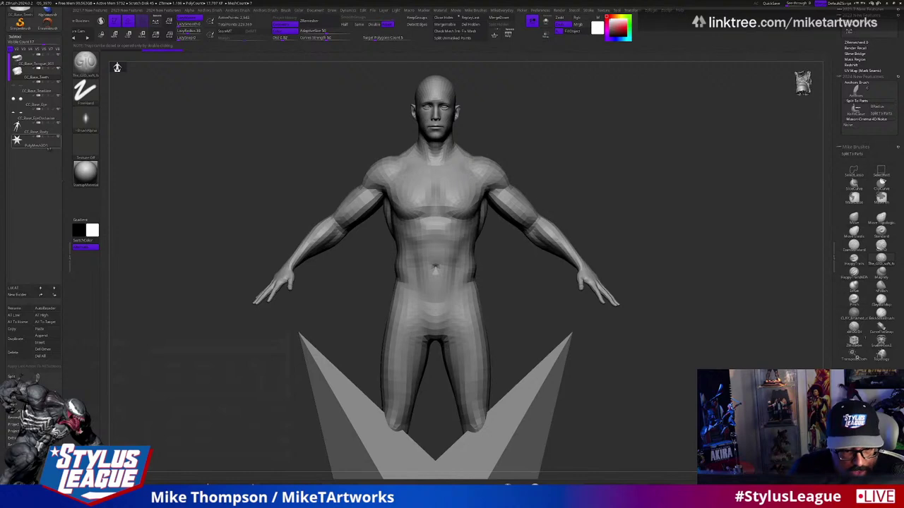
- Move the star subtool up to the first place in the subtool order, above the tongue
click(41, 288)
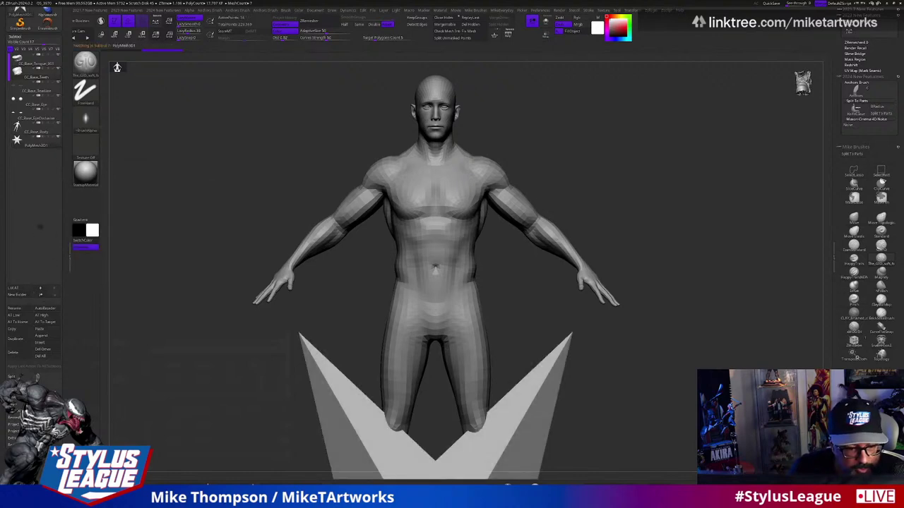
click(40, 294)
click(40, 295)
click(41, 294)
click(41, 294)
click(41, 294)
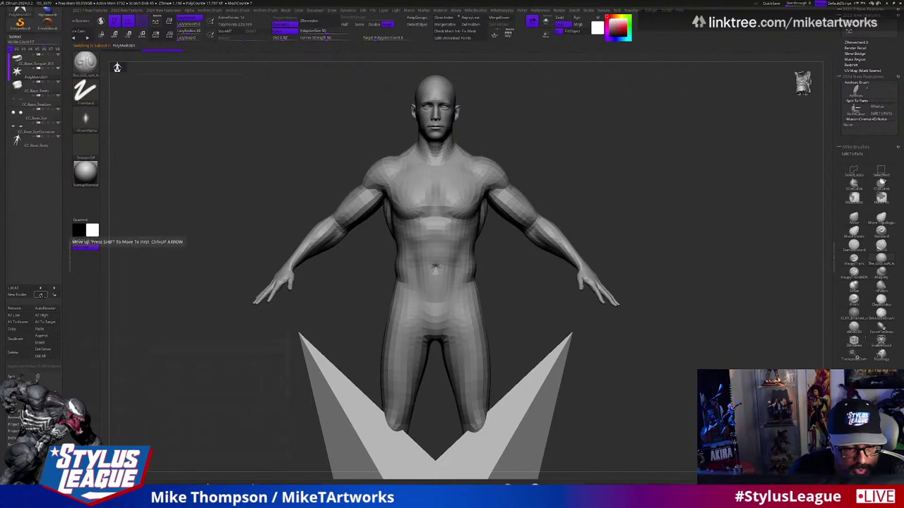
click(41, 295)
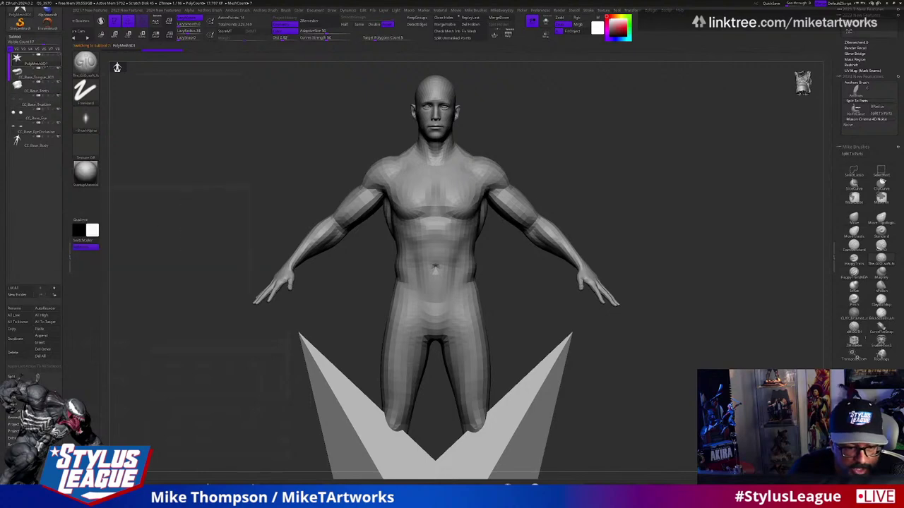
- Rename the star subtool to Mike_WorkingKev_CC
click(14, 309)
key(BackSpace)
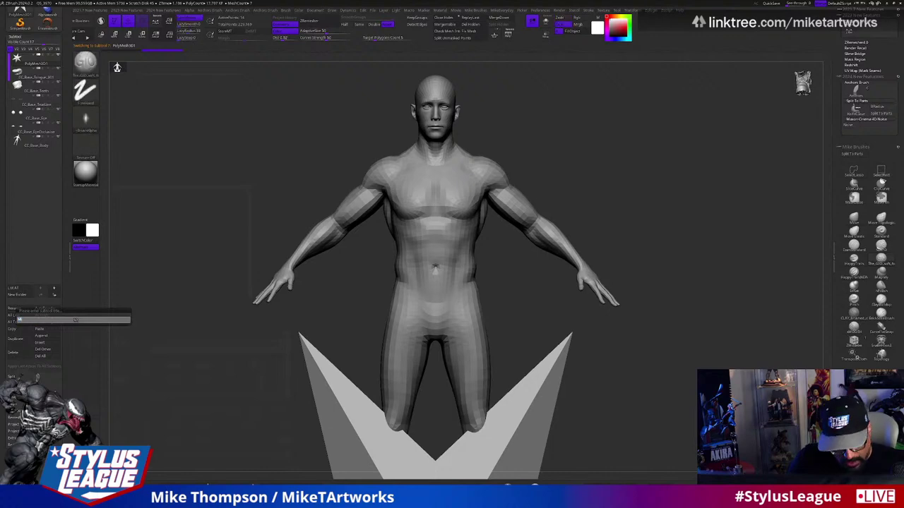
text(Male_Base)
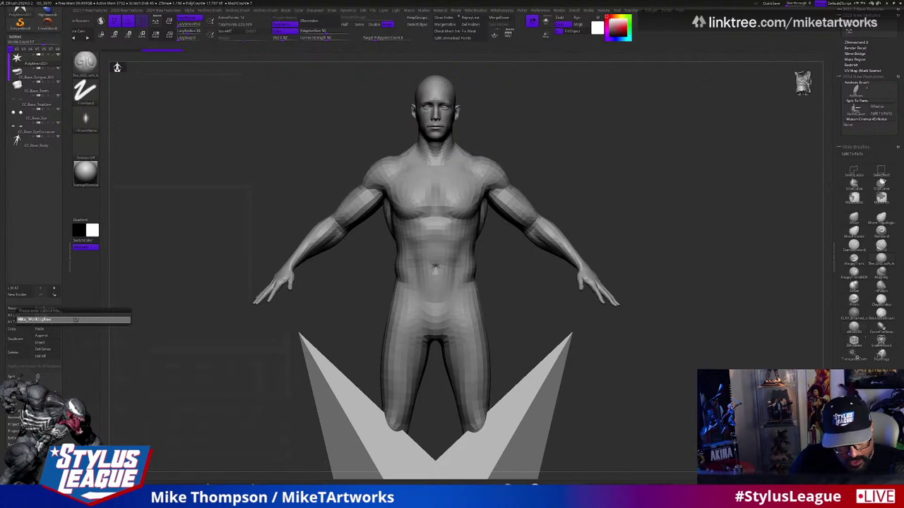
key(shift)
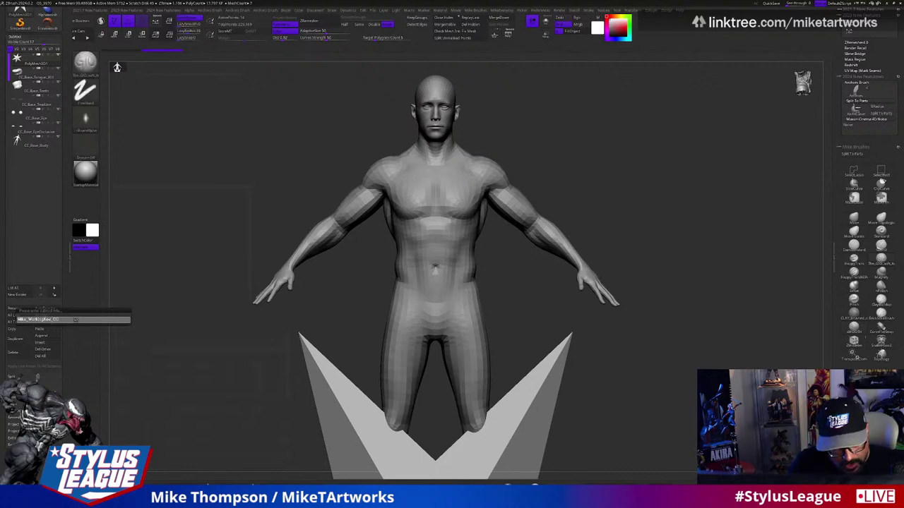
key(Return)
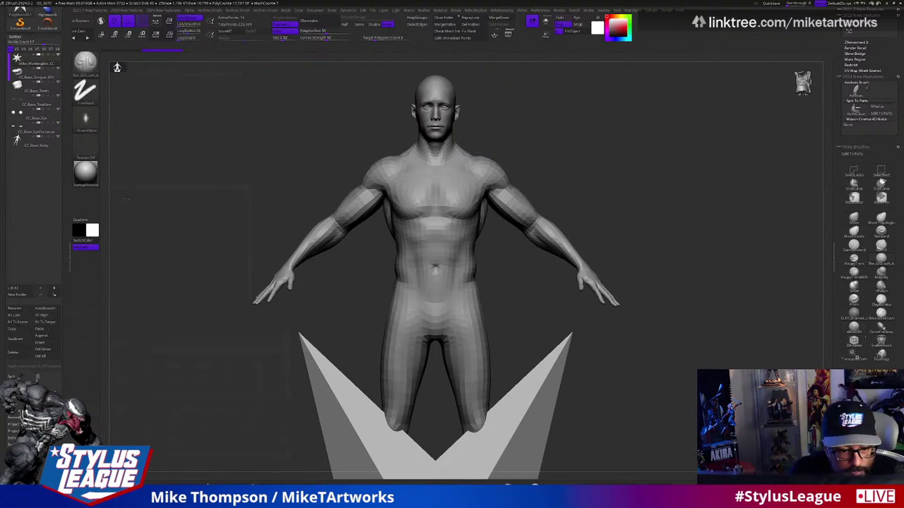
- Make the tongue the active subtool and send only the visible subtools through GoZ
mouse_move(37, 77)
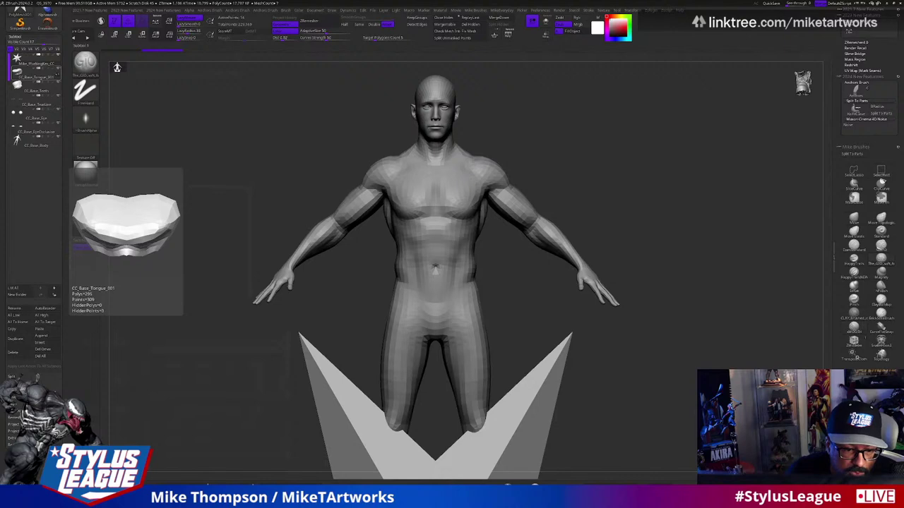
click(37, 76)
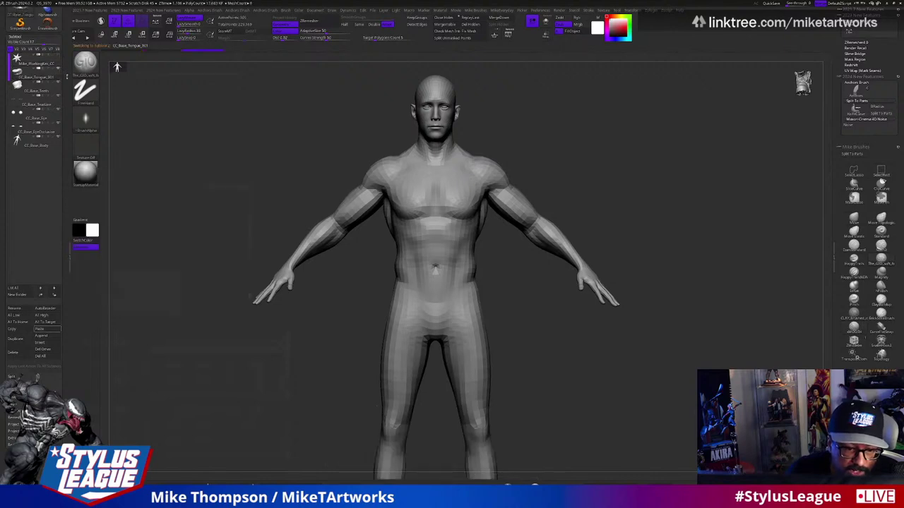
scroll(35, 212, up, 3)
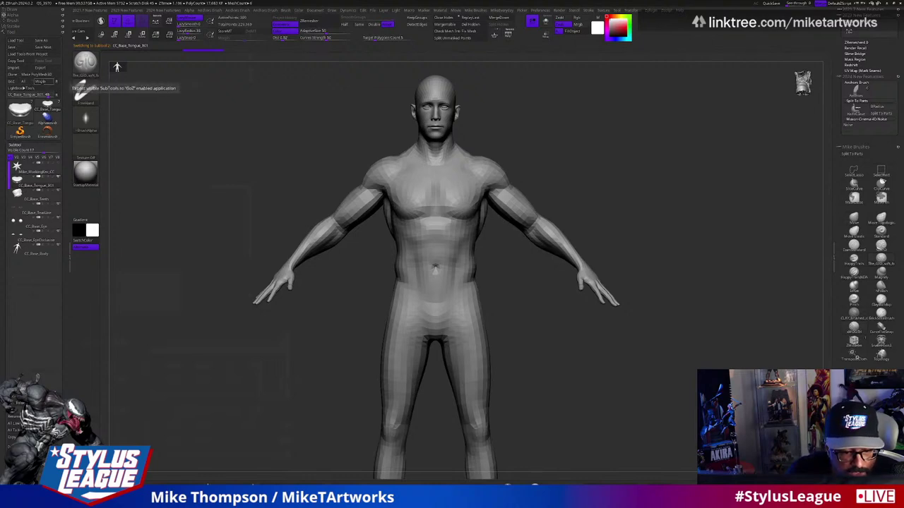
click(40, 81)
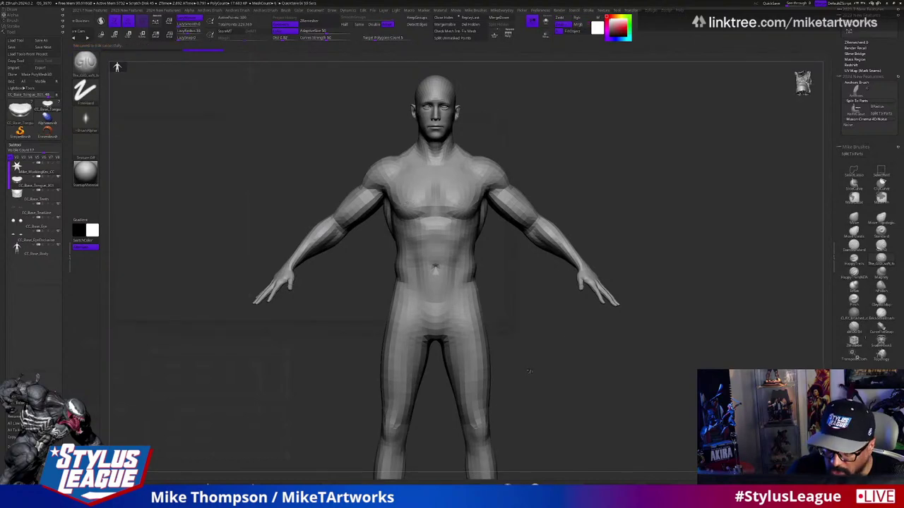
- In Character Creator, update the incoming GoZ meshes in the current pose with Match CC Model Scale (x 100) enabled
key(super)
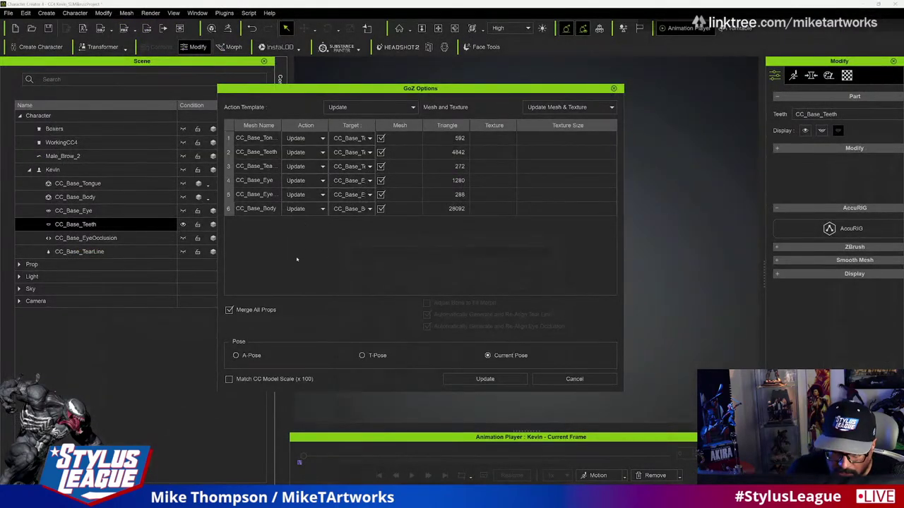
click(228, 379)
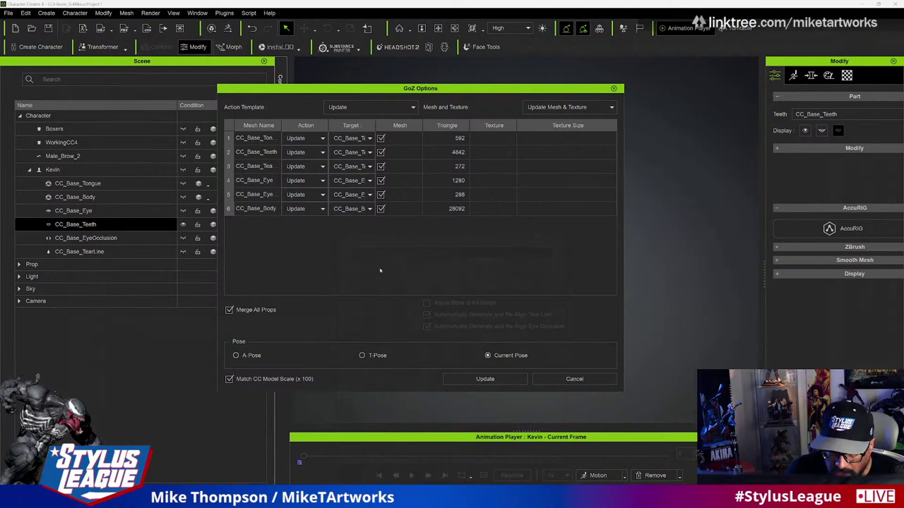
click(485, 379)
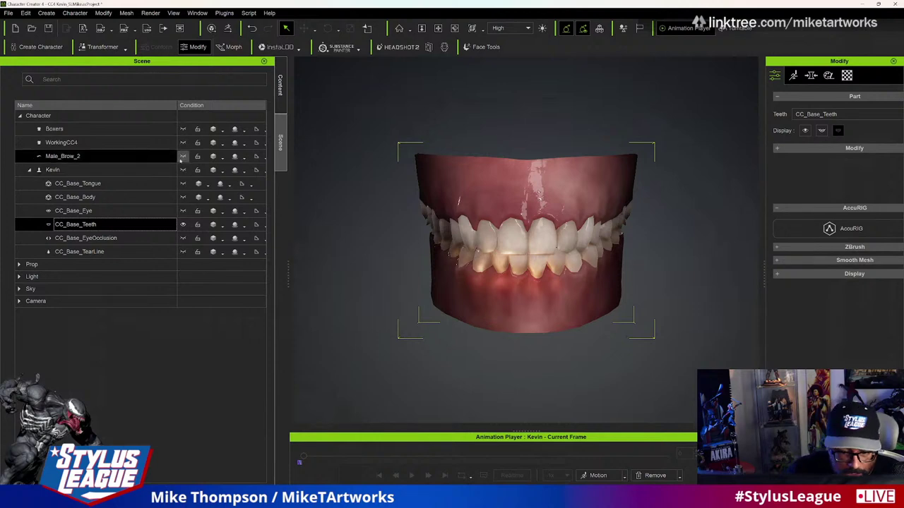
- Show the whole Kevin character and its Boxers again, framing the body from head to thighs
click(183, 170)
click(183, 183)
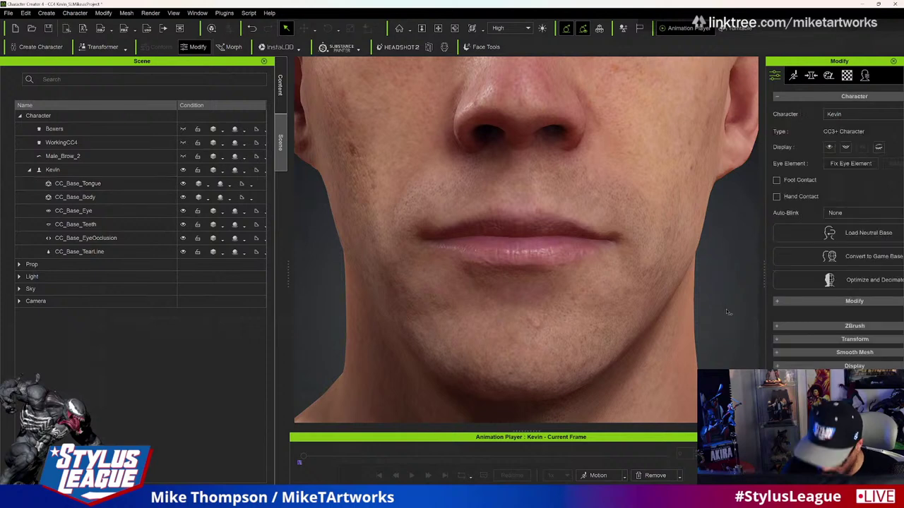
click(727, 309)
scroll(728, 311, down, 10)
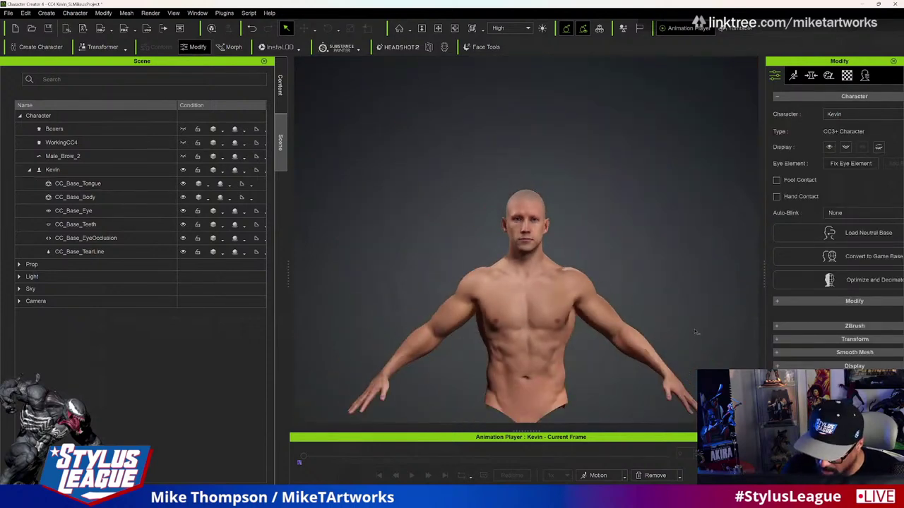
middle_drag(696, 332, 689, 194)
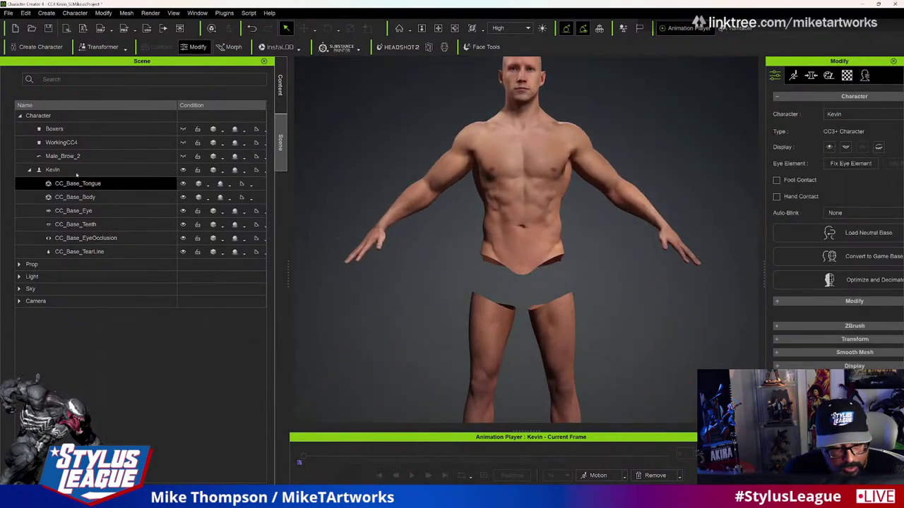
click(71, 128)
click(183, 129)
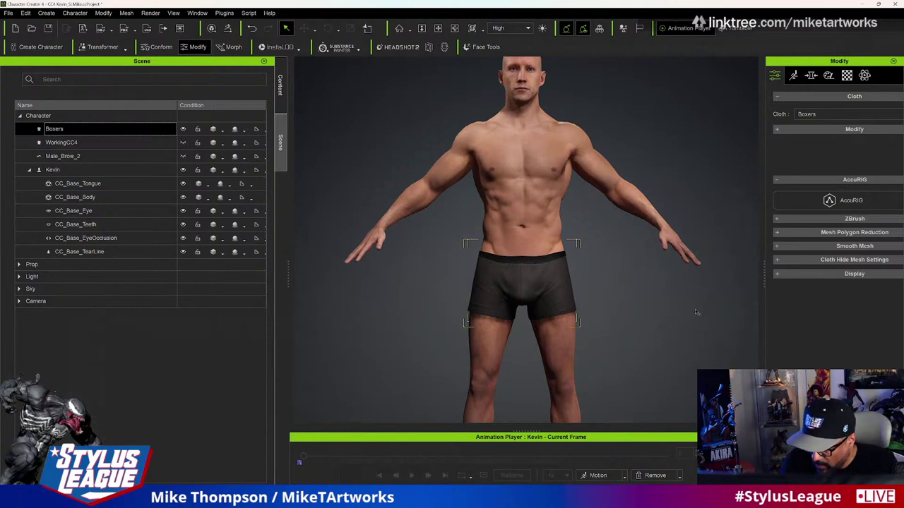
- Open the morph settings for the character
click(810, 75)
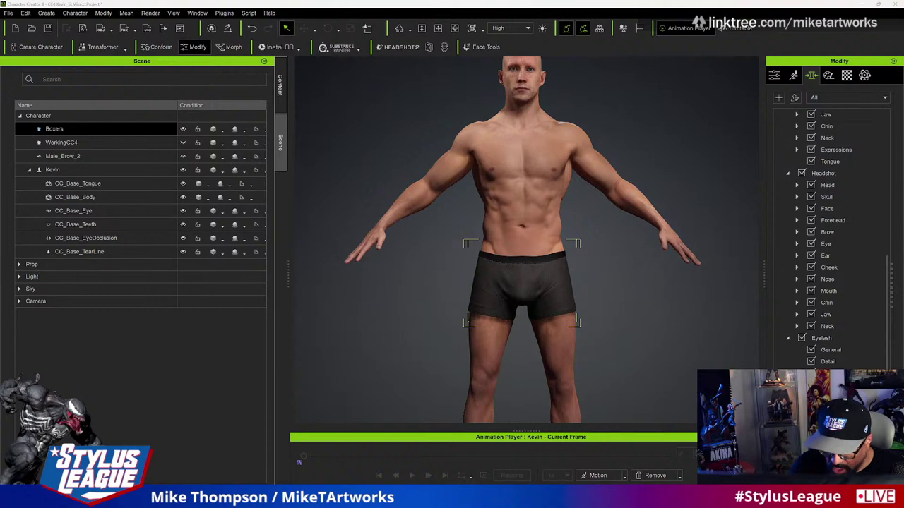
key(alt+Tab)
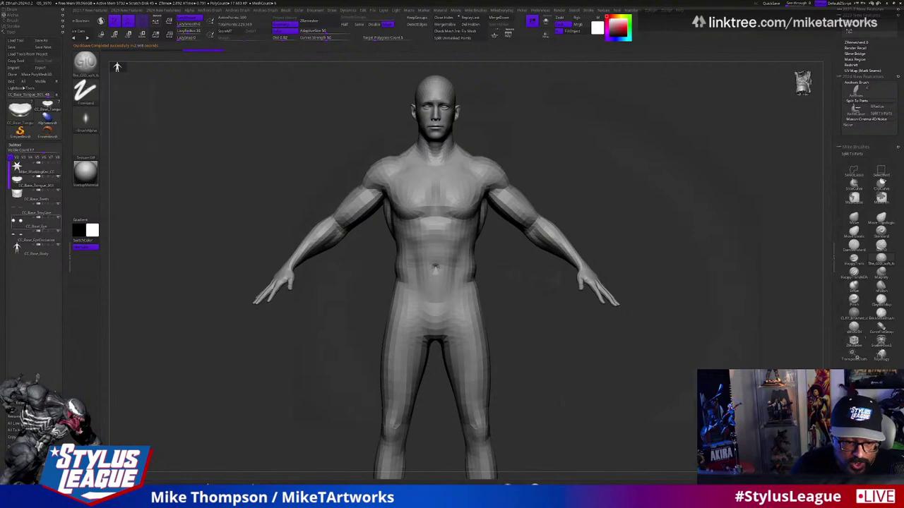
mouse_move(45, 172)
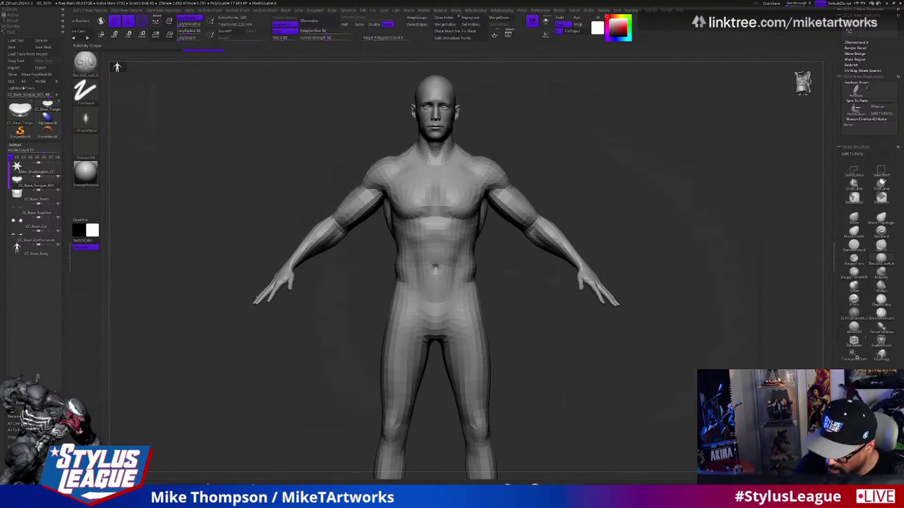
key(super)
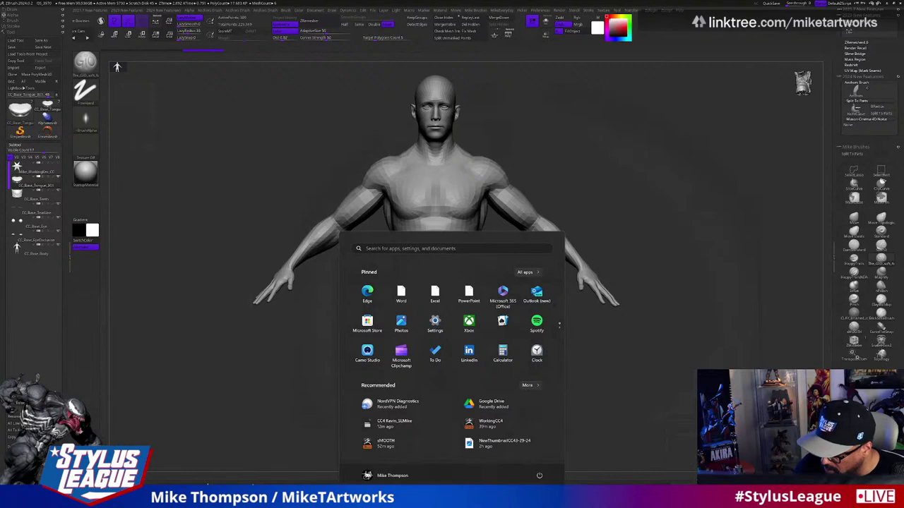
key(alt+Tab)
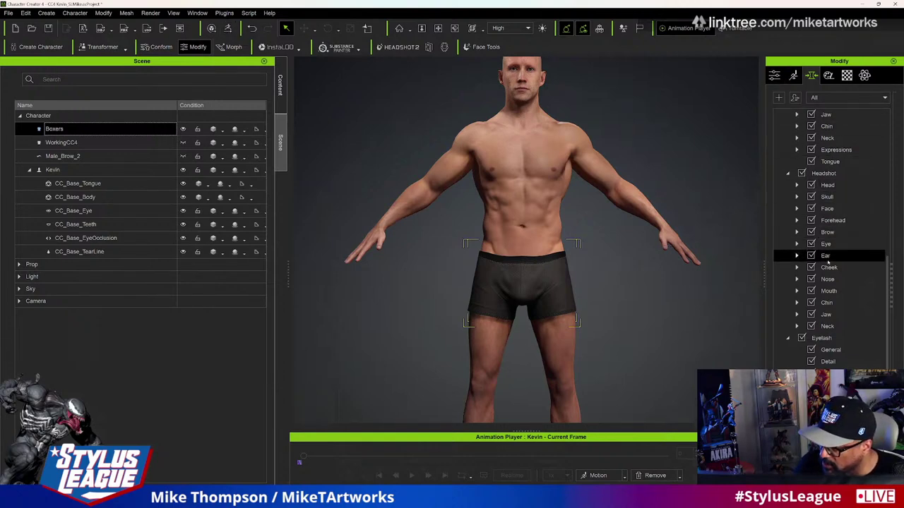
- Widen the Modify area so the morph sliders show beside the morph categories
scroll(811, 232, down, 1)
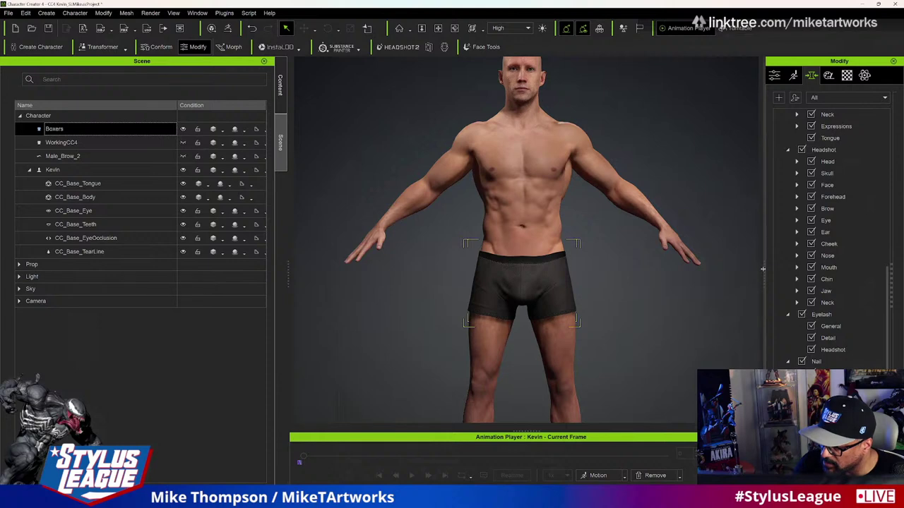
drag(764, 231, 633, 205)
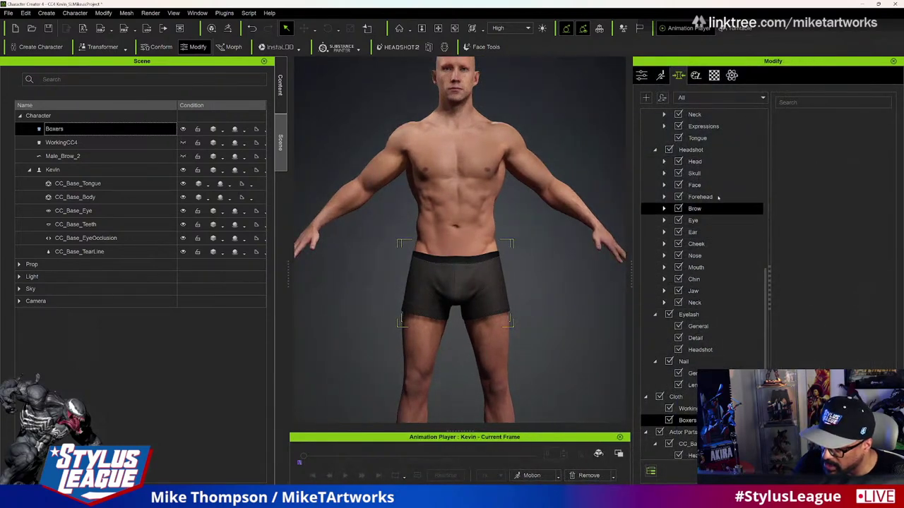
- Try the Headshot Head Scale morph at 100 and -98, and reset it to 0
click(711, 161)
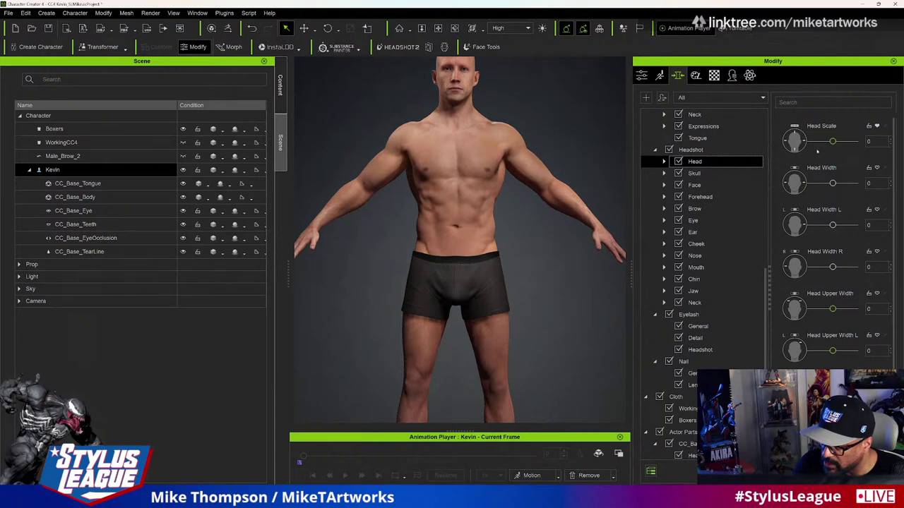
drag(833, 141, 854, 142)
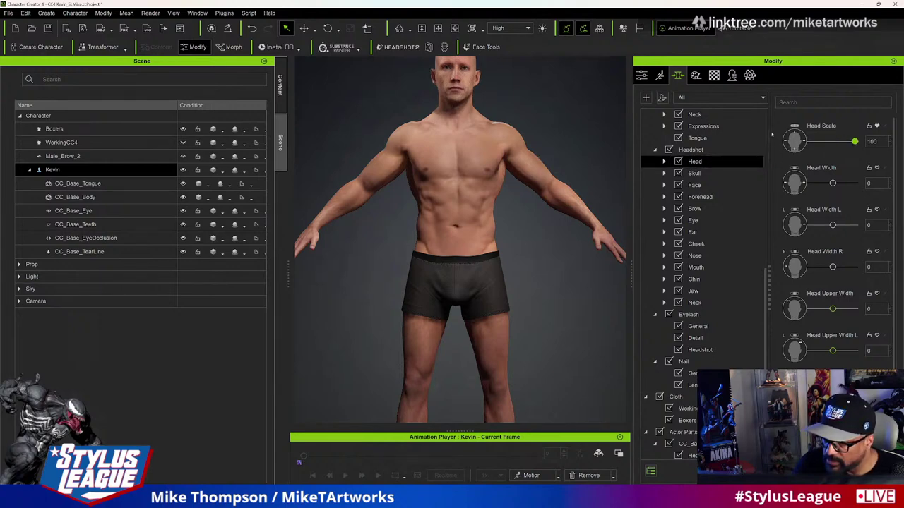
drag(771, 134, 578, 169)
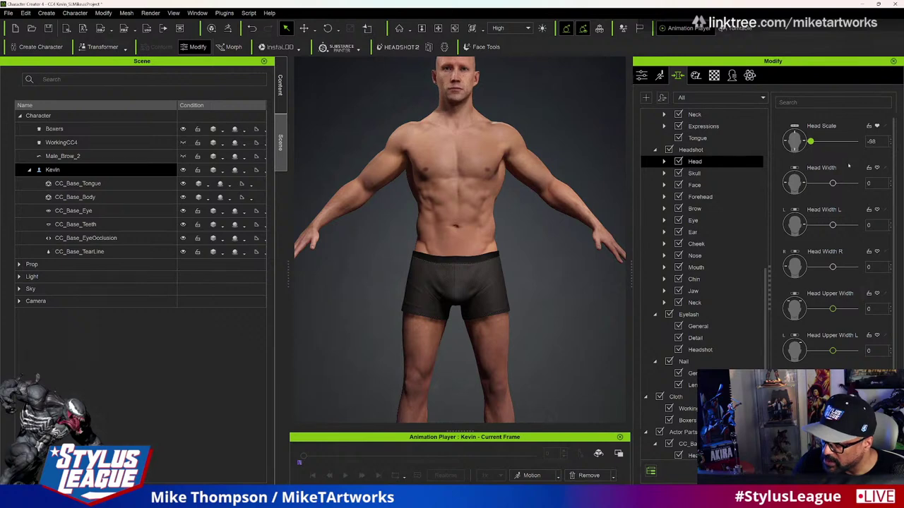
drag(810, 141, 857, 141)
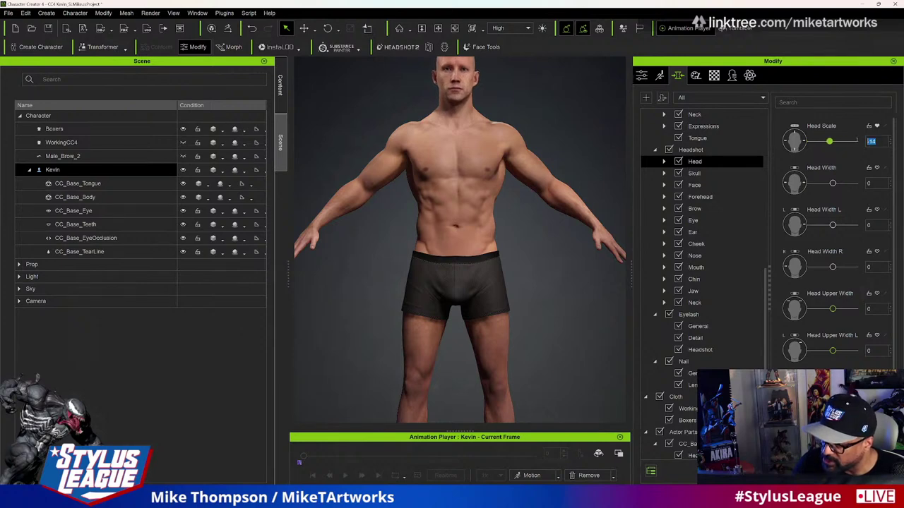
text(0)
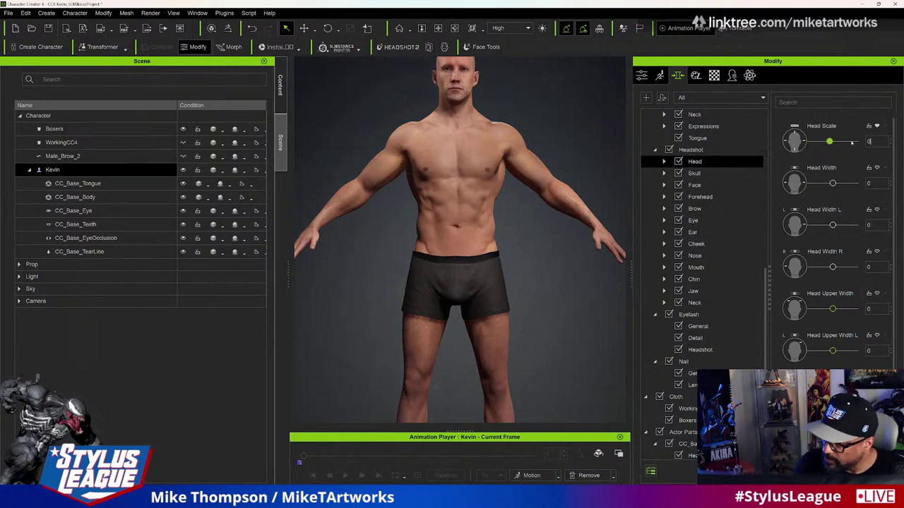
key(Return)
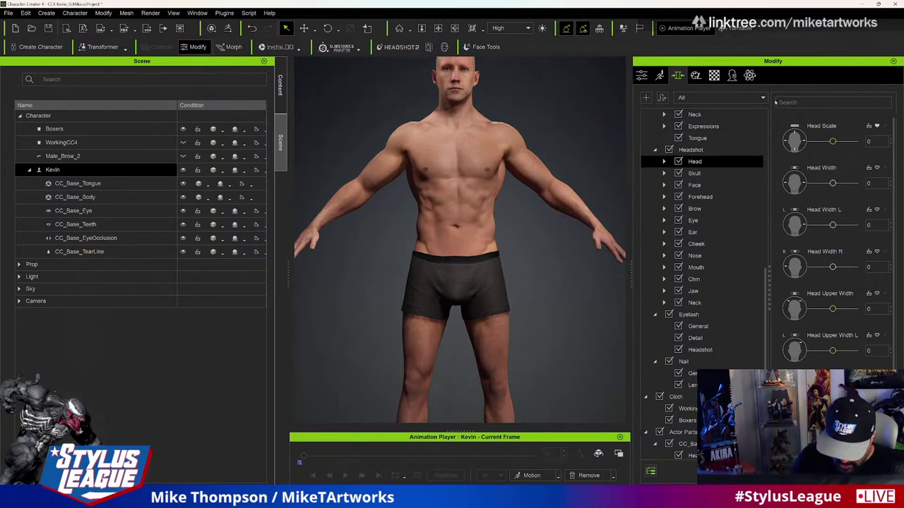
- Search the Actor morphs for "hand" and set Hand Scale to 100
text(hands)
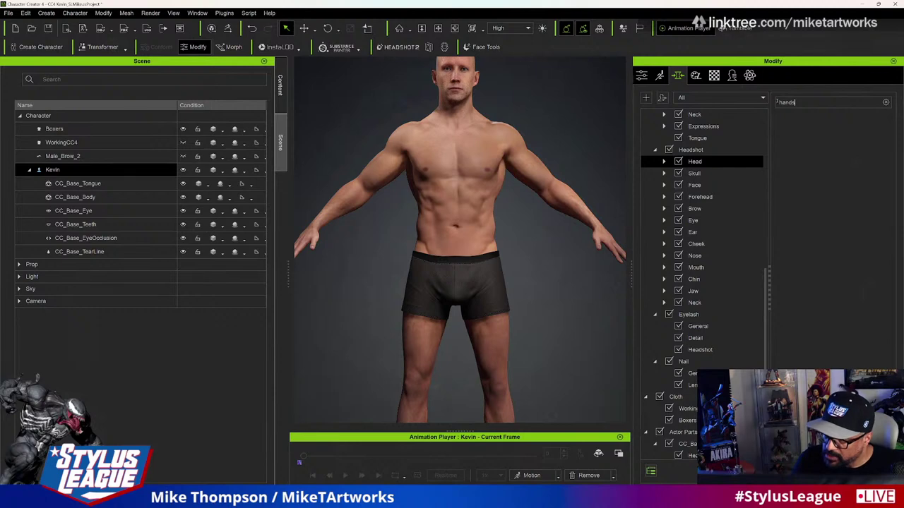
scroll(757, 178, up, 10)
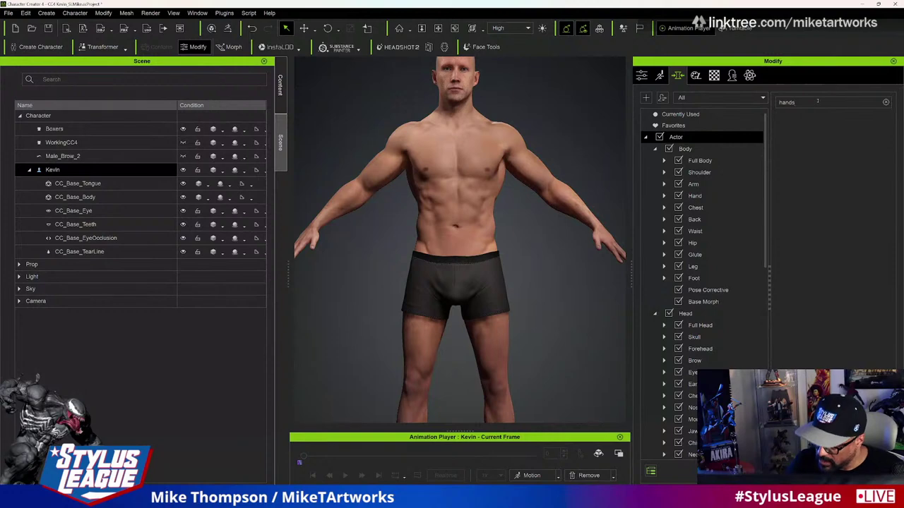
key(BackSpace)
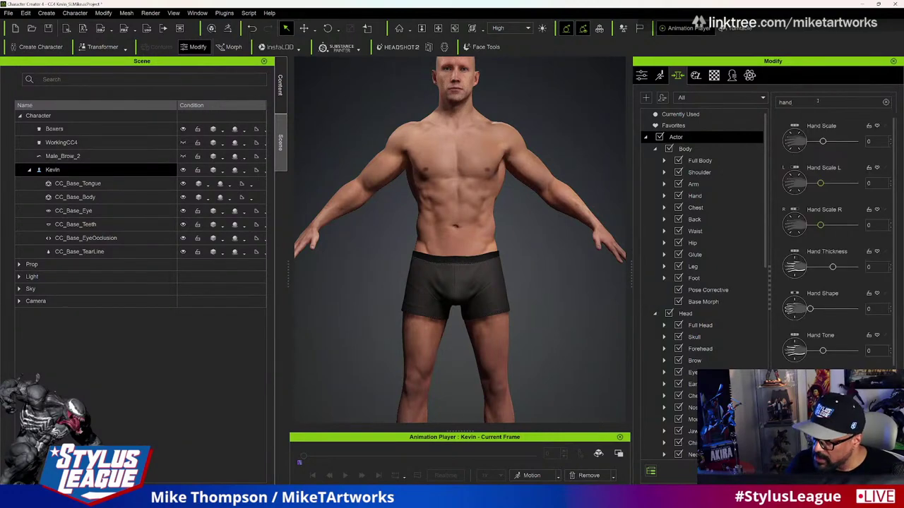
drag(823, 141, 874, 143)
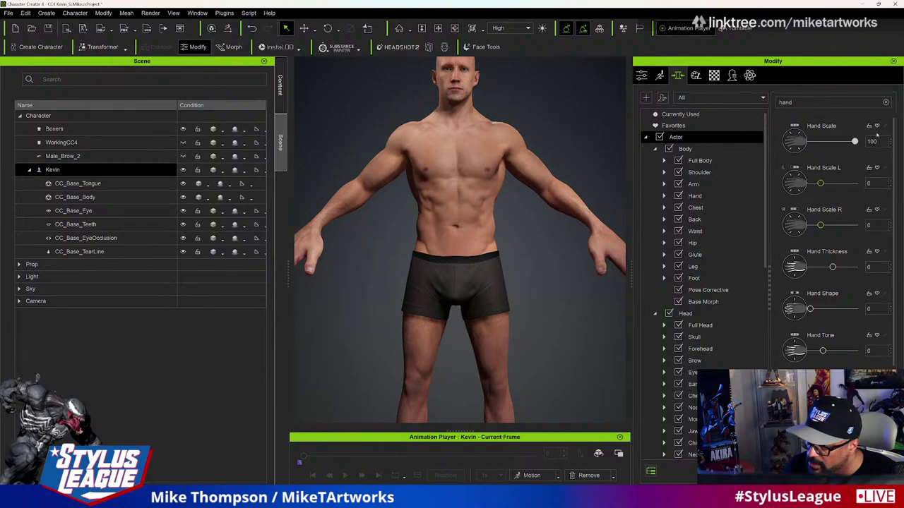
scroll(468, 293, down, 4)
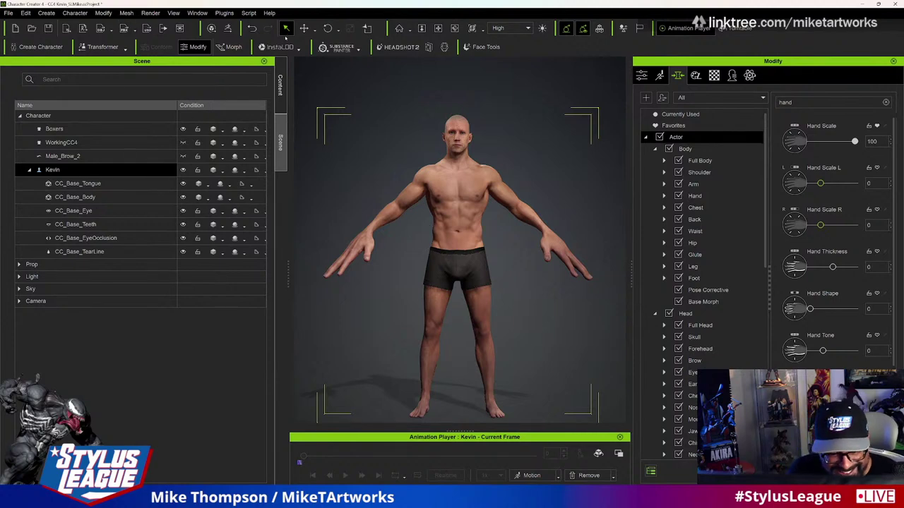
- Send Kevin's meshes to ZBrush through GoZ with the Relink template, Current Pose and Match ZBrush Model Scale (x 0.01) enabled
click(227, 27)
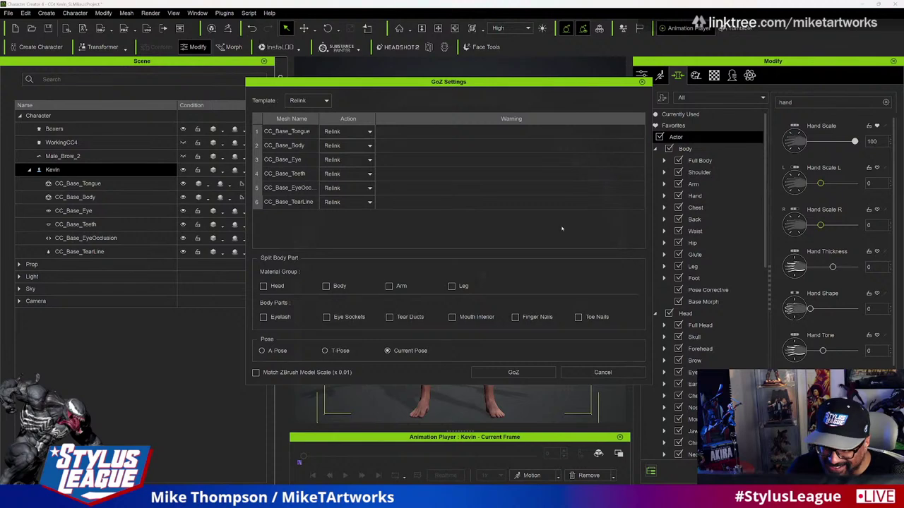
drag(532, 82, 514, 73)
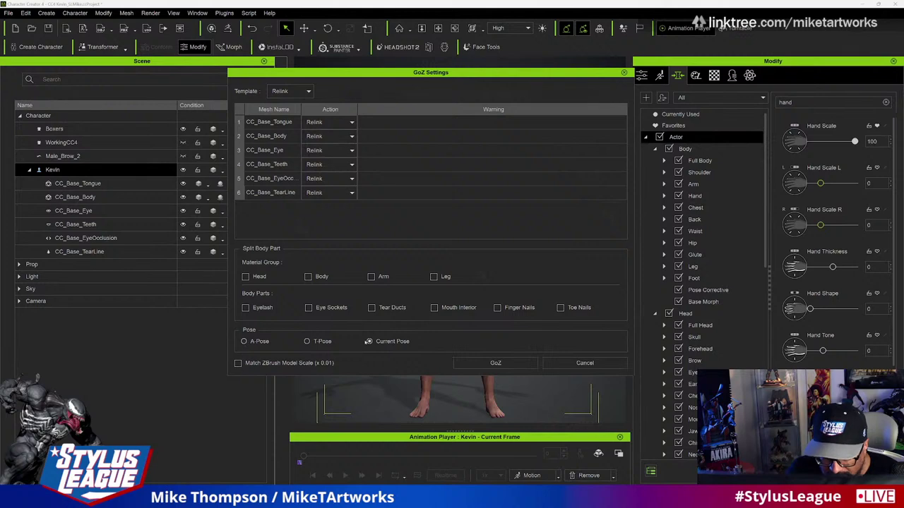
click(238, 363)
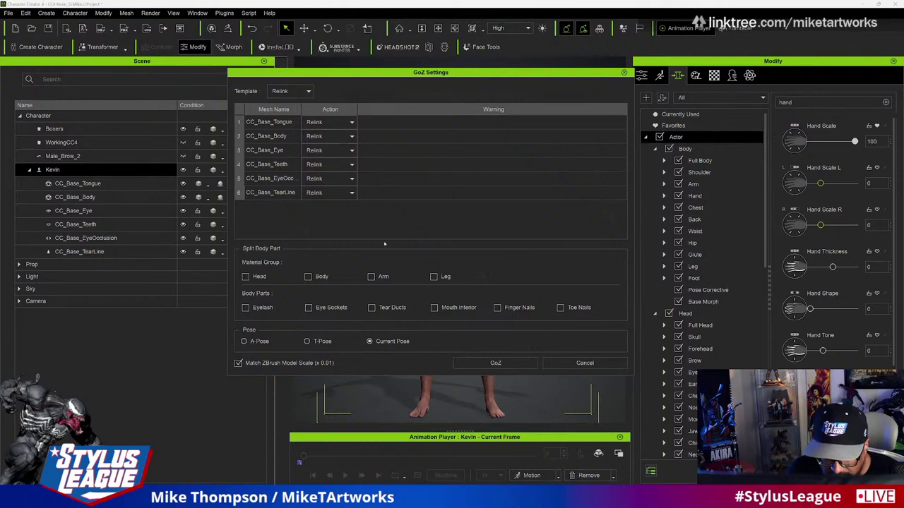
click(494, 363)
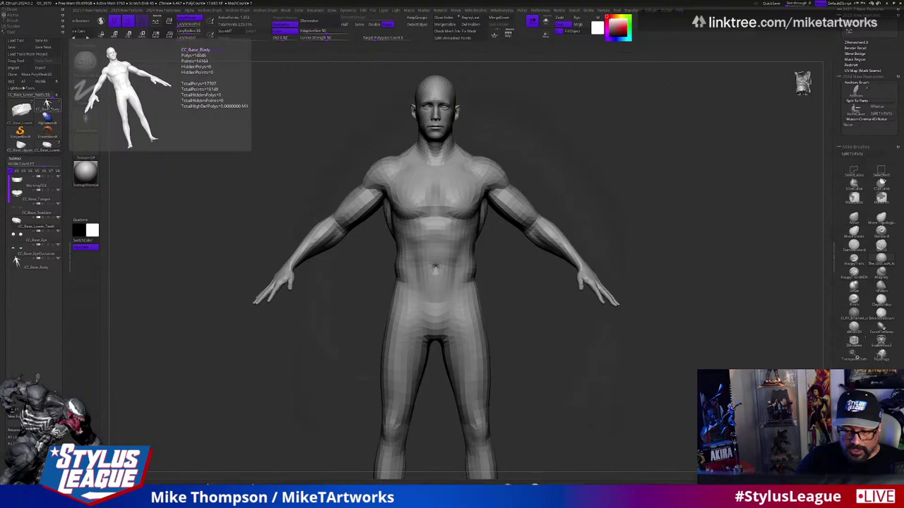
- In ZBrush, switch between the CC_Base_Body and CC_Base_Lower_Teeth tools to compare their hands
click(47, 105)
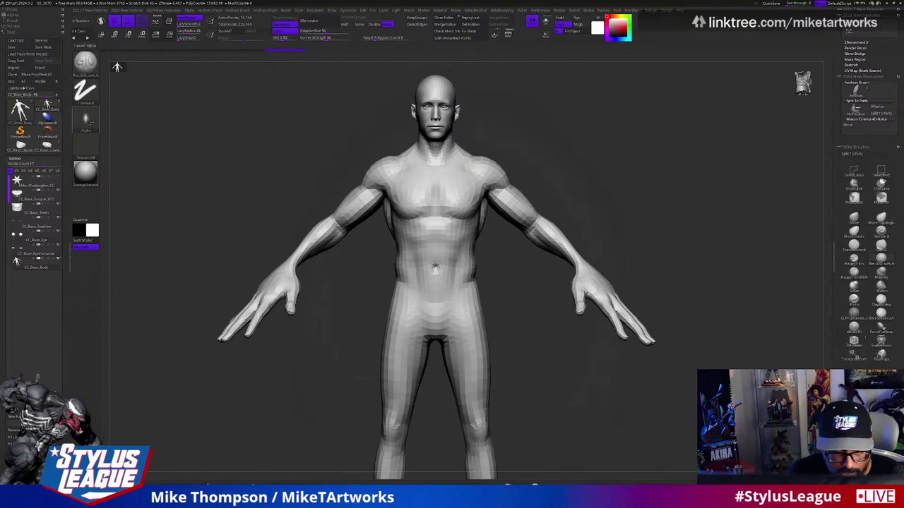
click(20, 109)
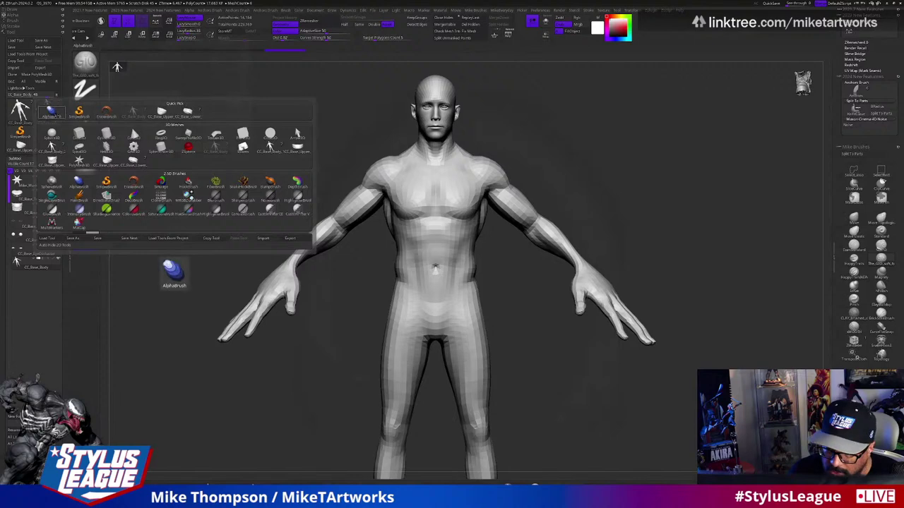
click(117, 67)
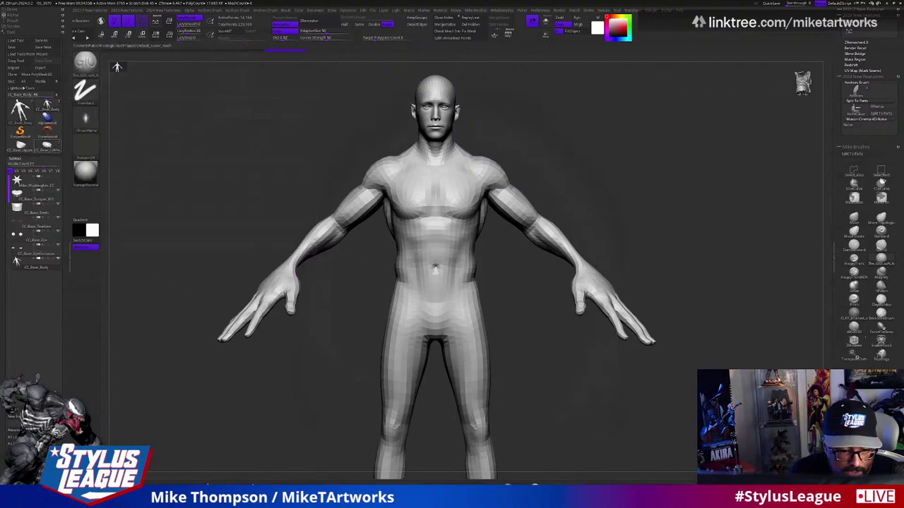
mouse_move(117, 67)
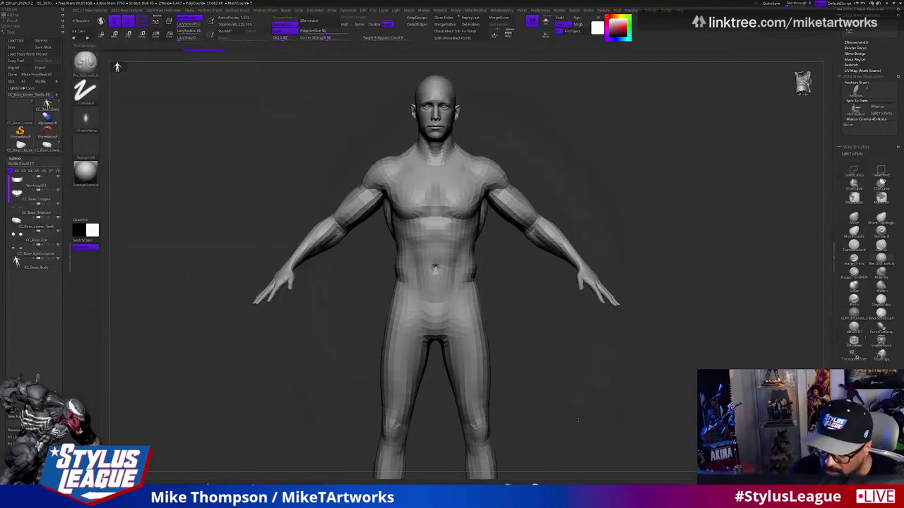
- Try to raise the subdivision level of the CC_Base_Lower_Teeth tool from a back view, declining Dynamic Subdiv
drag(572, 405, 537, 402)
key(d)
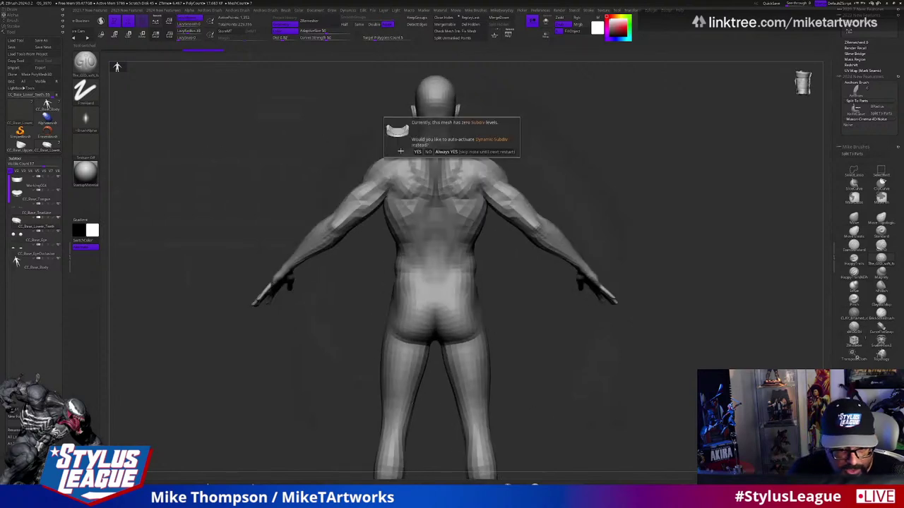
click(428, 152)
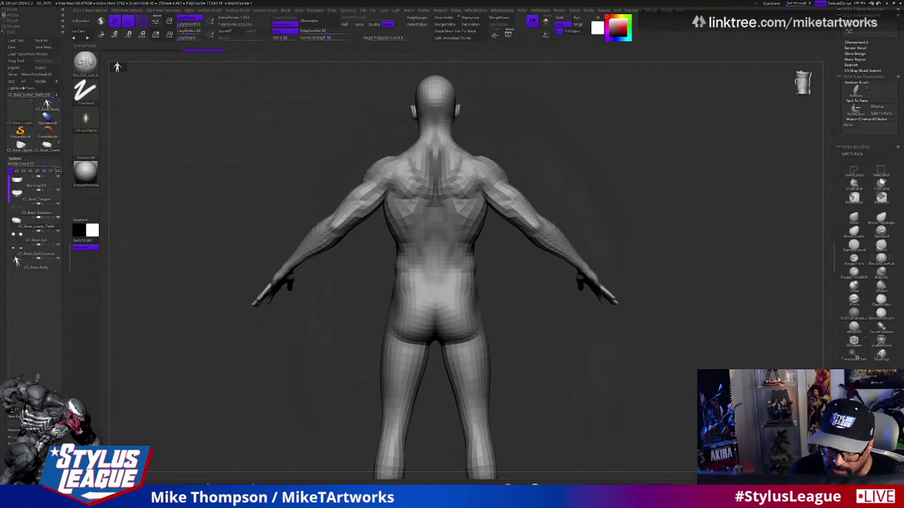
- Make CC_Base_Body the active tool, raise it to a higher subdivision level and inspect the smoothed body from the front
click(47, 104)
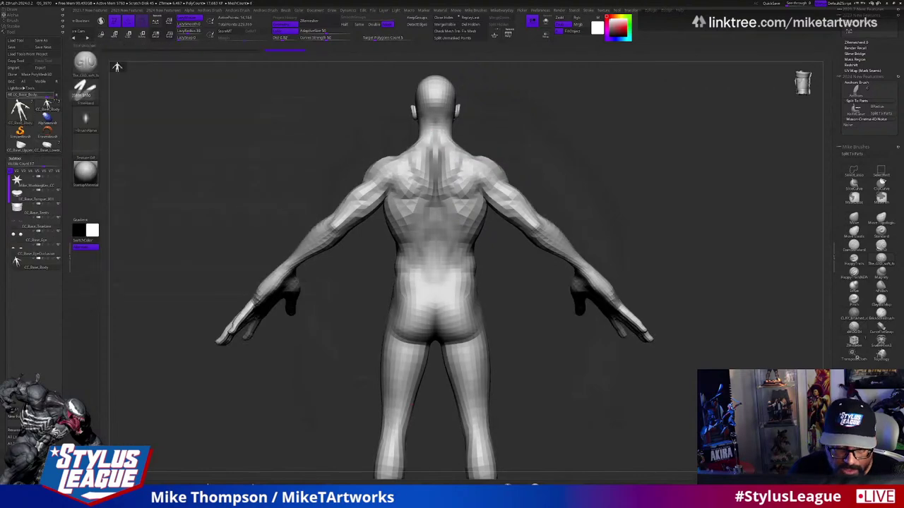
key(d)
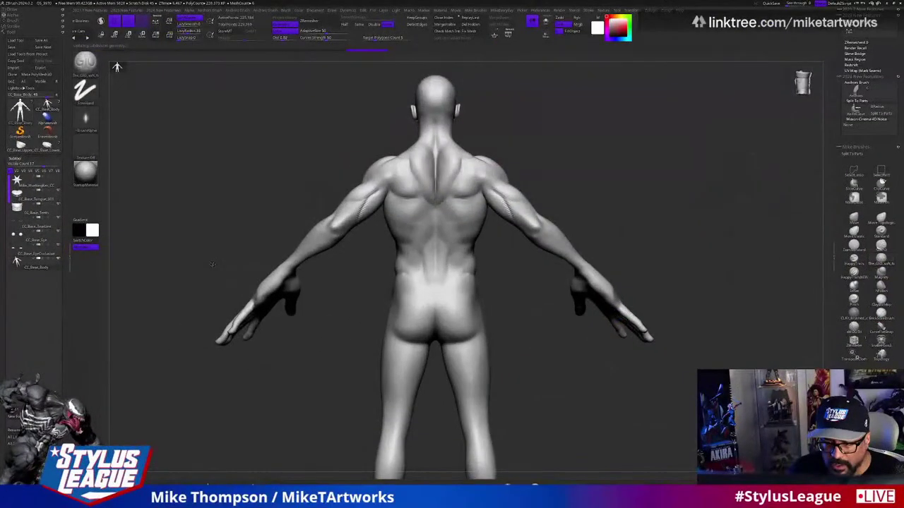
drag(537, 212, 692, 212)
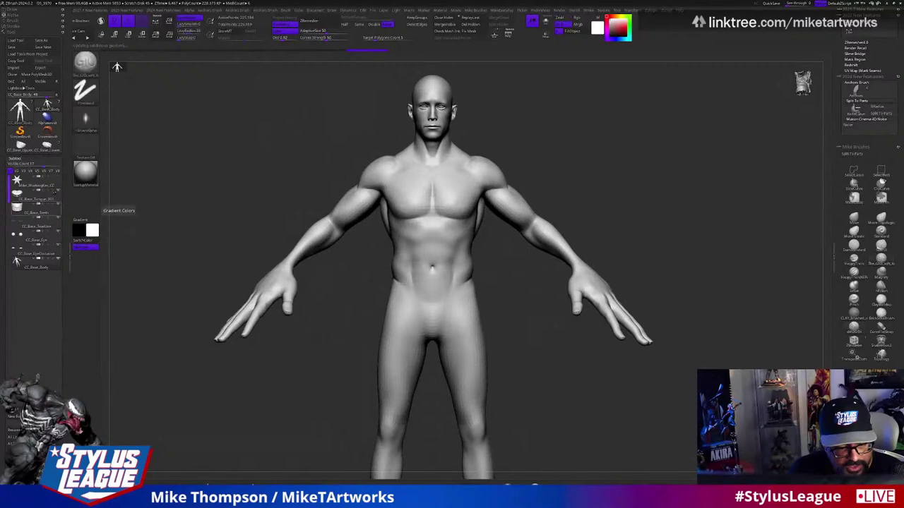
- Return to the CC_Base_Lower_Teeth tool and check it for higher subdivision levels, declining Dynamic Subdiv
click(117, 66)
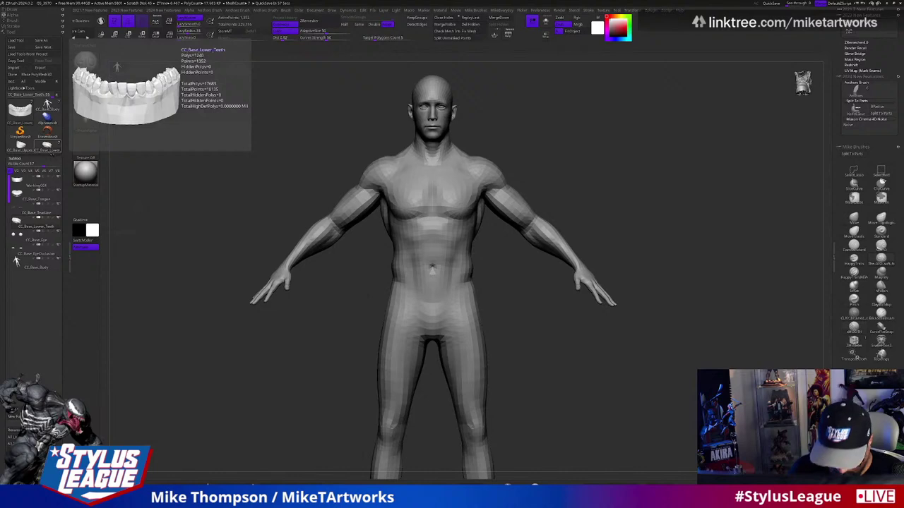
key(d)
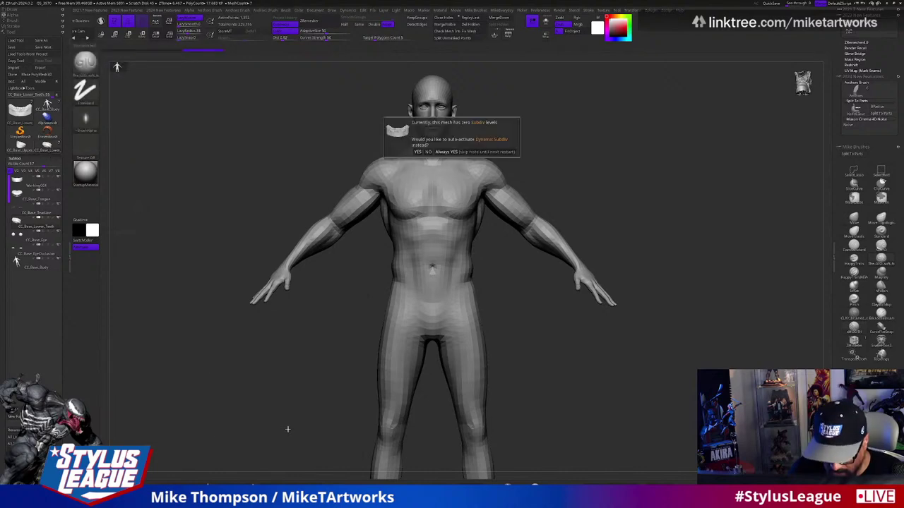
click(427, 152)
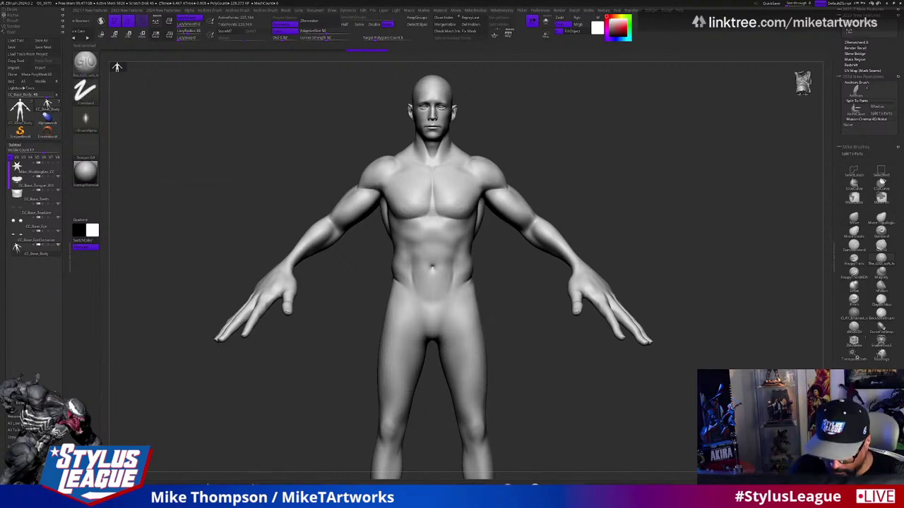
key(super)
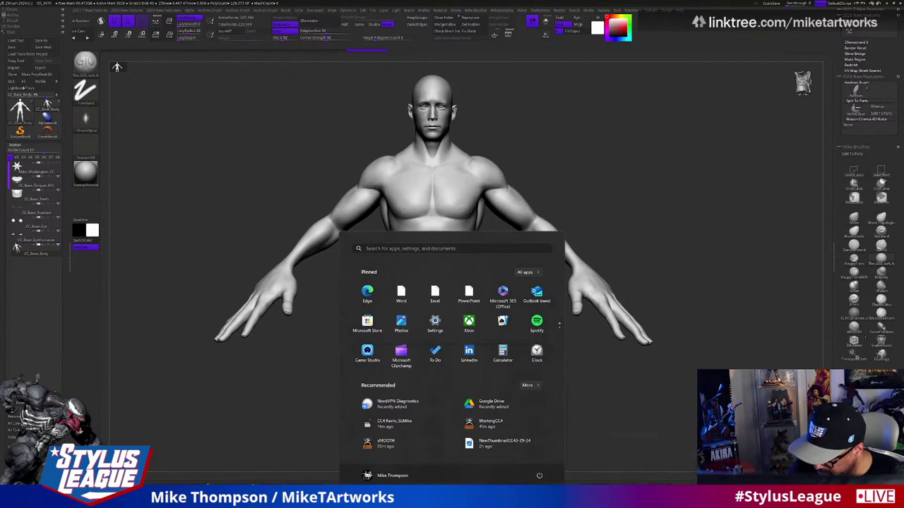
- In Character Creator 4, reset the Hand Scale morph and send the character's meshes to ZBrush through GoZ with the Relink template in Current Pose
key(alt+Tab)
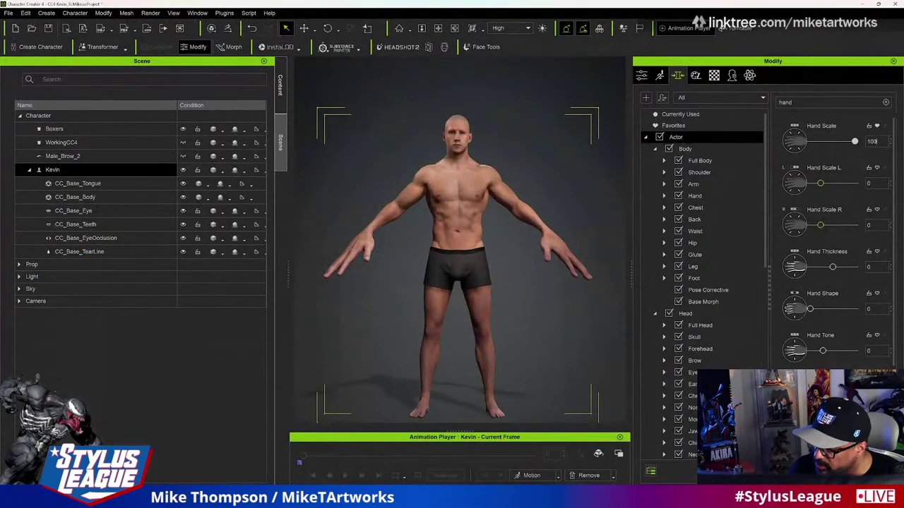
key(Return)
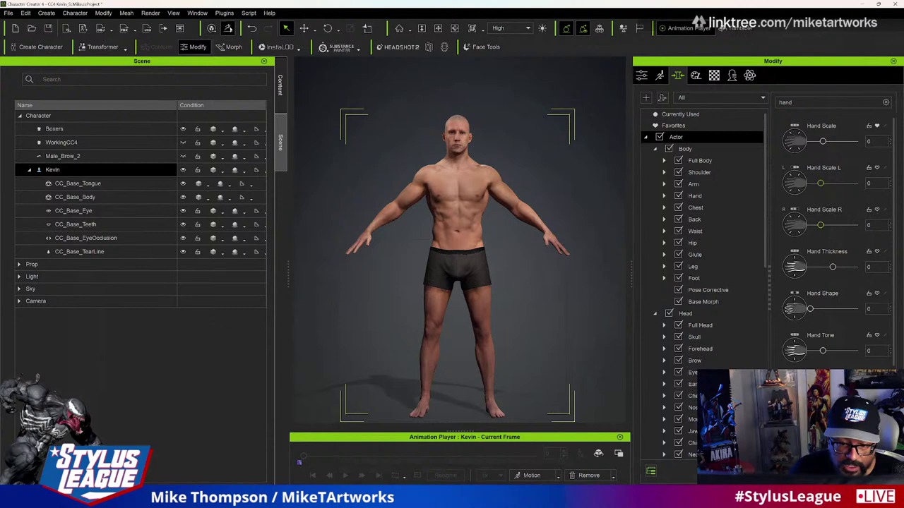
click(228, 28)
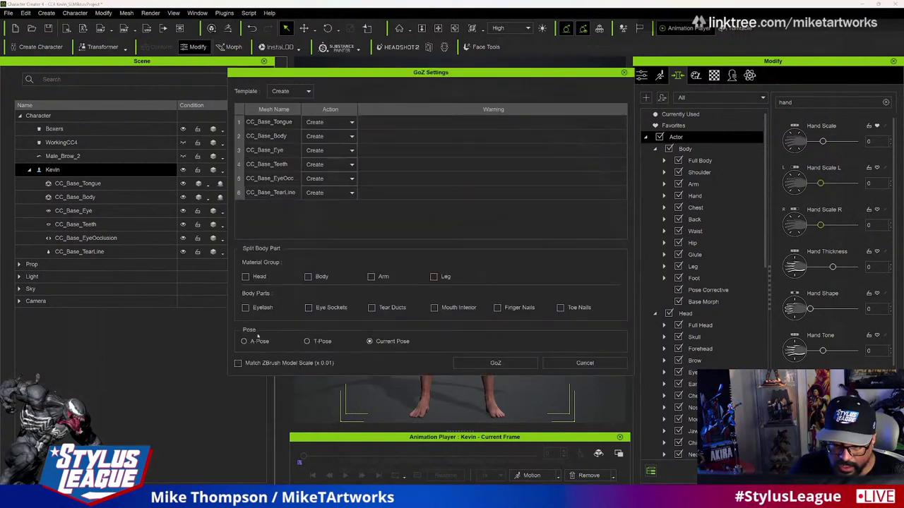
click(302, 93)
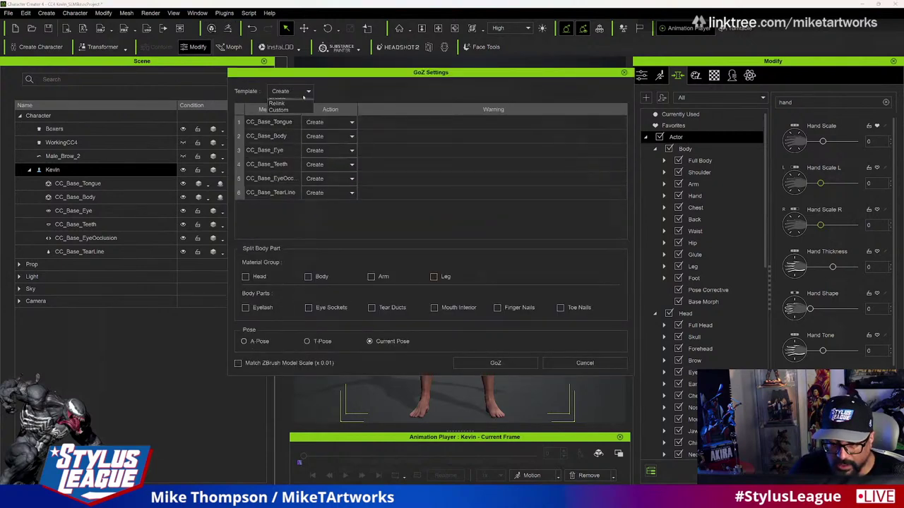
click(277, 108)
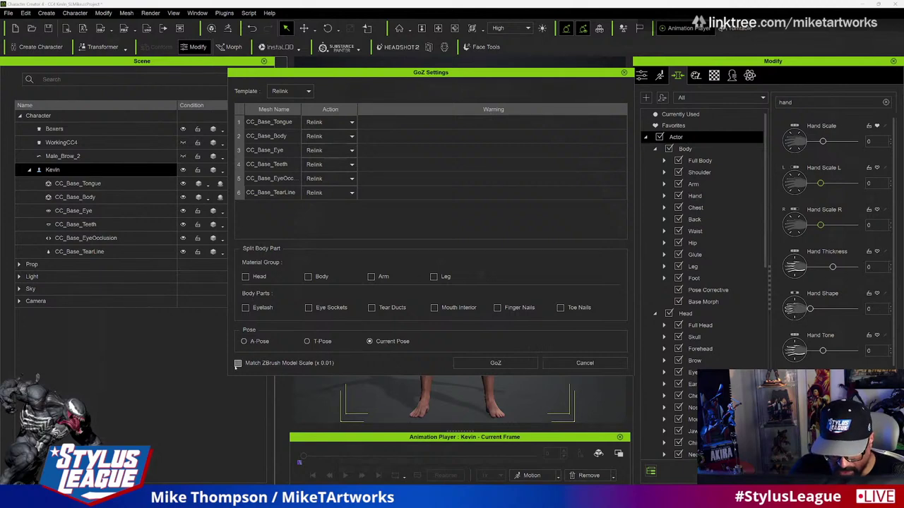
click(476, 362)
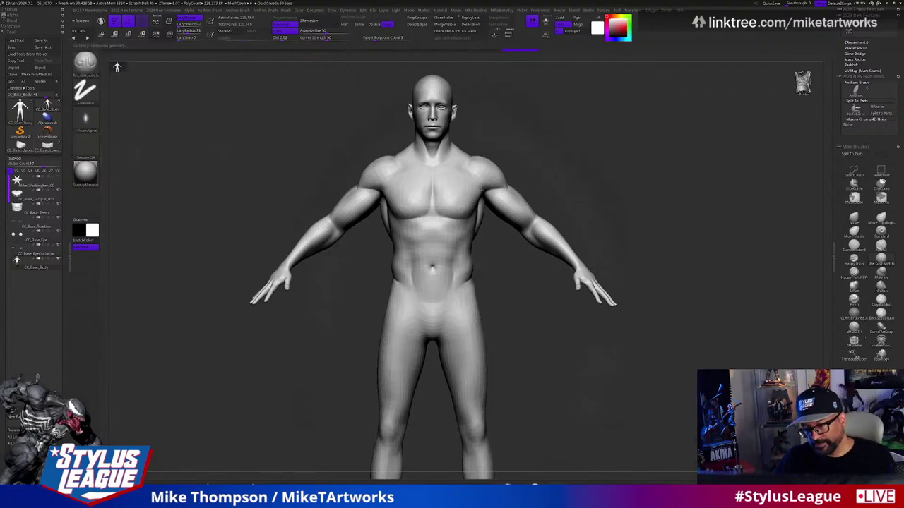
- In ZBrush, check the updated body from behind and bring up the bodybuilder reference photos beside it, framing the row of full-torso shots
mouse_move(537, 338)
mouse_down()
mouse_move(628, 338)
mouse_move(608, 352)
mouse_move(601, 380)
mouse_up()
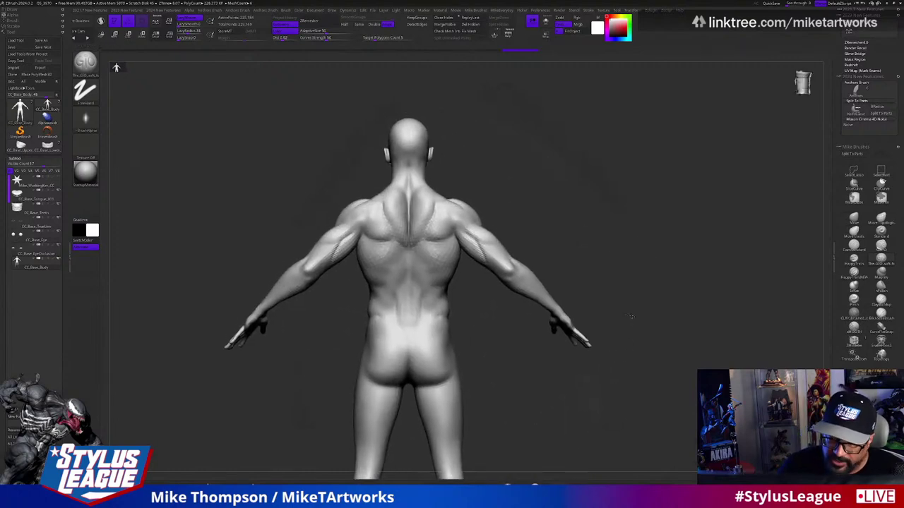
key(alt+Tab)
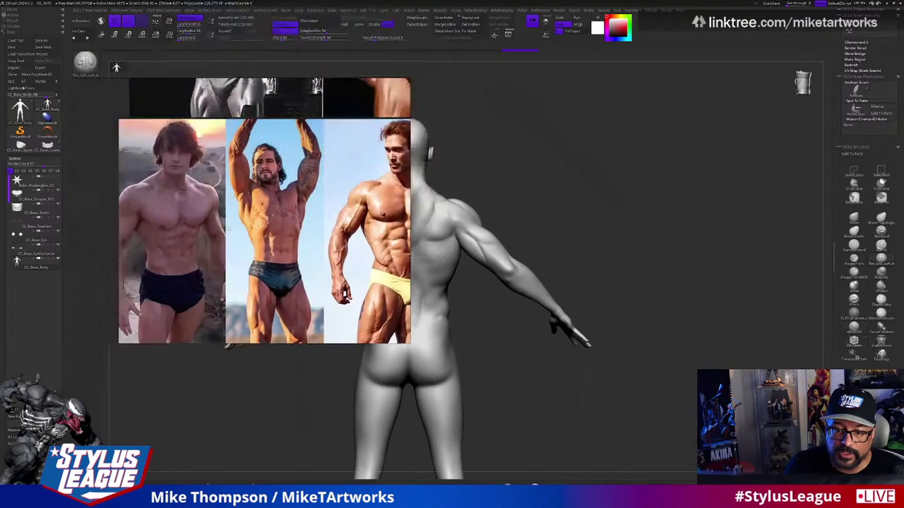
scroll(309, 274, up, 2)
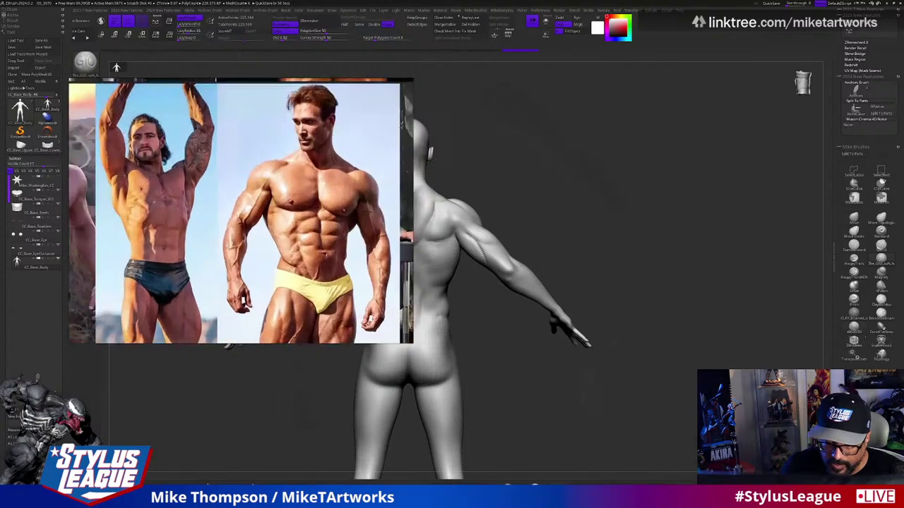
scroll(309, 274, down, 3)
mouse_move(715, 263)
mouse_down()
mouse_move(517, 363)
mouse_move(374, 378)
mouse_move(387, 400)
mouse_move(377, 418)
mouse_move(395, 367)
mouse_move(417, 357)
mouse_up()
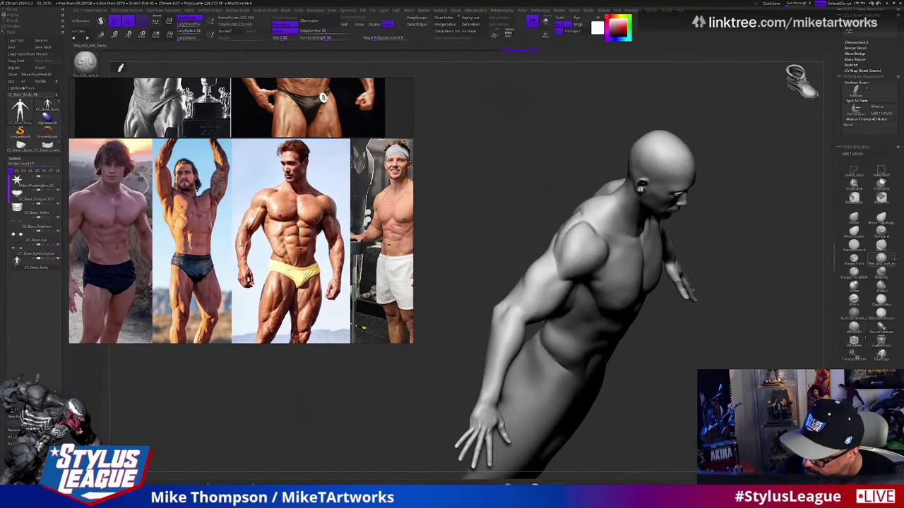
key(b)
key(Escape)
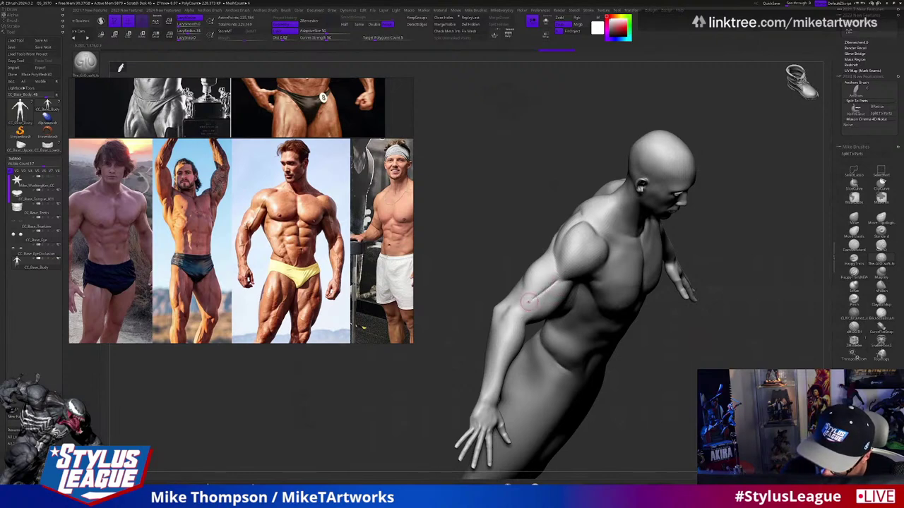
- Examine the body's torso, shoulders and arms from the front, three-quarter and side views against the physique references
mouse_move(537, 289)
shift+mouse_down()
mouse_move(558, 279)
mouse_move(531, 306)
mouse_move(545, 374)
shift+mouse_up()
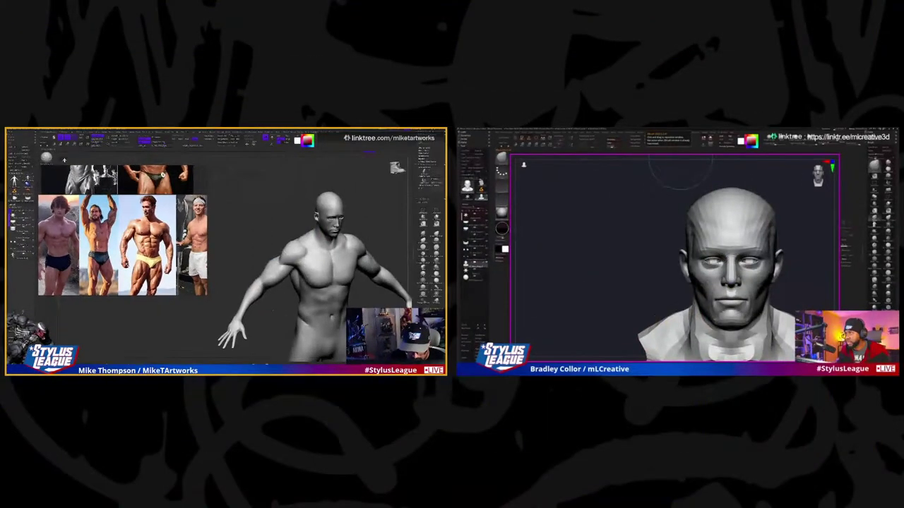
mouse_move(680, 169)
mouse_down()
mouse_move(810, 226)
mouse_move(798, 226)
mouse_up()
drag(394, 166, 397, 168)
alt+drag(799, 228, 804, 248)
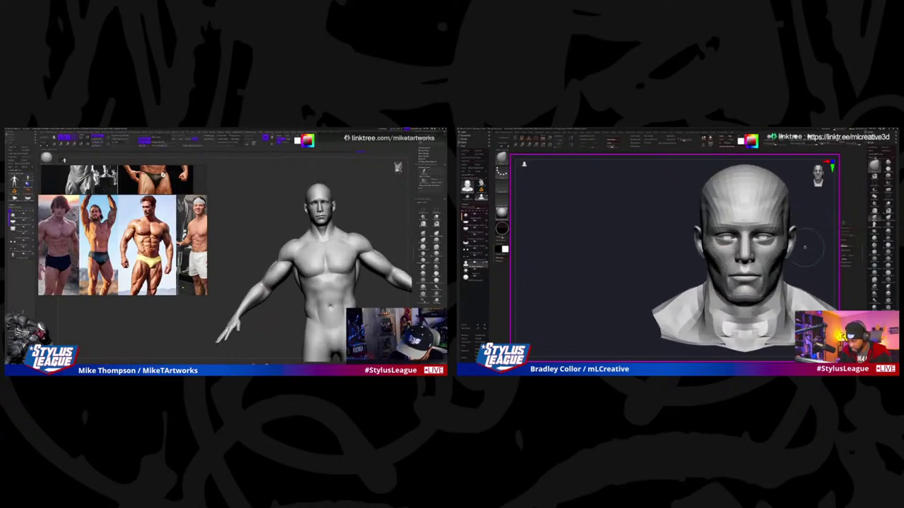
drag(397, 167, 400, 168)
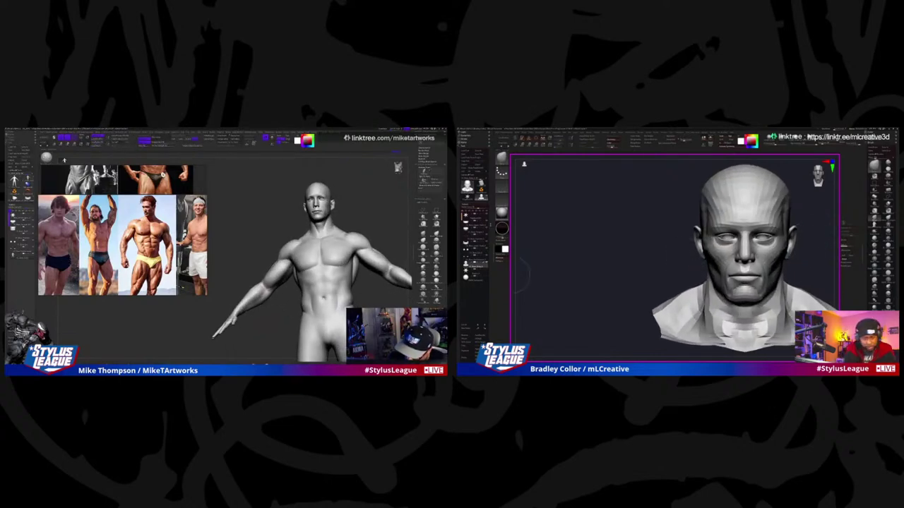
drag(819, 262, 804, 261)
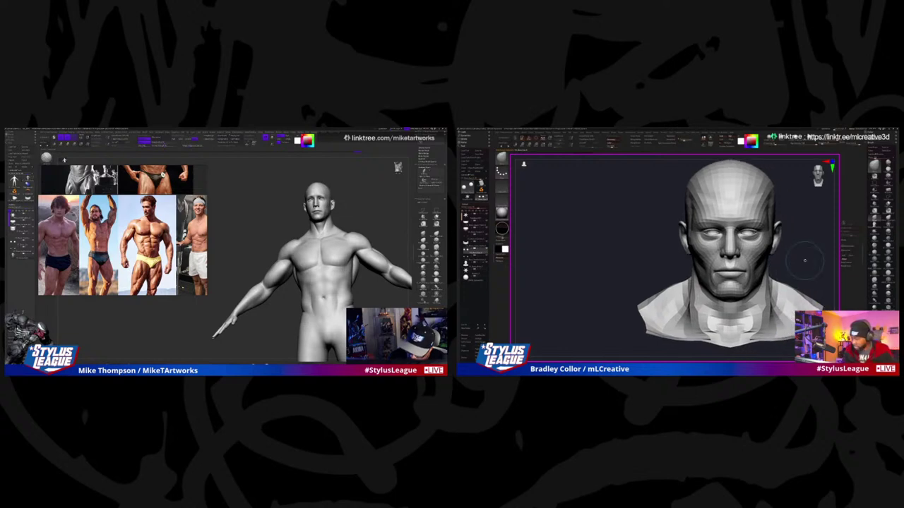
drag(398, 167, 396, 166)
key(space)
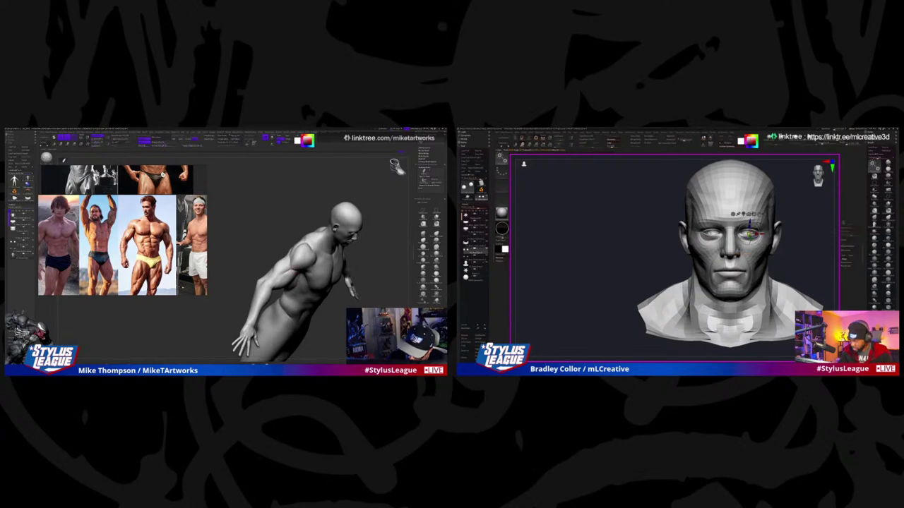
drag(396, 166, 395, 166)
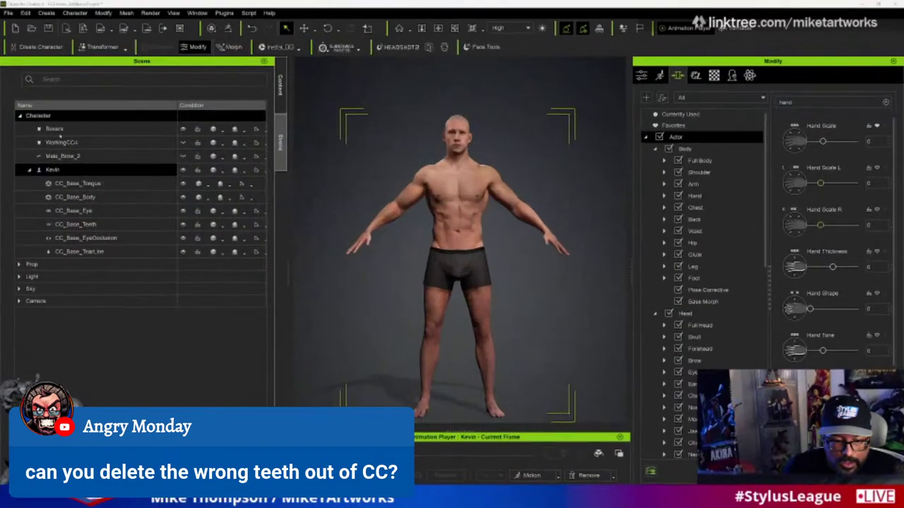
- In Character Creator 4, isolate the WorkingCC4 teeth by making them visible and hiding the character and its Boxers, with WorkingCC4 selected
click(84, 143)
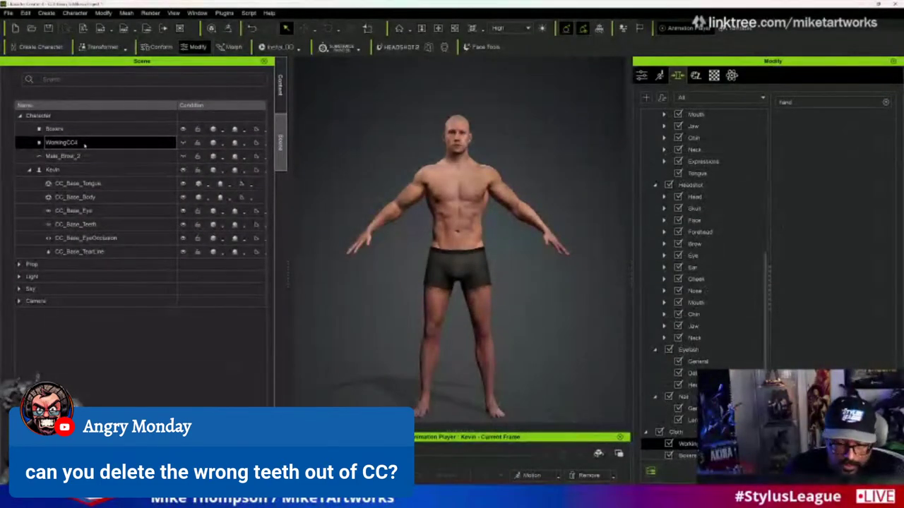
click(183, 171)
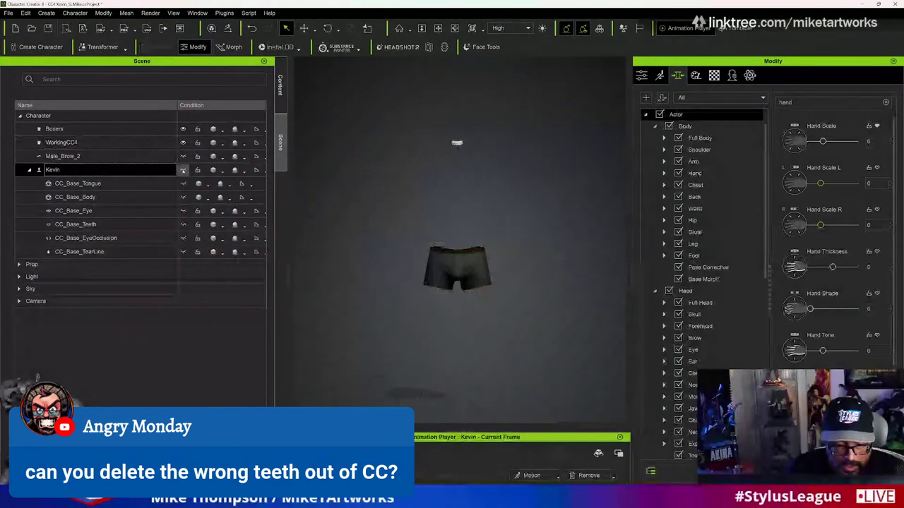
click(183, 130)
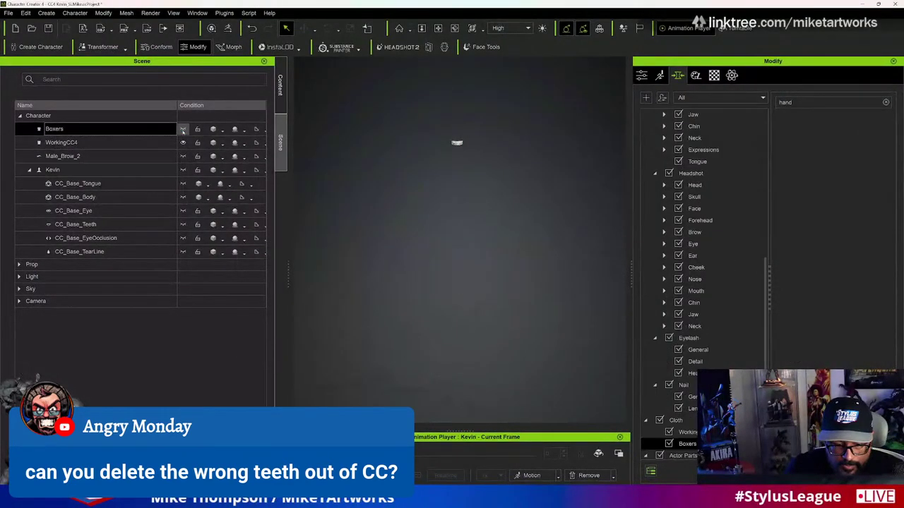
click(95, 144)
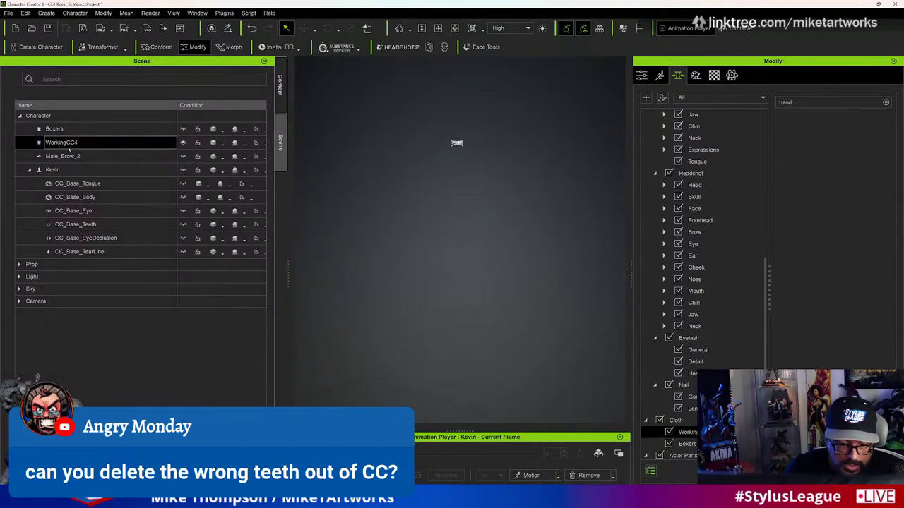
- Try to delete WorkingCC4 from its name entry in the scene list, then restore the cleared name
double_click(75, 142)
right_click(75, 143)
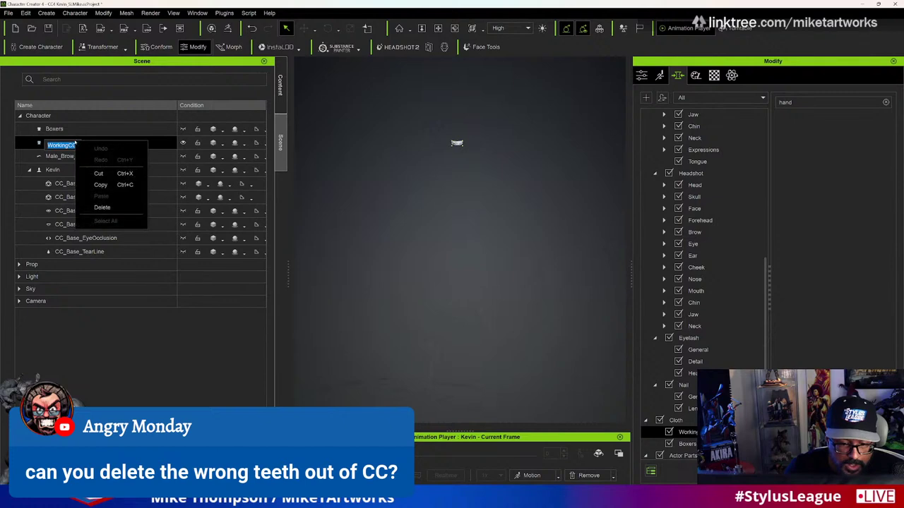
click(104, 207)
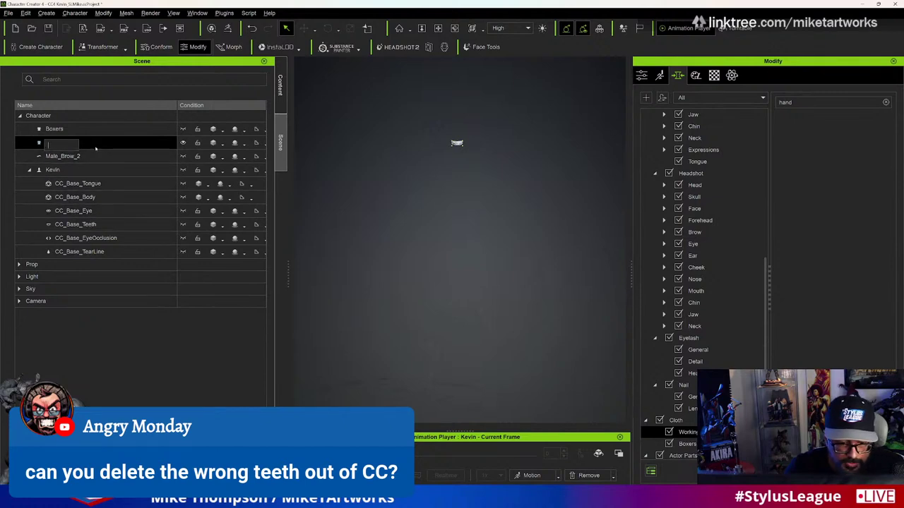
key(ctrl+z)
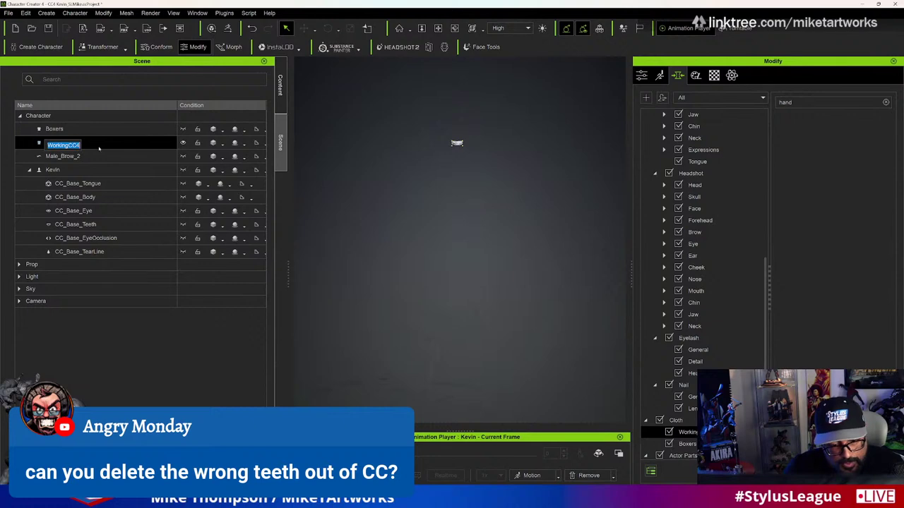
key(Return)
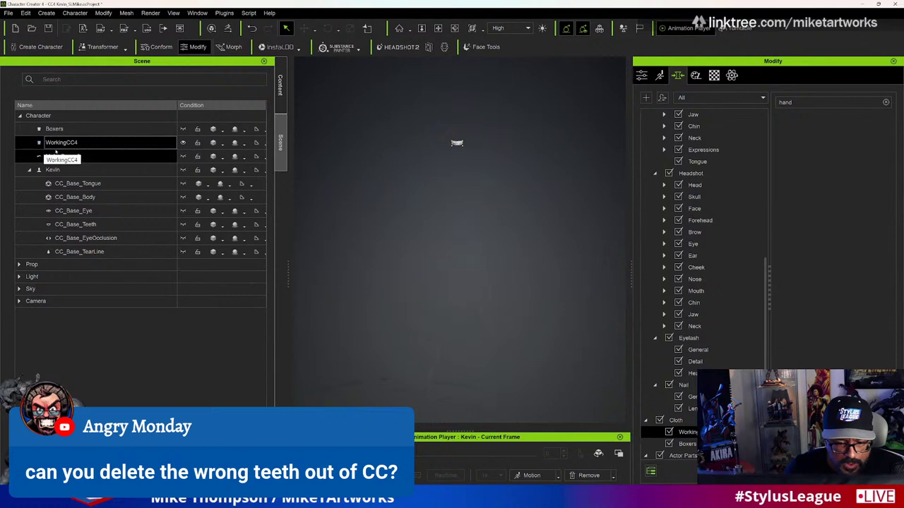
click(221, 144)
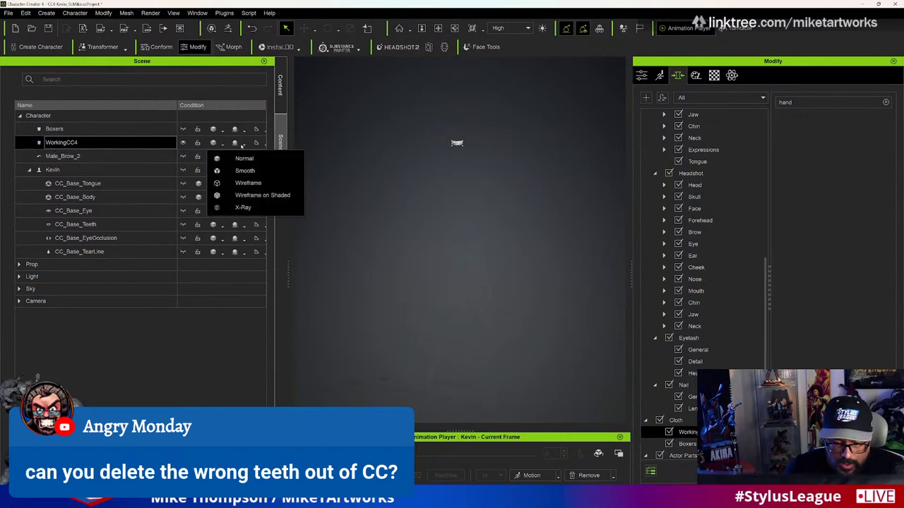
click(244, 147)
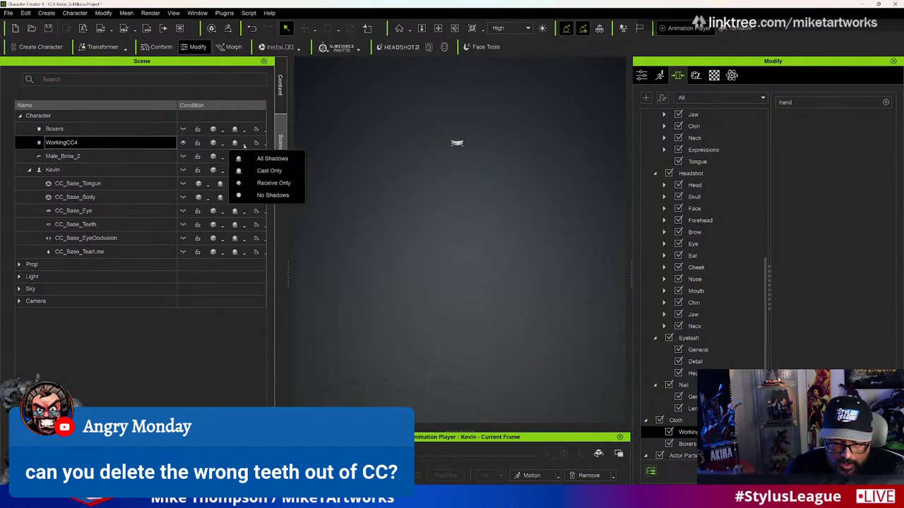
click(293, 138)
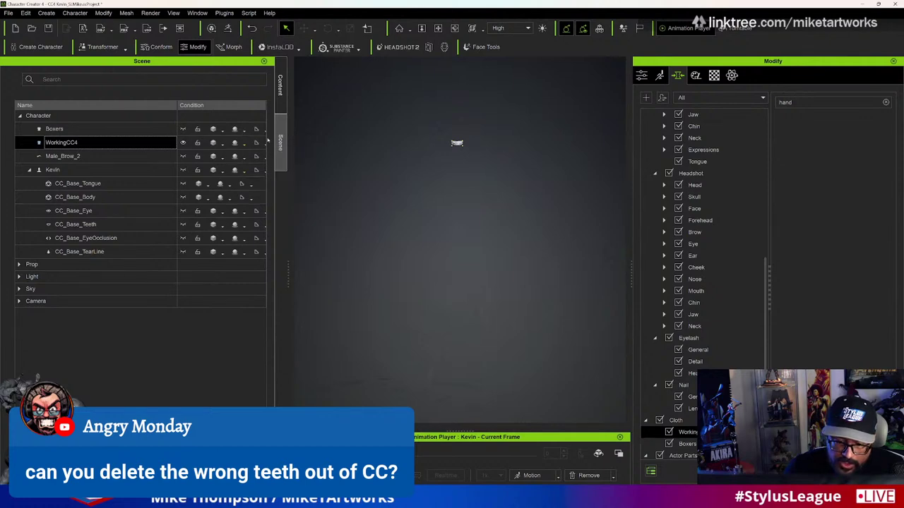
click(261, 144)
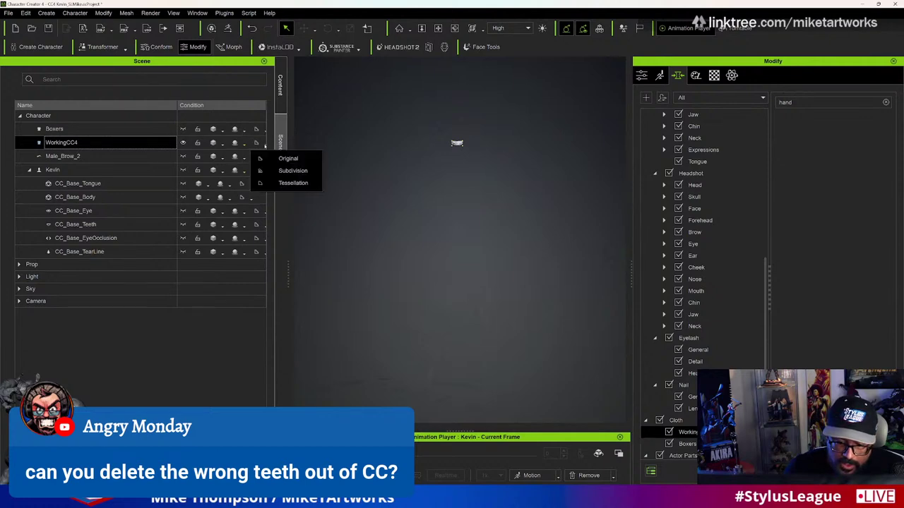
click(269, 140)
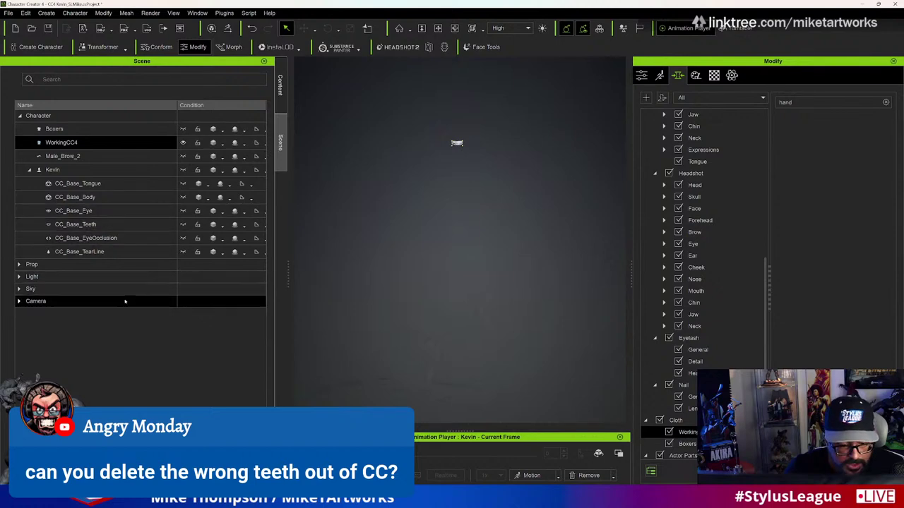
- Delete the selected WorkingCC4 teeth object from the scene
click(25, 13)
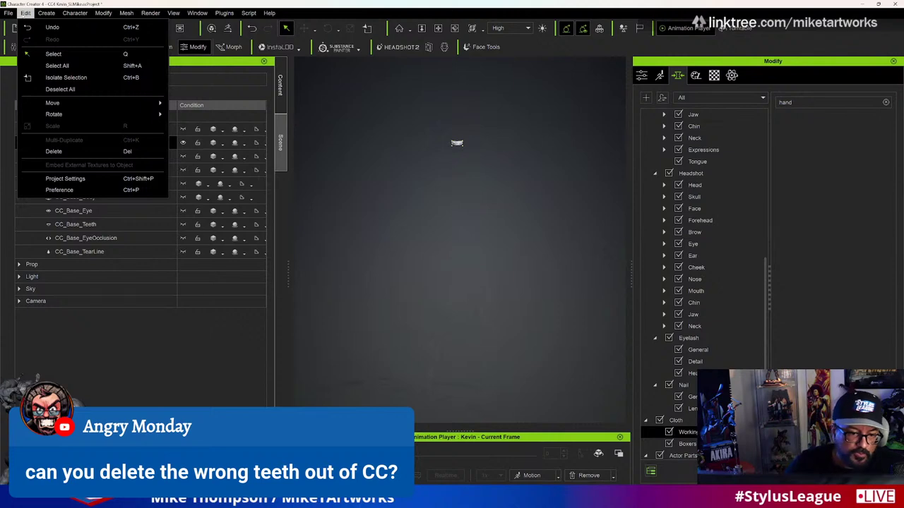
click(90, 151)
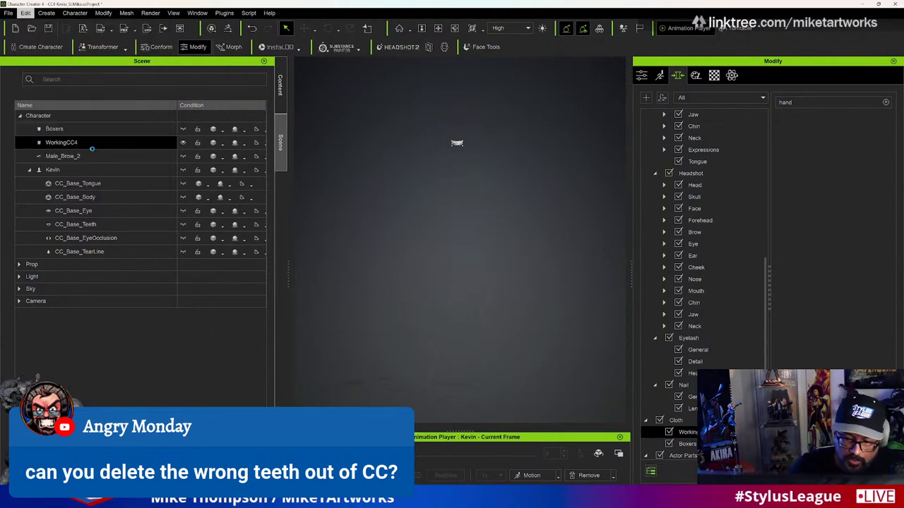
click(163, 227)
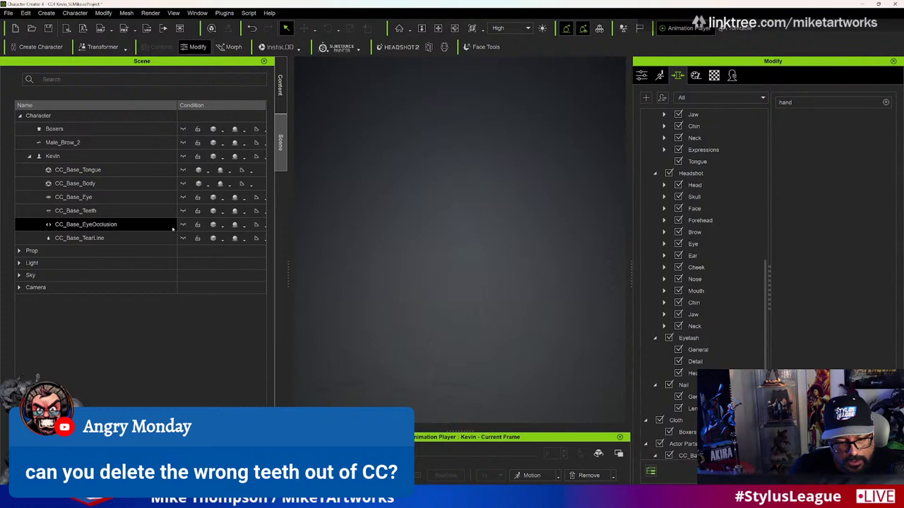
click(106, 303)
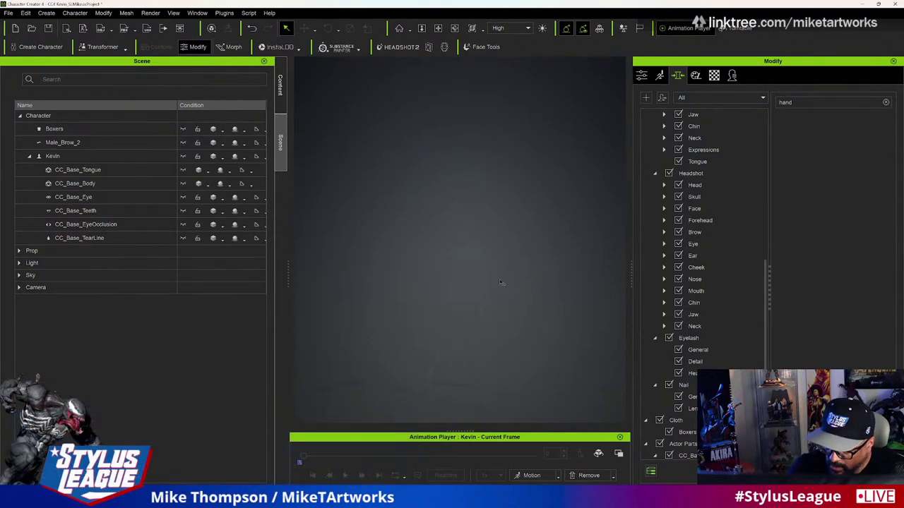
click(106, 128)
click(106, 170)
click(106, 197)
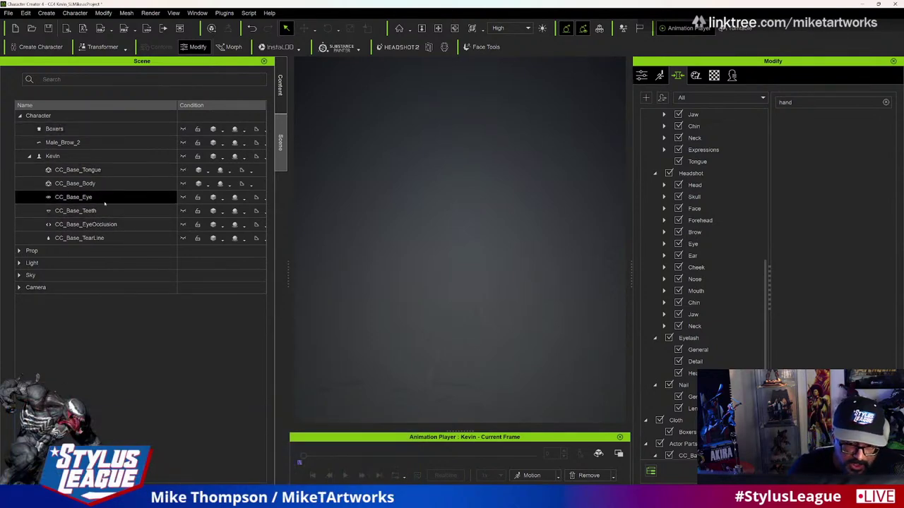
- Make the character's hidden Boxers visible again in the scene
ctrl+click(120, 166)
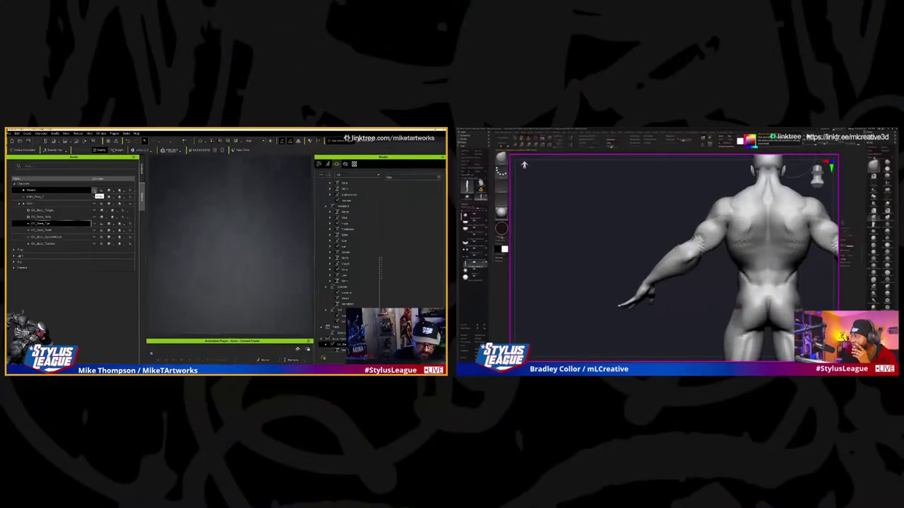
click(183, 130)
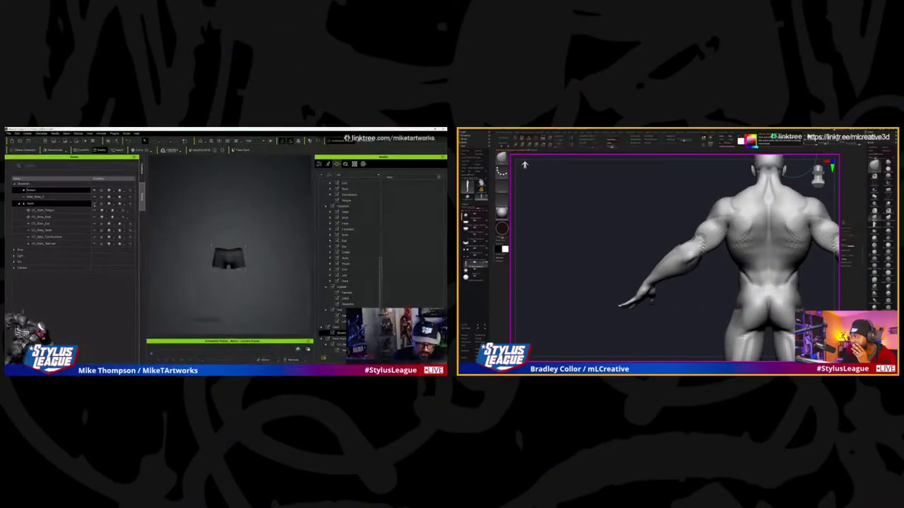
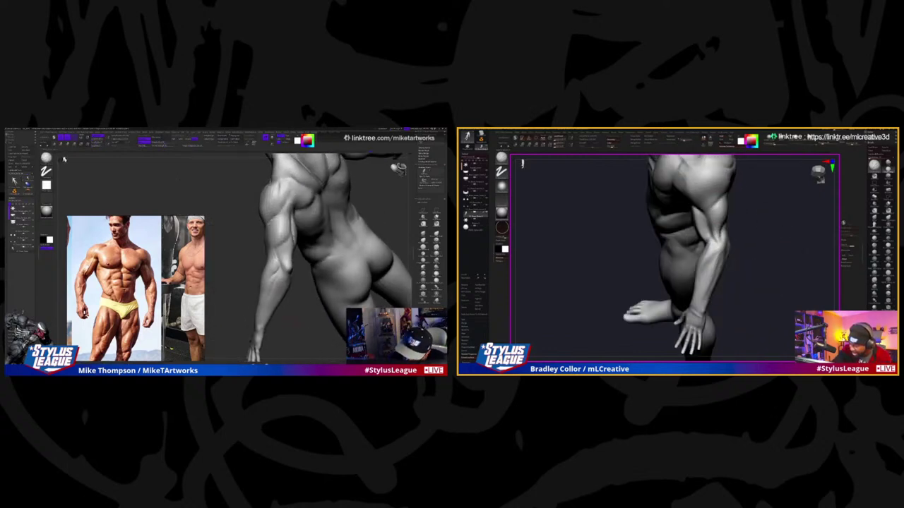
- In ZBrush, display the body's polygroups with PolyFrame and draw a lasso selection from above the head down toward the neck
drag(748, 286, 738, 290)
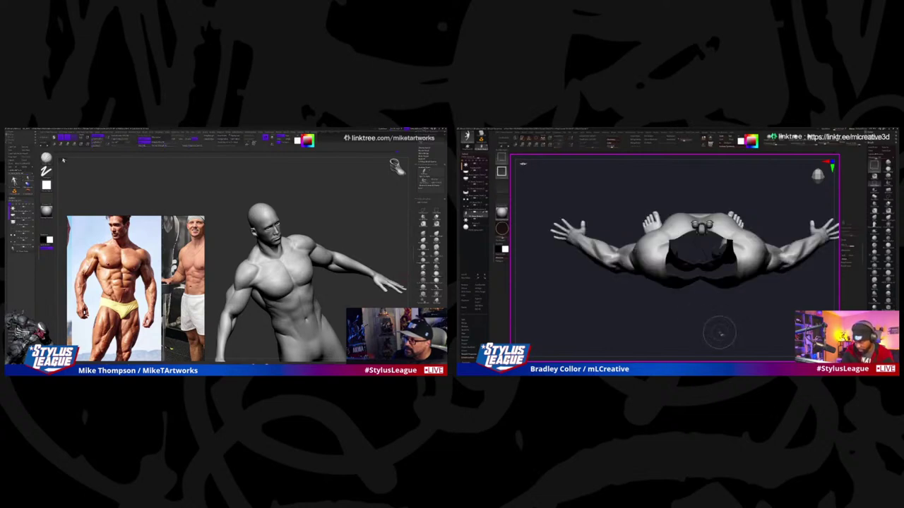
drag(716, 324, 761, 243)
key(b)
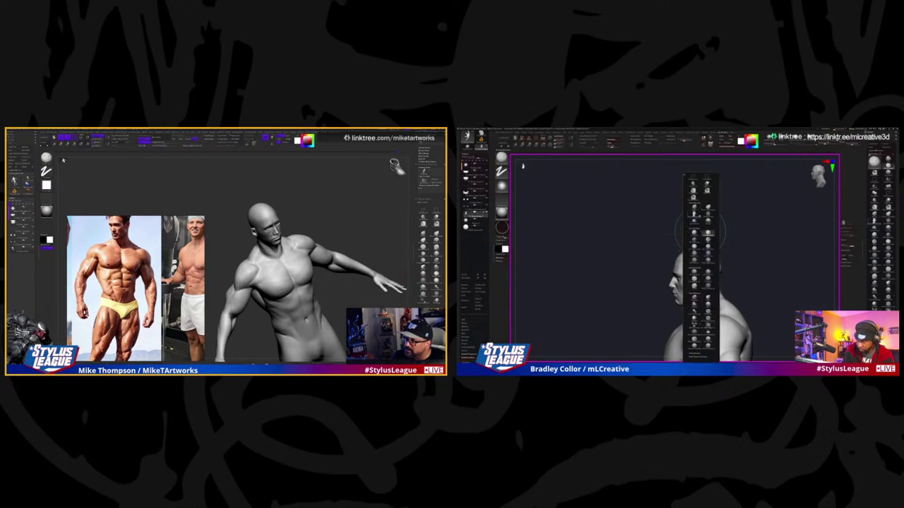
click(693, 212)
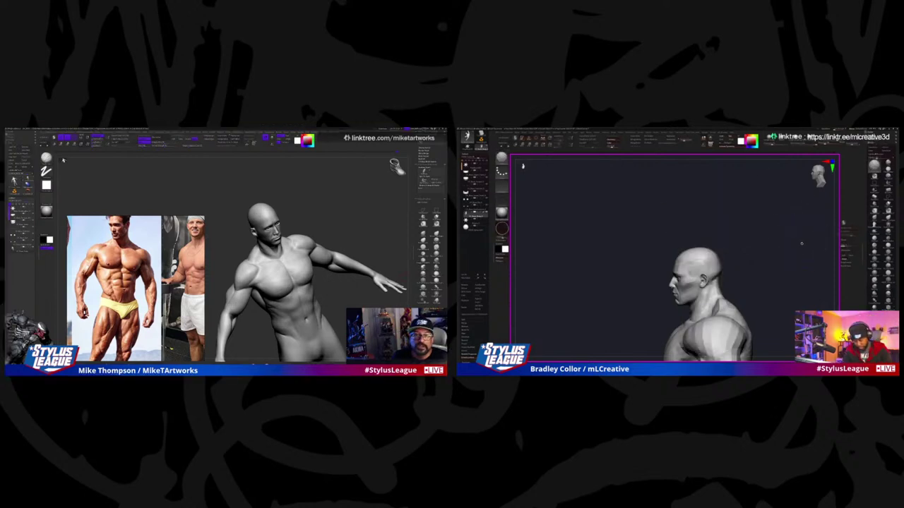
key(space)
key(shift+f)
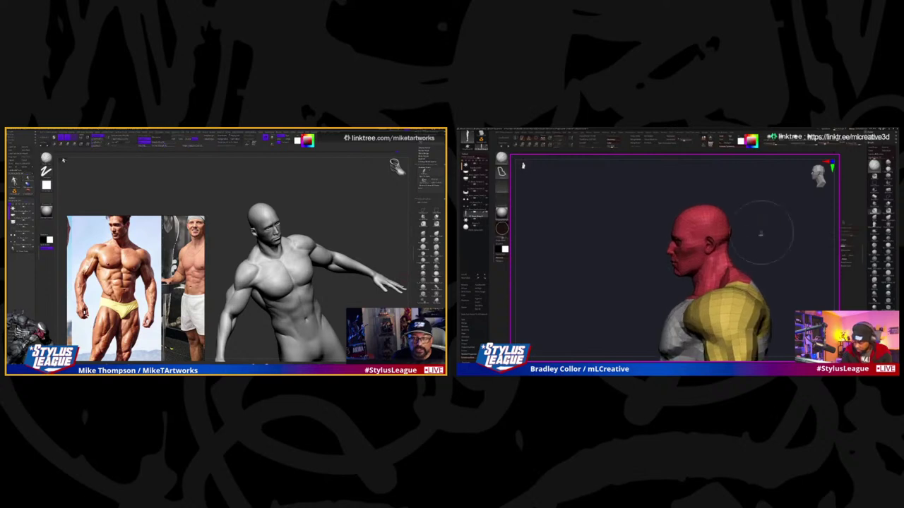
key(b)
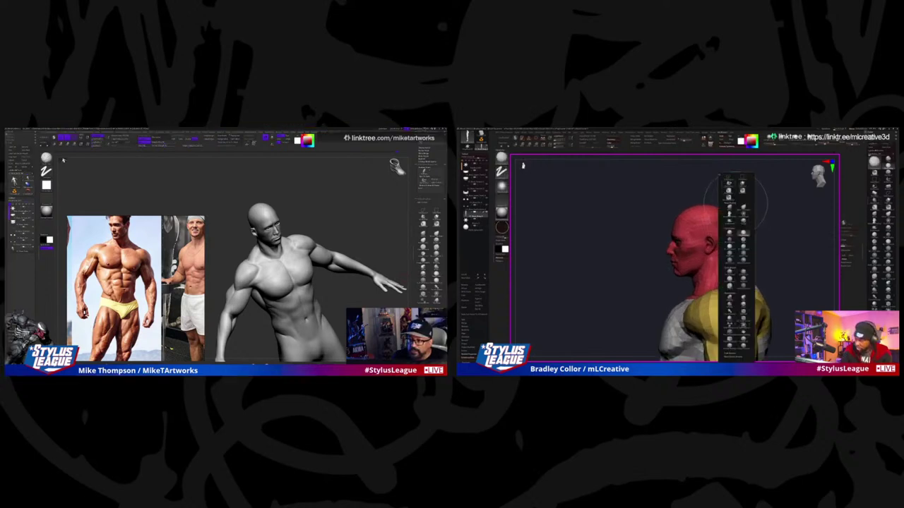
click(728, 180)
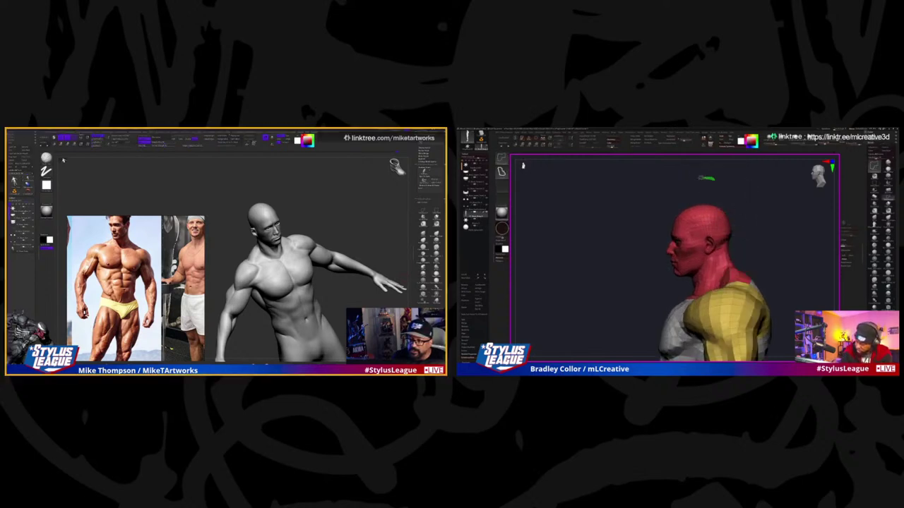
drag(707, 178, 676, 291)
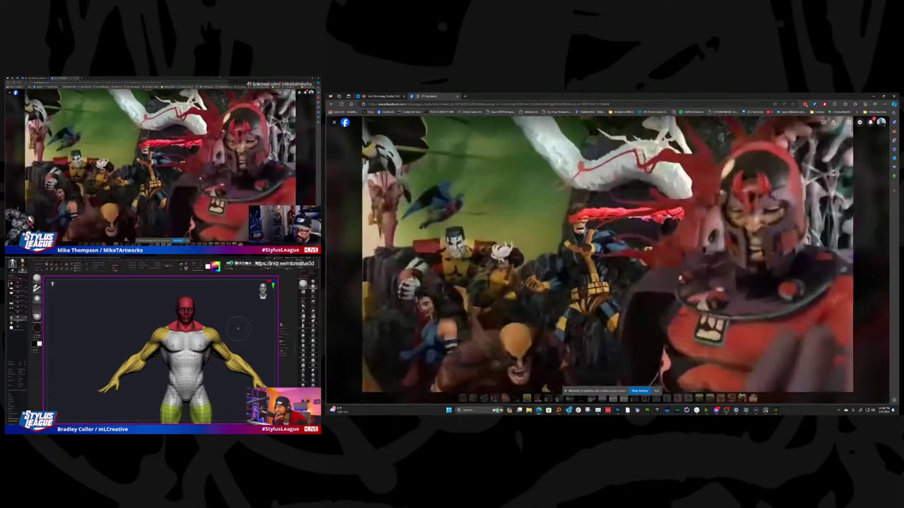
- Switch to Character Creator 4 and inspect the CC3_Base_Plus base character from the front
key(alt+Tab)
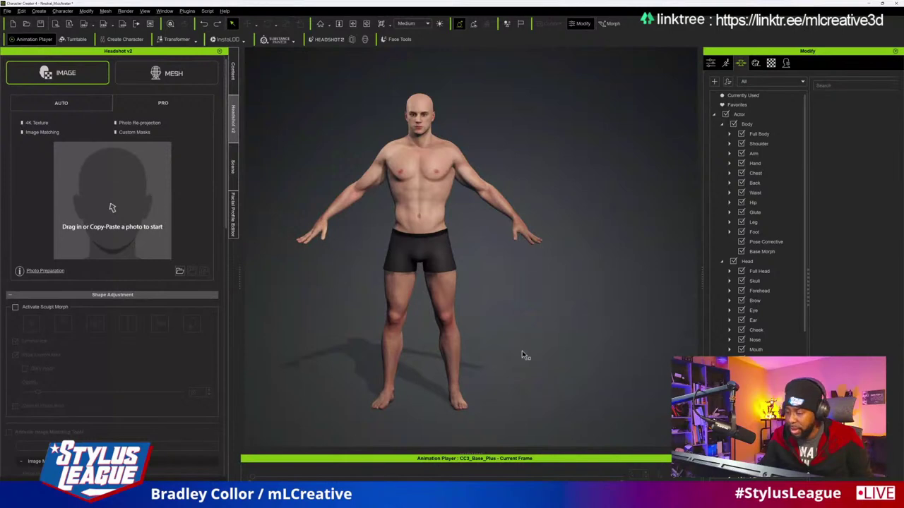
middle_drag(524, 355, 478, 348)
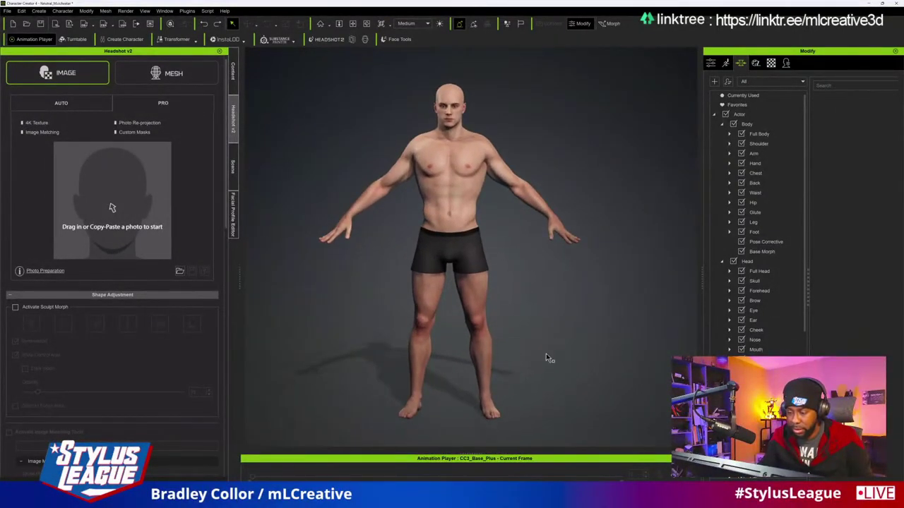
scroll(551, 353, up, 1)
right_drag(555, 361, 535, 338)
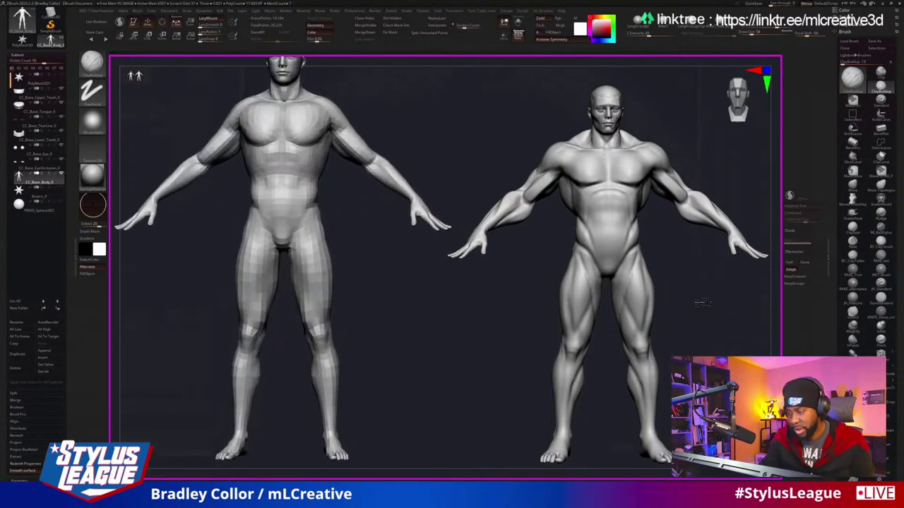
- In ZBrush, scrub the body's undo history from its first state to its last to review how the sculpt developed
key(d)
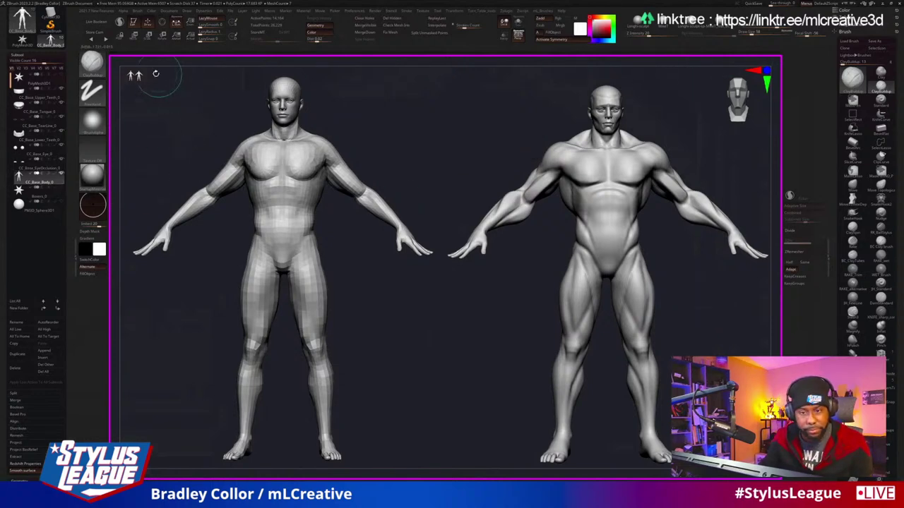
mouse_move(178, 53)
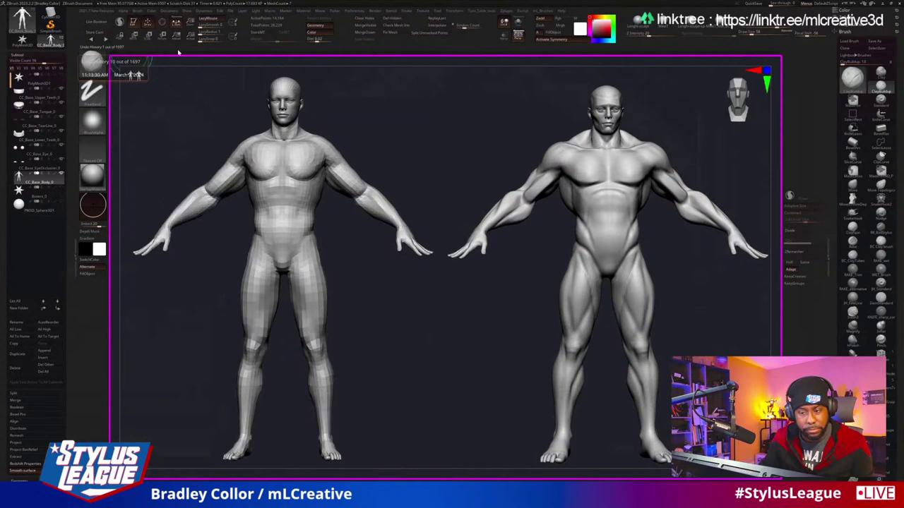
drag(178, 53, 793, 53)
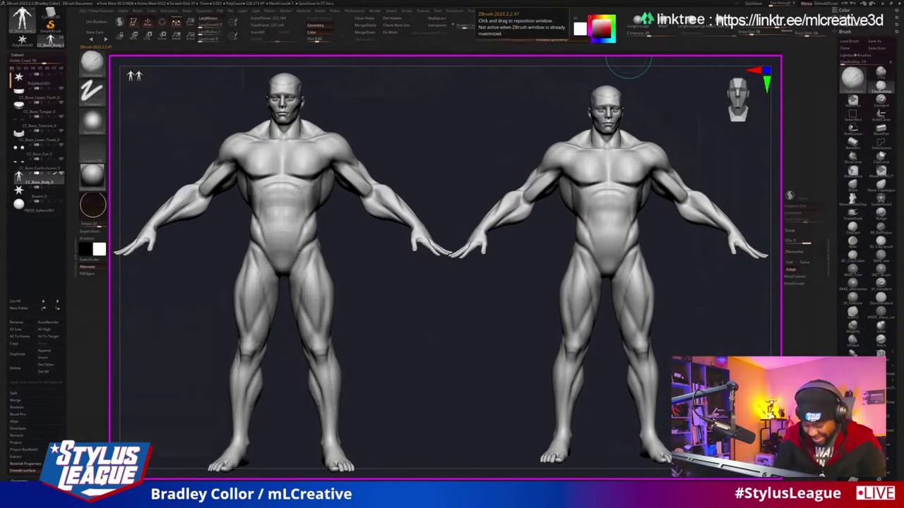
alt+drag(470, 269, 586, 285)
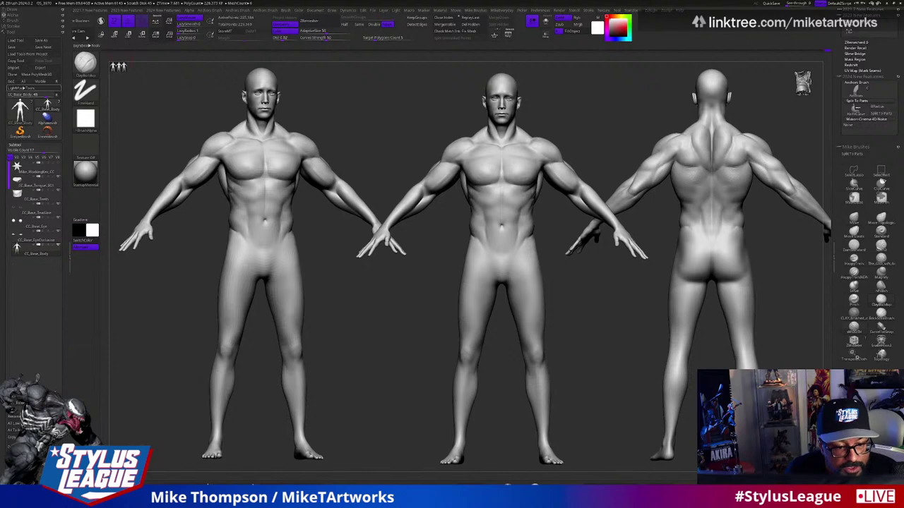
- Send the body and its parts through GoZ to Character Creator 4, updating mesh and texture of all six CC_Base meshes in Current Pose
alt+click(395, 245)
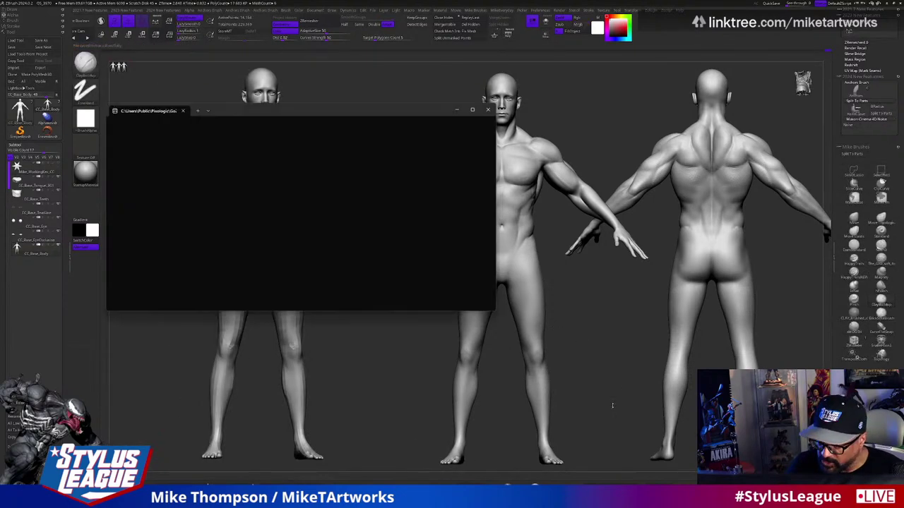
key(super)
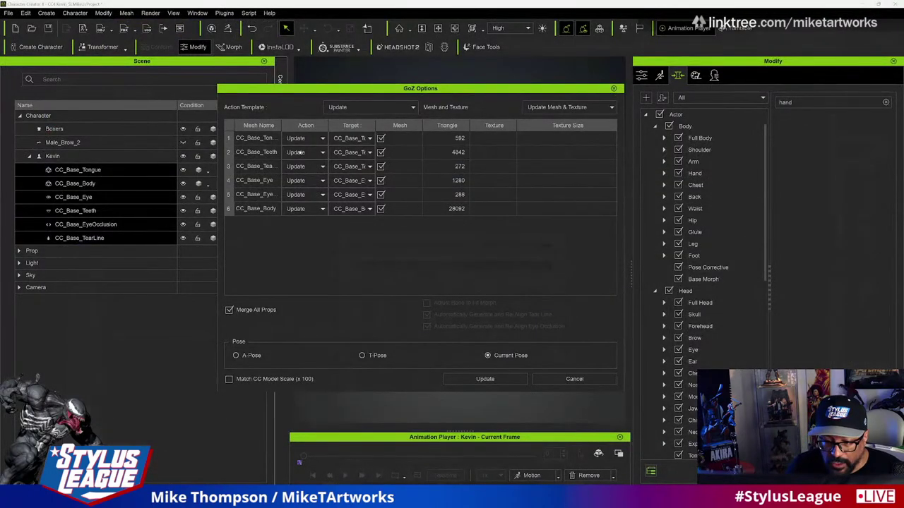
click(484, 380)
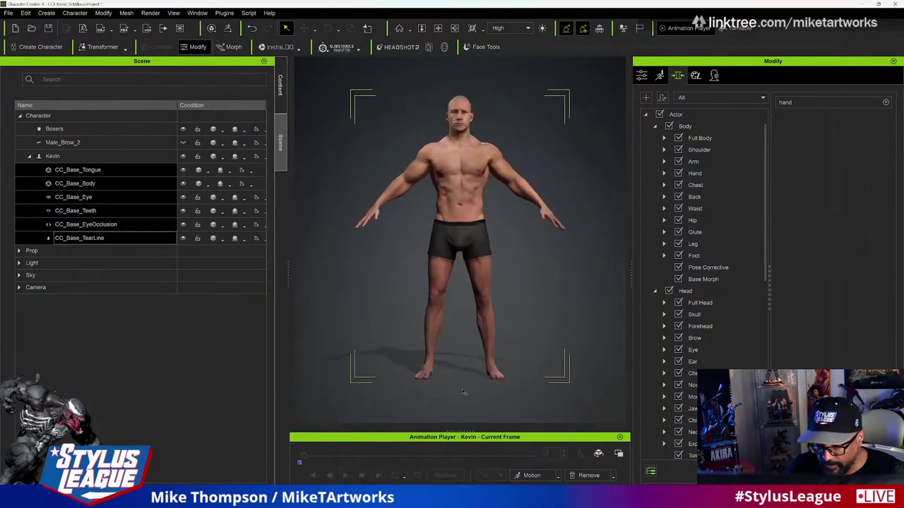
right_drag(572, 325, 510, 350)
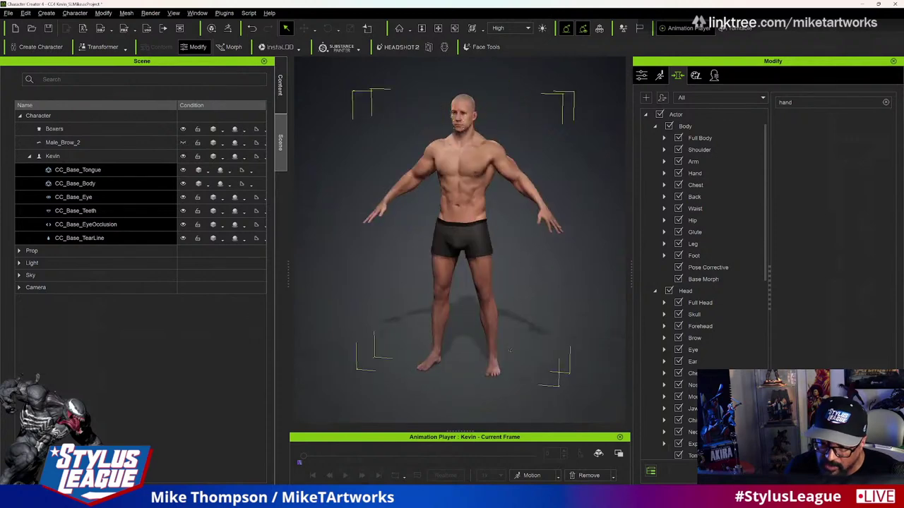
- Load the CC4 Kevin character from the Actor templates with Replace All, discarding the current project without saving
click(279, 85)
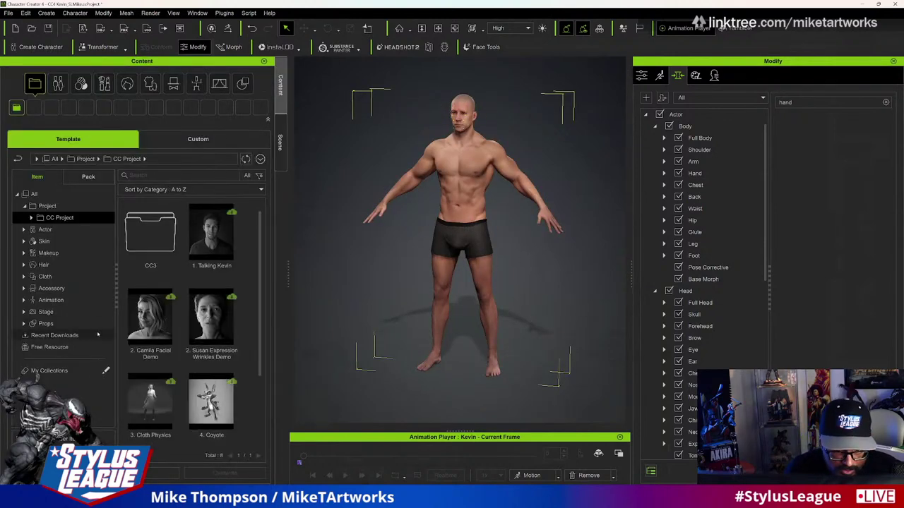
click(59, 230)
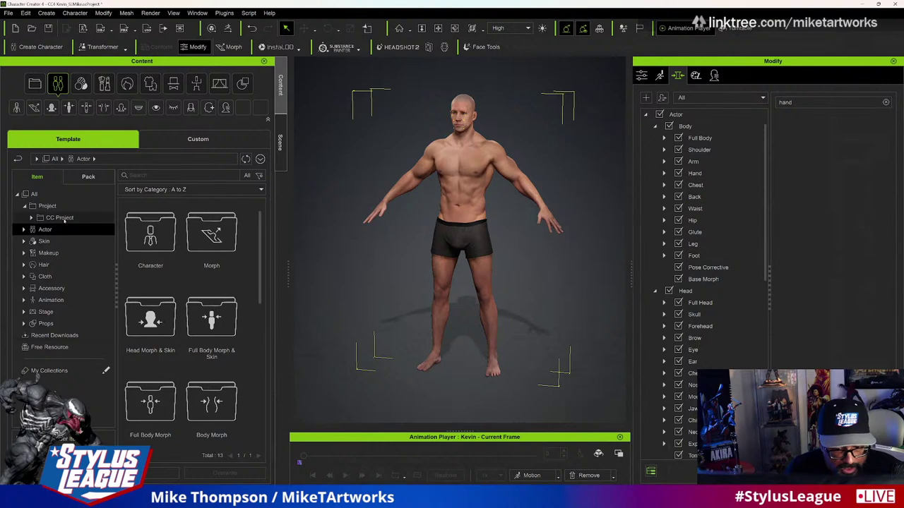
double_click(141, 230)
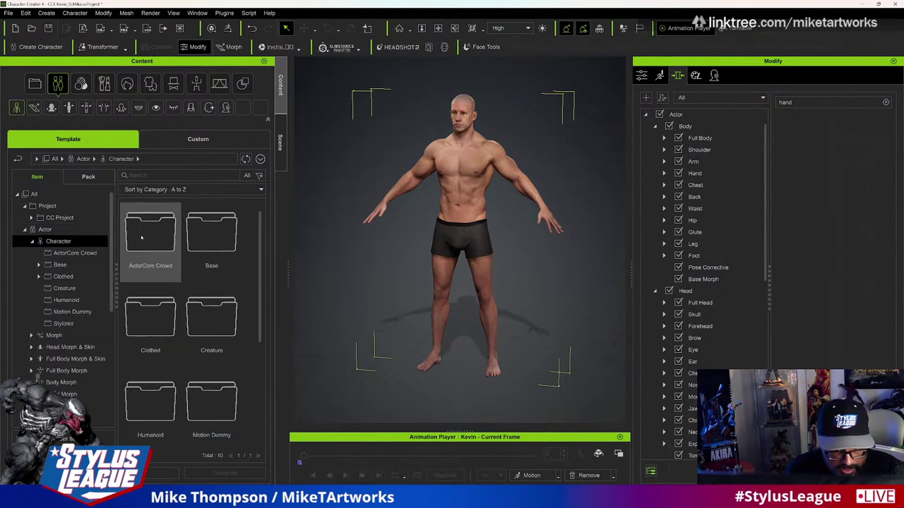
scroll(142, 238, down, 5)
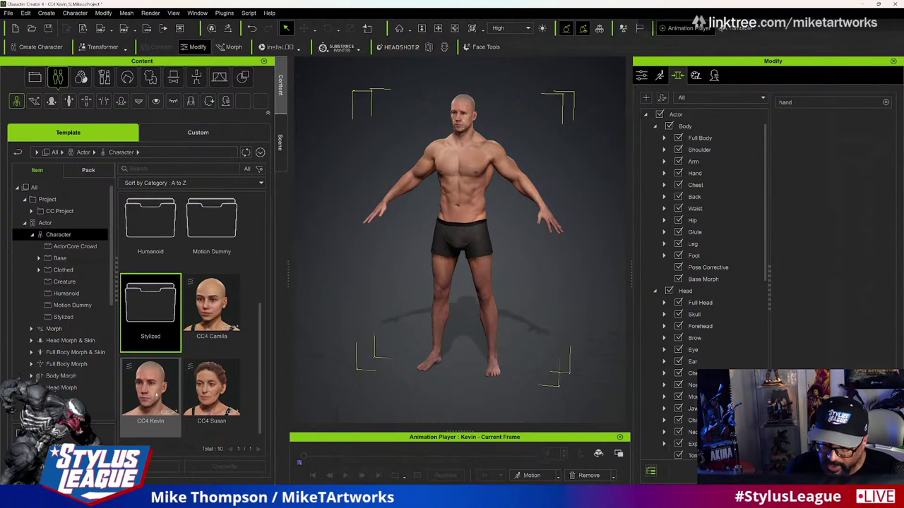
double_click(152, 391)
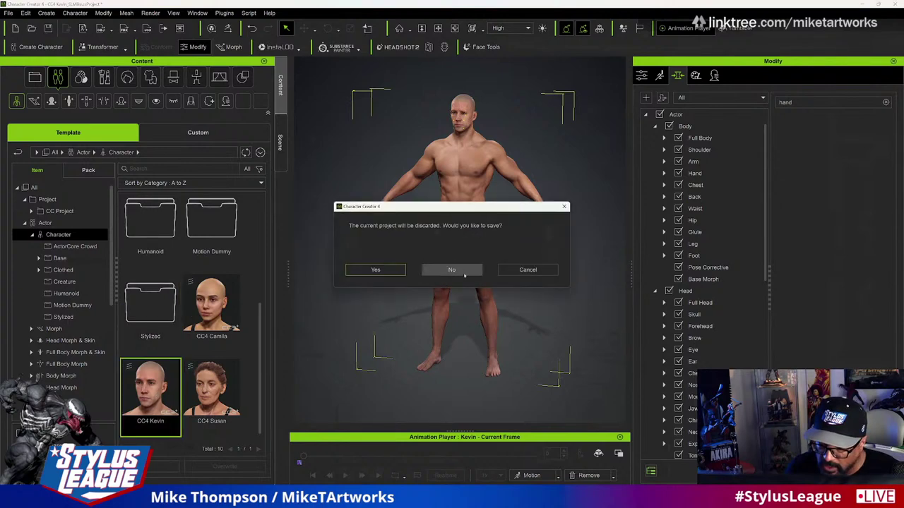
click(437, 271)
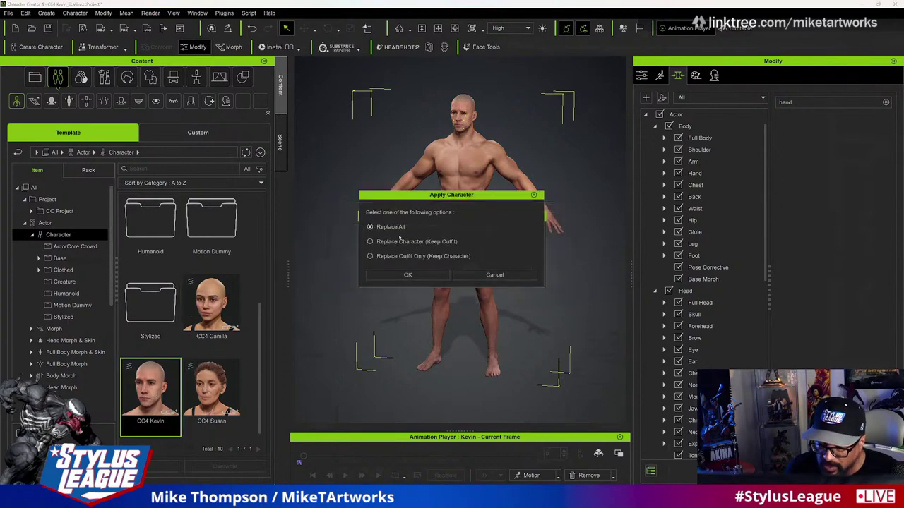
click(410, 275)
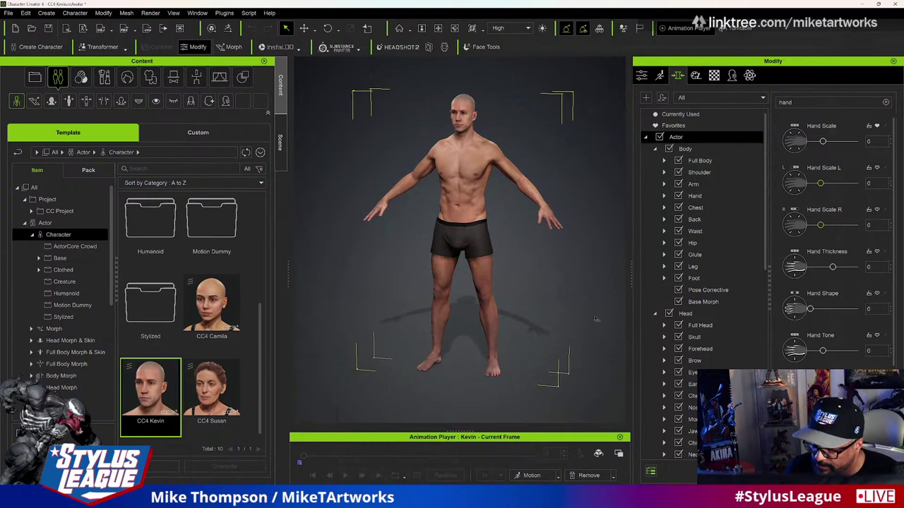
middle_drag(530, 294, 502, 304)
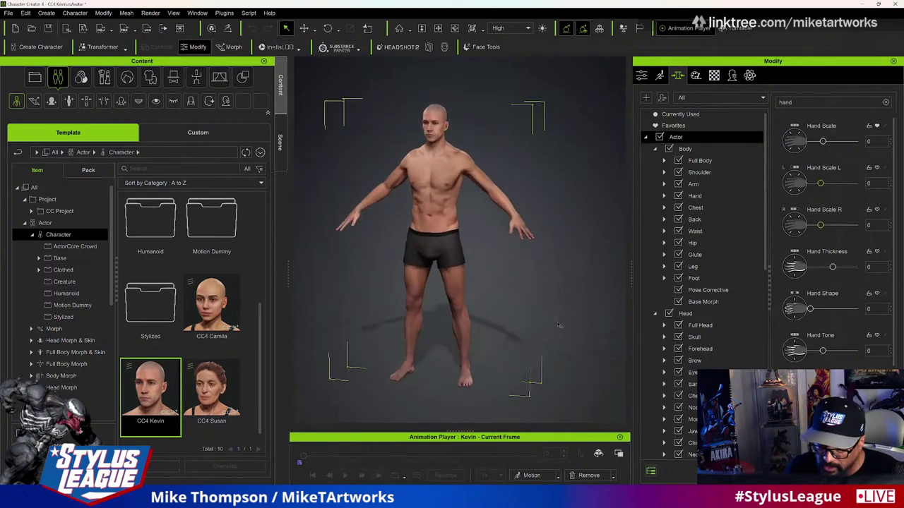
drag(573, 311, 575, 332)
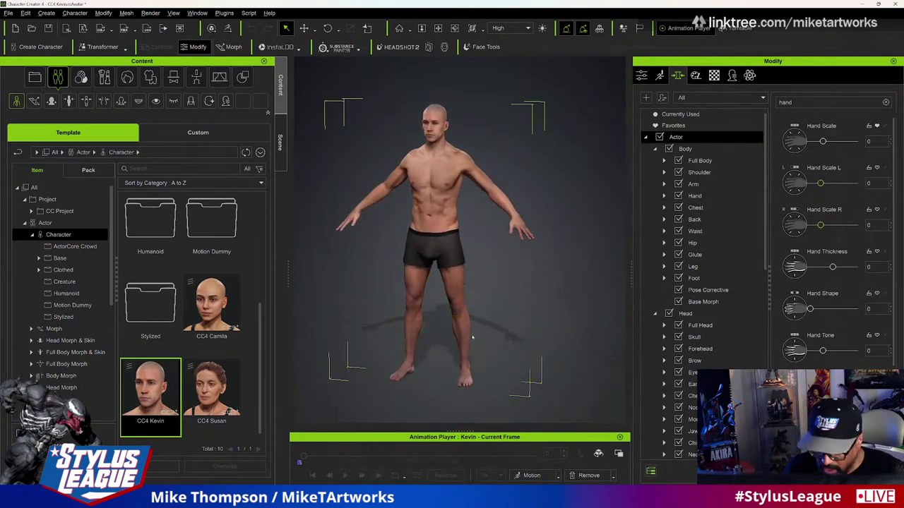
right_drag(589, 324, 497, 342)
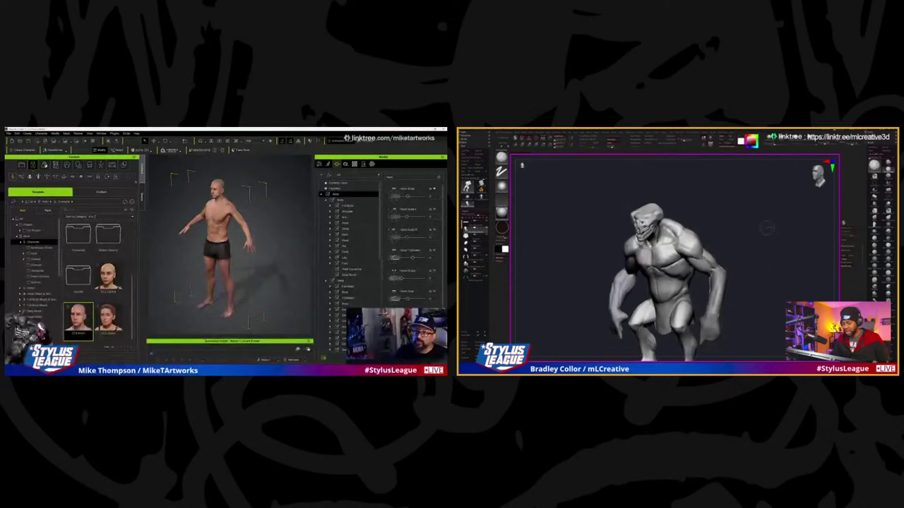
mouse_move(790, 220)
mouse_down()
mouse_move(749, 220)
mouse_move(789, 220)
mouse_move(741, 211)
mouse_up()
scroll(776, 237, up, 3)
scroll(742, 210, down, 3)
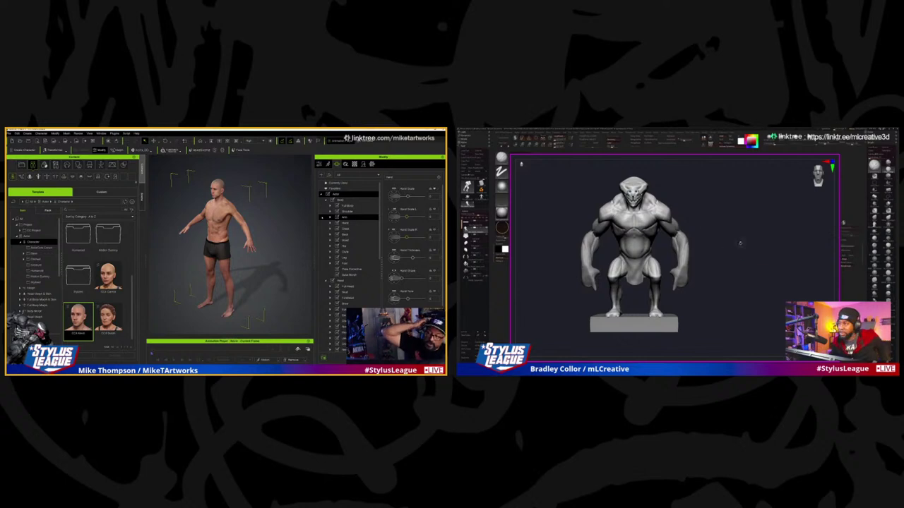
mouse_move(745, 250)
mouse_down()
mouse_move(706, 255)
mouse_move(764, 267)
mouse_move(748, 271)
mouse_up()
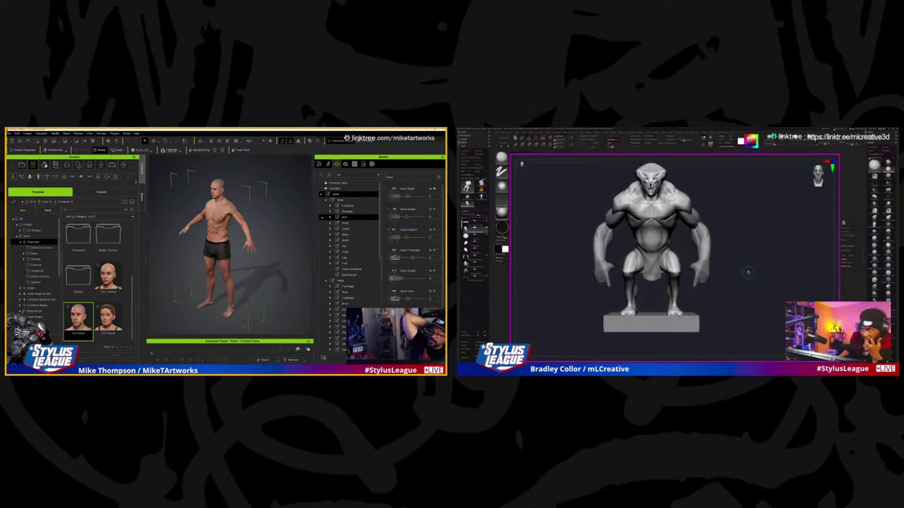